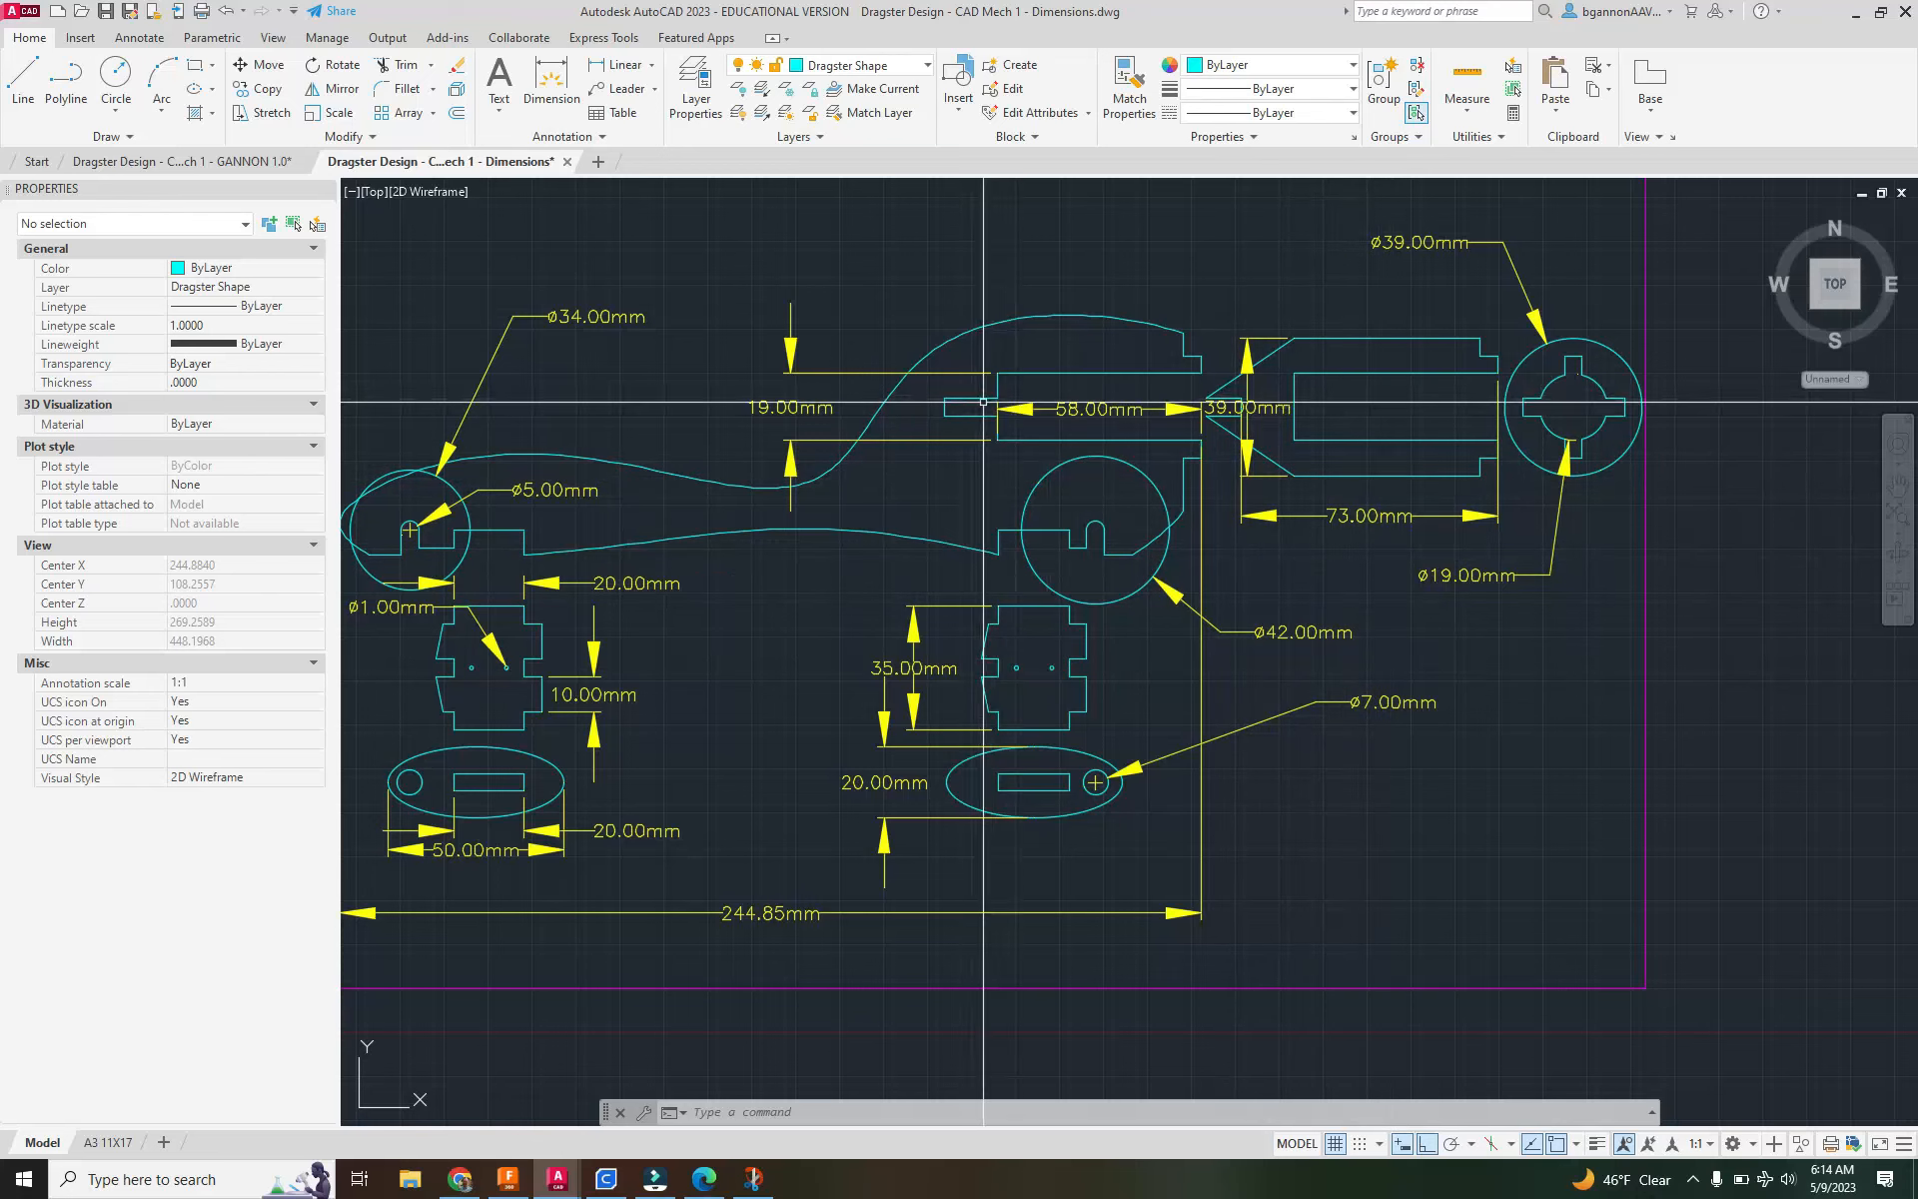
pyautogui.scroll(2, 1213, 415)
pyautogui.scroll(2, 1228, 369)
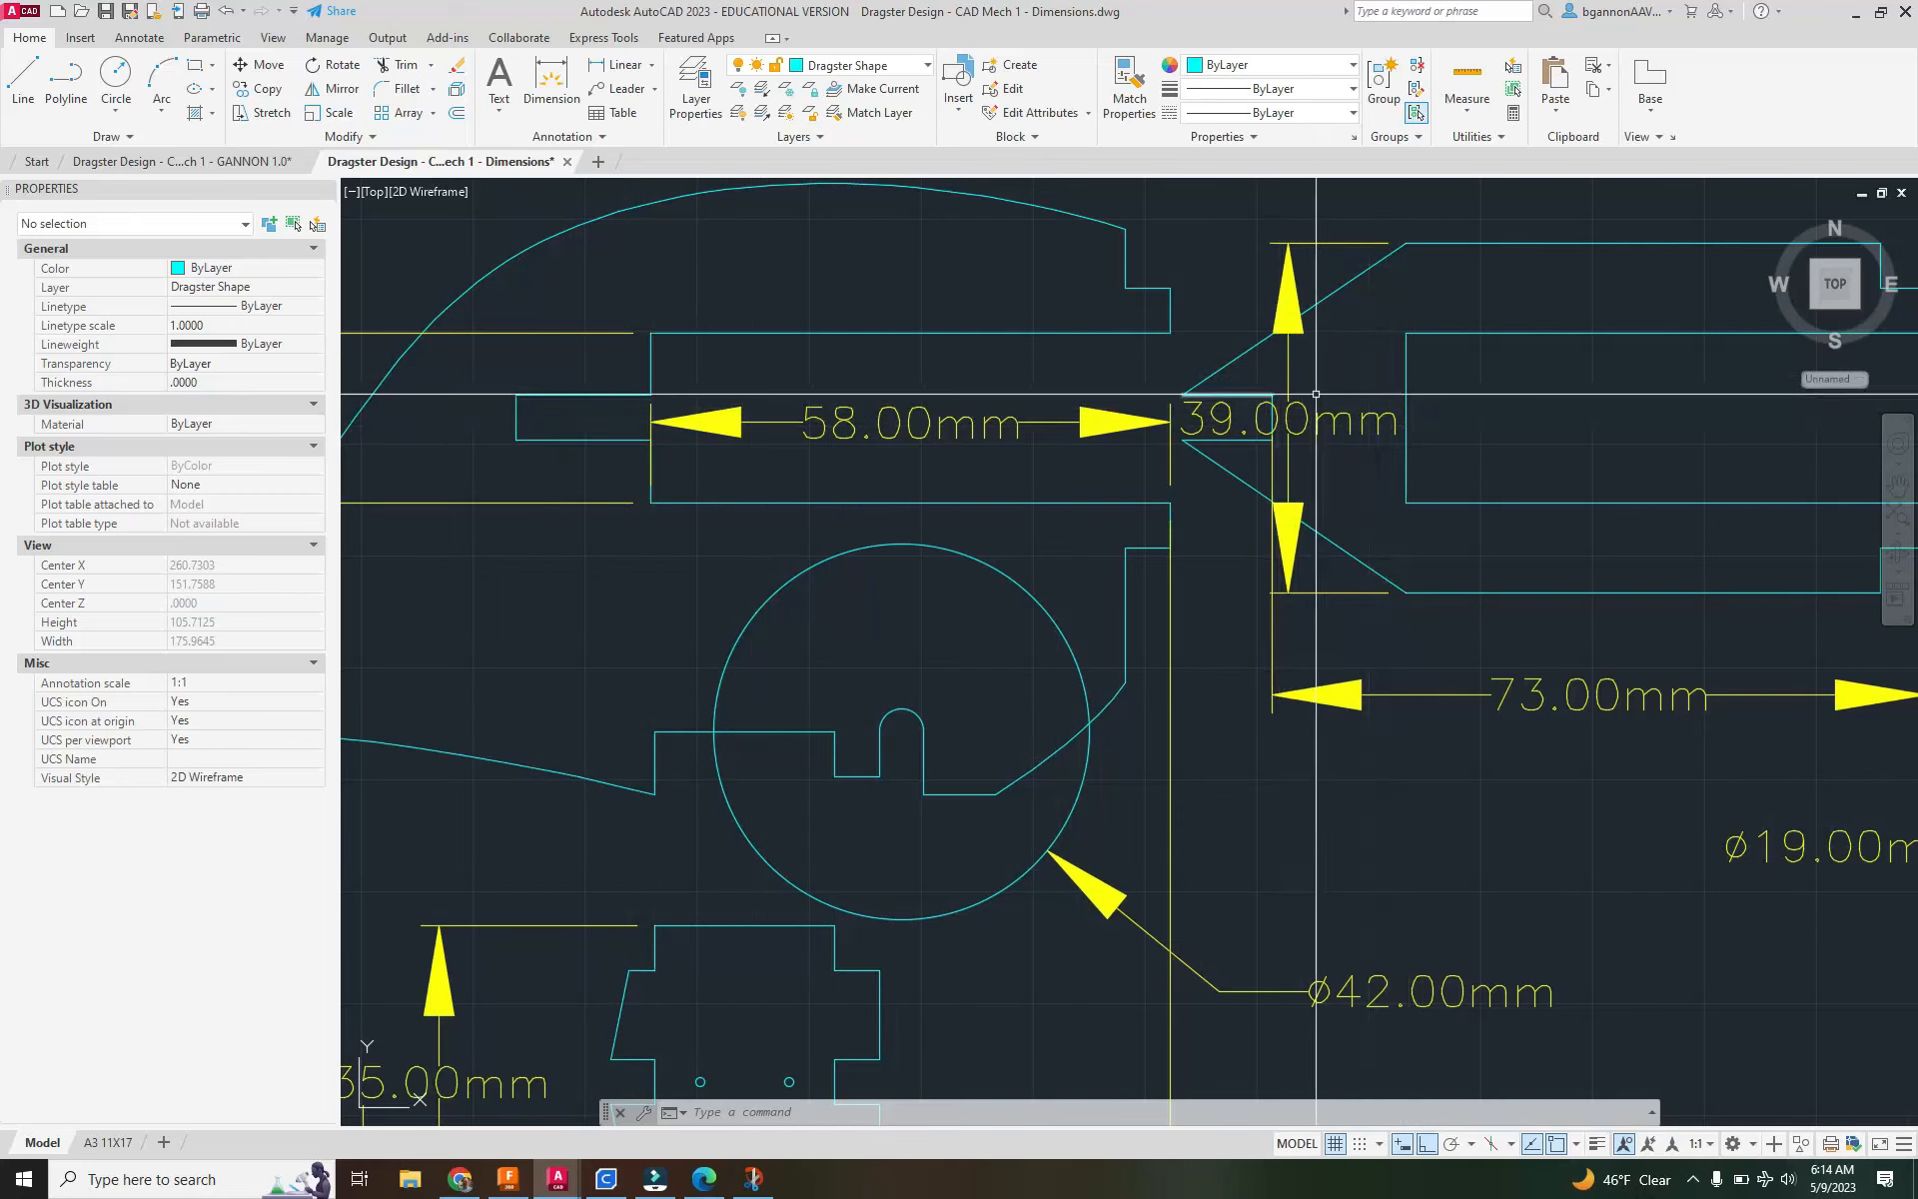
pyautogui.click(552, 80)
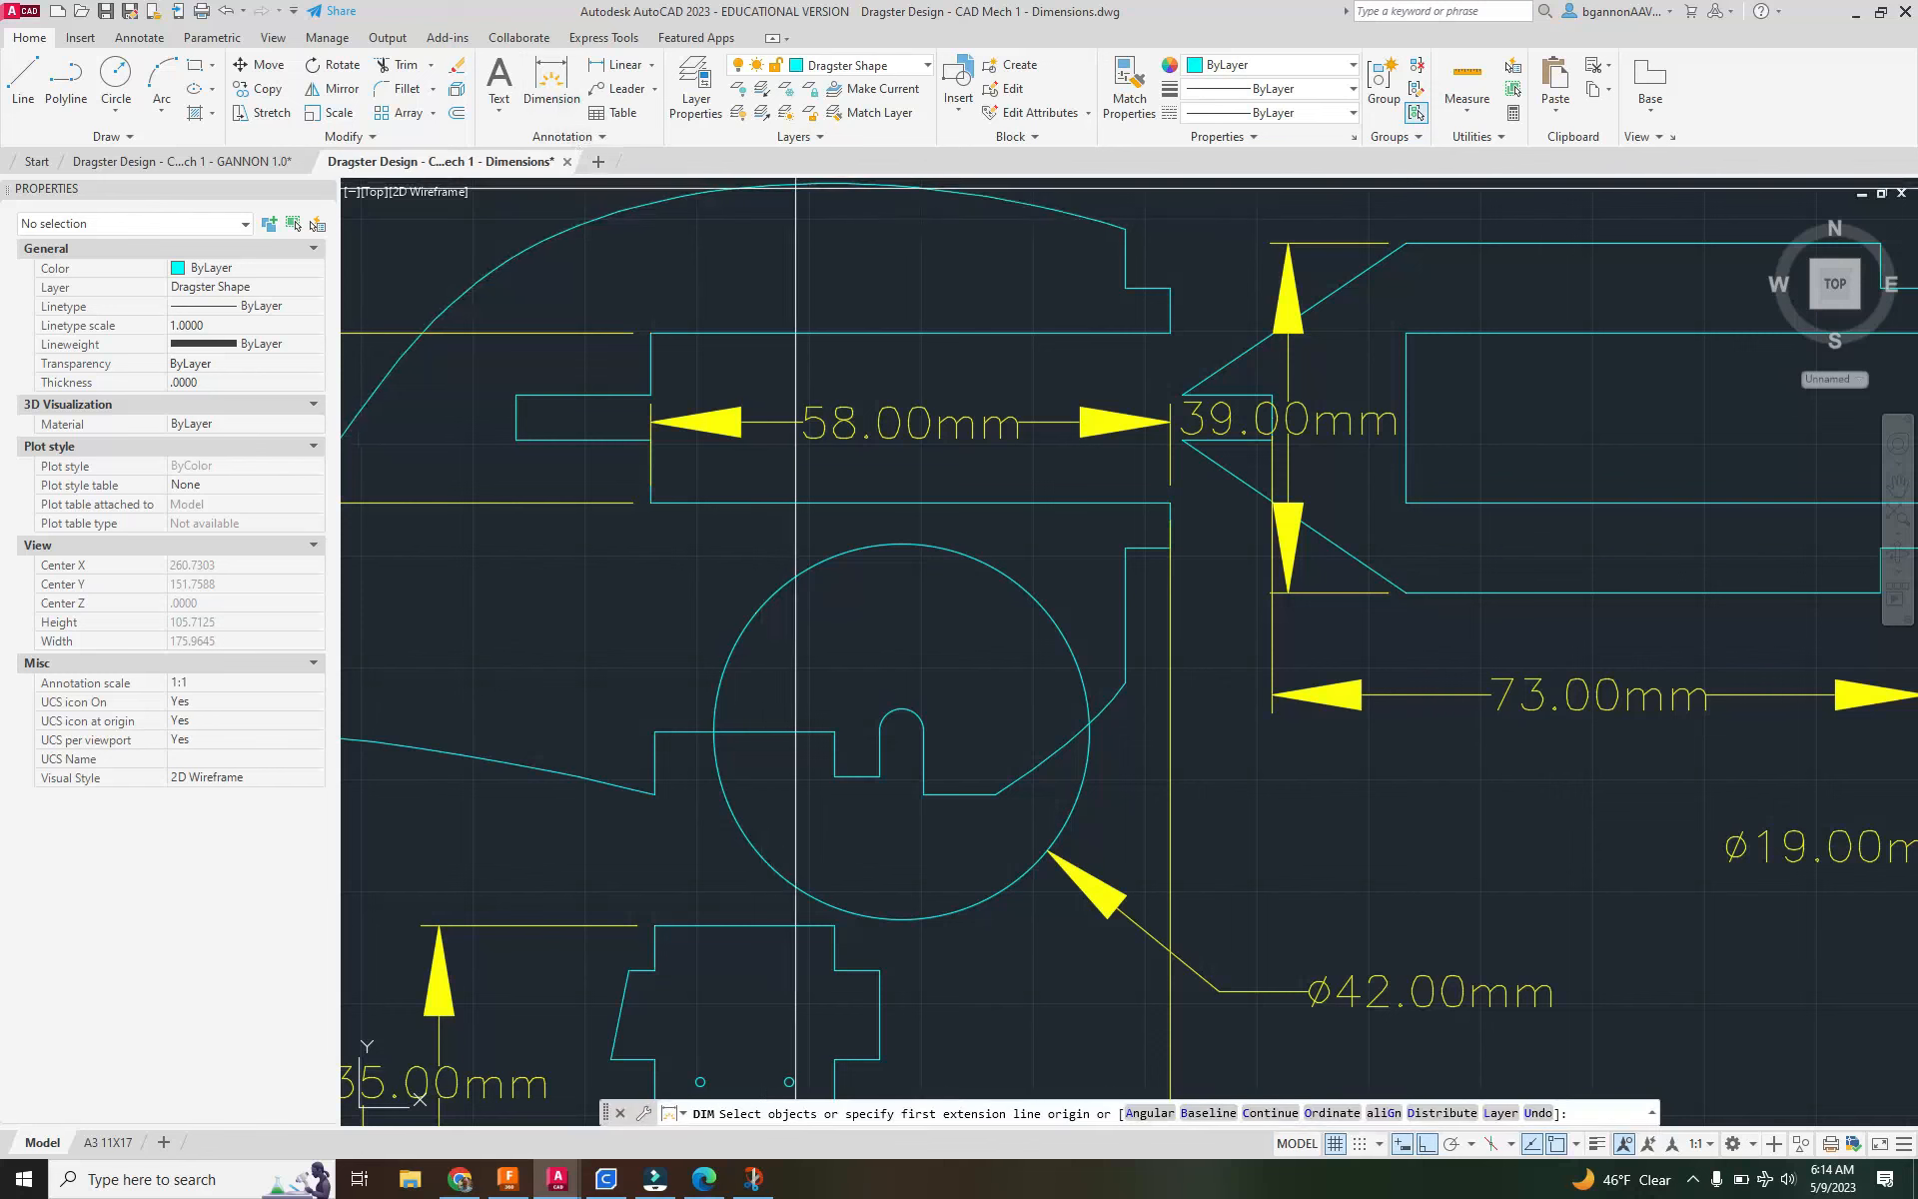
pyautogui.click(1270, 395)
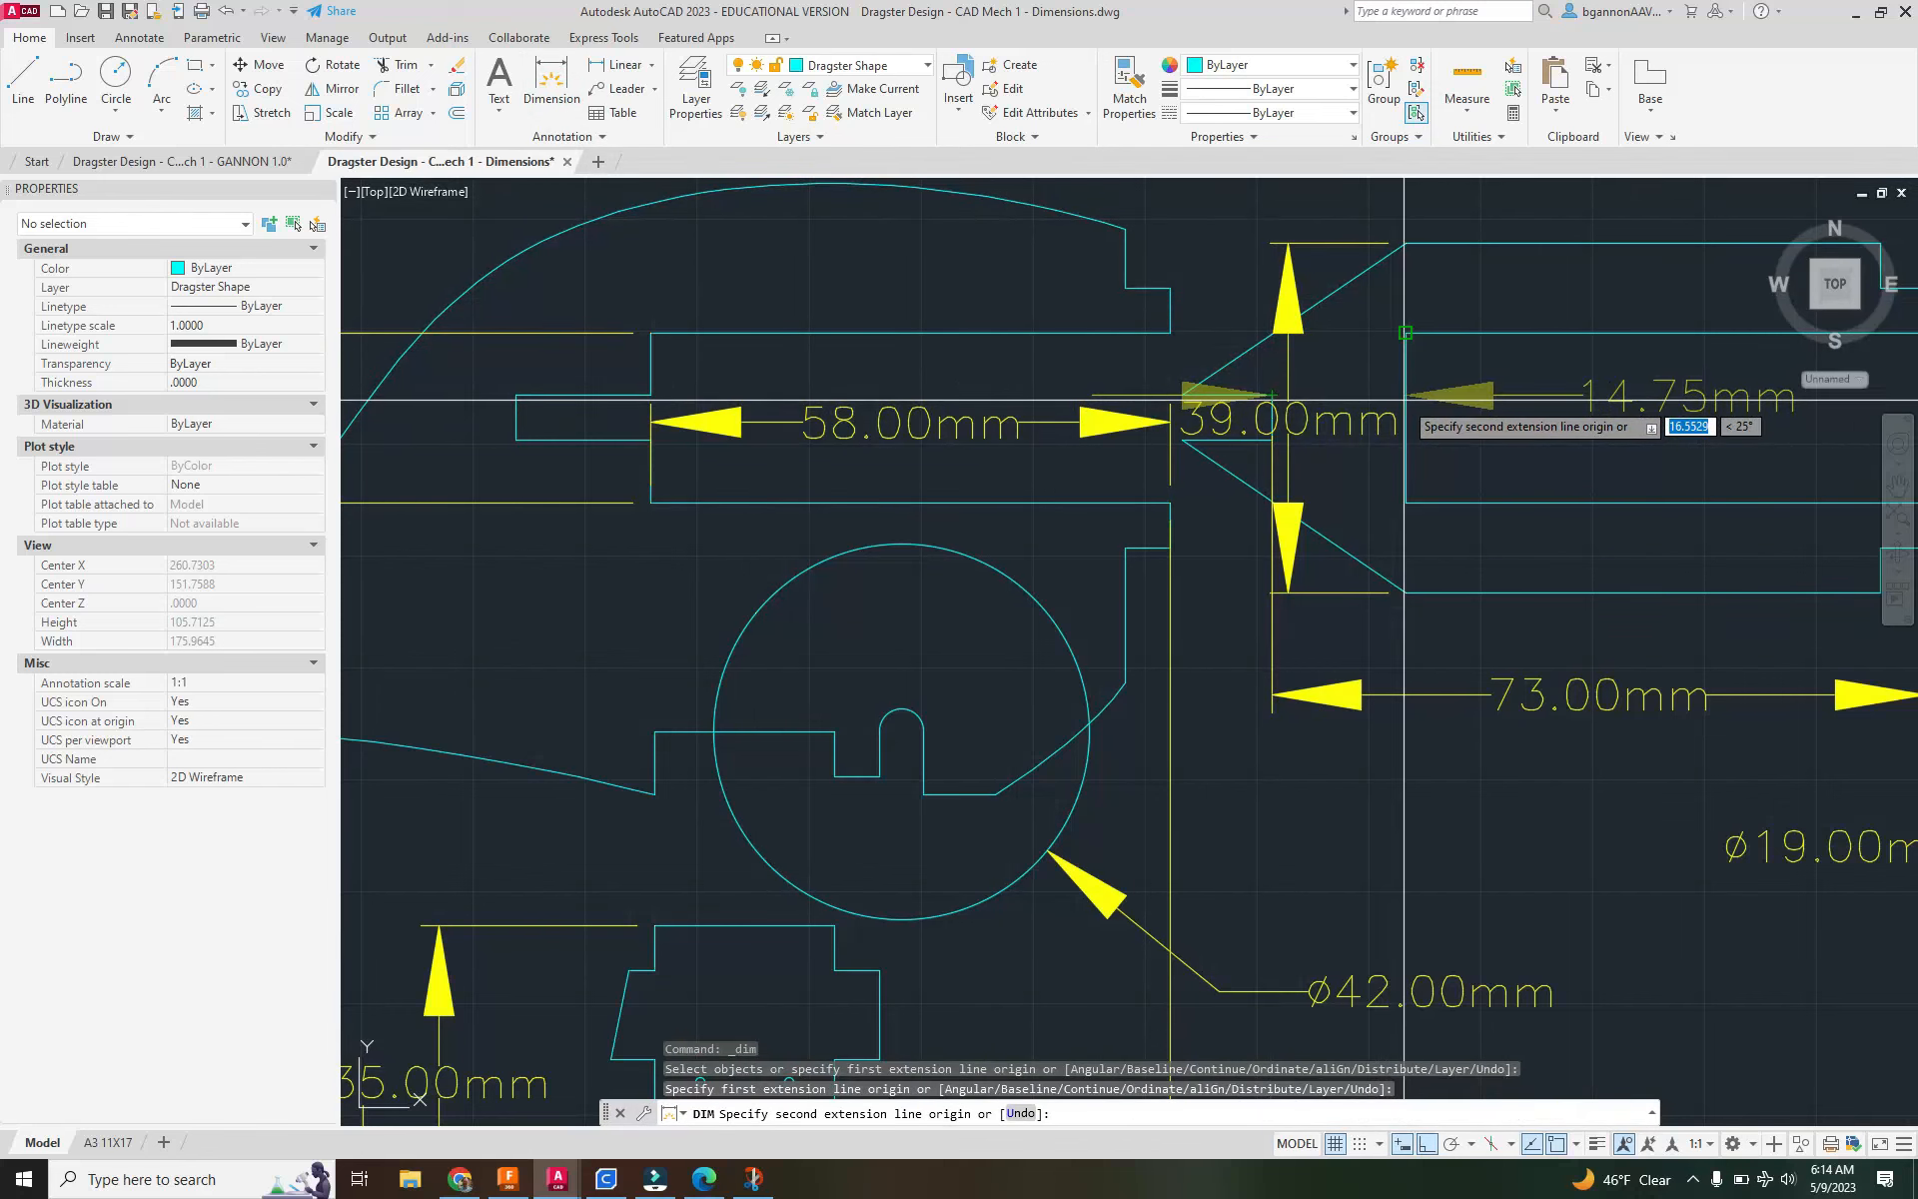
pyautogui.click(1405, 333)
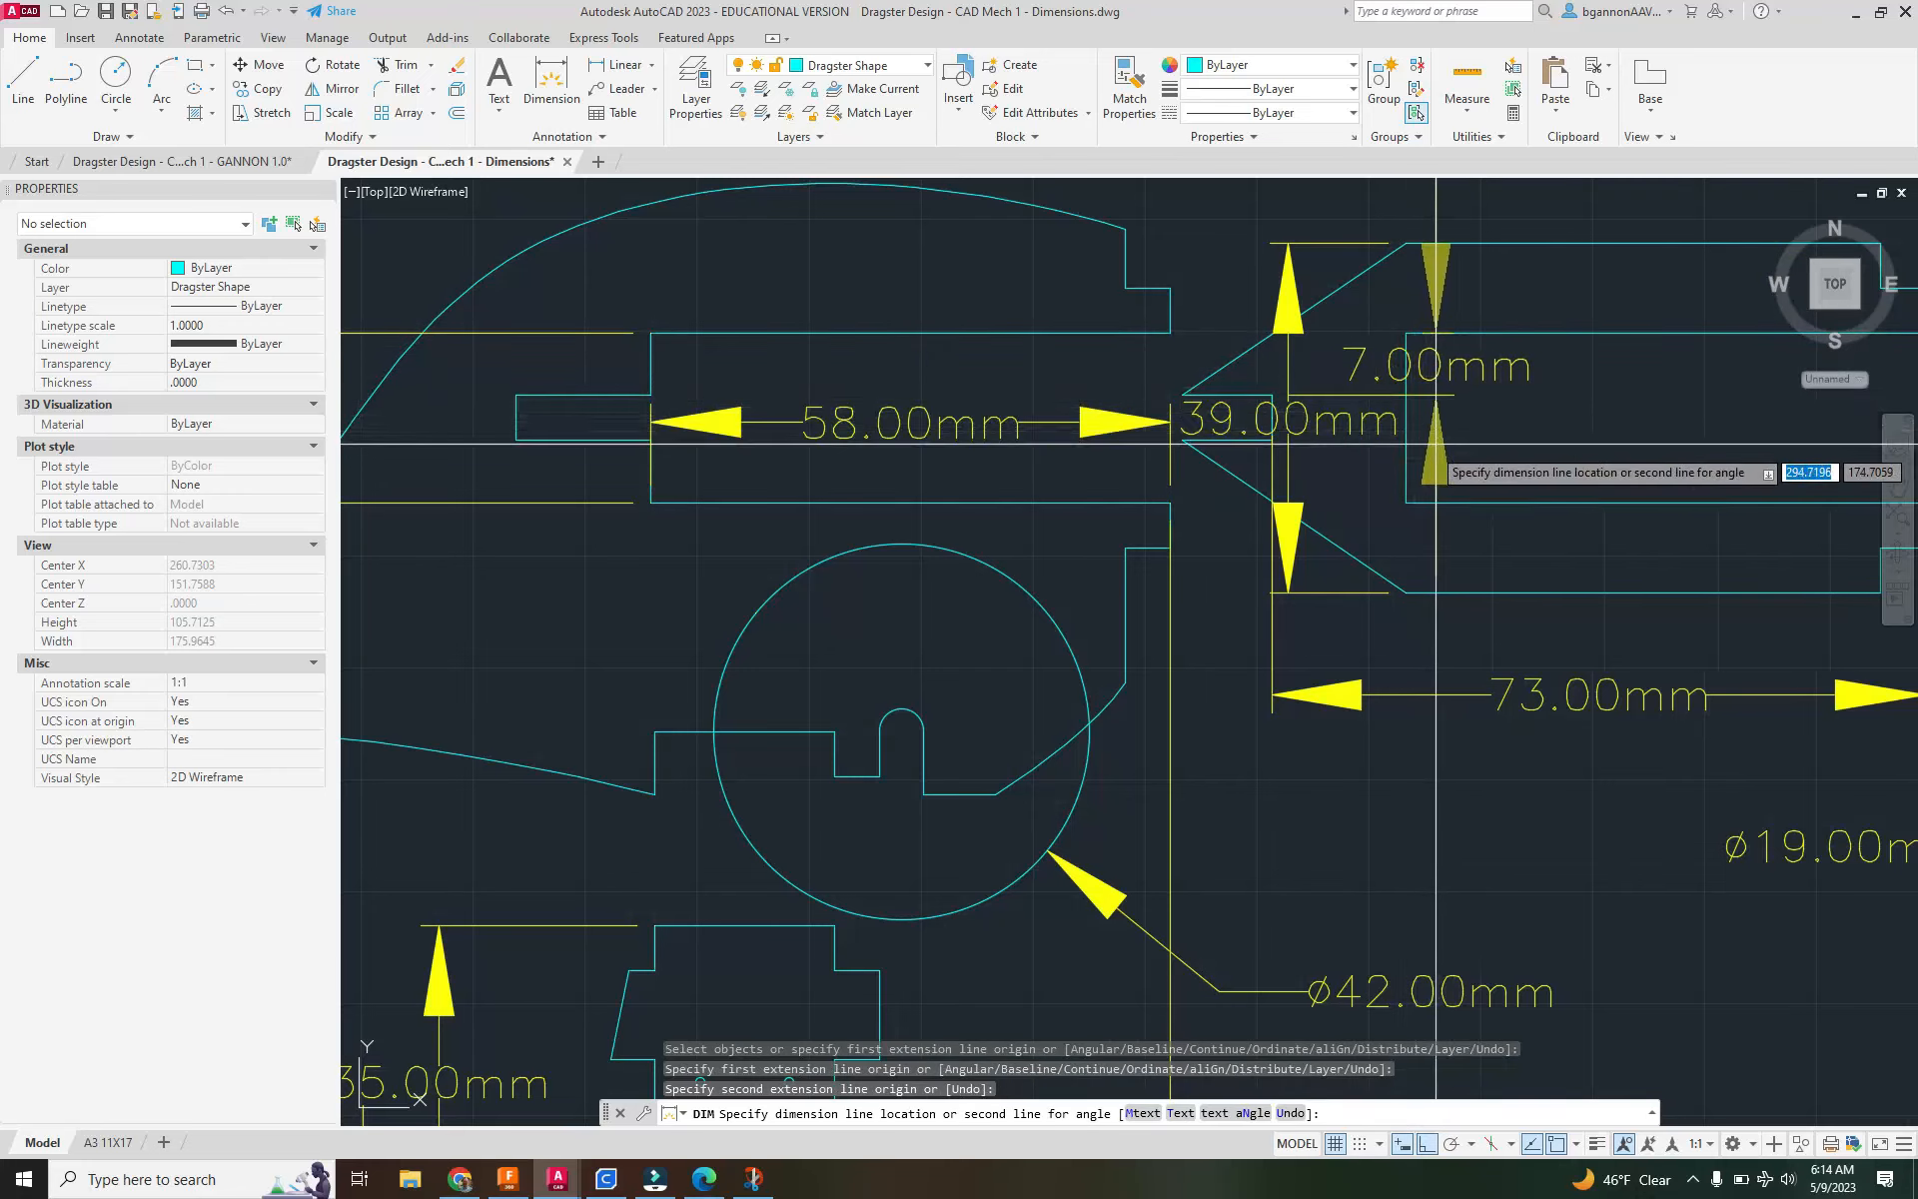
pyautogui.press('Escape')
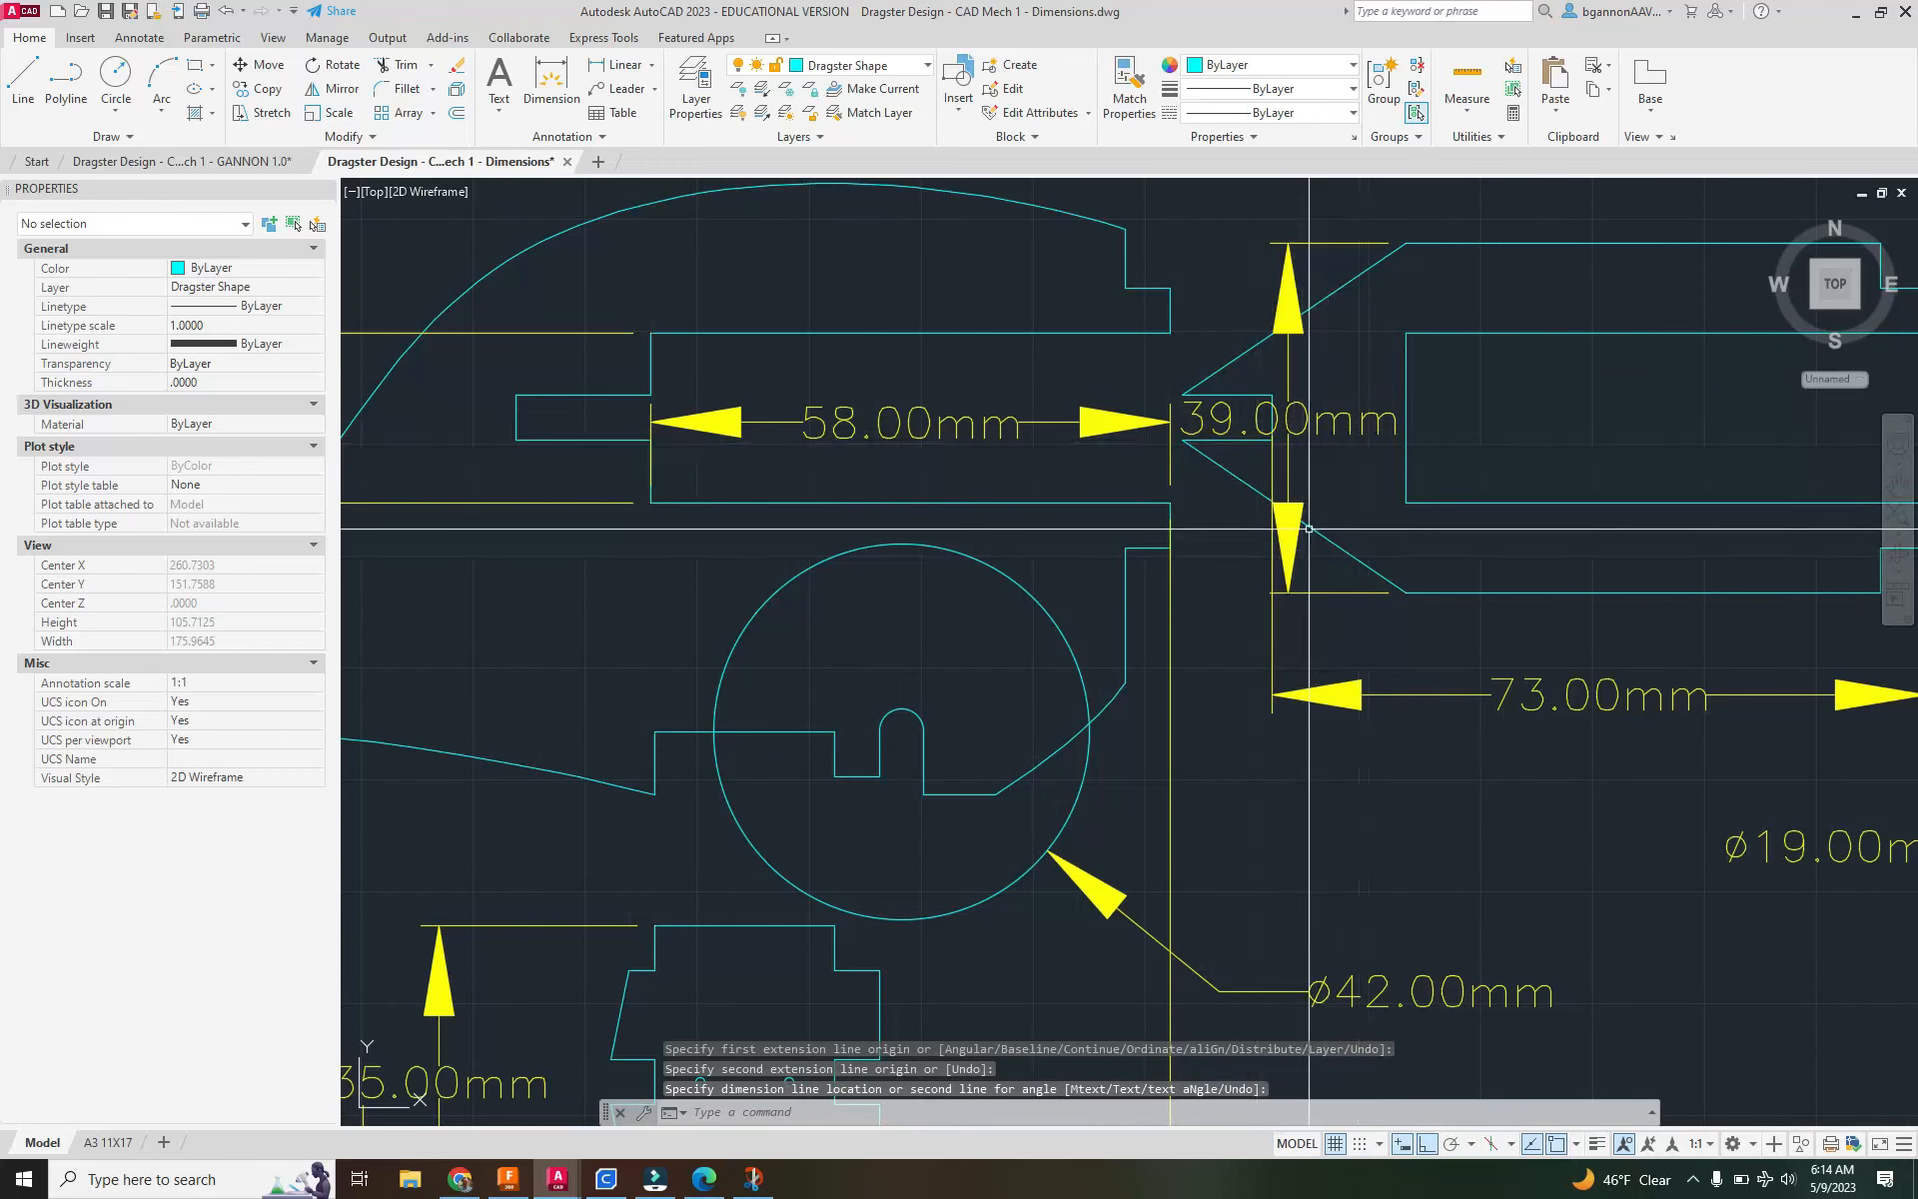
# Measure the gap between the notch and inner rectangle of the pointed rear part, and inspect the length of the body's narrow slot edge.
pyautogui.click(1463, 93)
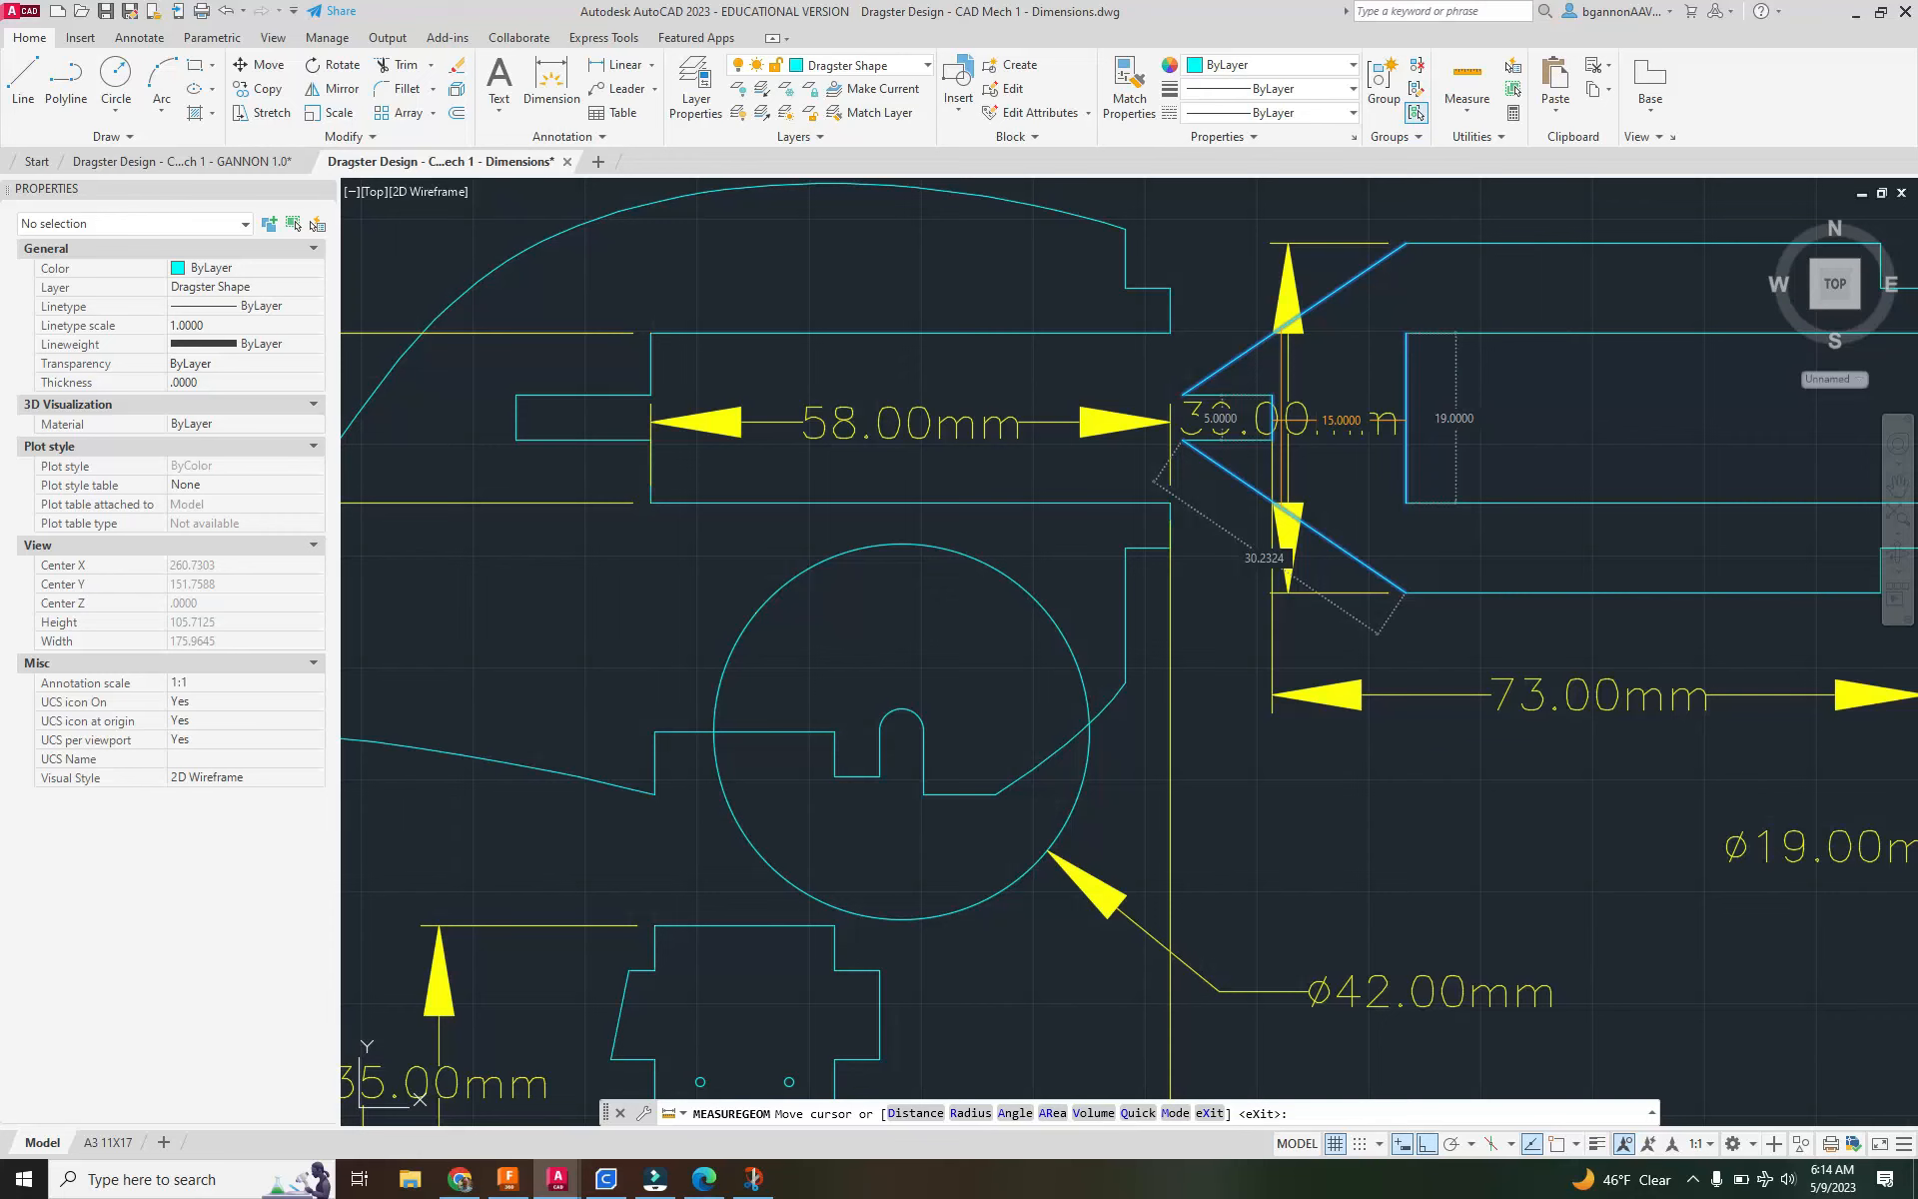
pyautogui.press('Escape')
pyautogui.click(598, 396)
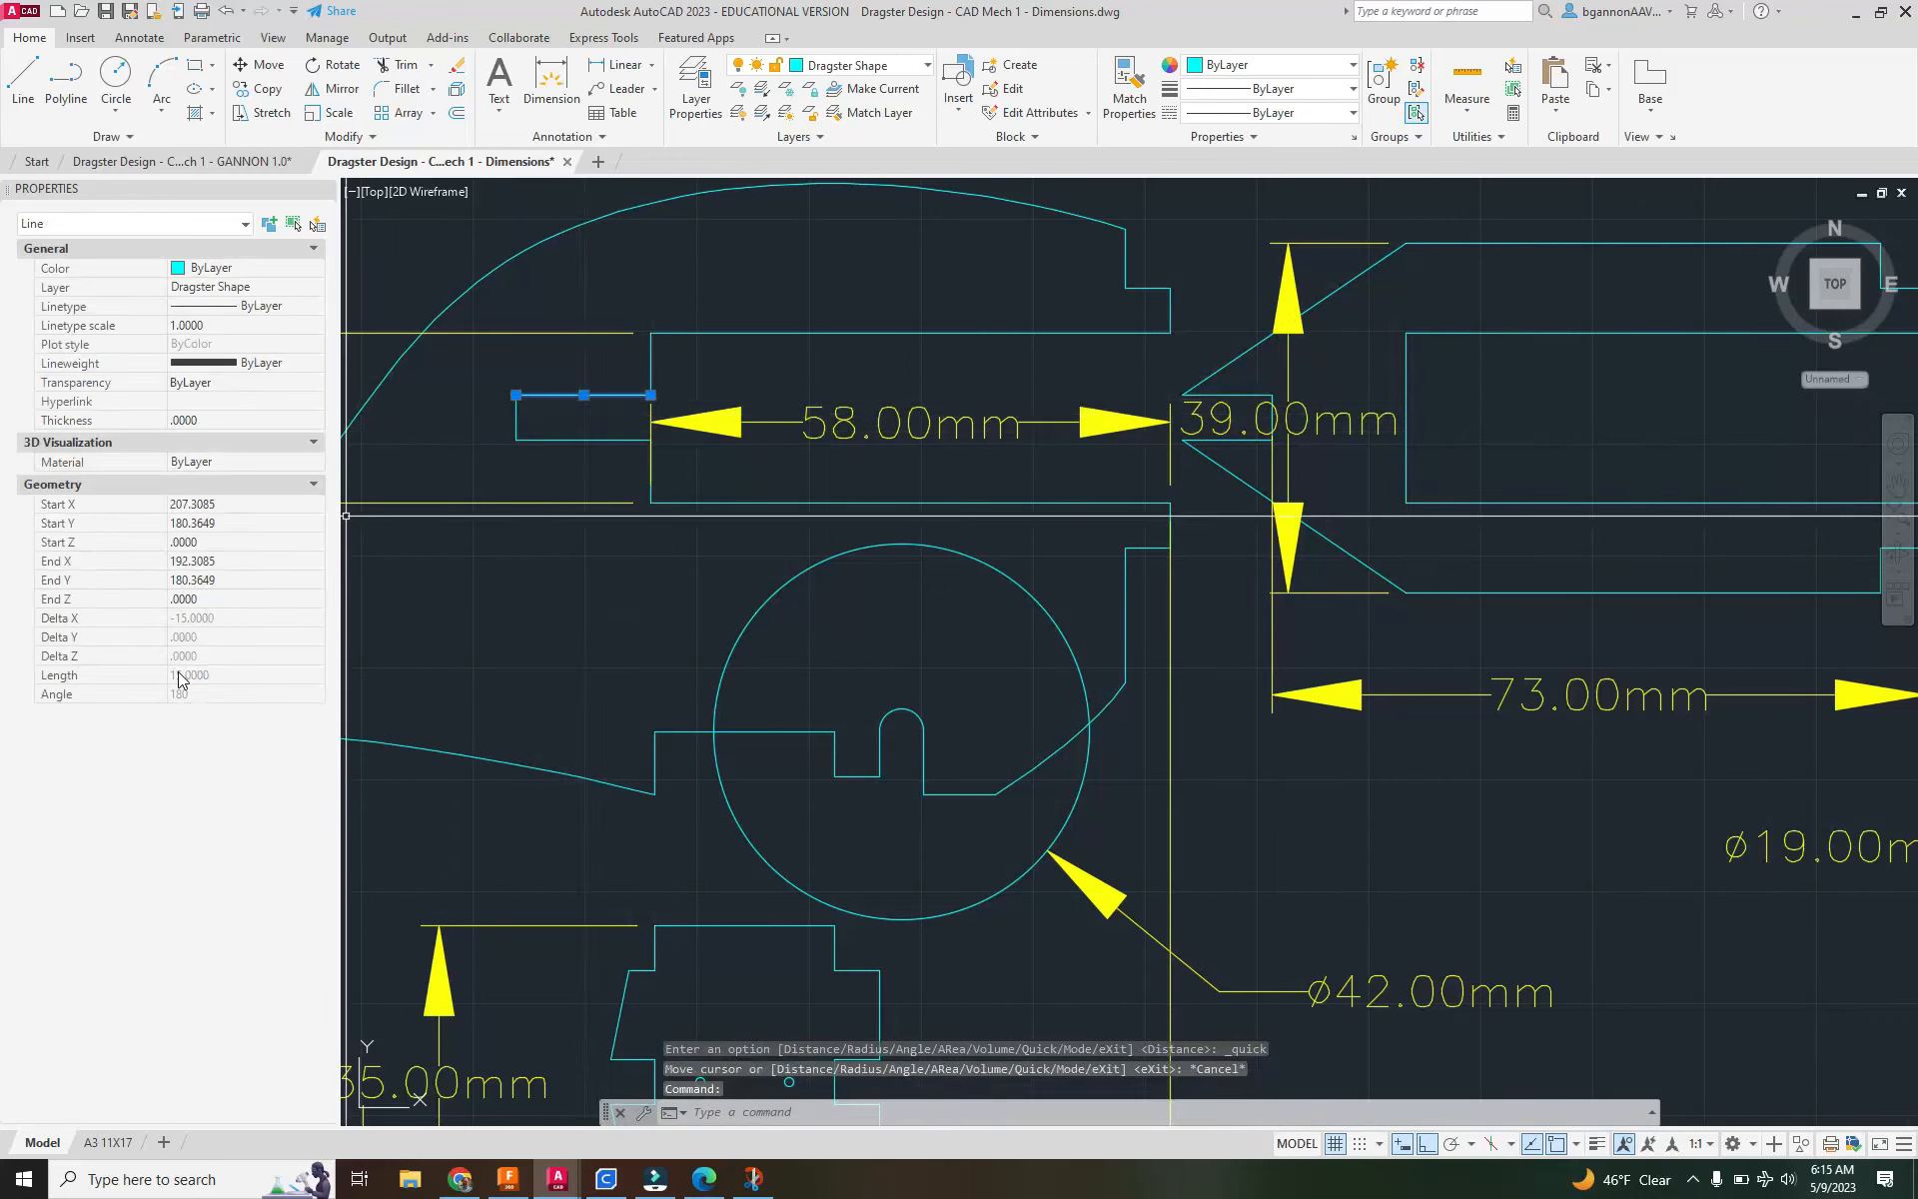
pyautogui.press('Escape')
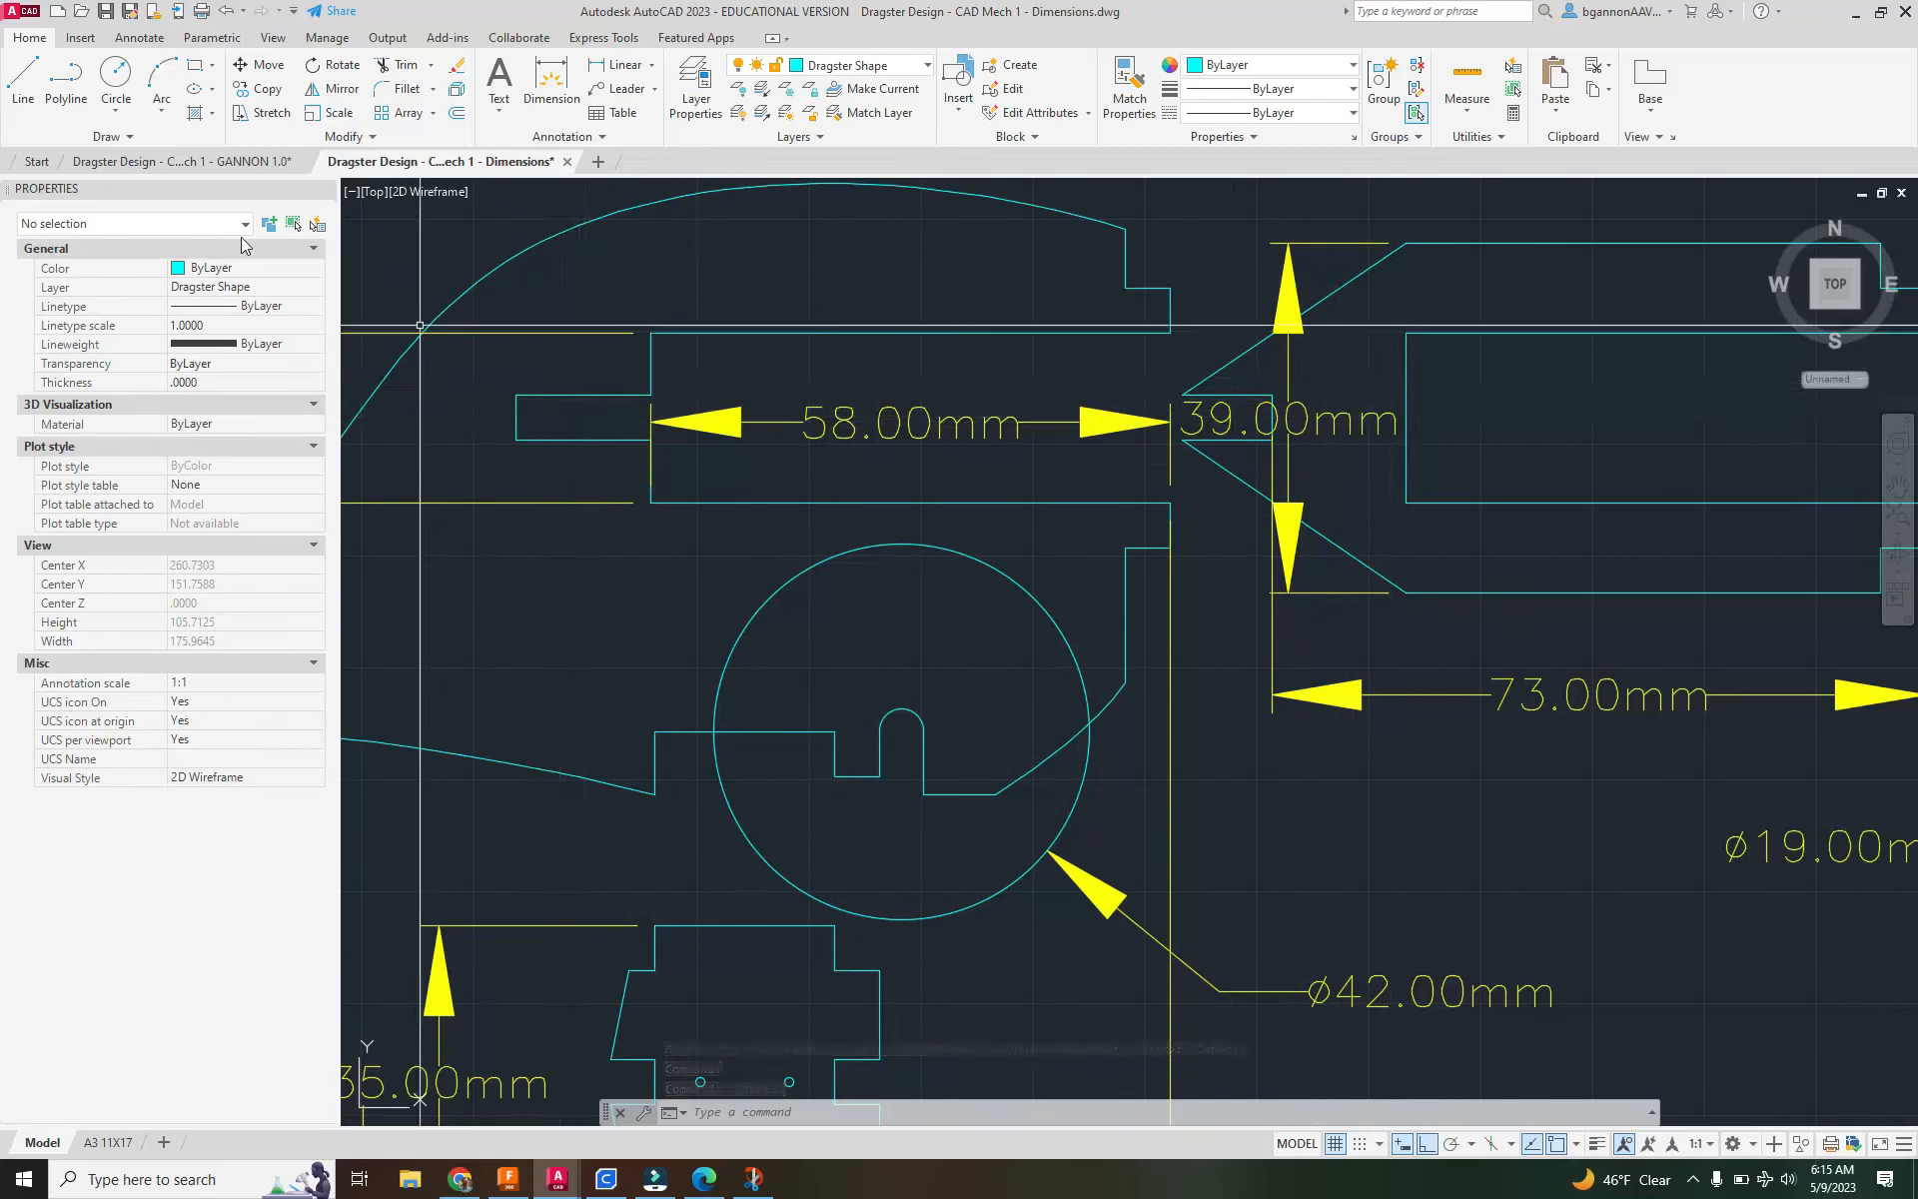
# Switch to the undimensioned dragster drawing and move the whole dragster with its guide lines horizontally toward the border's left edge.
pyautogui.click(236, 163)
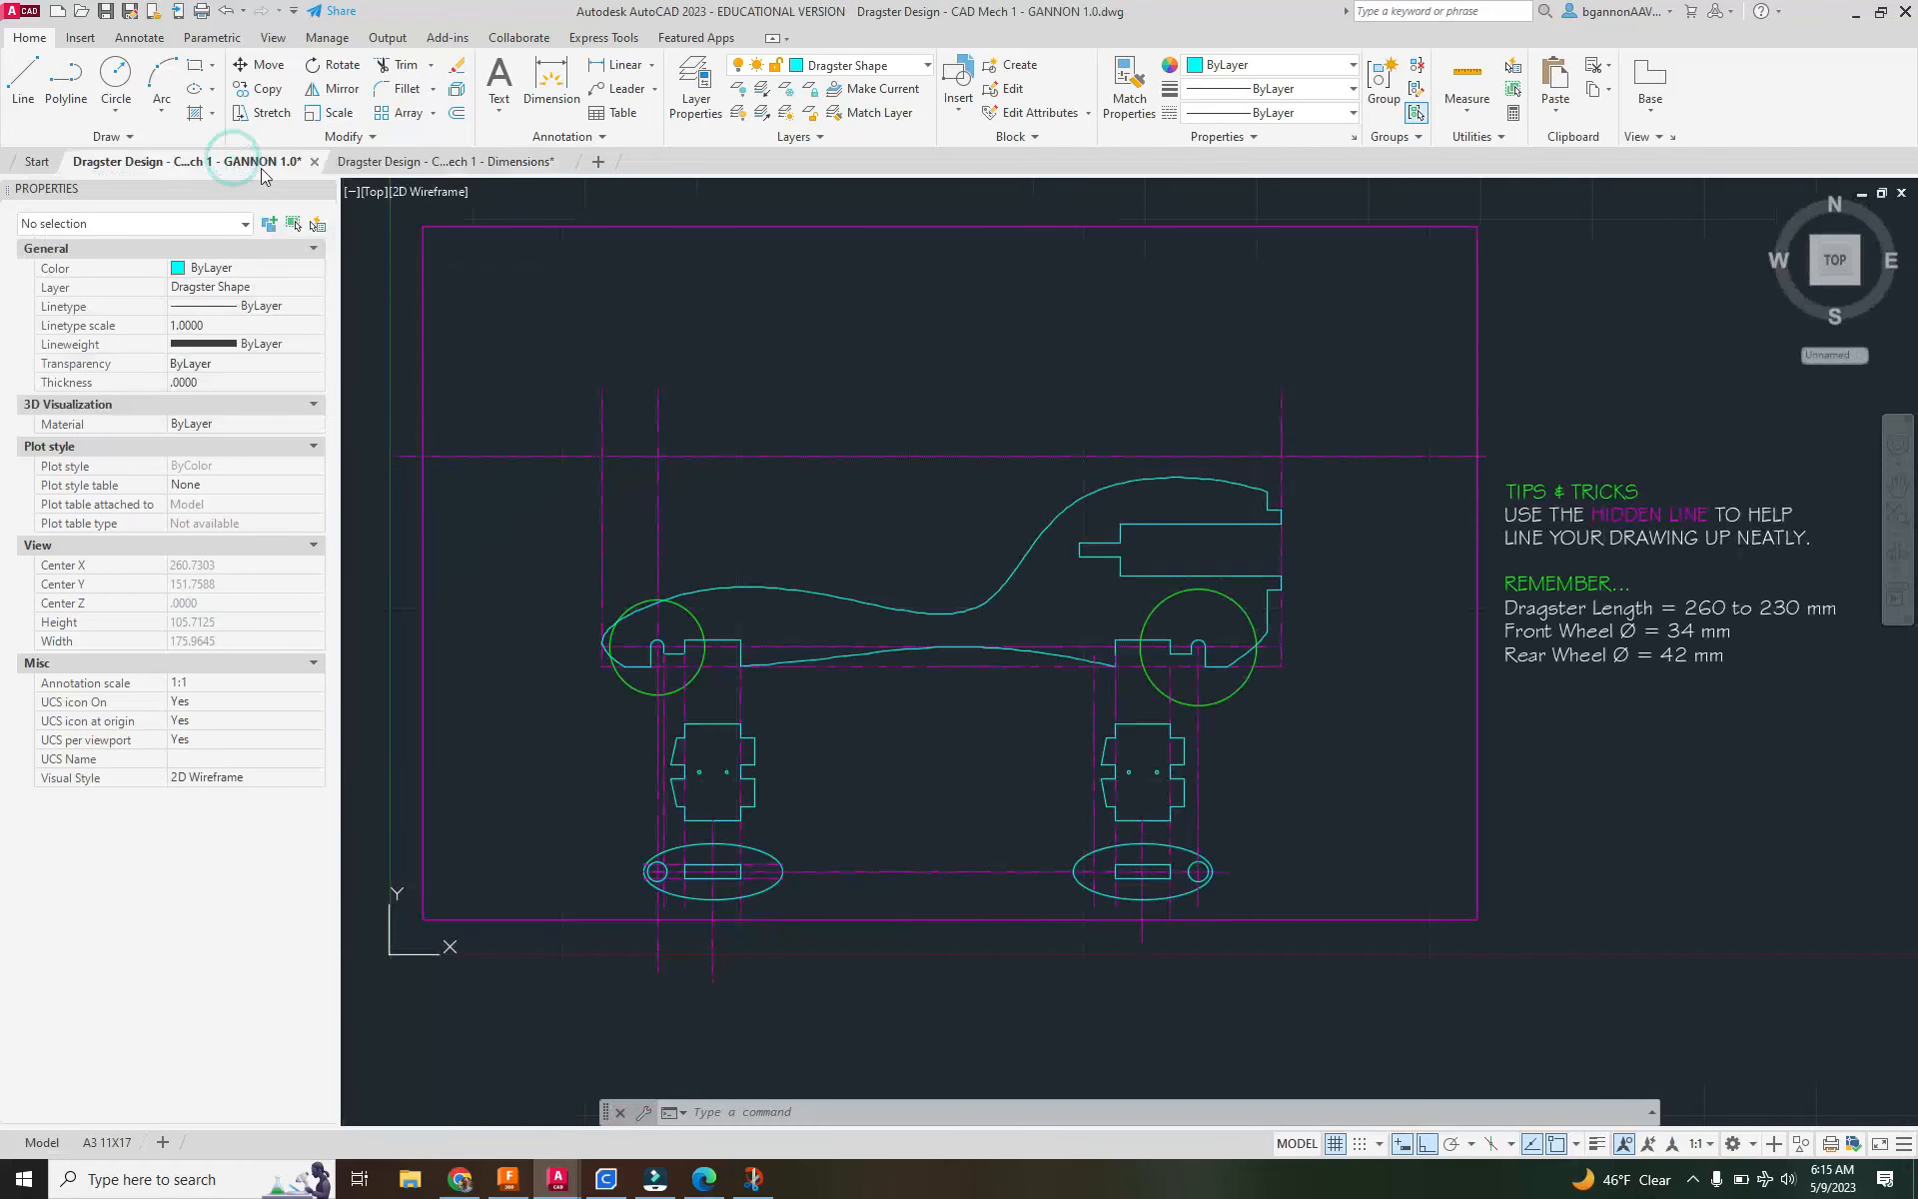
pyautogui.scroll(2, 1194, 546)
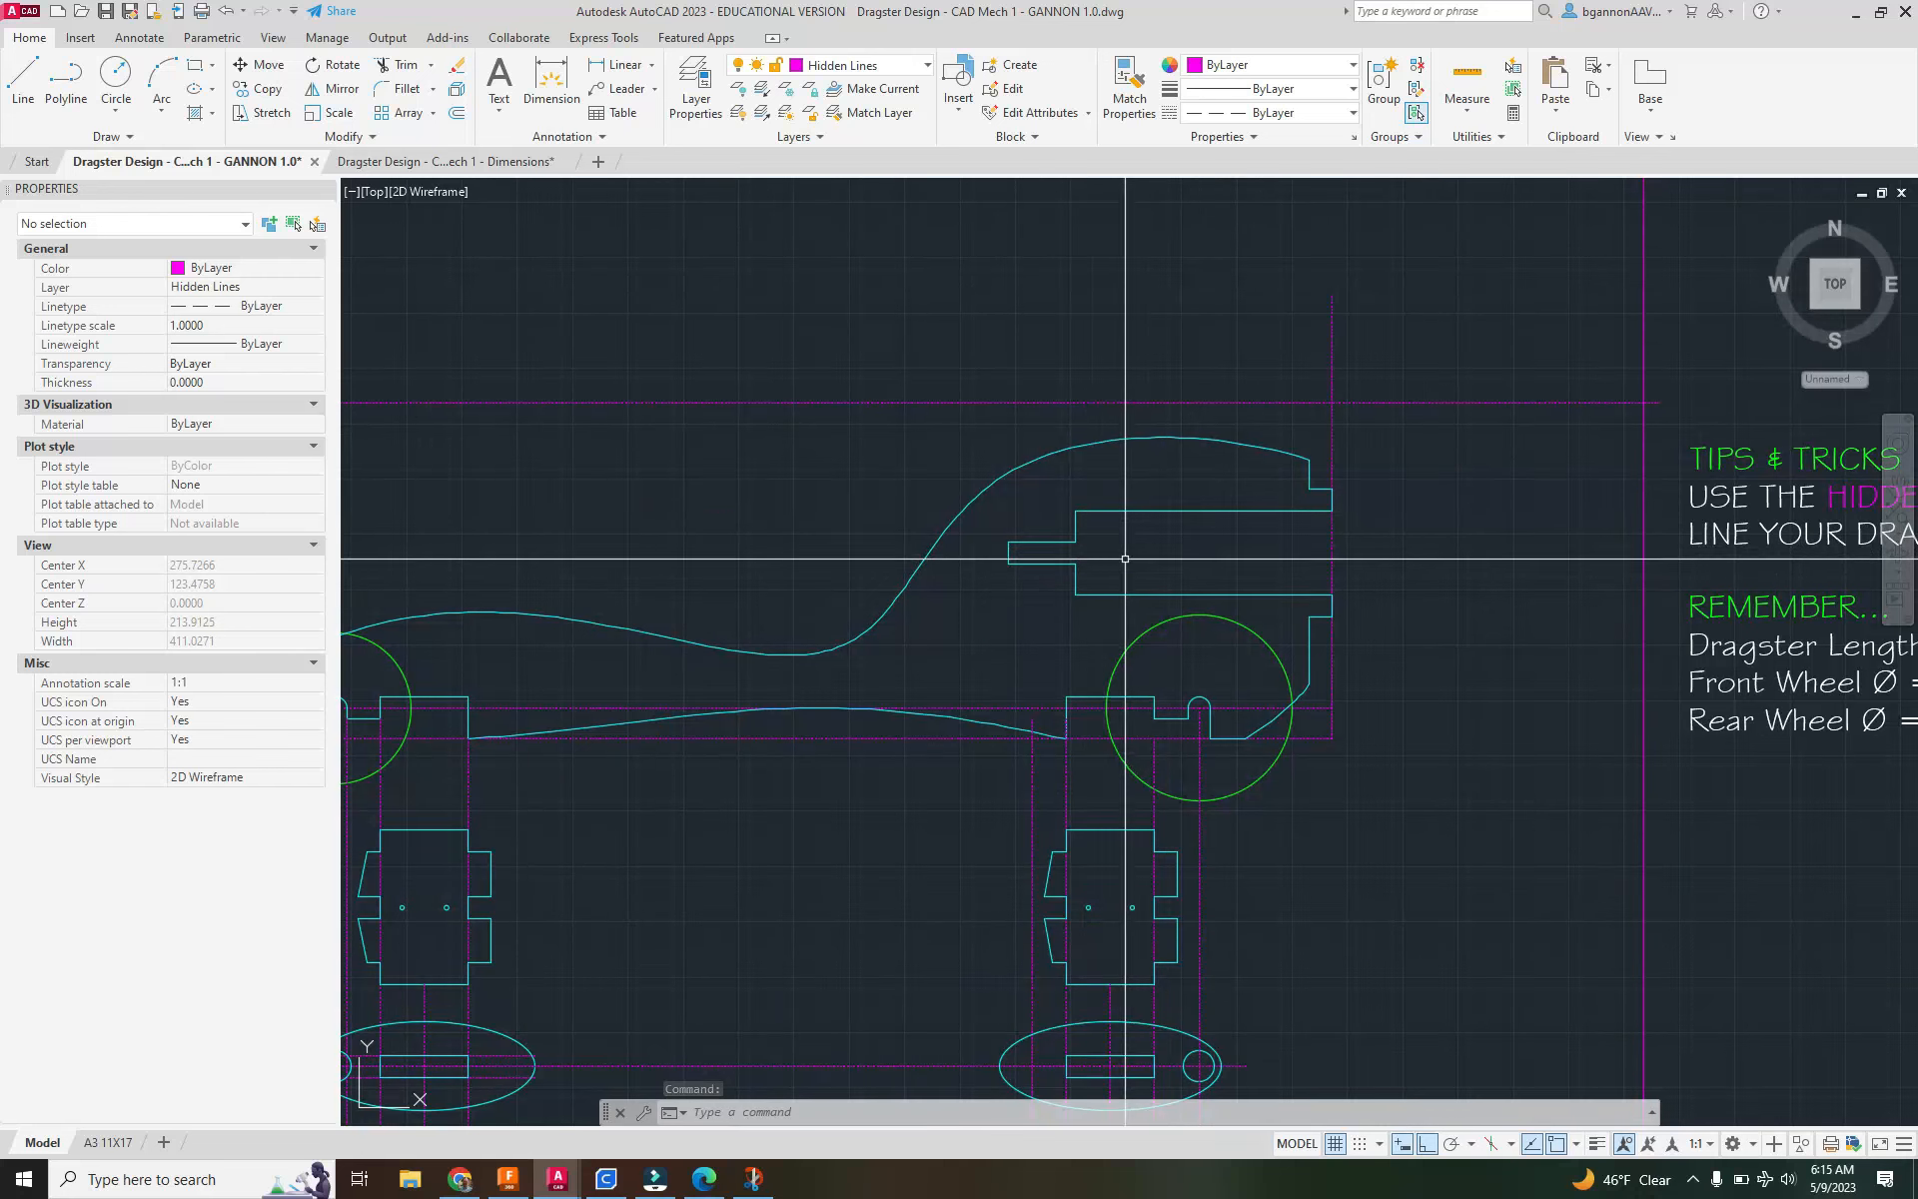
pyautogui.scroll(-4, 895, 426)
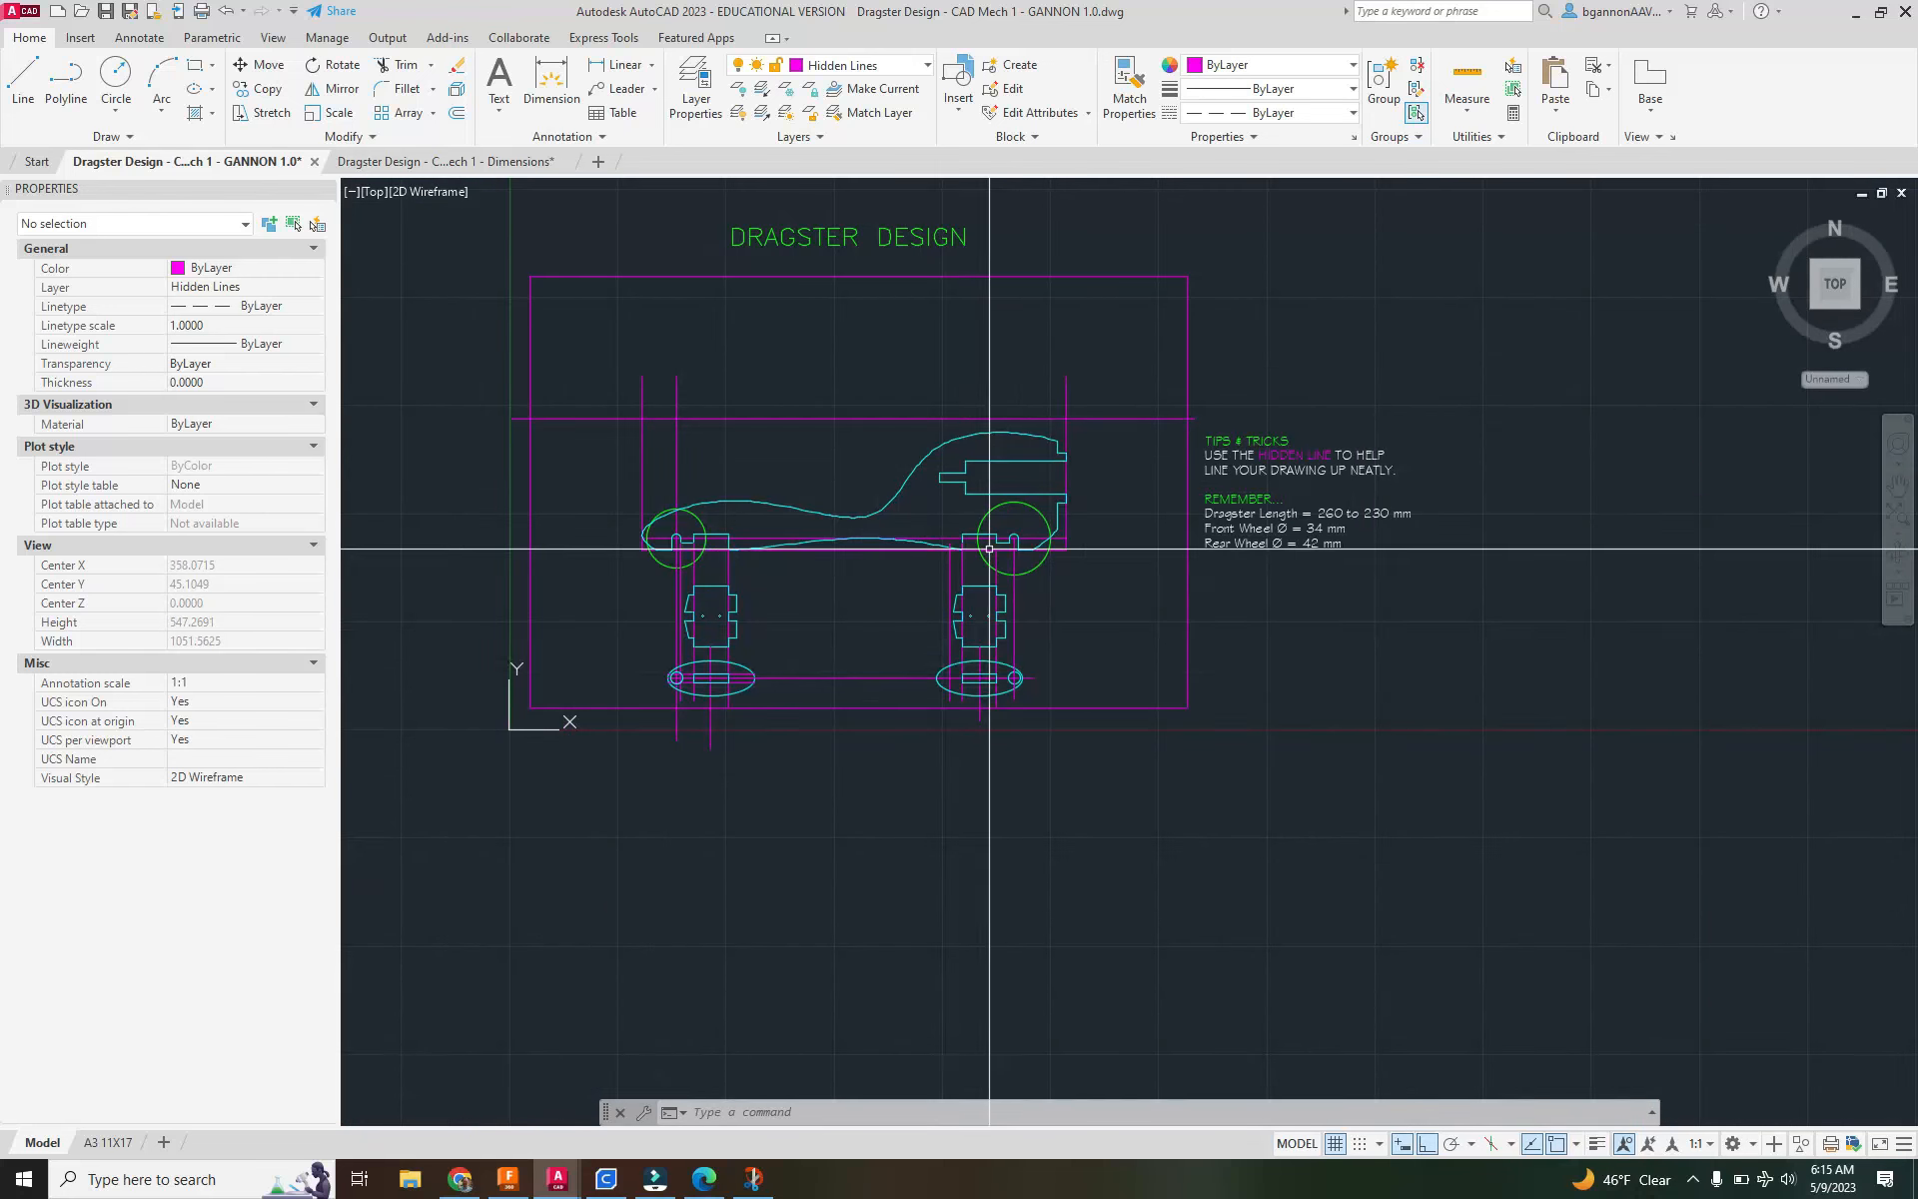
pyautogui.click(1102, 702)
pyautogui.click(608, 387)
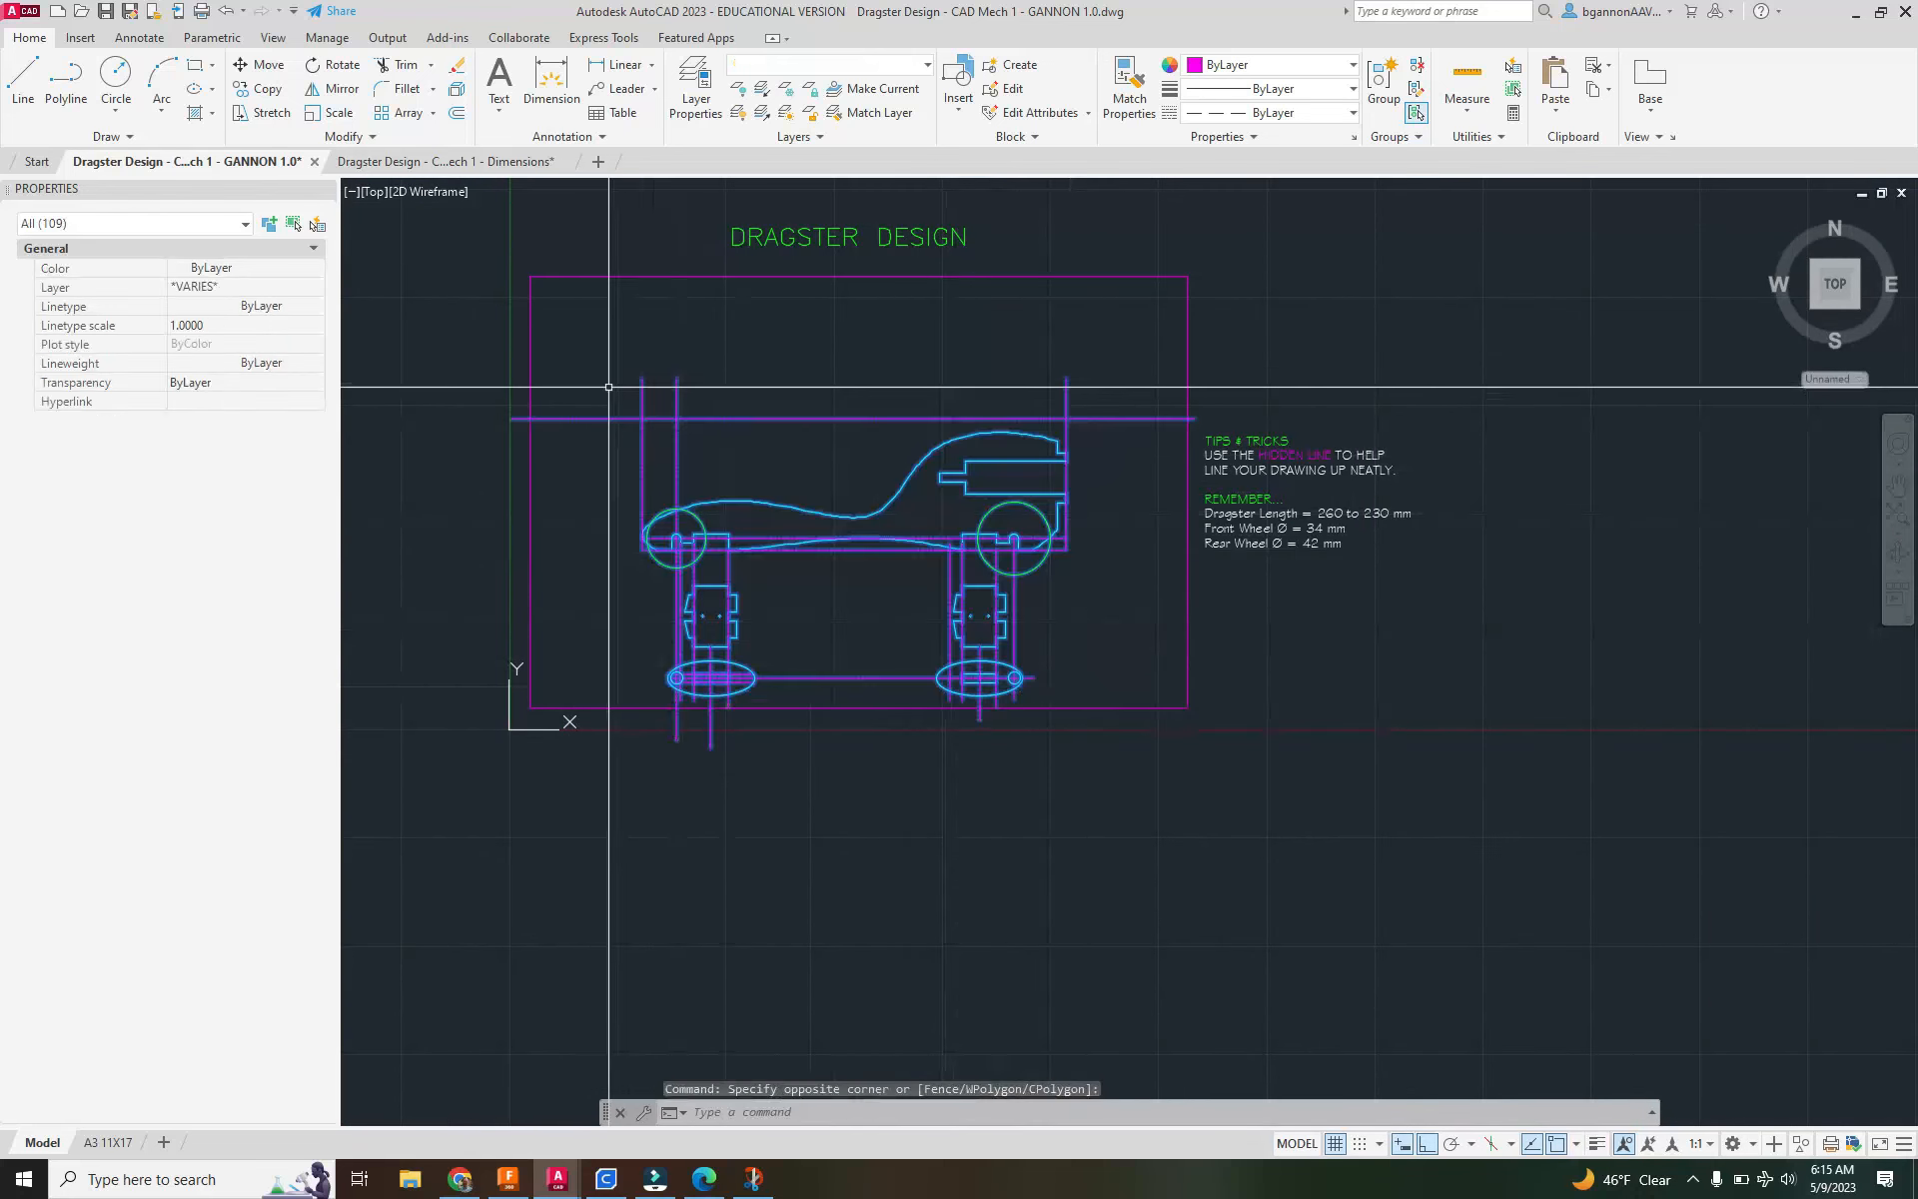
pyautogui.press('Return')
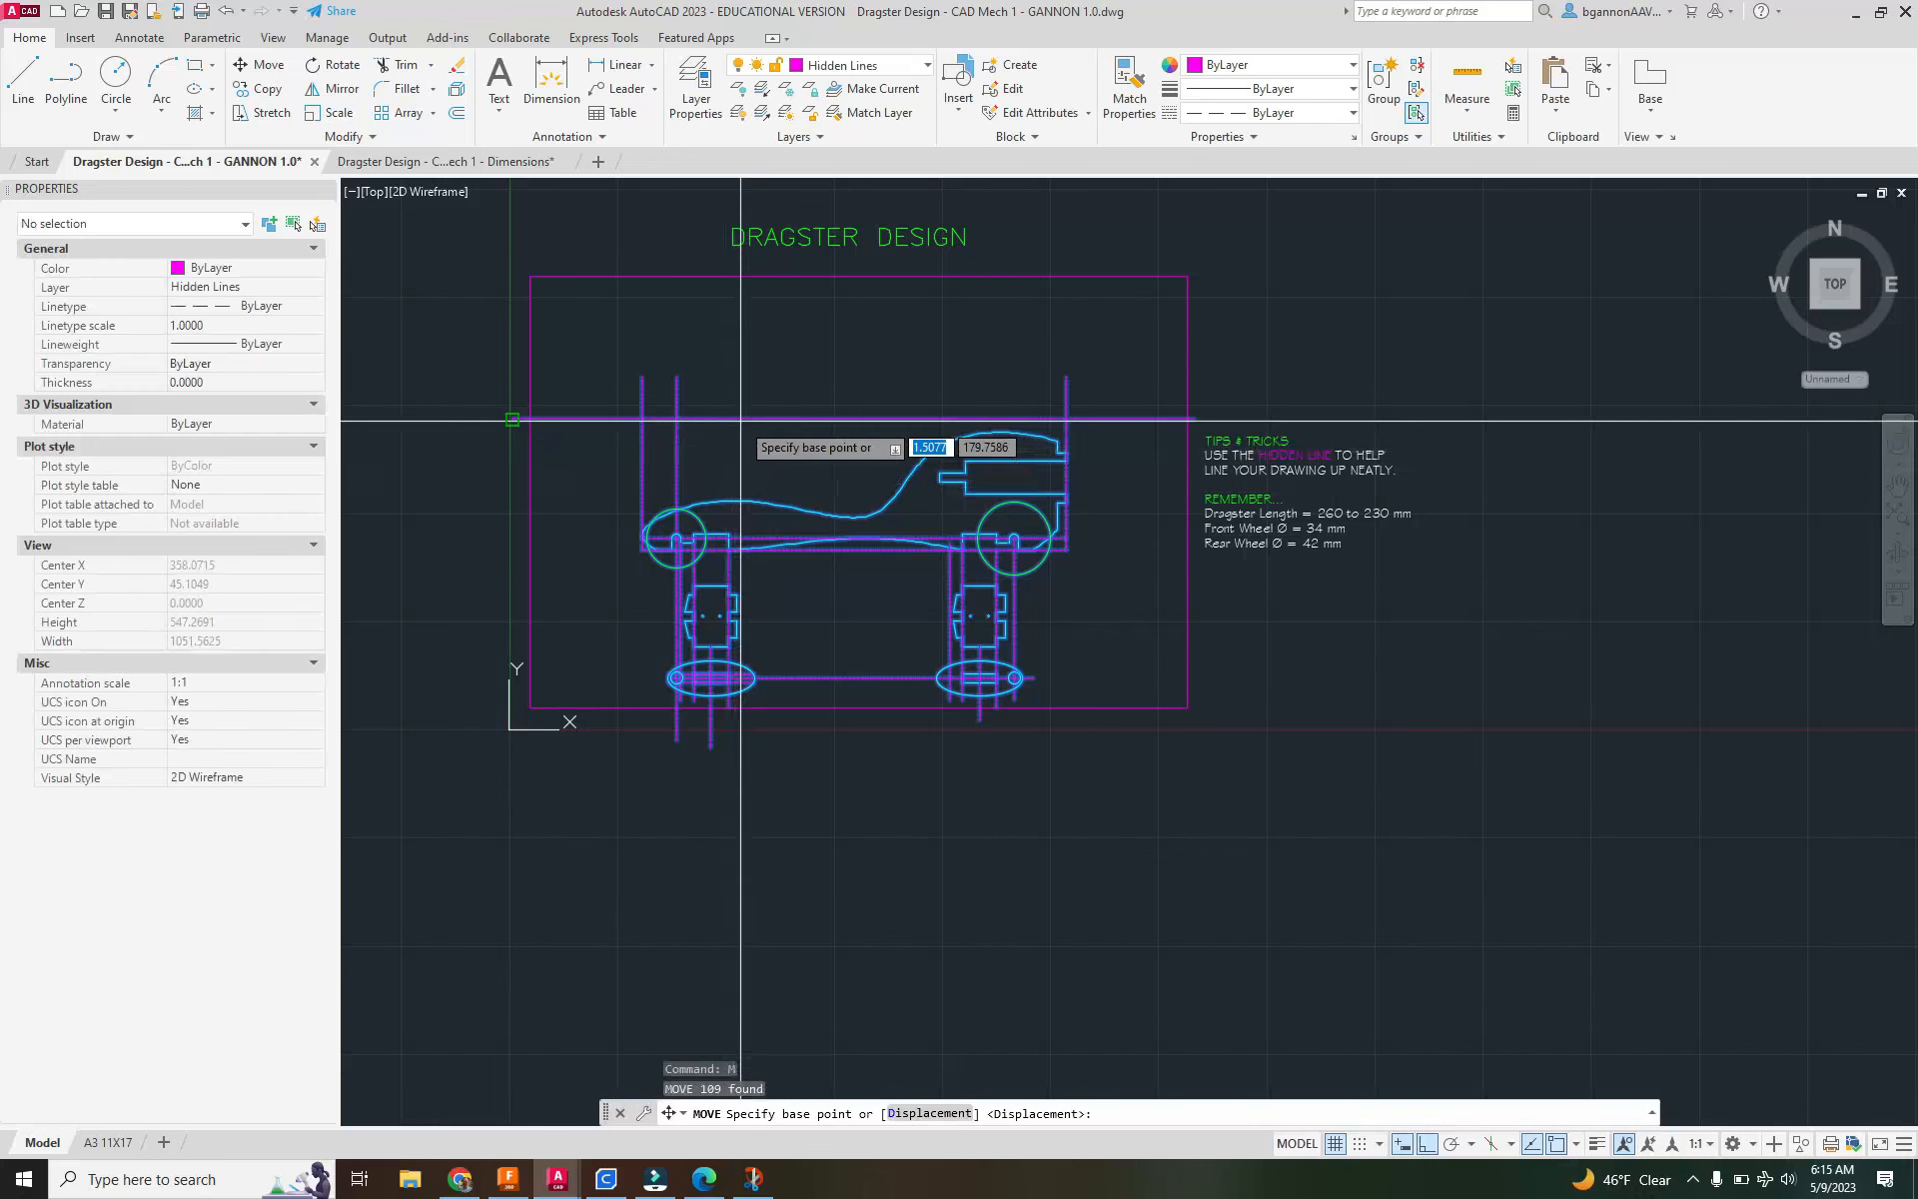
pyautogui.click(739, 419)
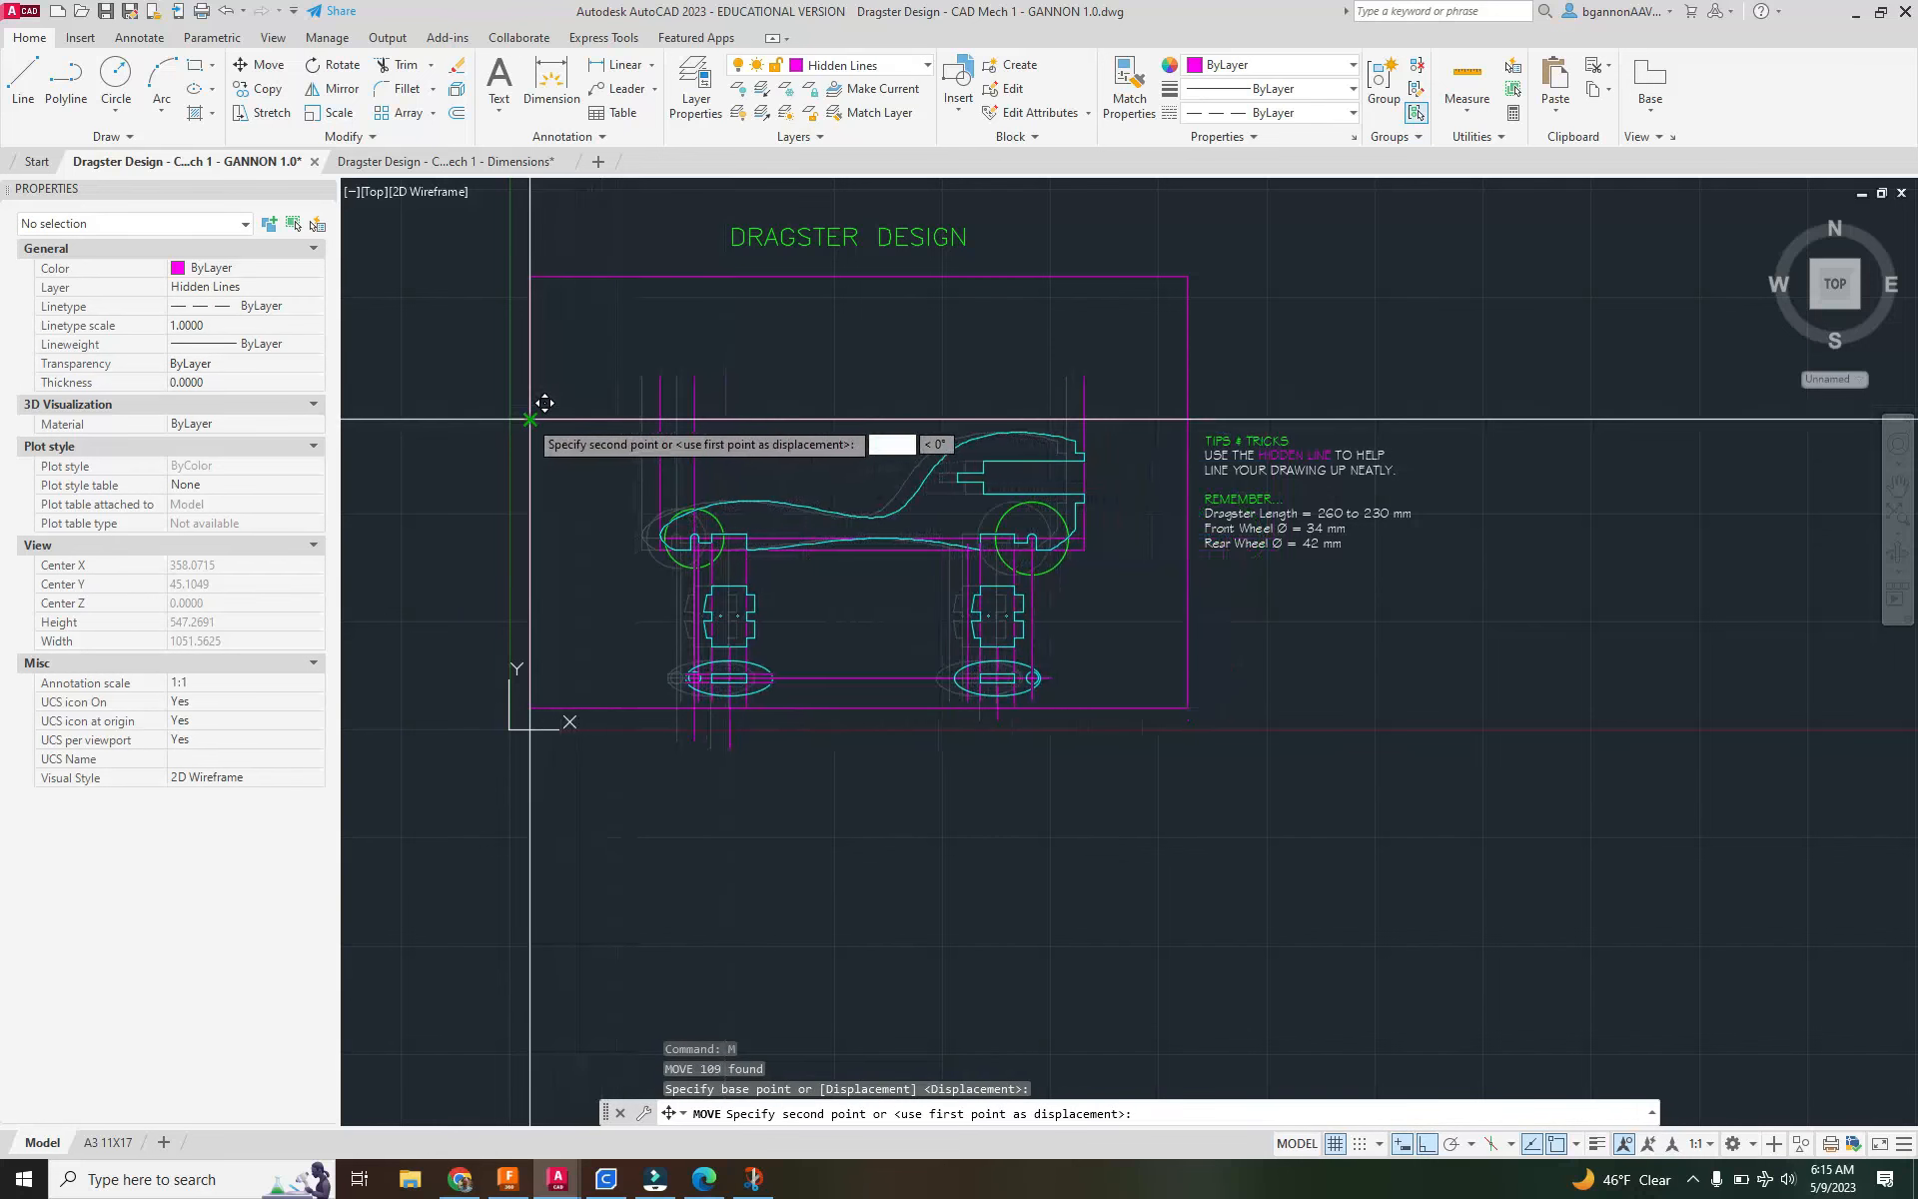
pyautogui.click(406, 425)
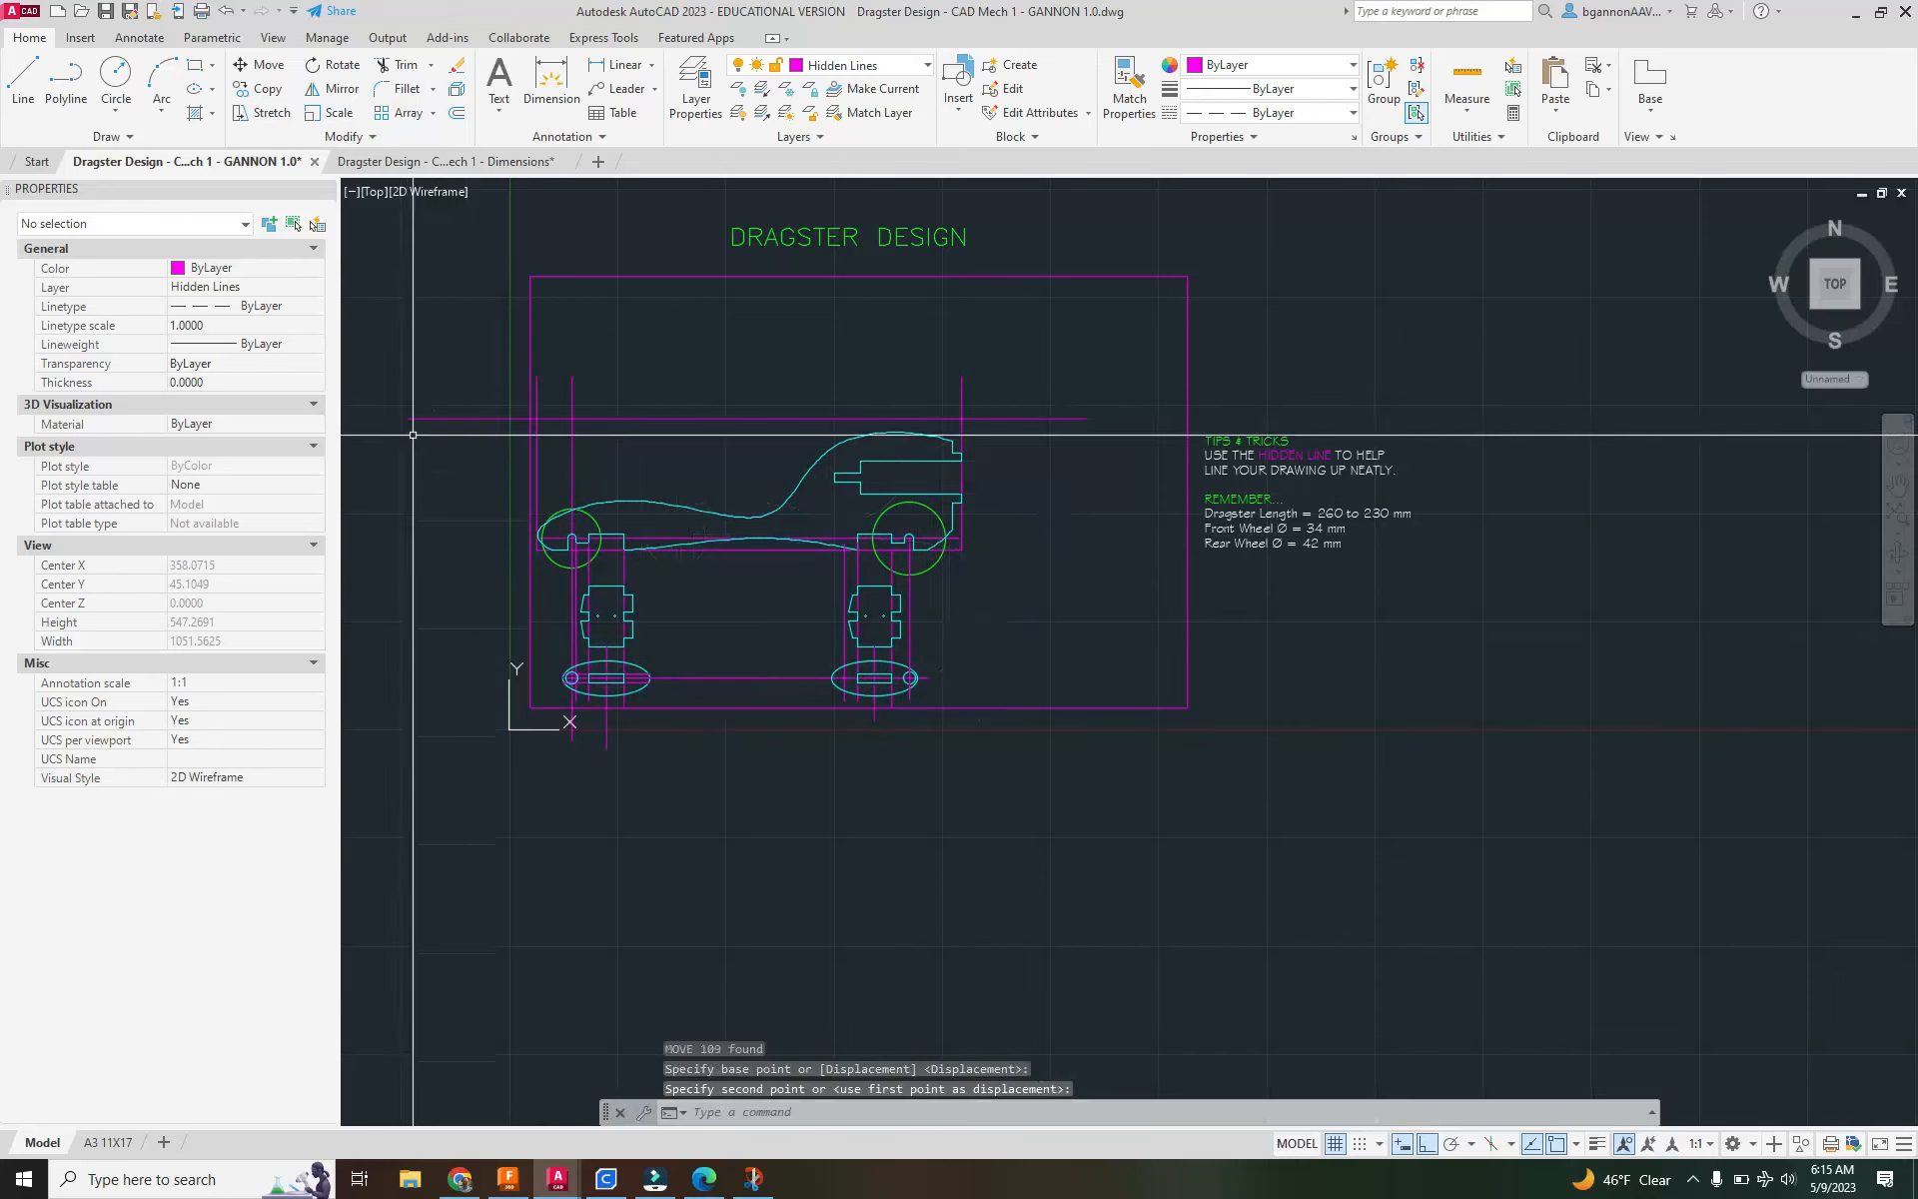
pyautogui.press('Escape')
# Enable the Midpoint object snap and draw a horizontal Hidden Lines centreline from the narrow slot's closed end to well beyond the dragster's rear.
pyautogui.scroll(2, 832, 676)
pyautogui.moveTo(890, 452); pyautogui.dragTo(851, 622, button='middle')
pyautogui.click(882, 63)
pyautogui.click(882, 63)
pyautogui.click(23, 80)
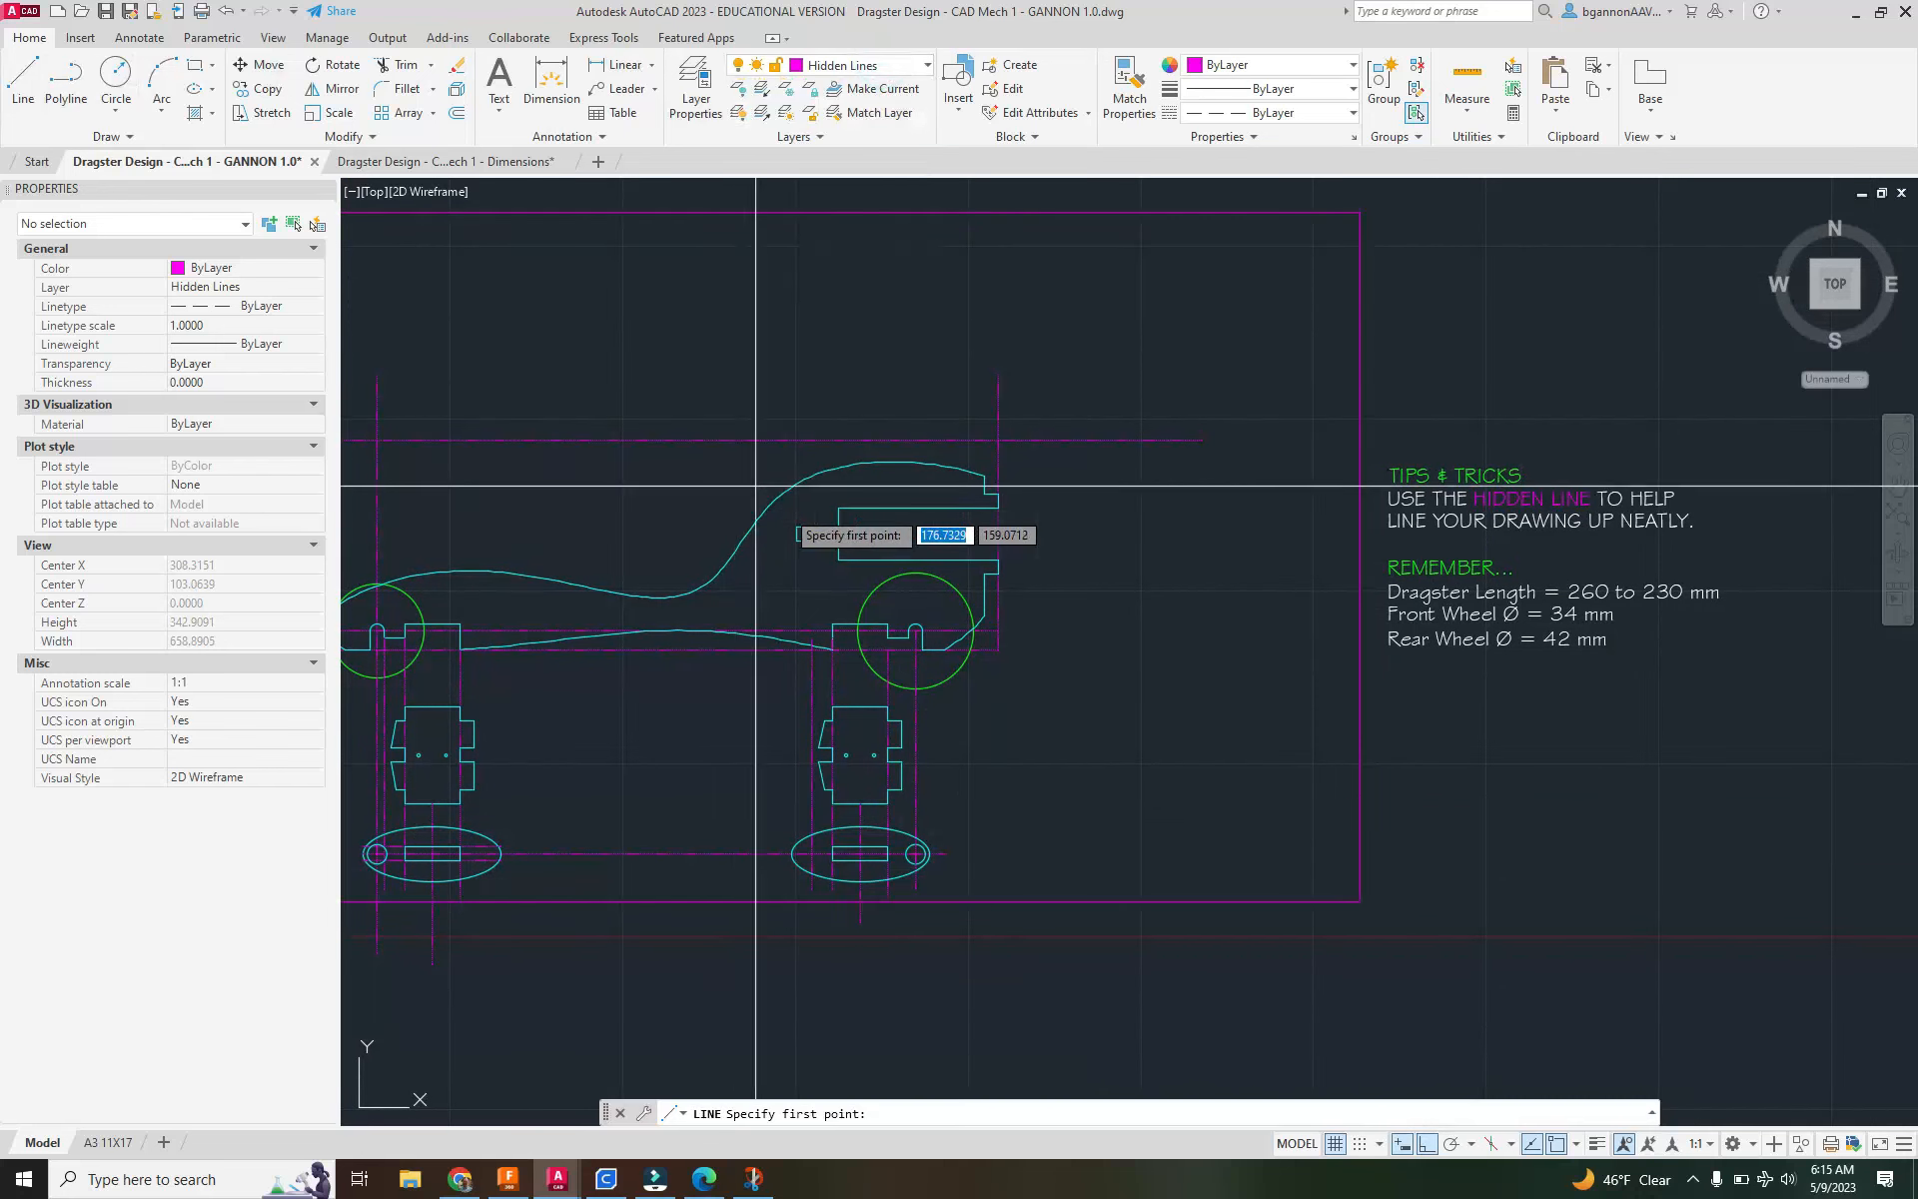
pyautogui.scroll(4, 844, 539)
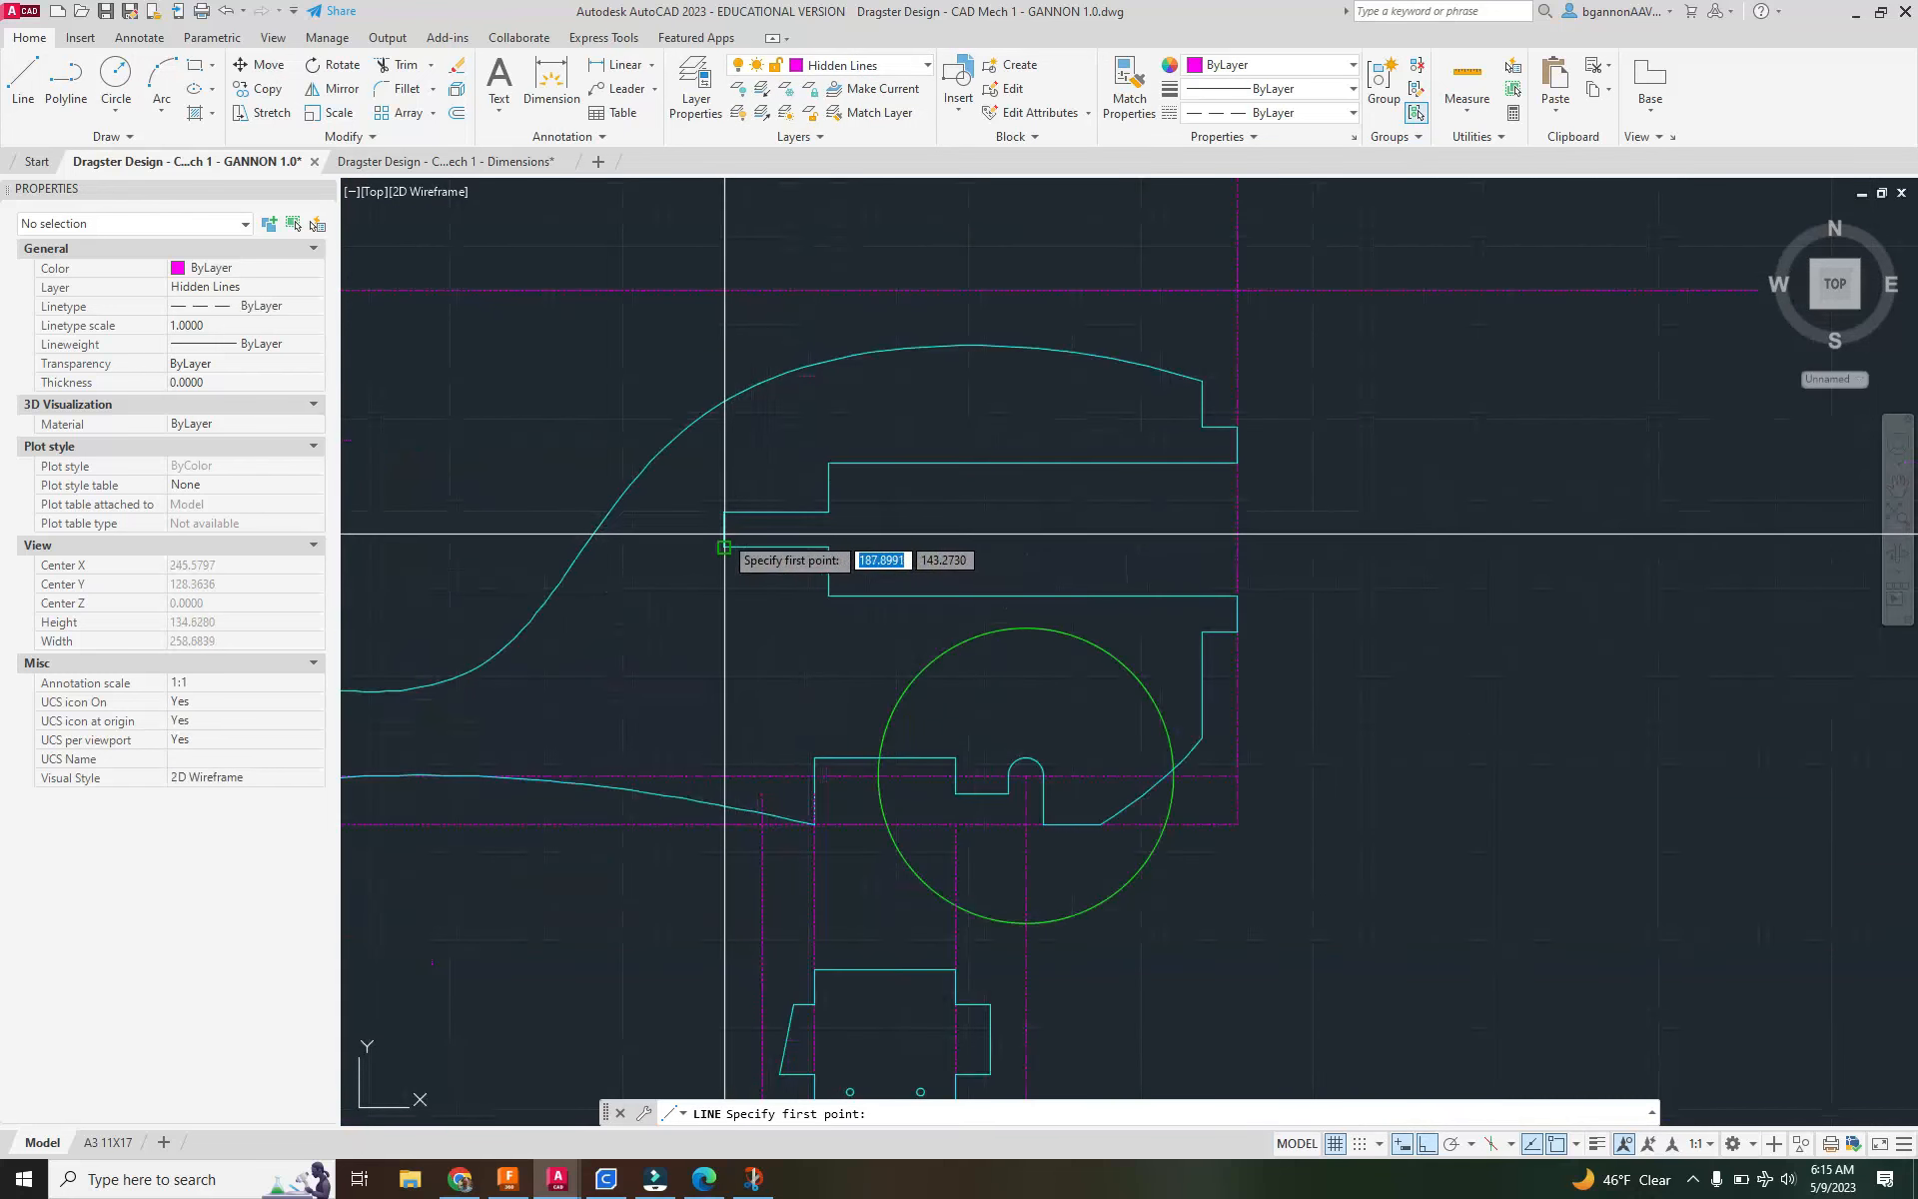
pyautogui.scroll(3, 721, 524)
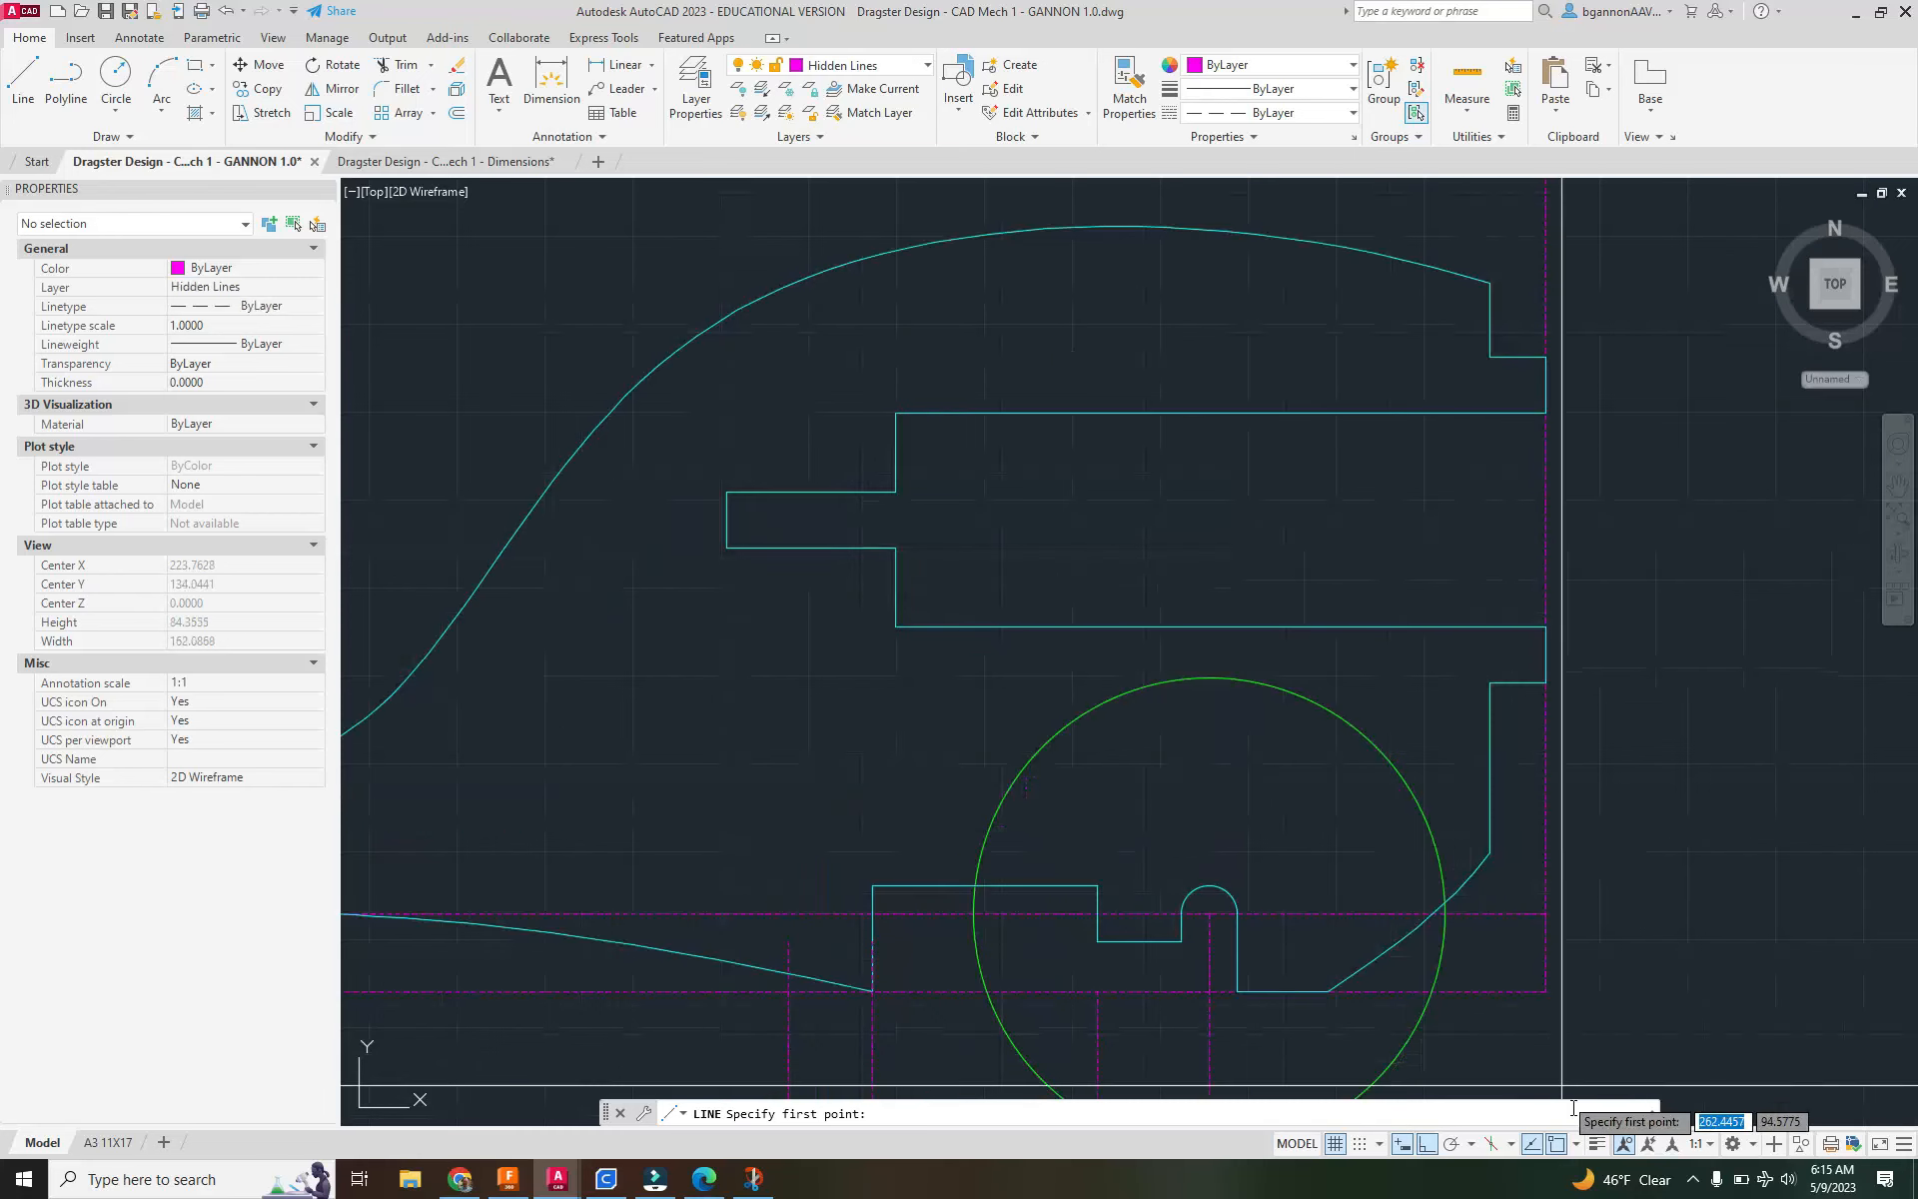
pyautogui.click(1576, 1142)
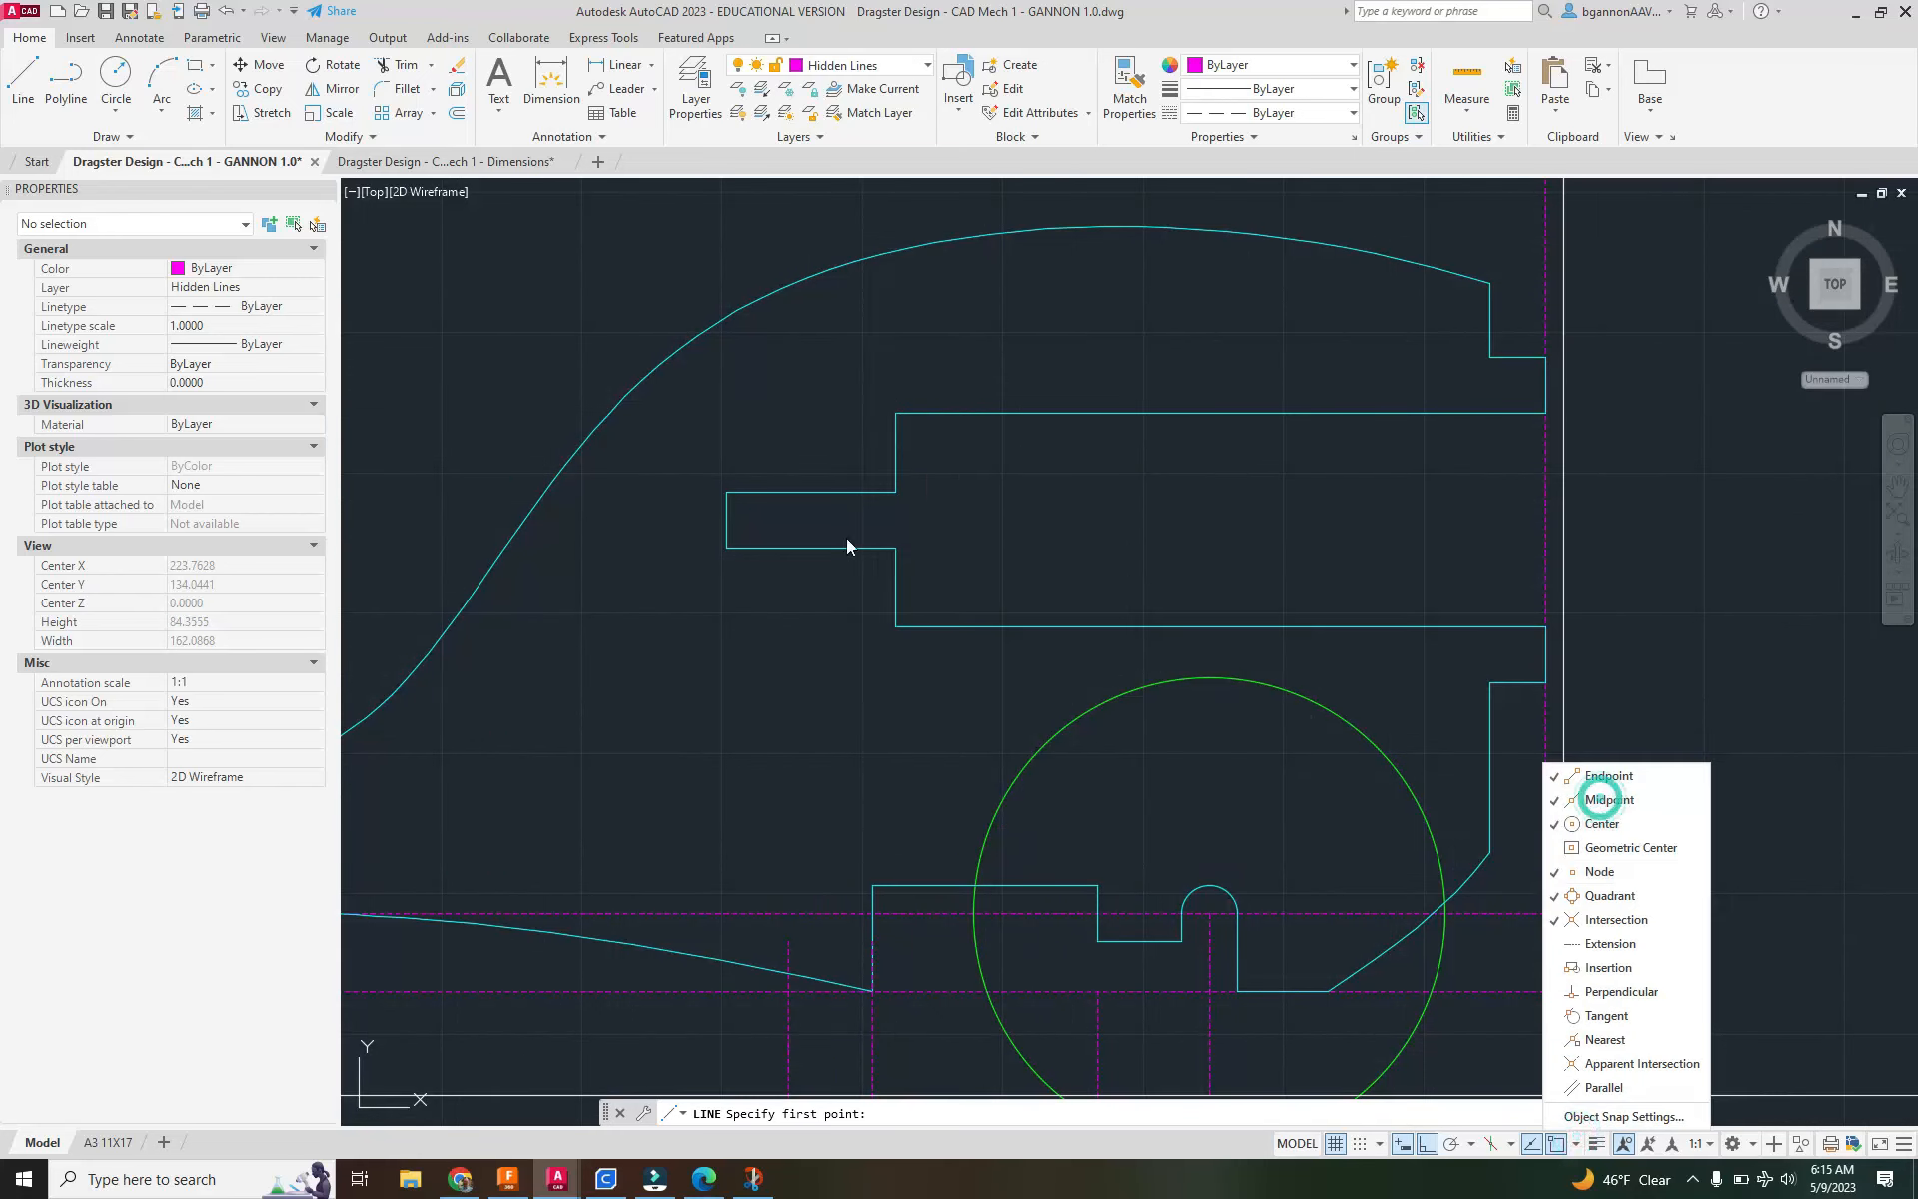
pyautogui.click(1599, 799)
pyautogui.click(721, 521)
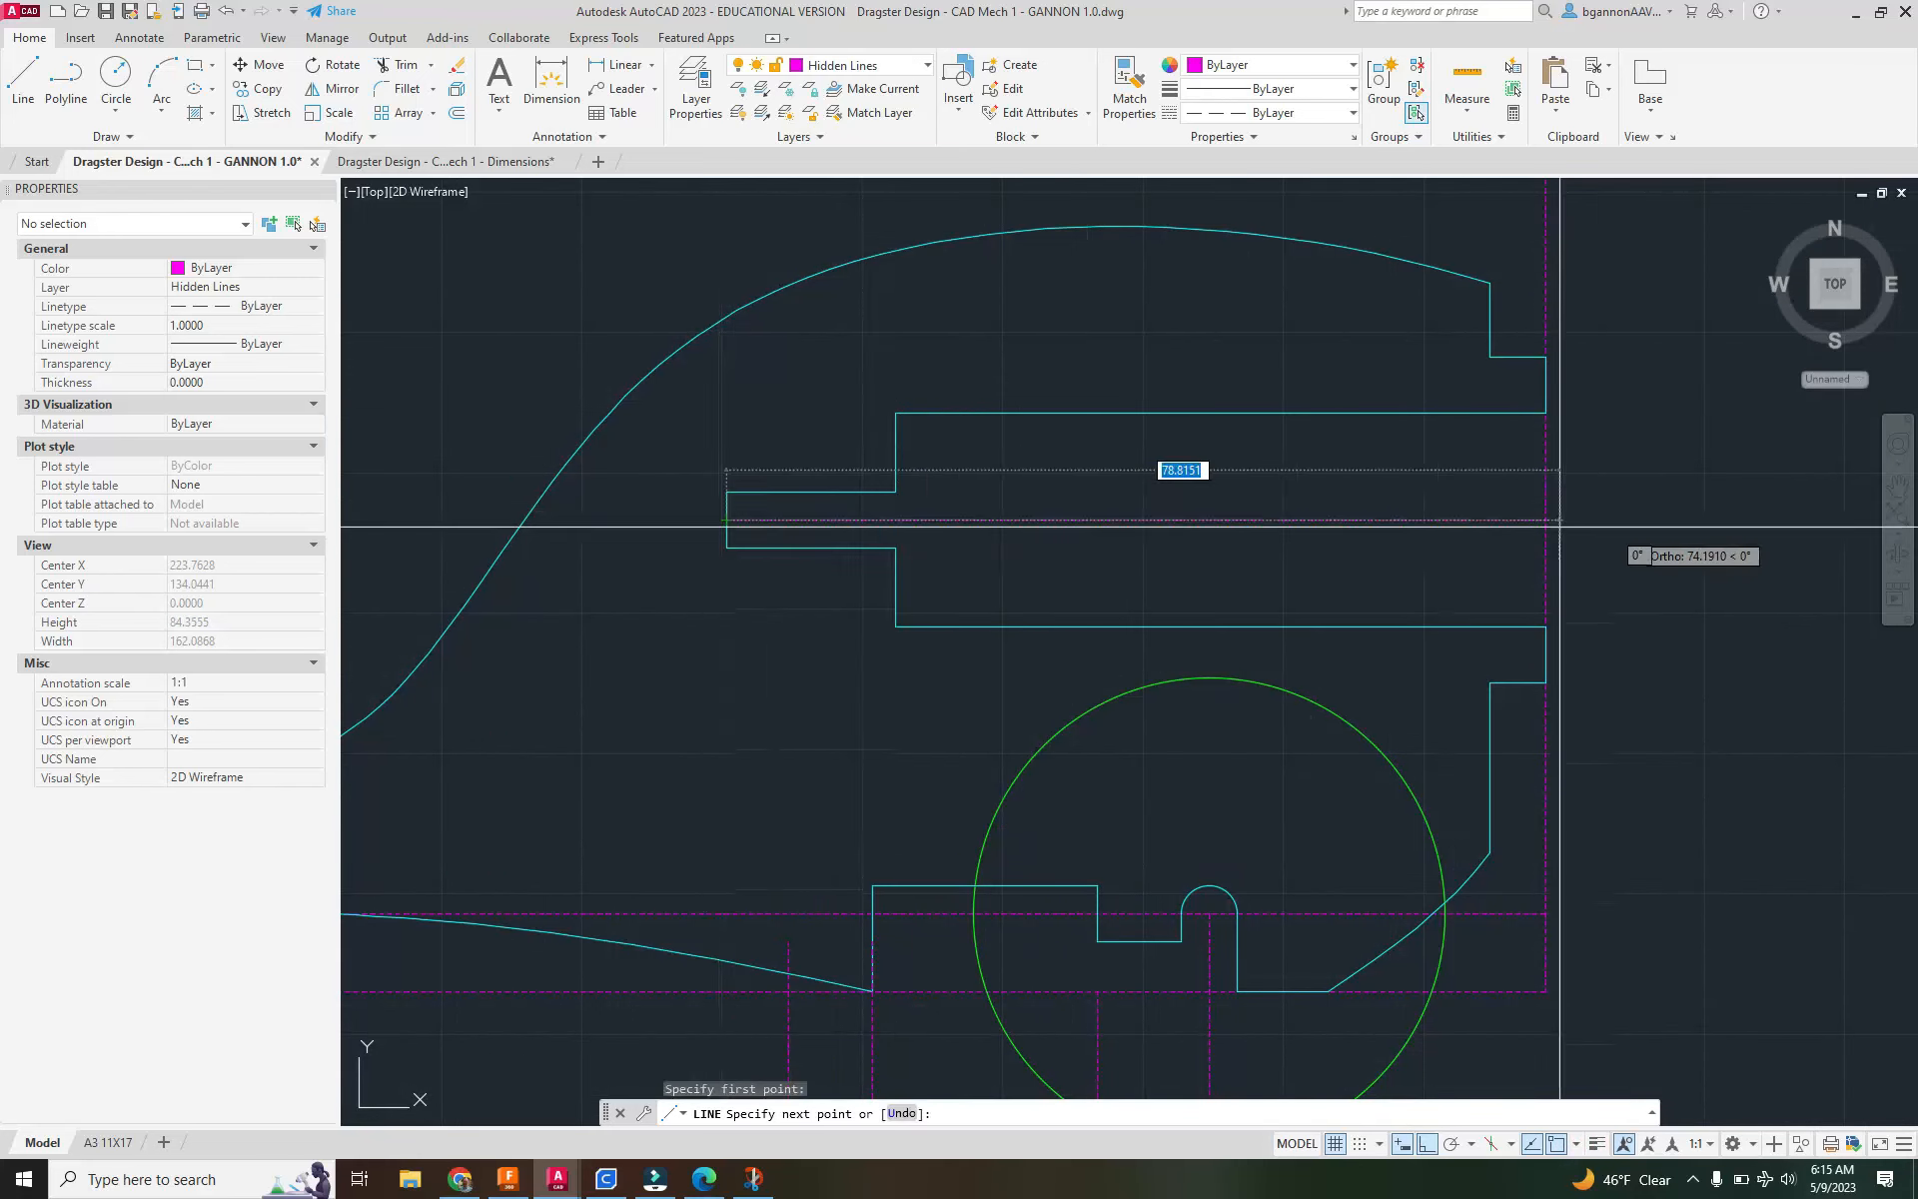
pyautogui.scroll(-2, 1838, 550)
pyautogui.moveTo(1838, 550); pyautogui.dragTo(1041, 603, button='middle')
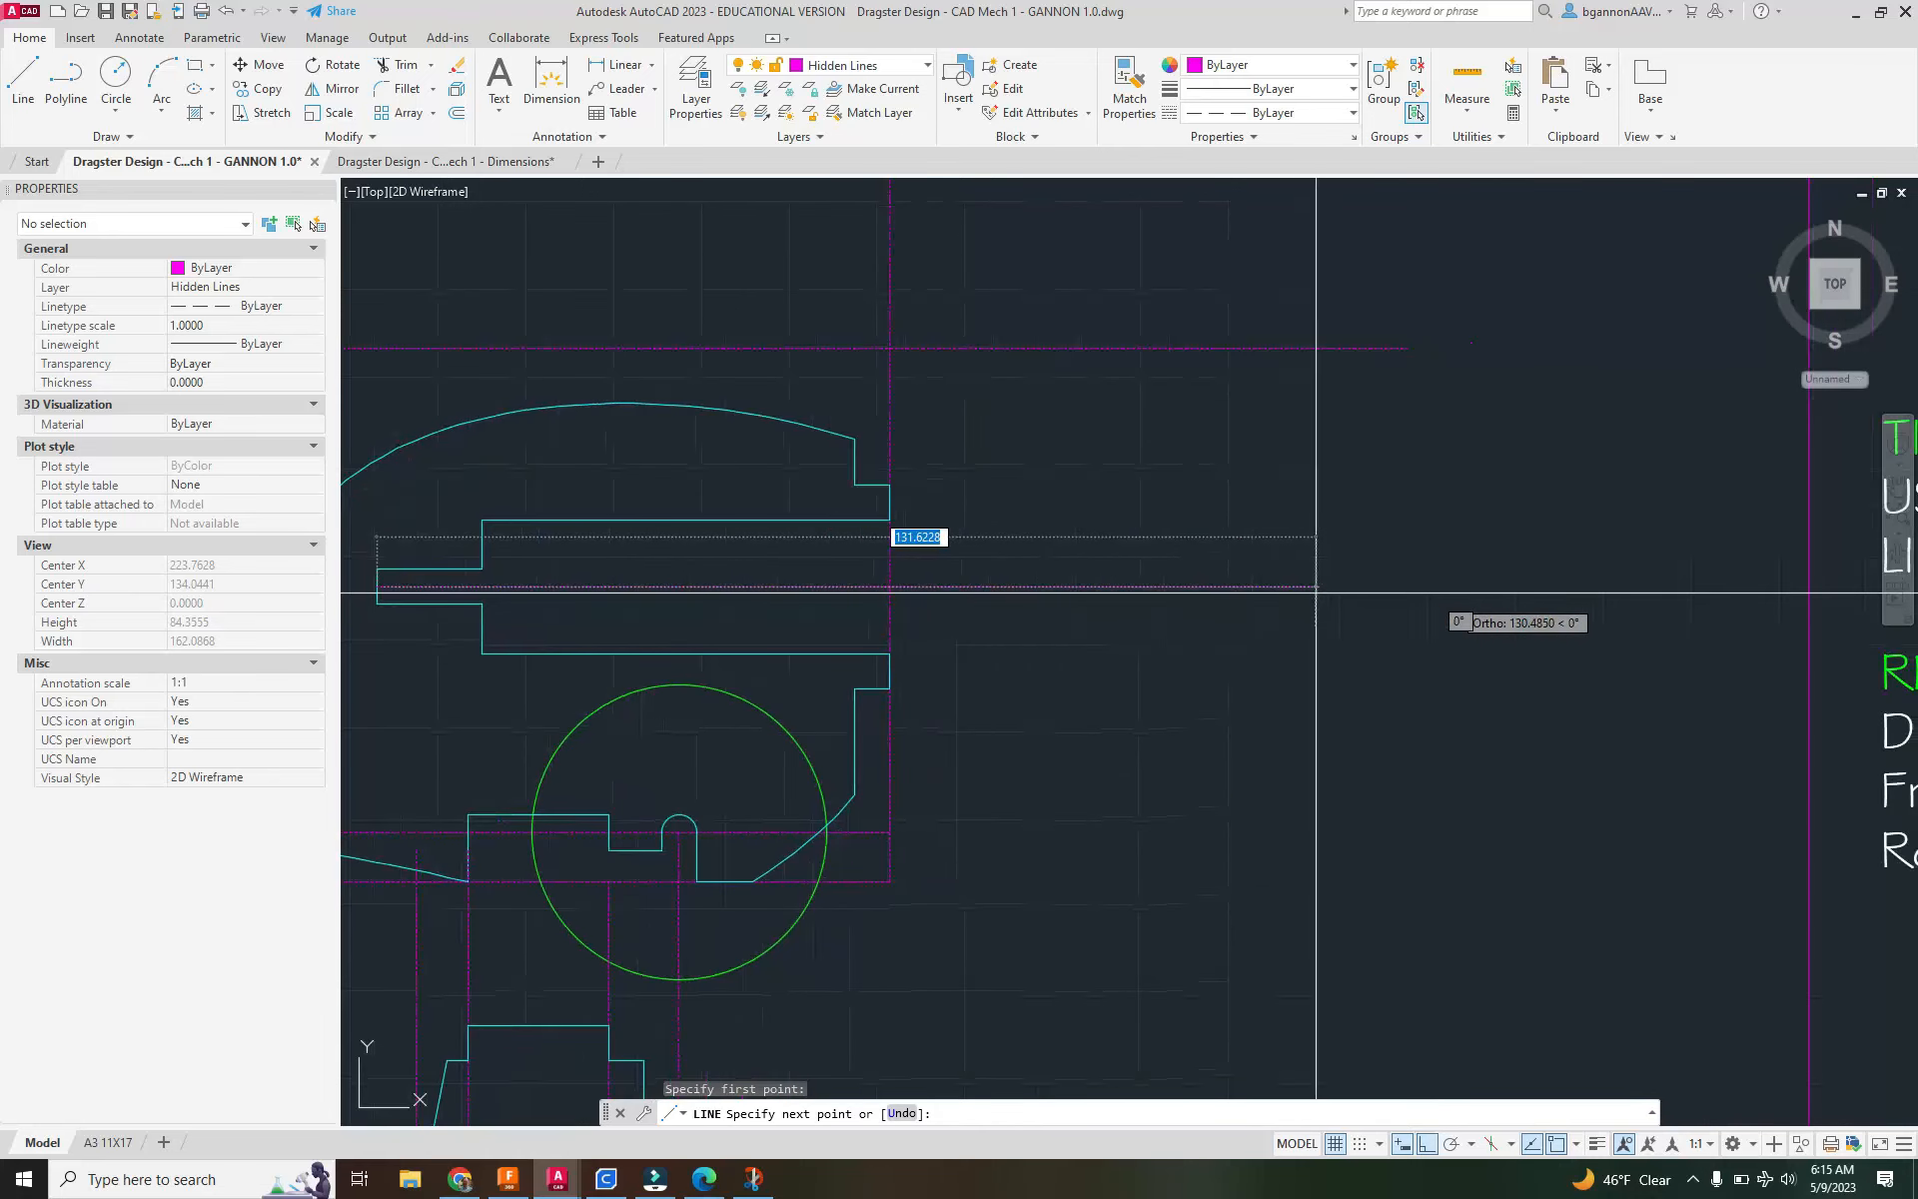
pyautogui.click(1670, 574)
pyautogui.press('Return')
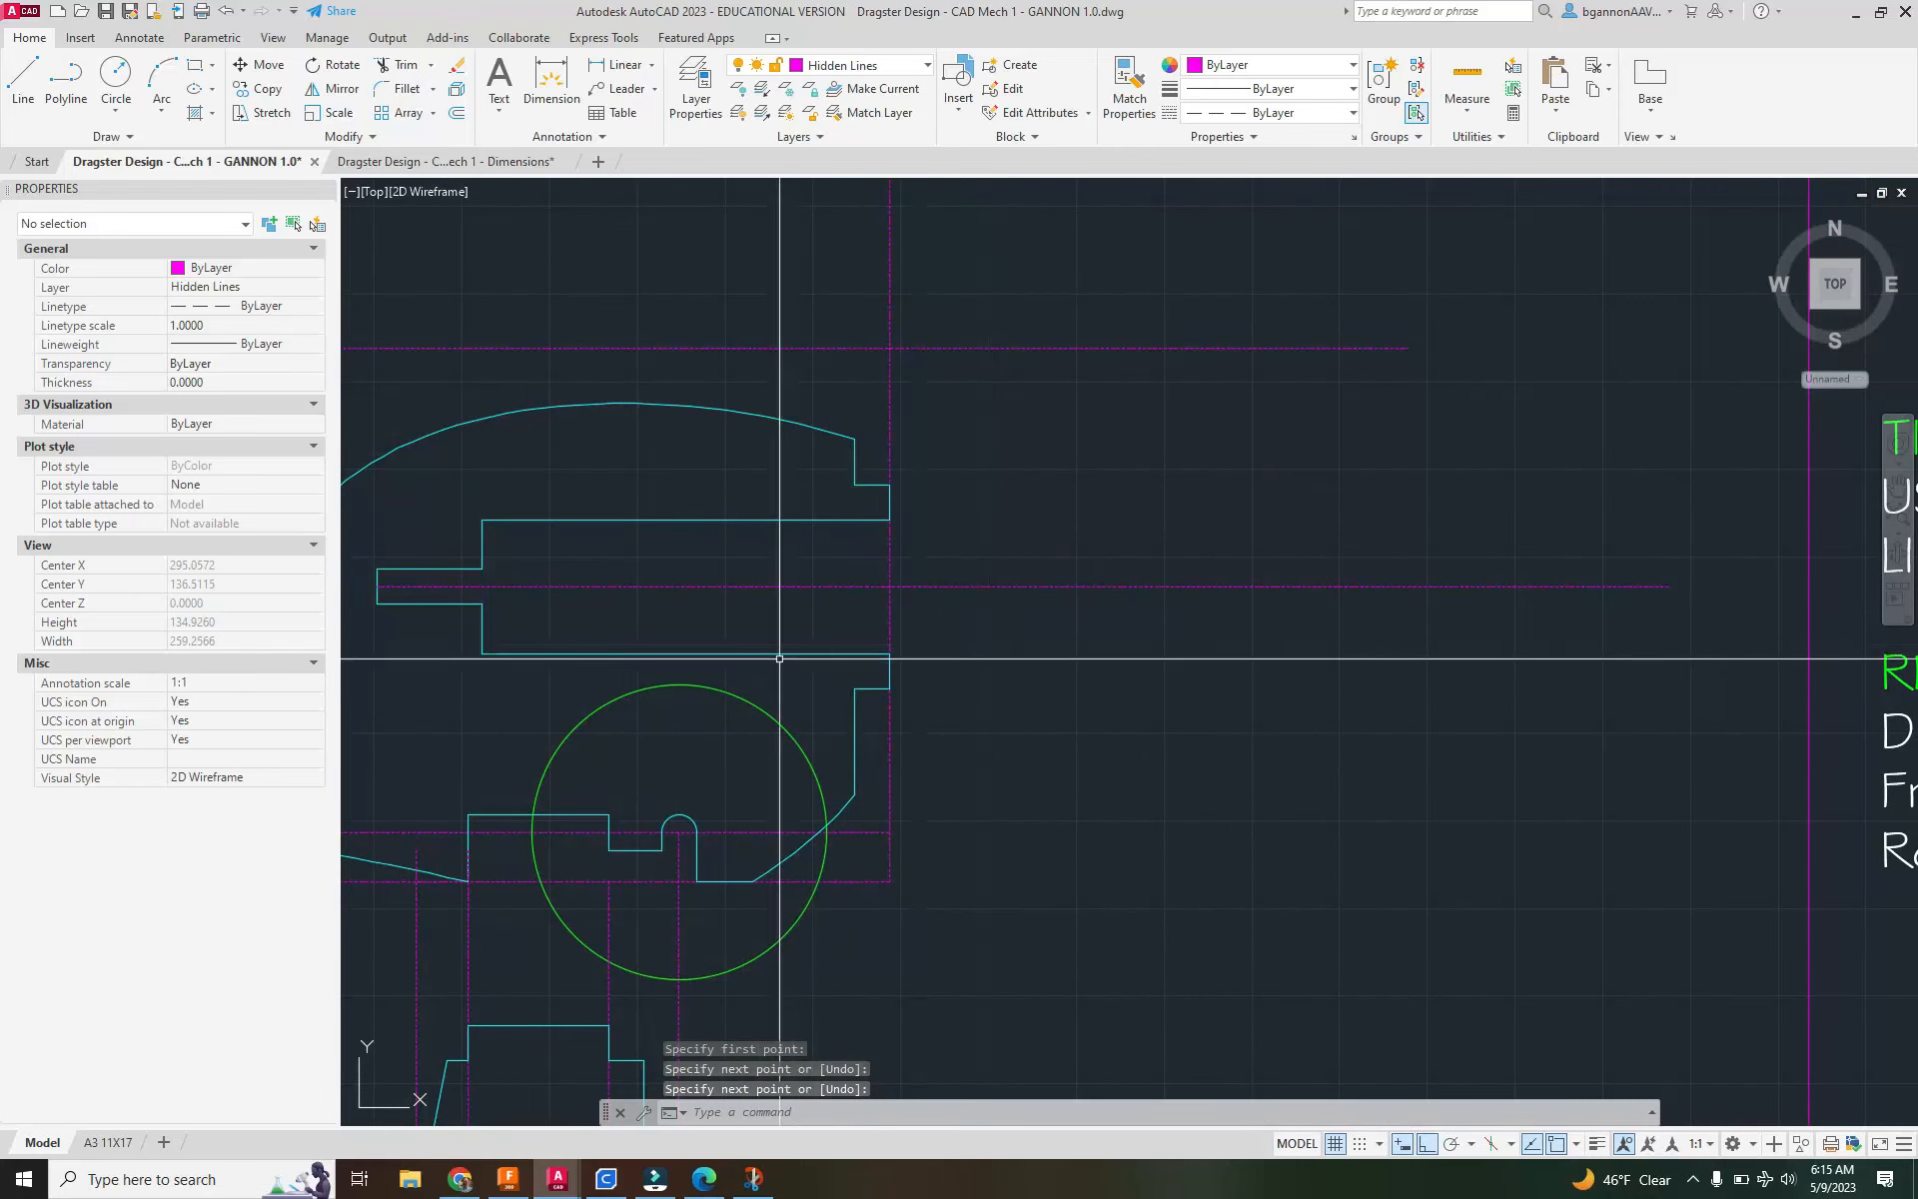
# Draw horizontal hidden guide lines rightward from the rear ends of the wide slot's lower and upper edges.
pyautogui.press('Return')
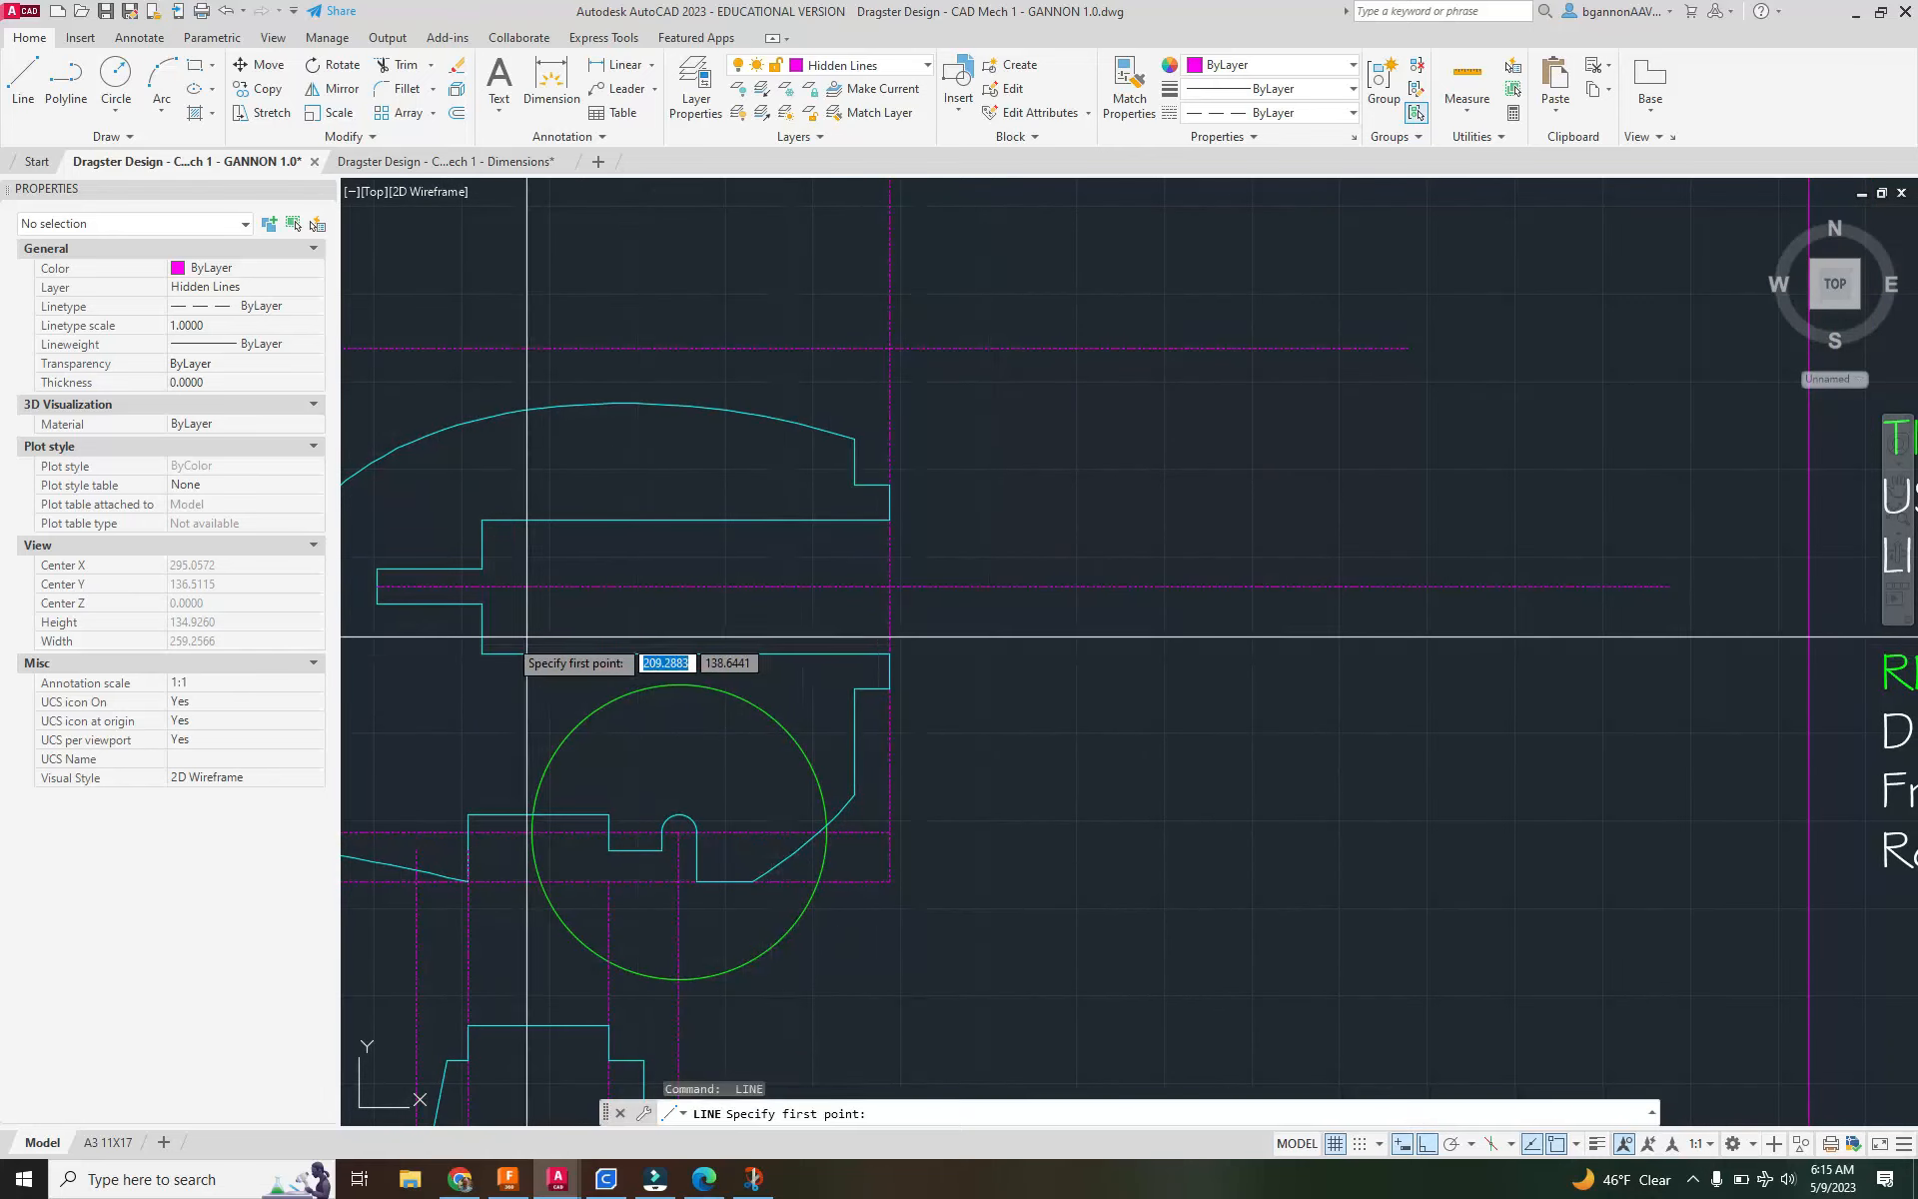
pyautogui.click(889, 654)
pyautogui.click(1663, 653)
pyautogui.press('Return')
pyautogui.press('Return')
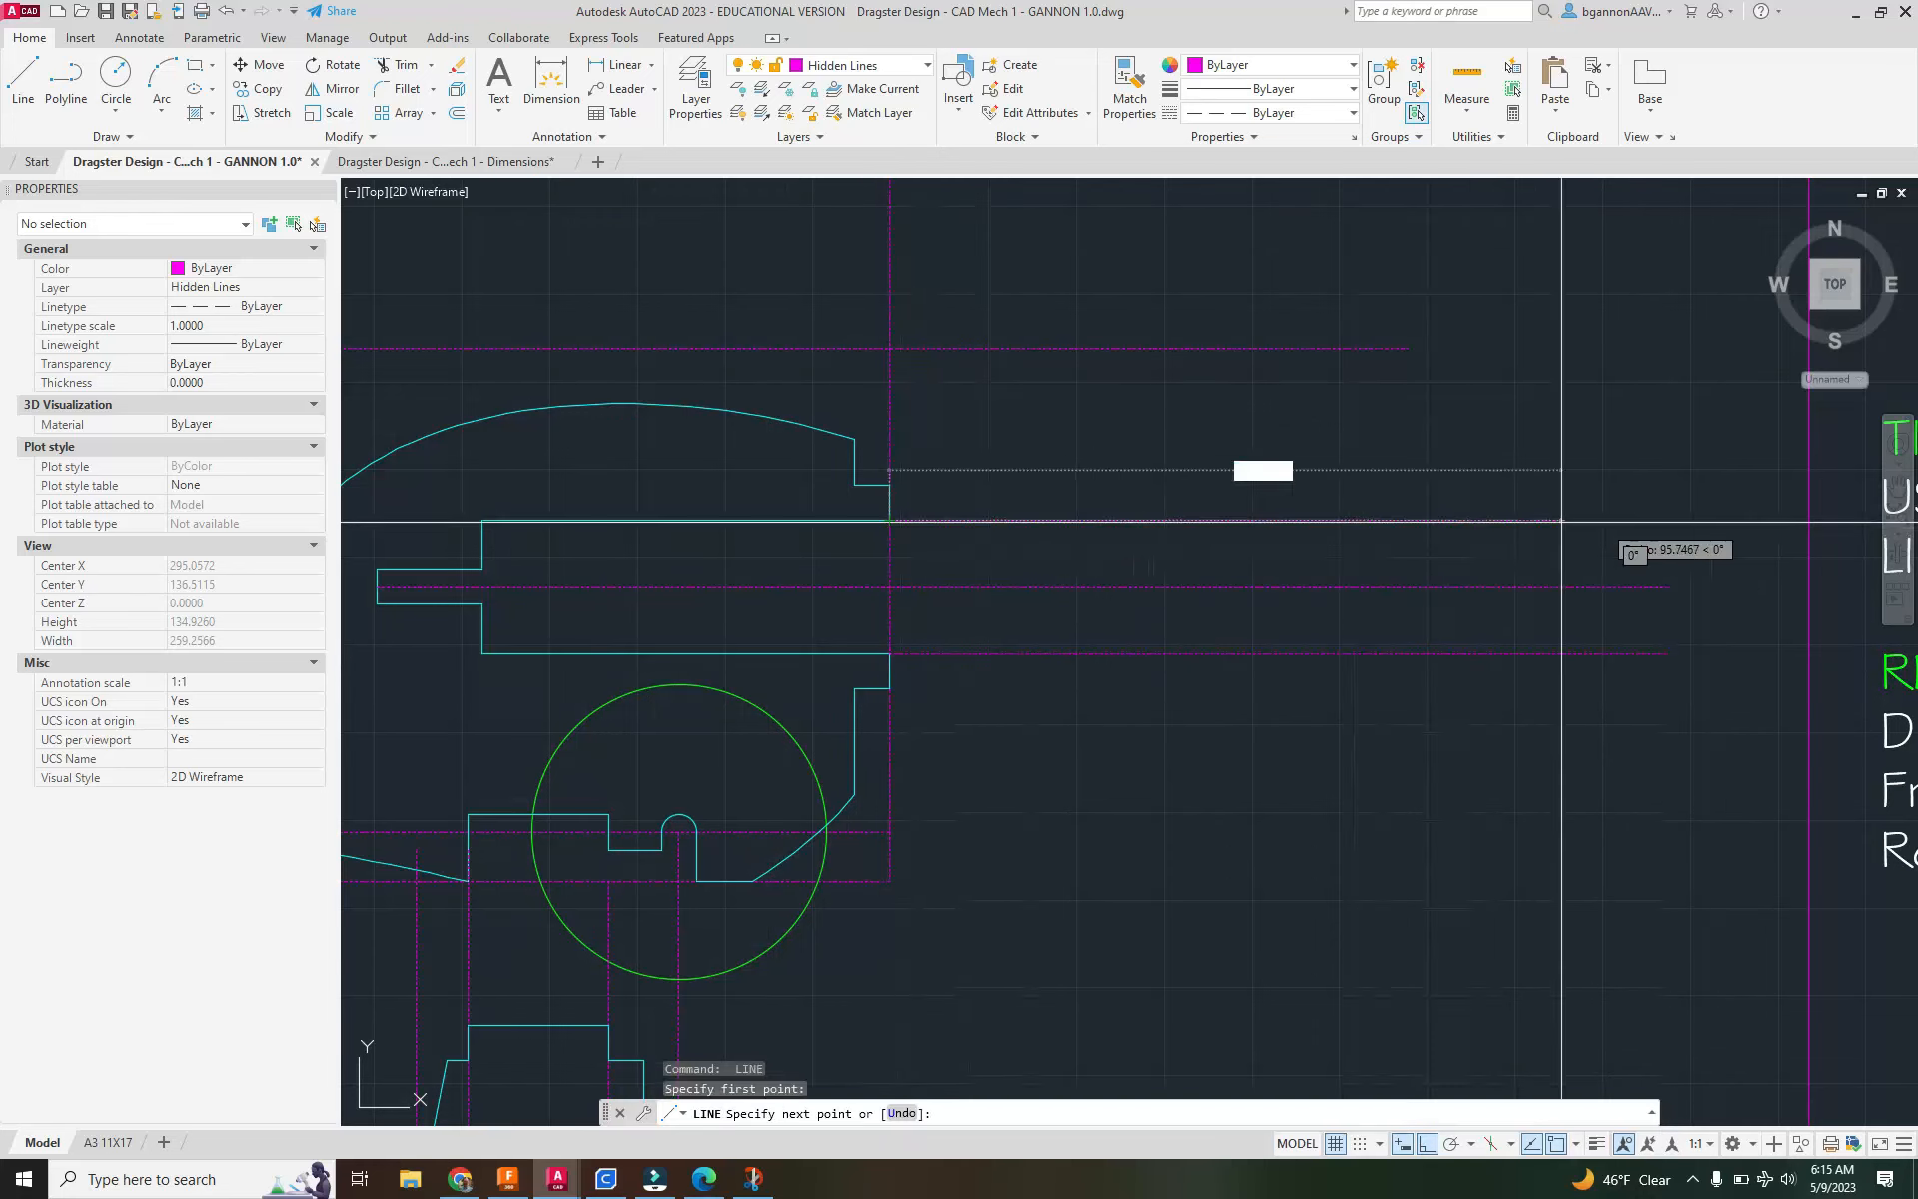
pyautogui.click(1726, 519)
pyautogui.press('Return')
# Draw horizontal hidden guide lines rightward from the outer corners of the upper and lower rear tabs.
pyautogui.press('Return')
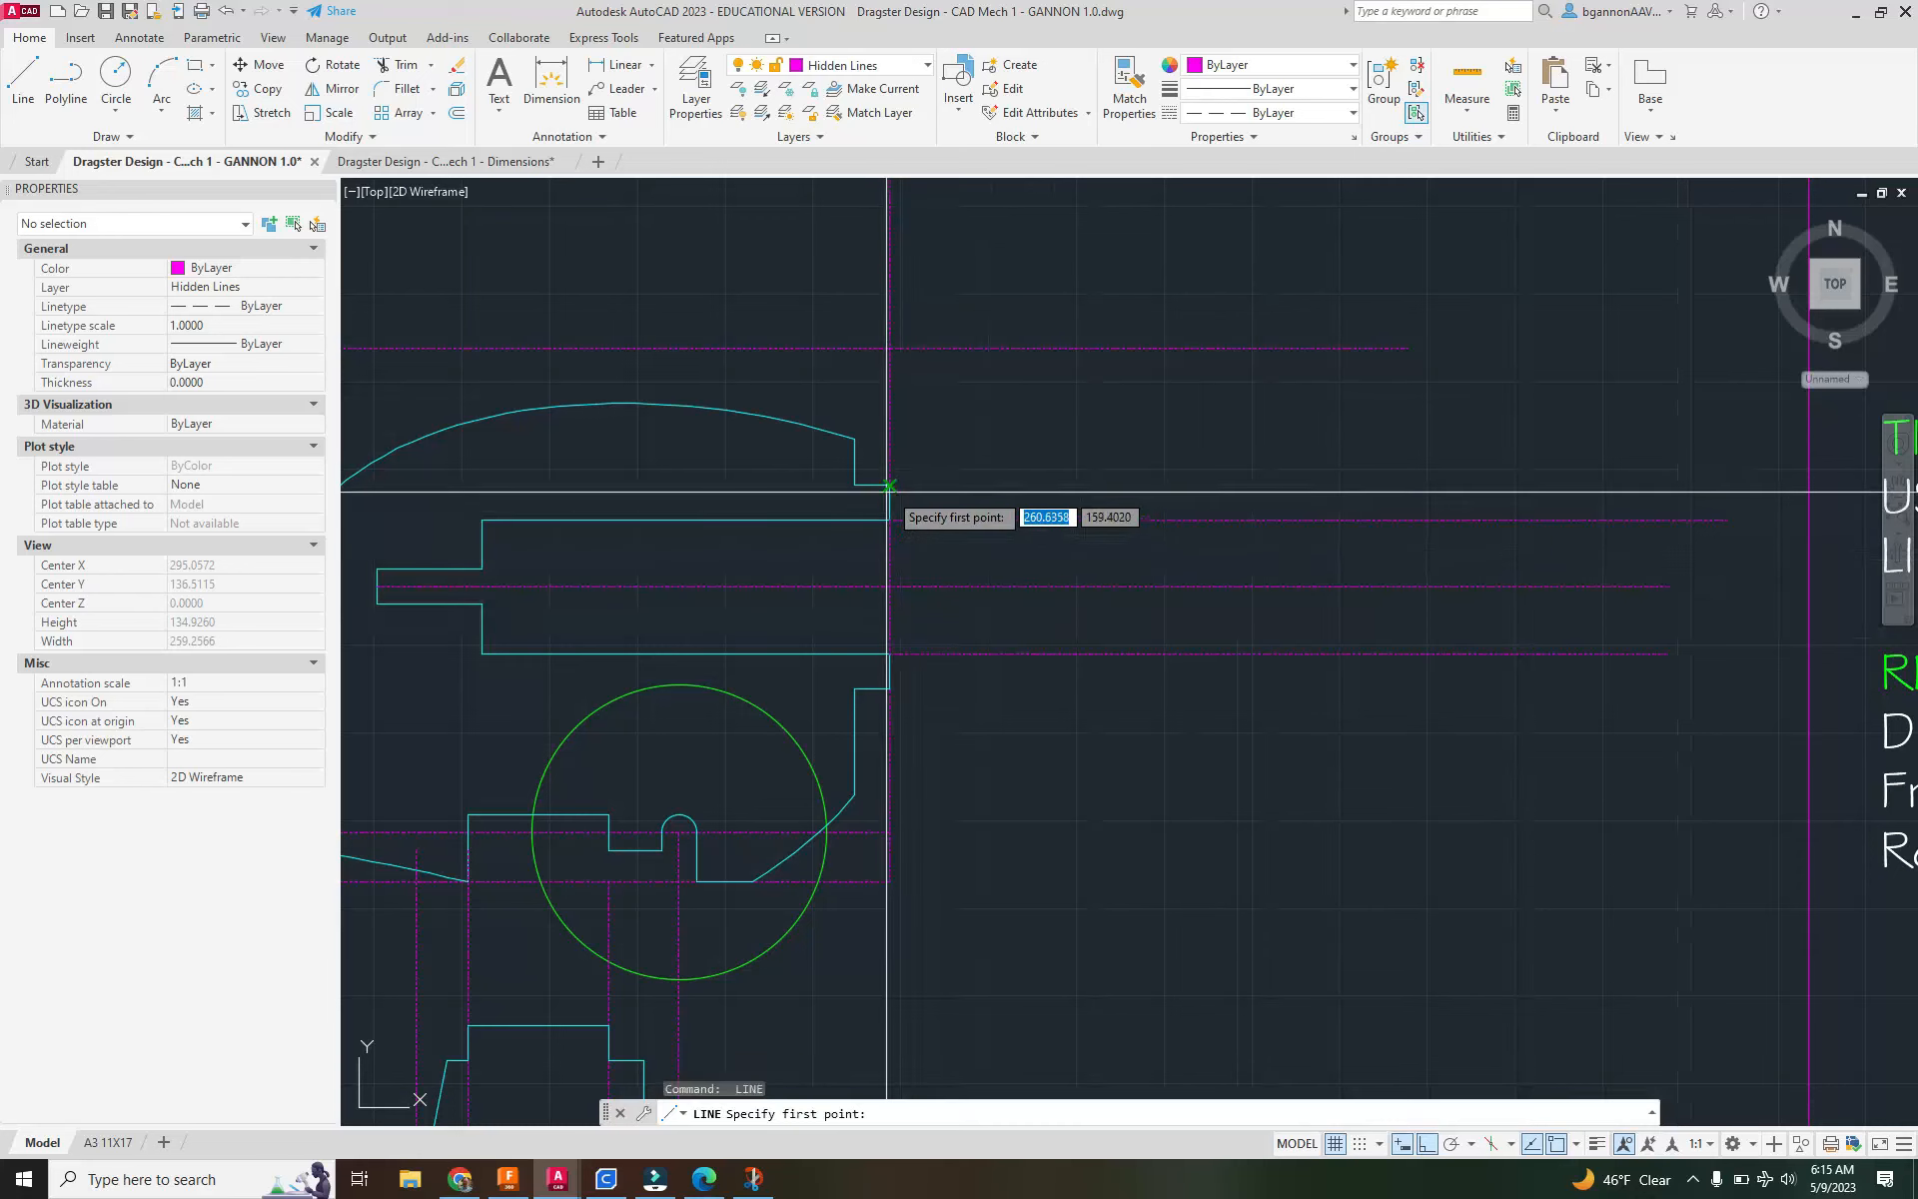
pyautogui.click(889, 483)
pyautogui.click(1661, 483)
pyautogui.press('Return')
pyautogui.press('Return')
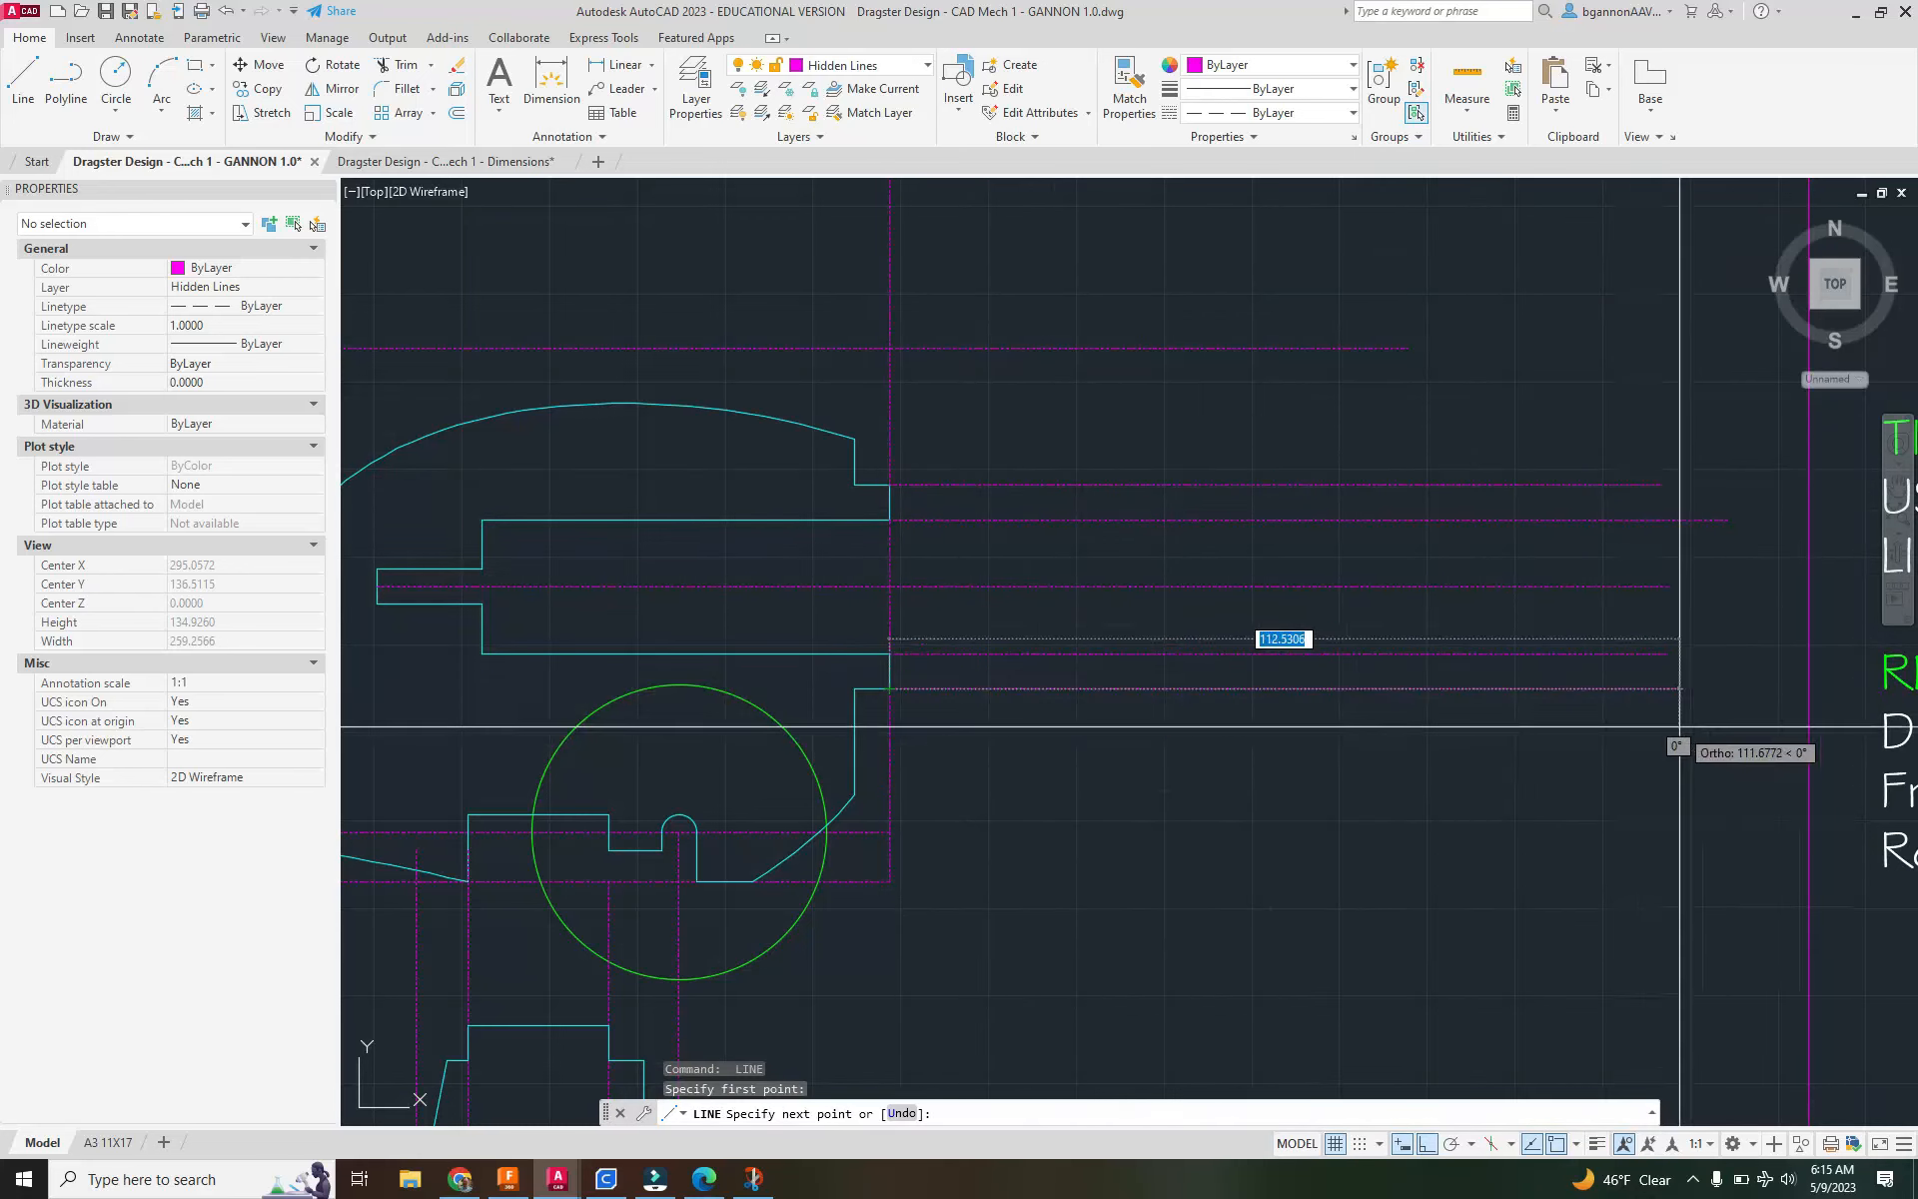
pyautogui.click(1668, 688)
pyautogui.press('Return')
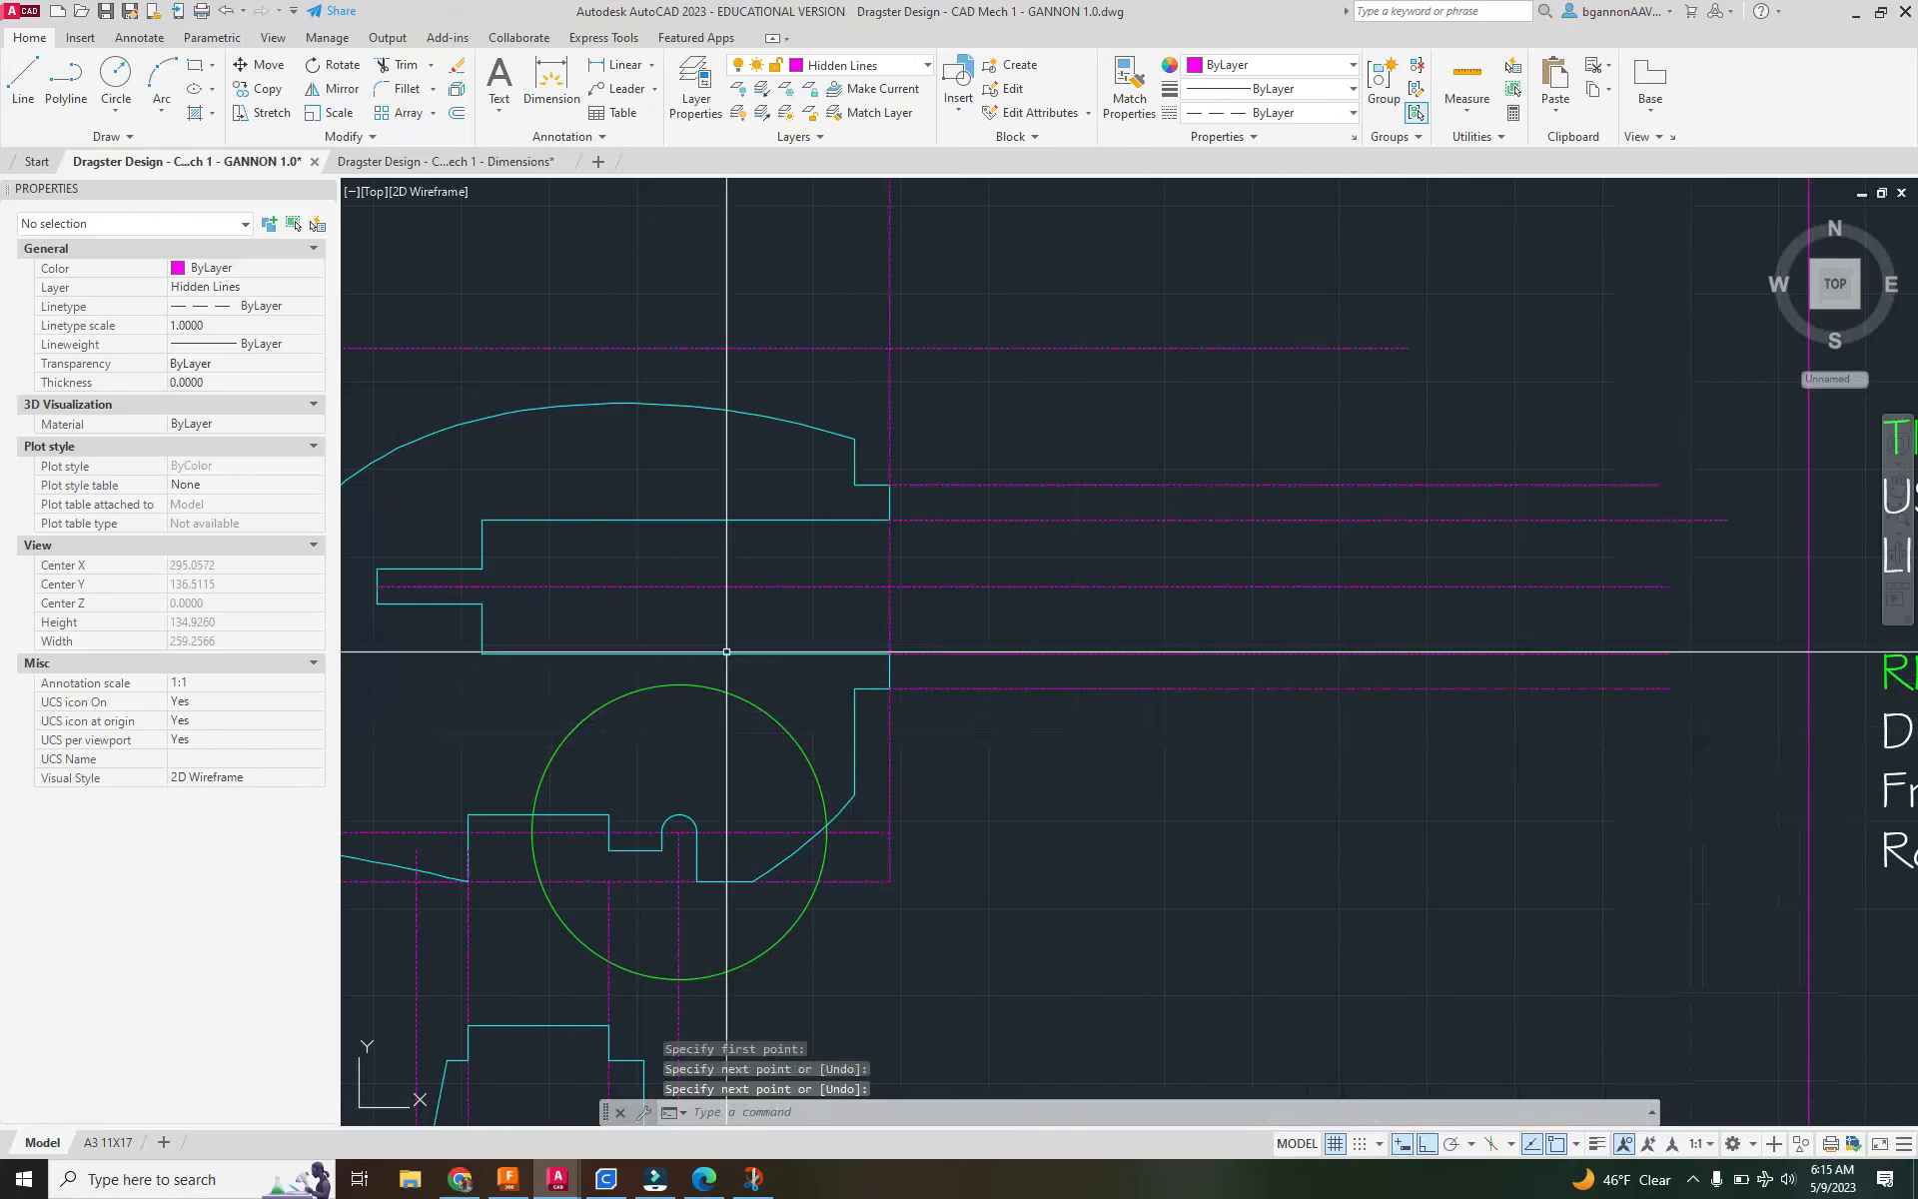
# Draw horizontal hidden guide lines rightward from the two corners where the narrow slot meets the wide slot.
pyautogui.press('Return')
pyautogui.click(483, 603)
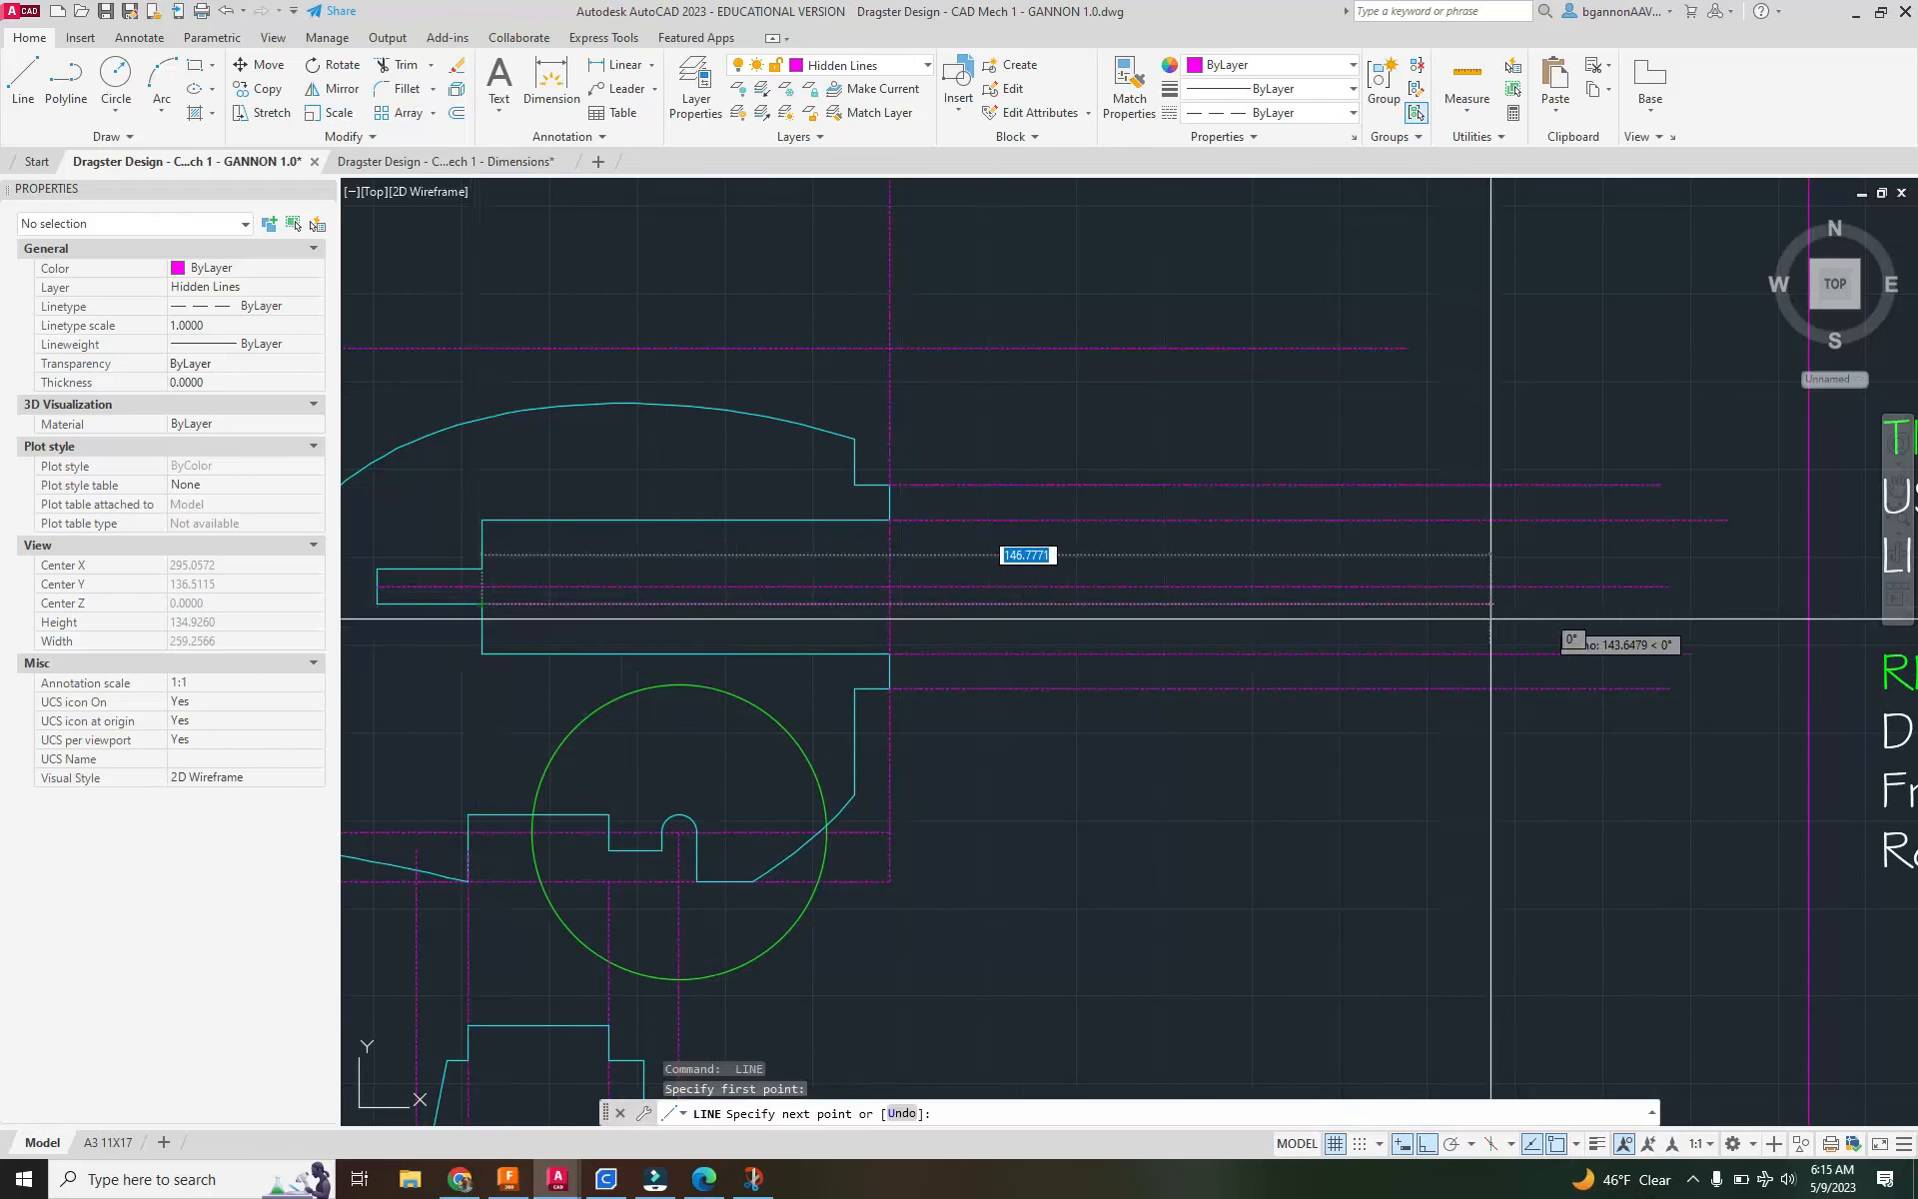
pyautogui.click(1643, 634)
pyautogui.press('Return')
pyautogui.press('Return')
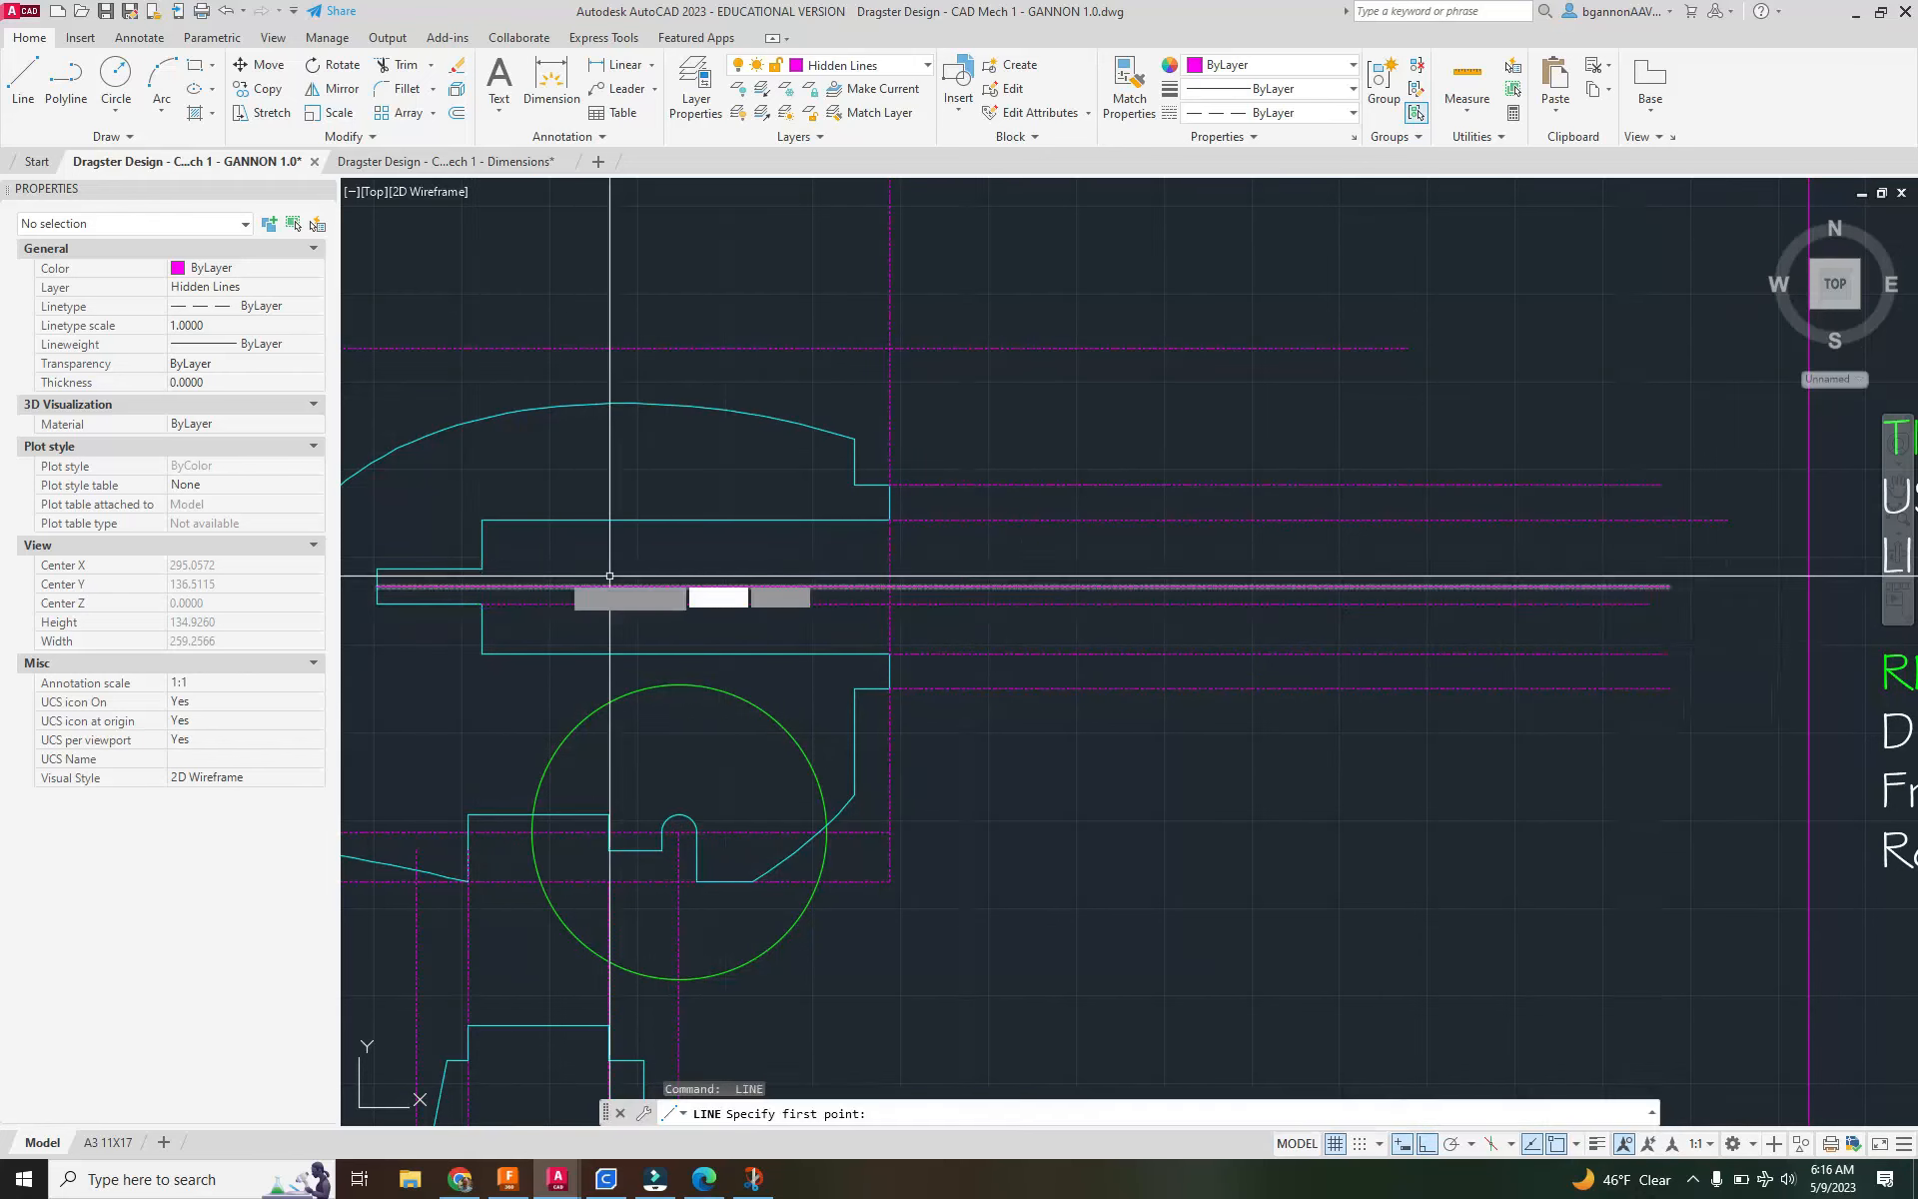
pyautogui.click(482, 570)
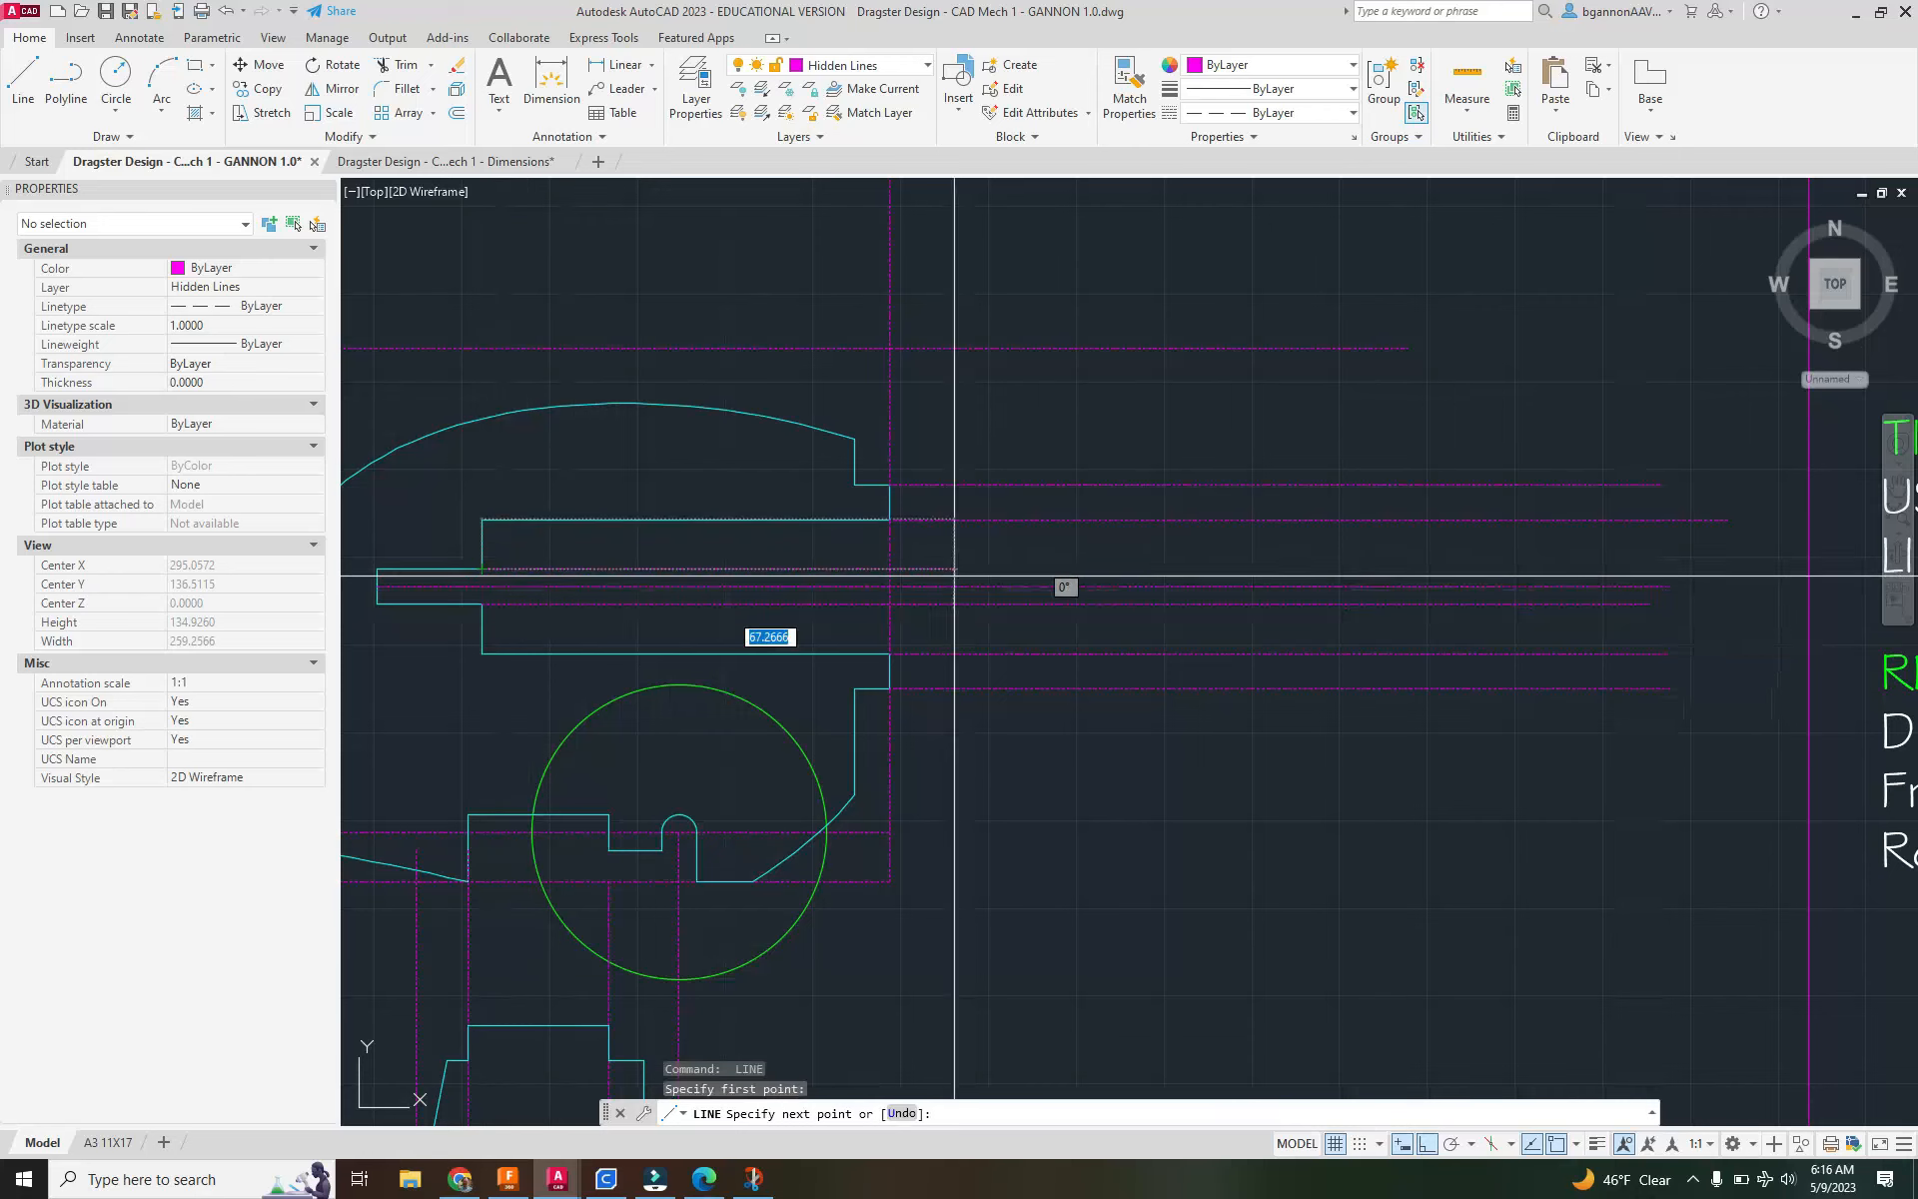
pyautogui.click(1708, 566)
pyautogui.press('Escape')
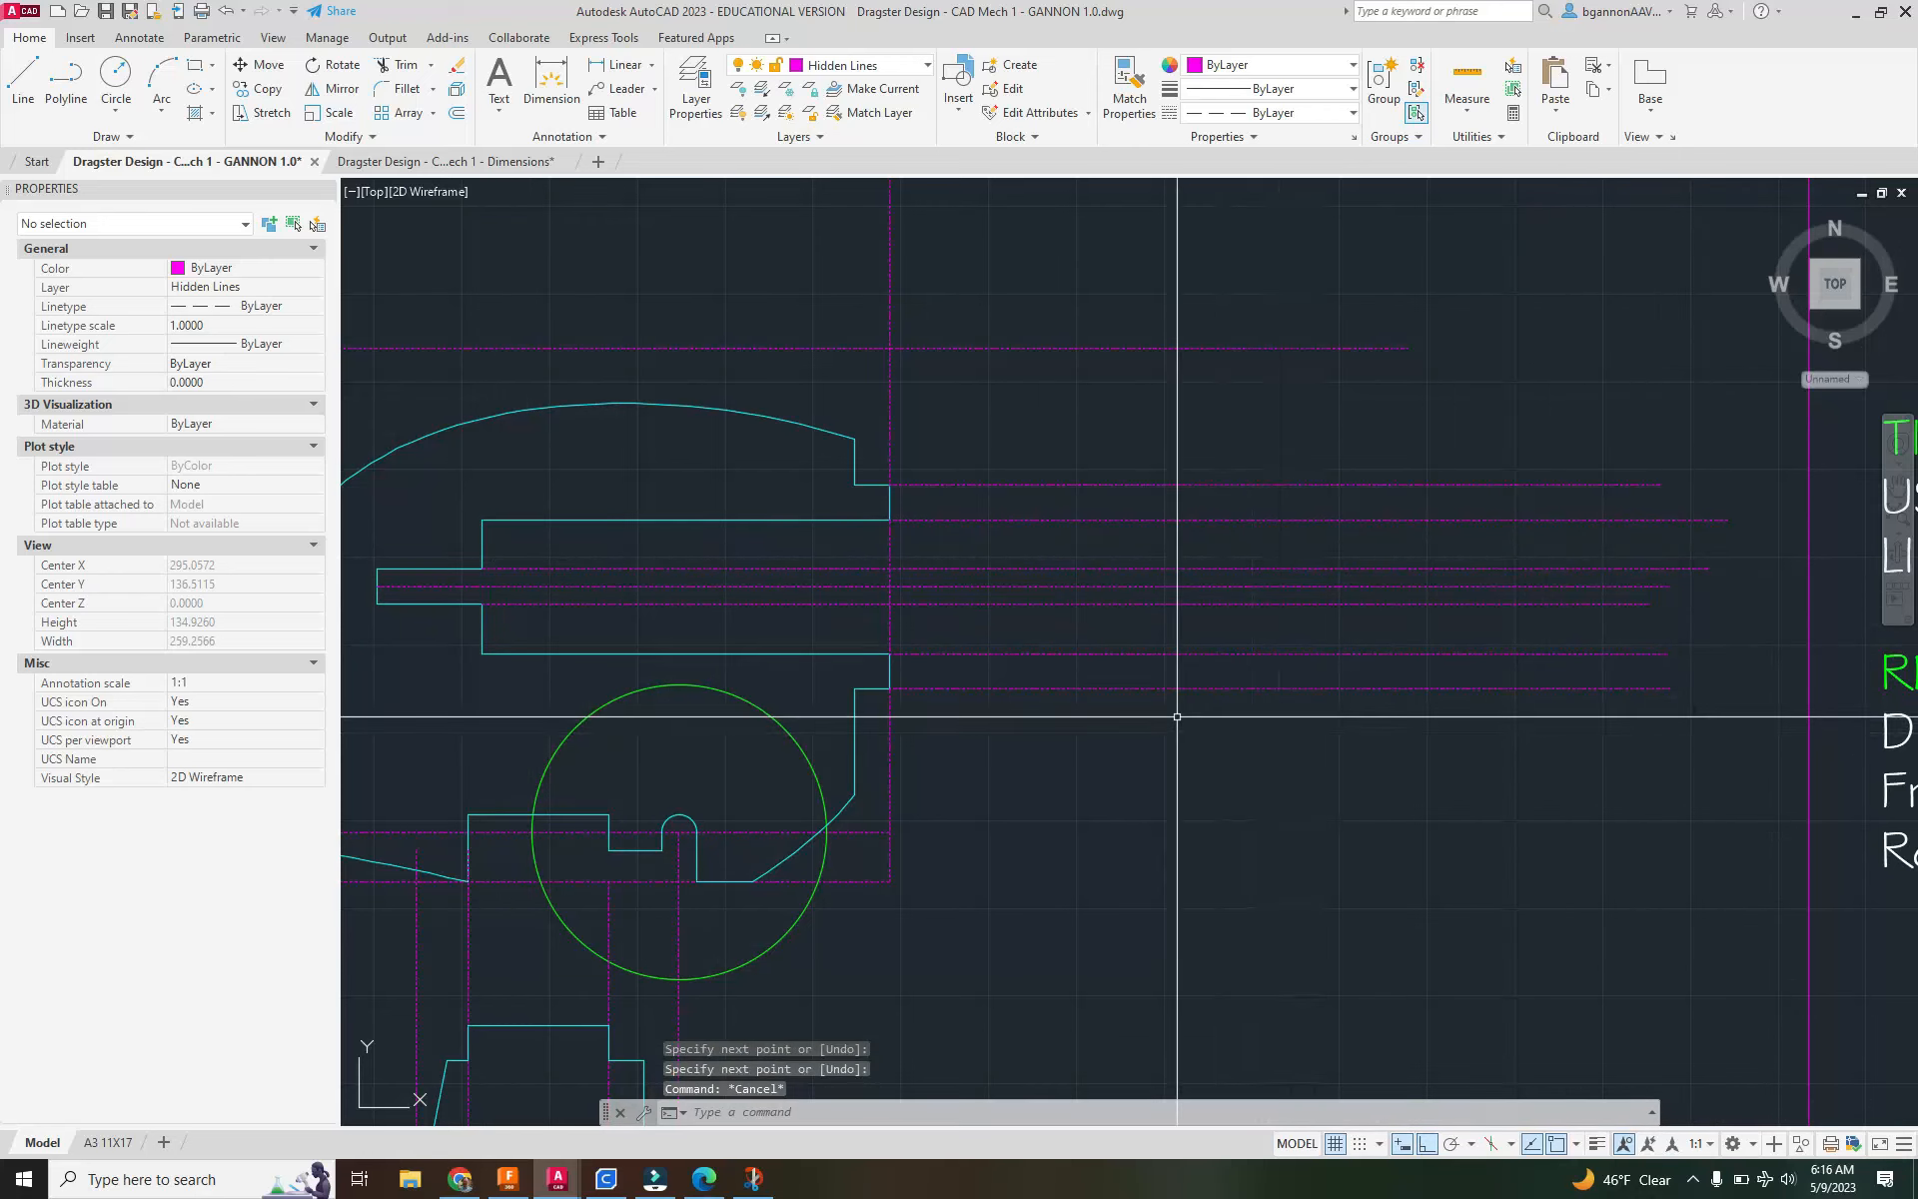
# Check the length of the rear part's inner rectangle edge in the Dimensions drawing, and return to the working dragster drawing.
pyautogui.click(458, 163)
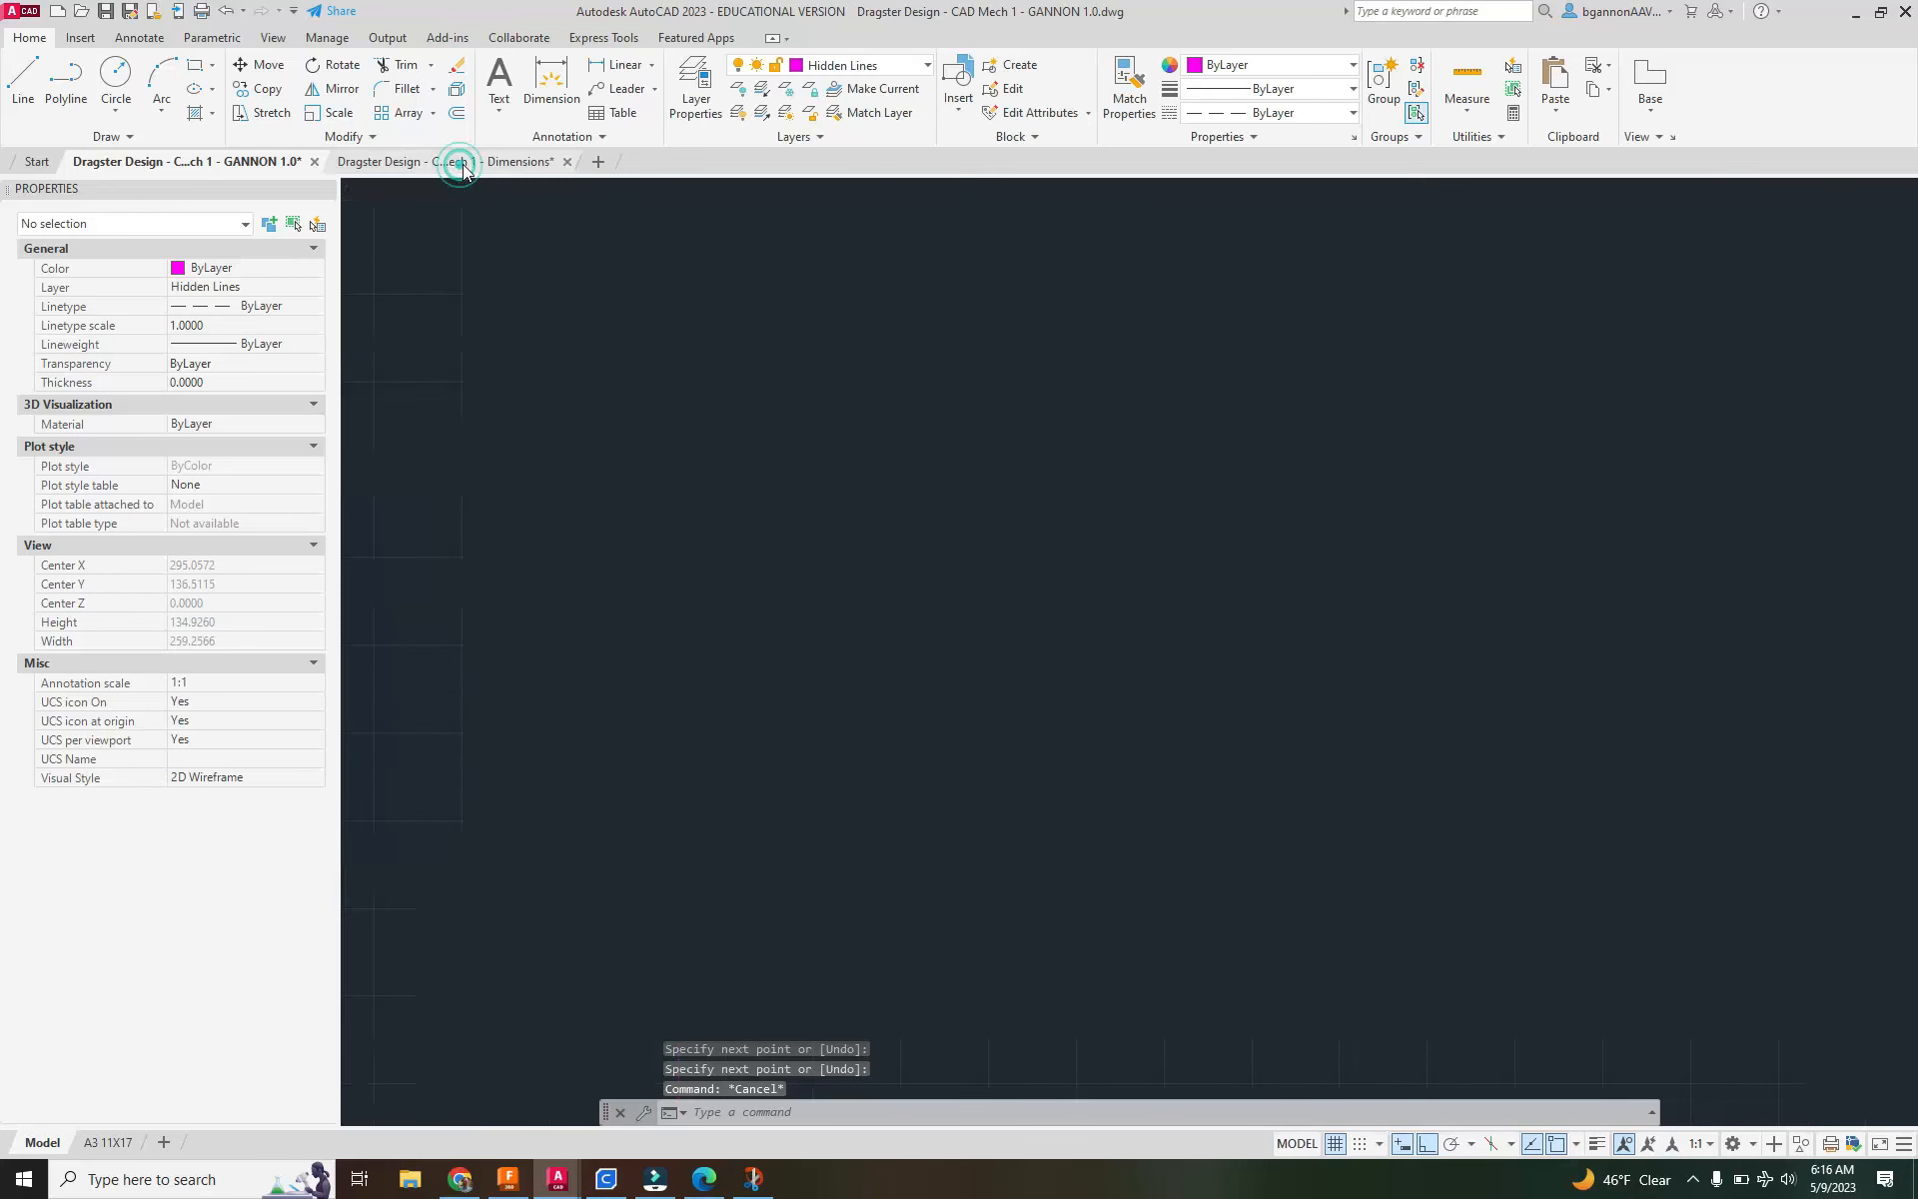
pyautogui.scroll(-3, 1349, 599)
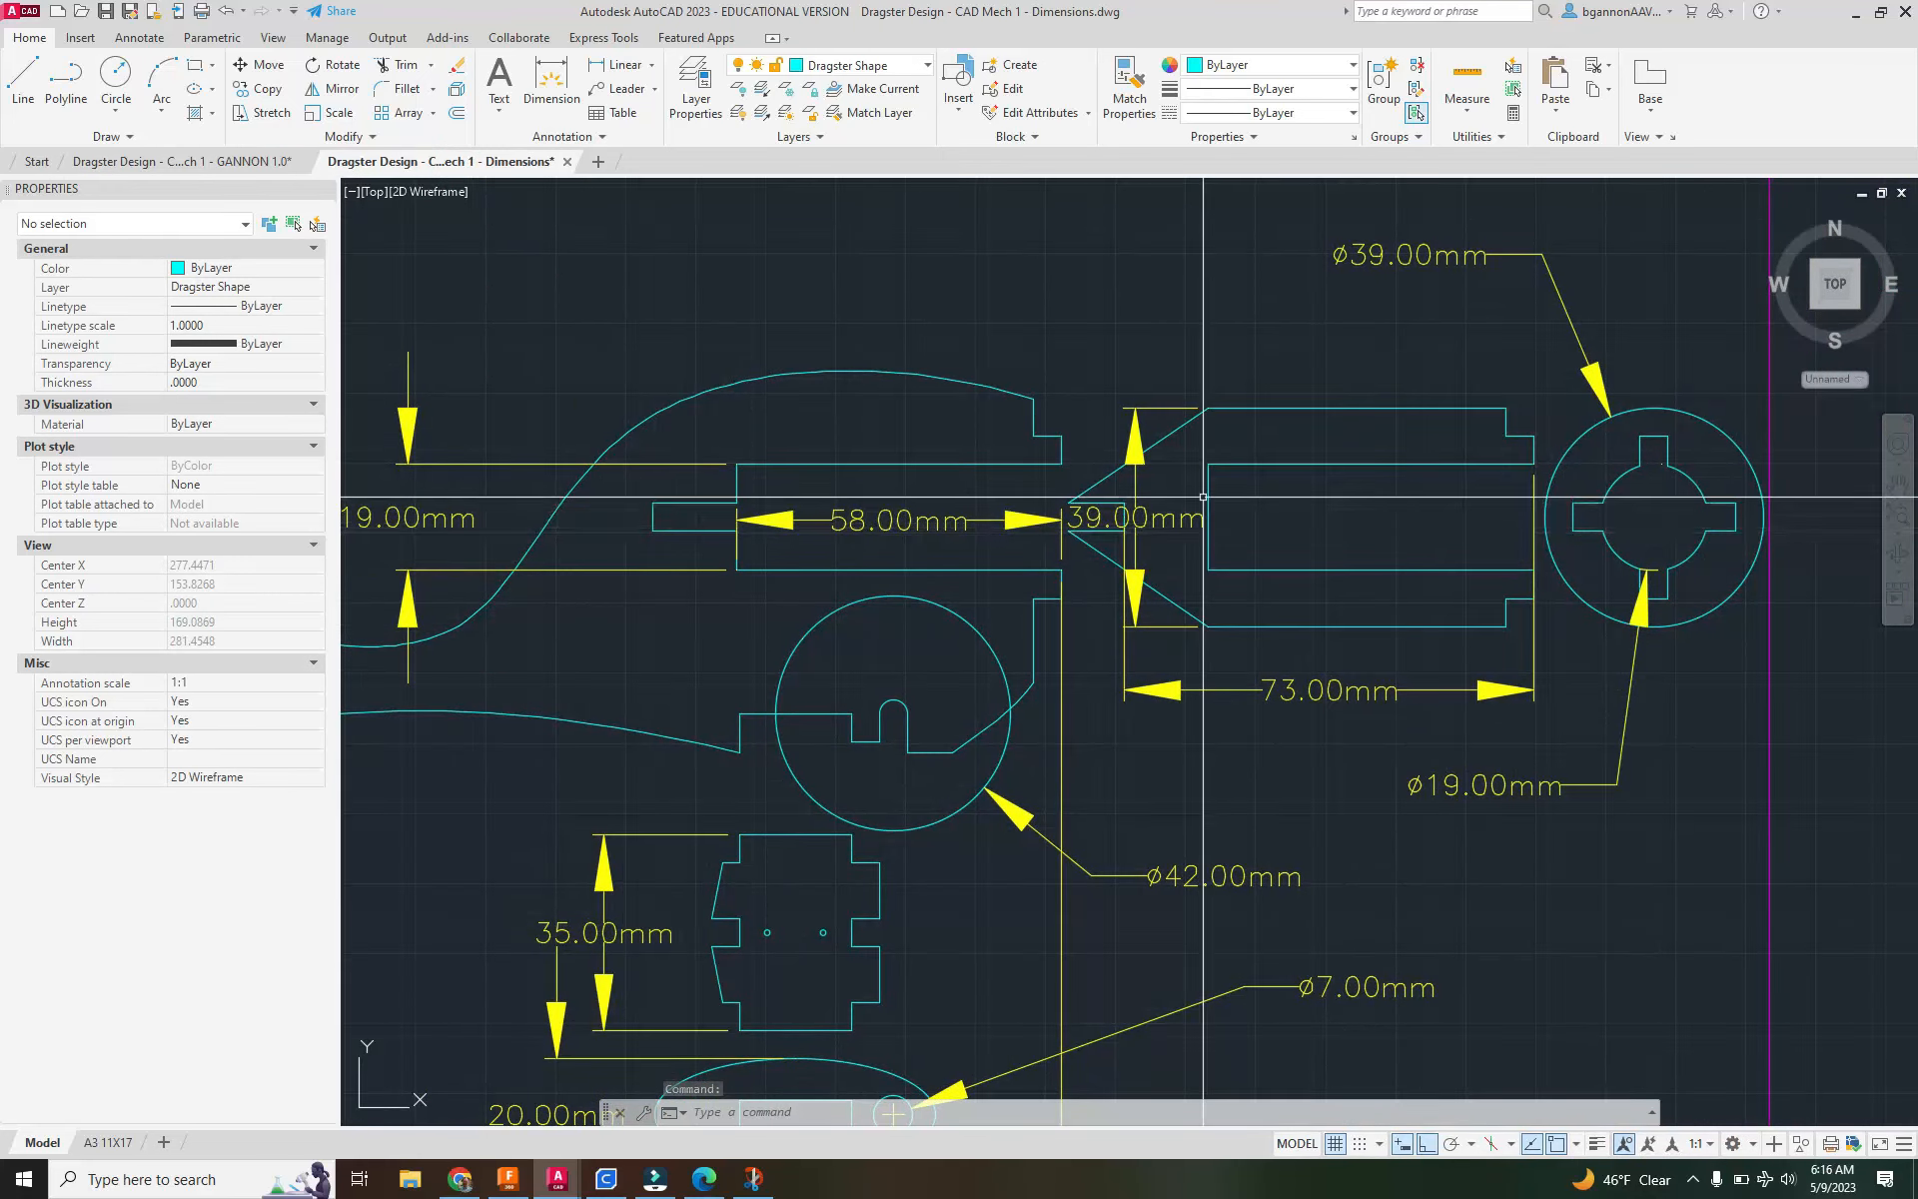
pyautogui.click(1511, 462)
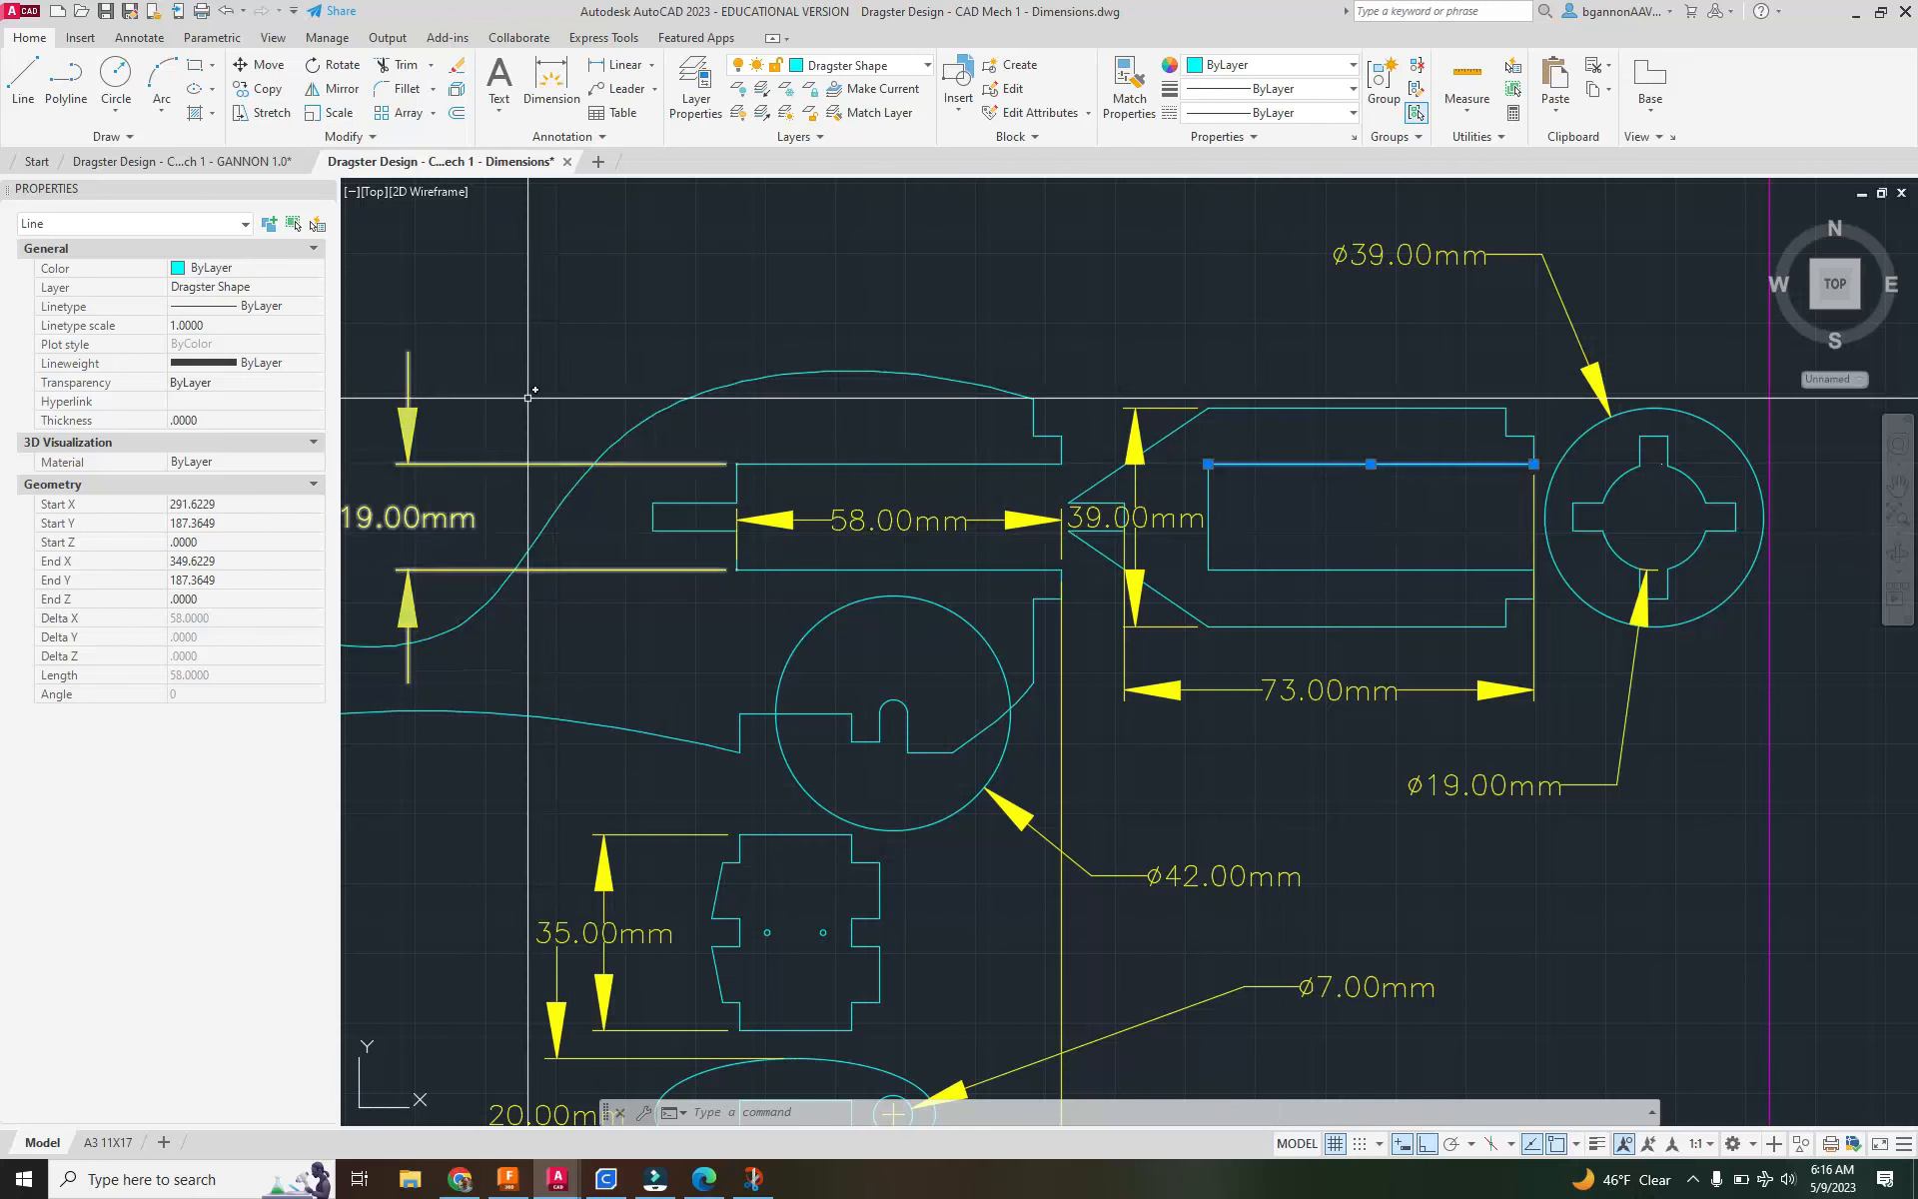
pyautogui.click(185, 160)
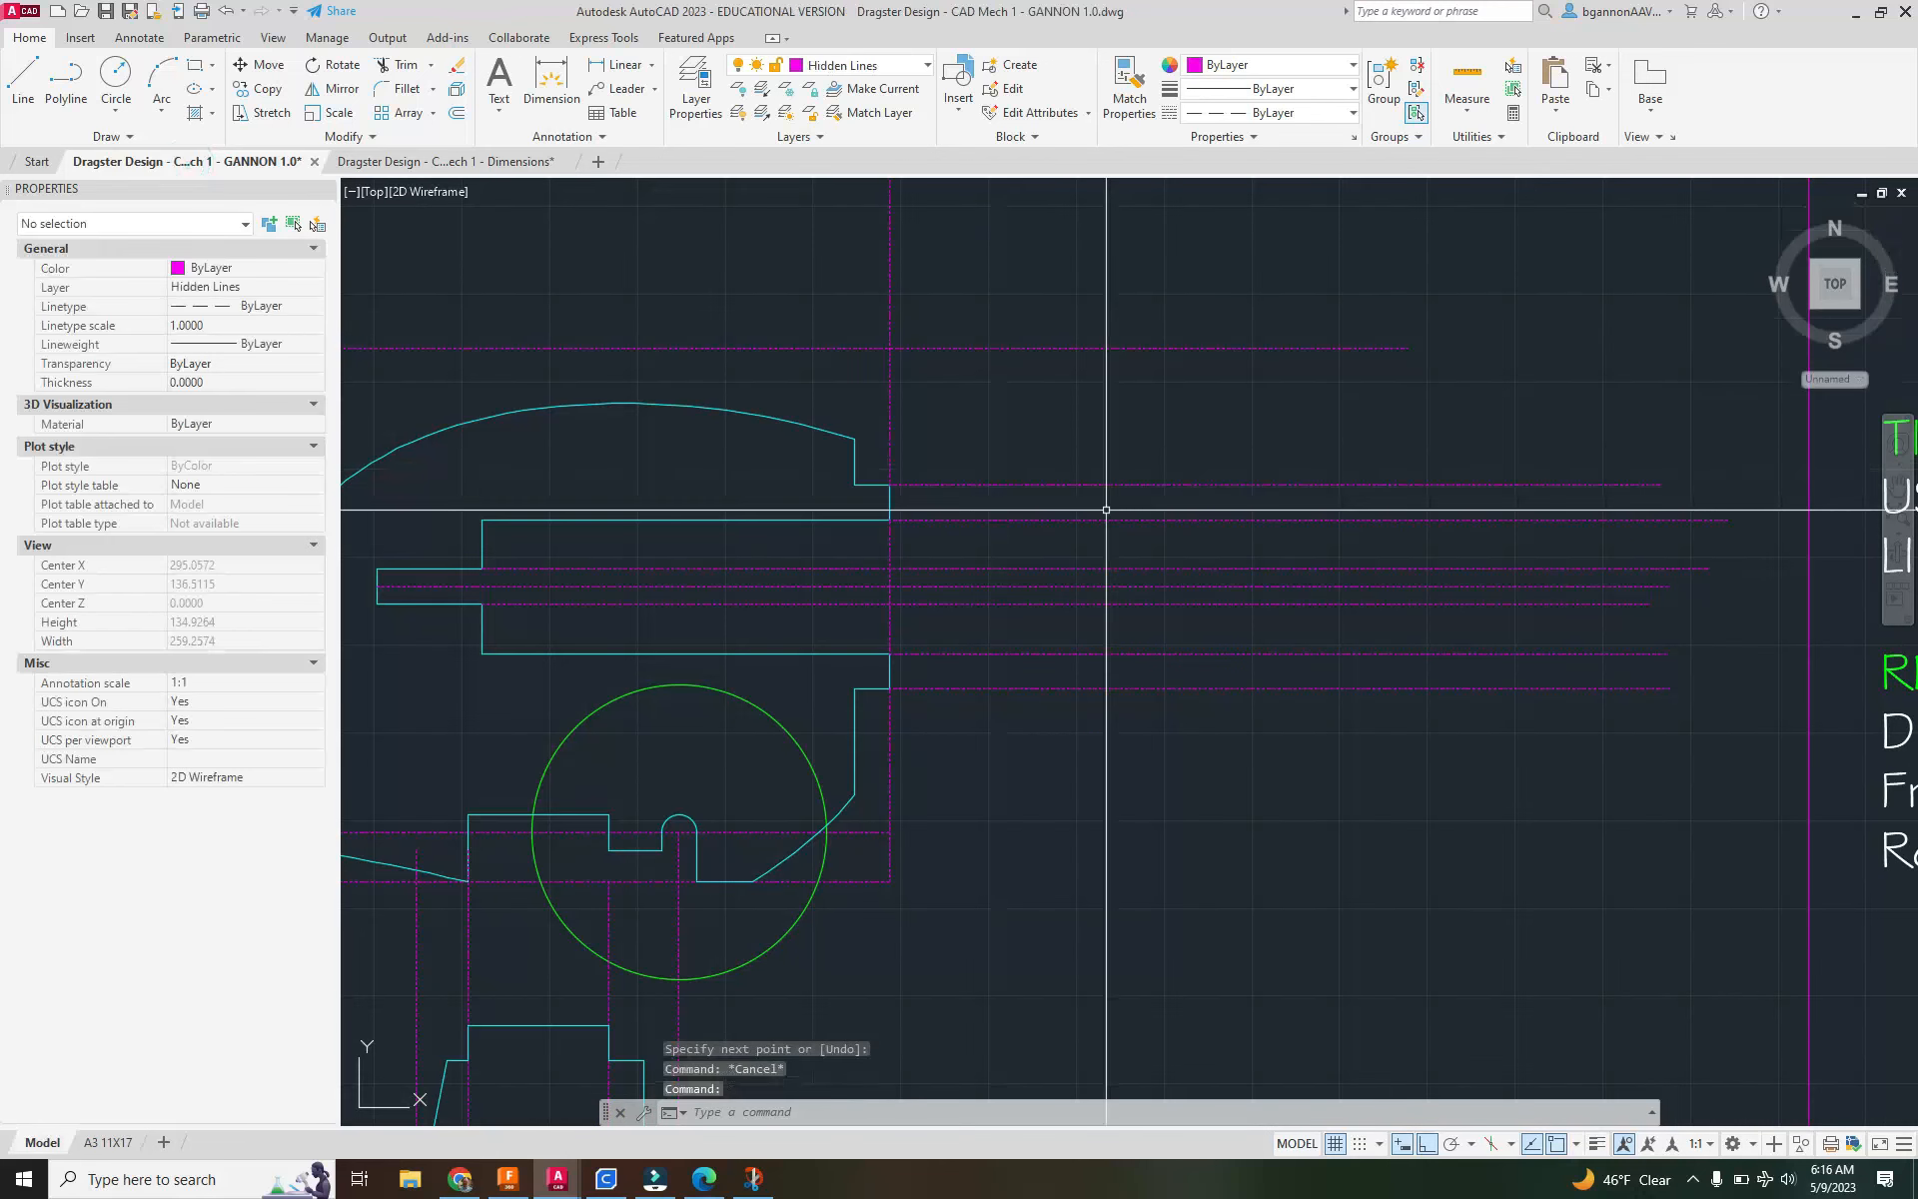
# On the Dragster Shape layer, draw a vertical line behind the body crossing the wide slot's upper and lower guide lines.
pyautogui.write('l')
pyautogui.press('Return')
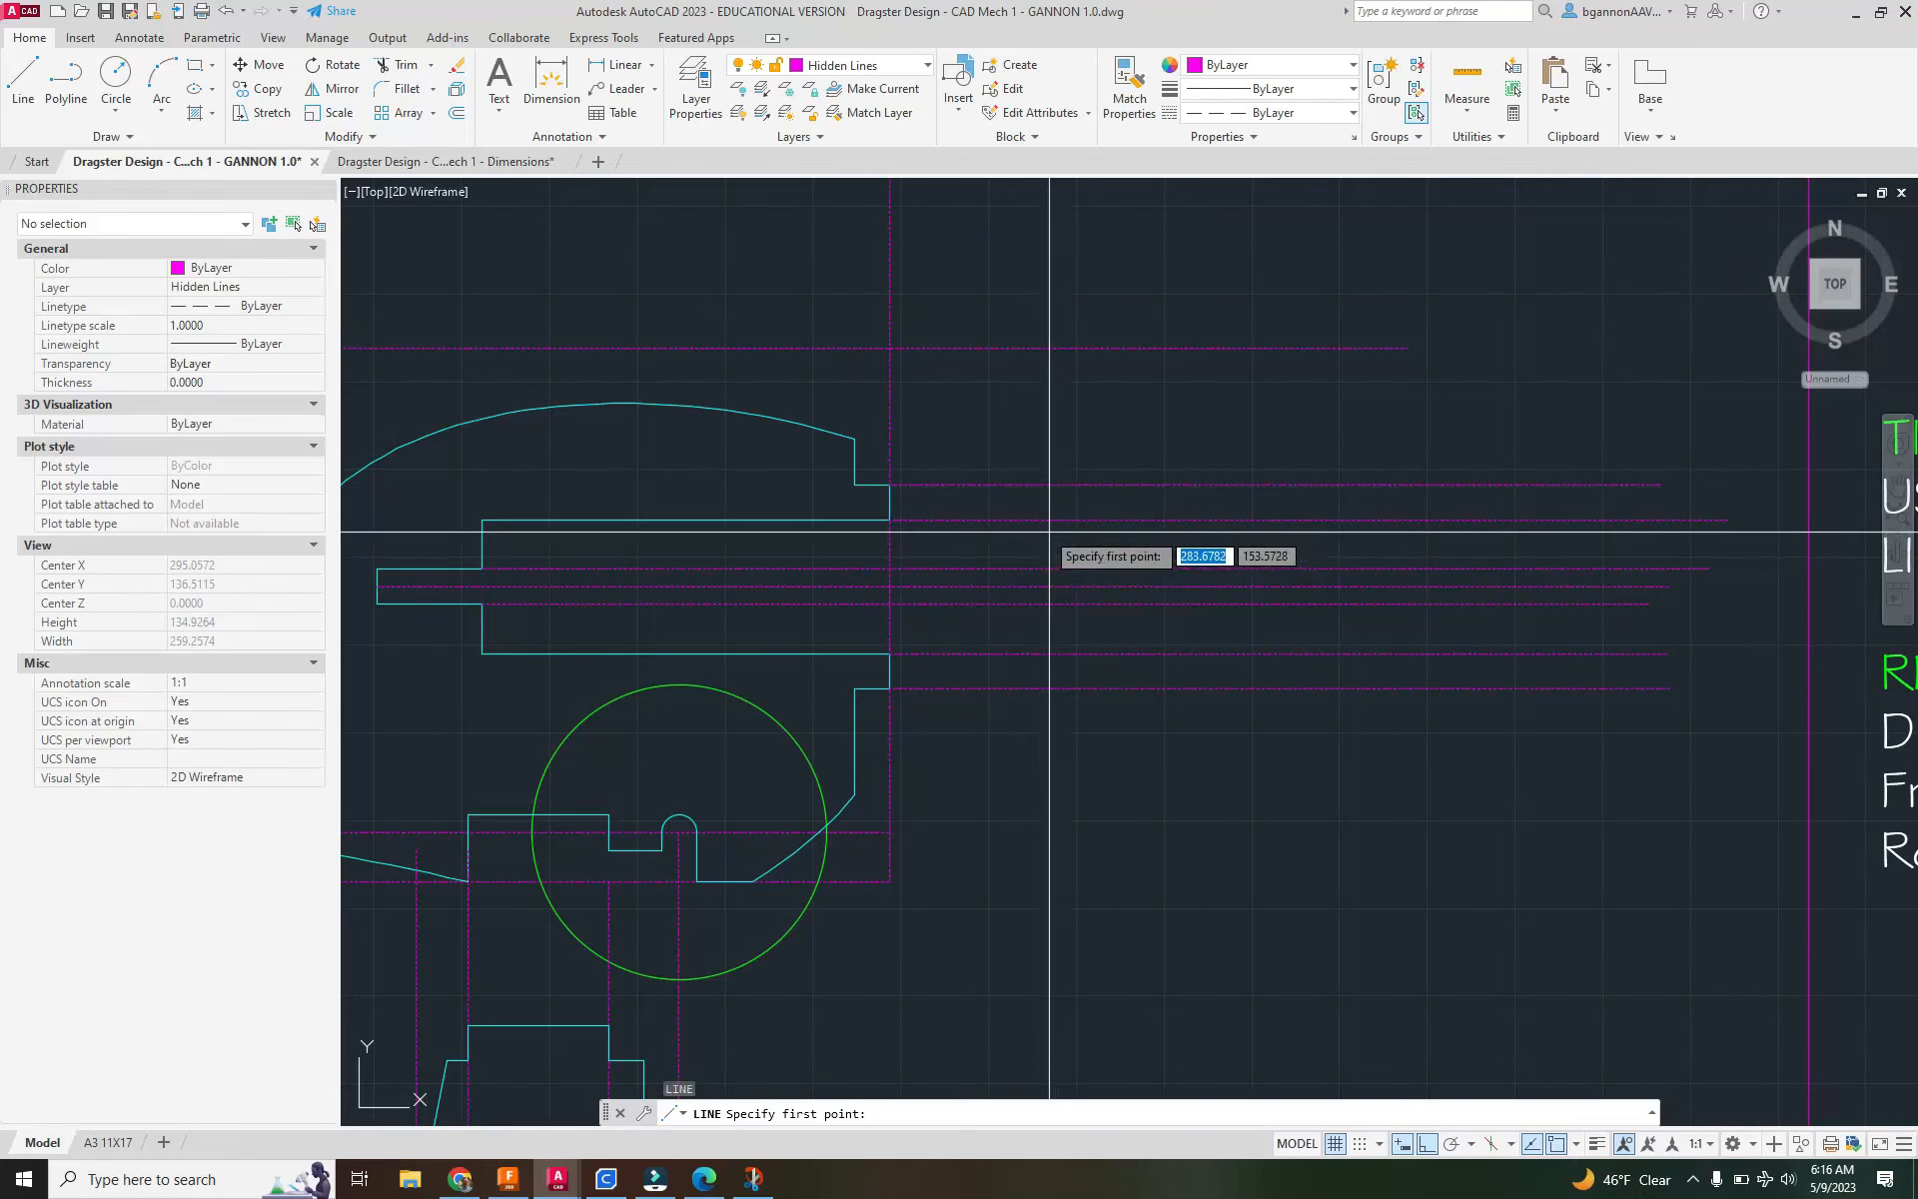
pyautogui.click(859, 65)
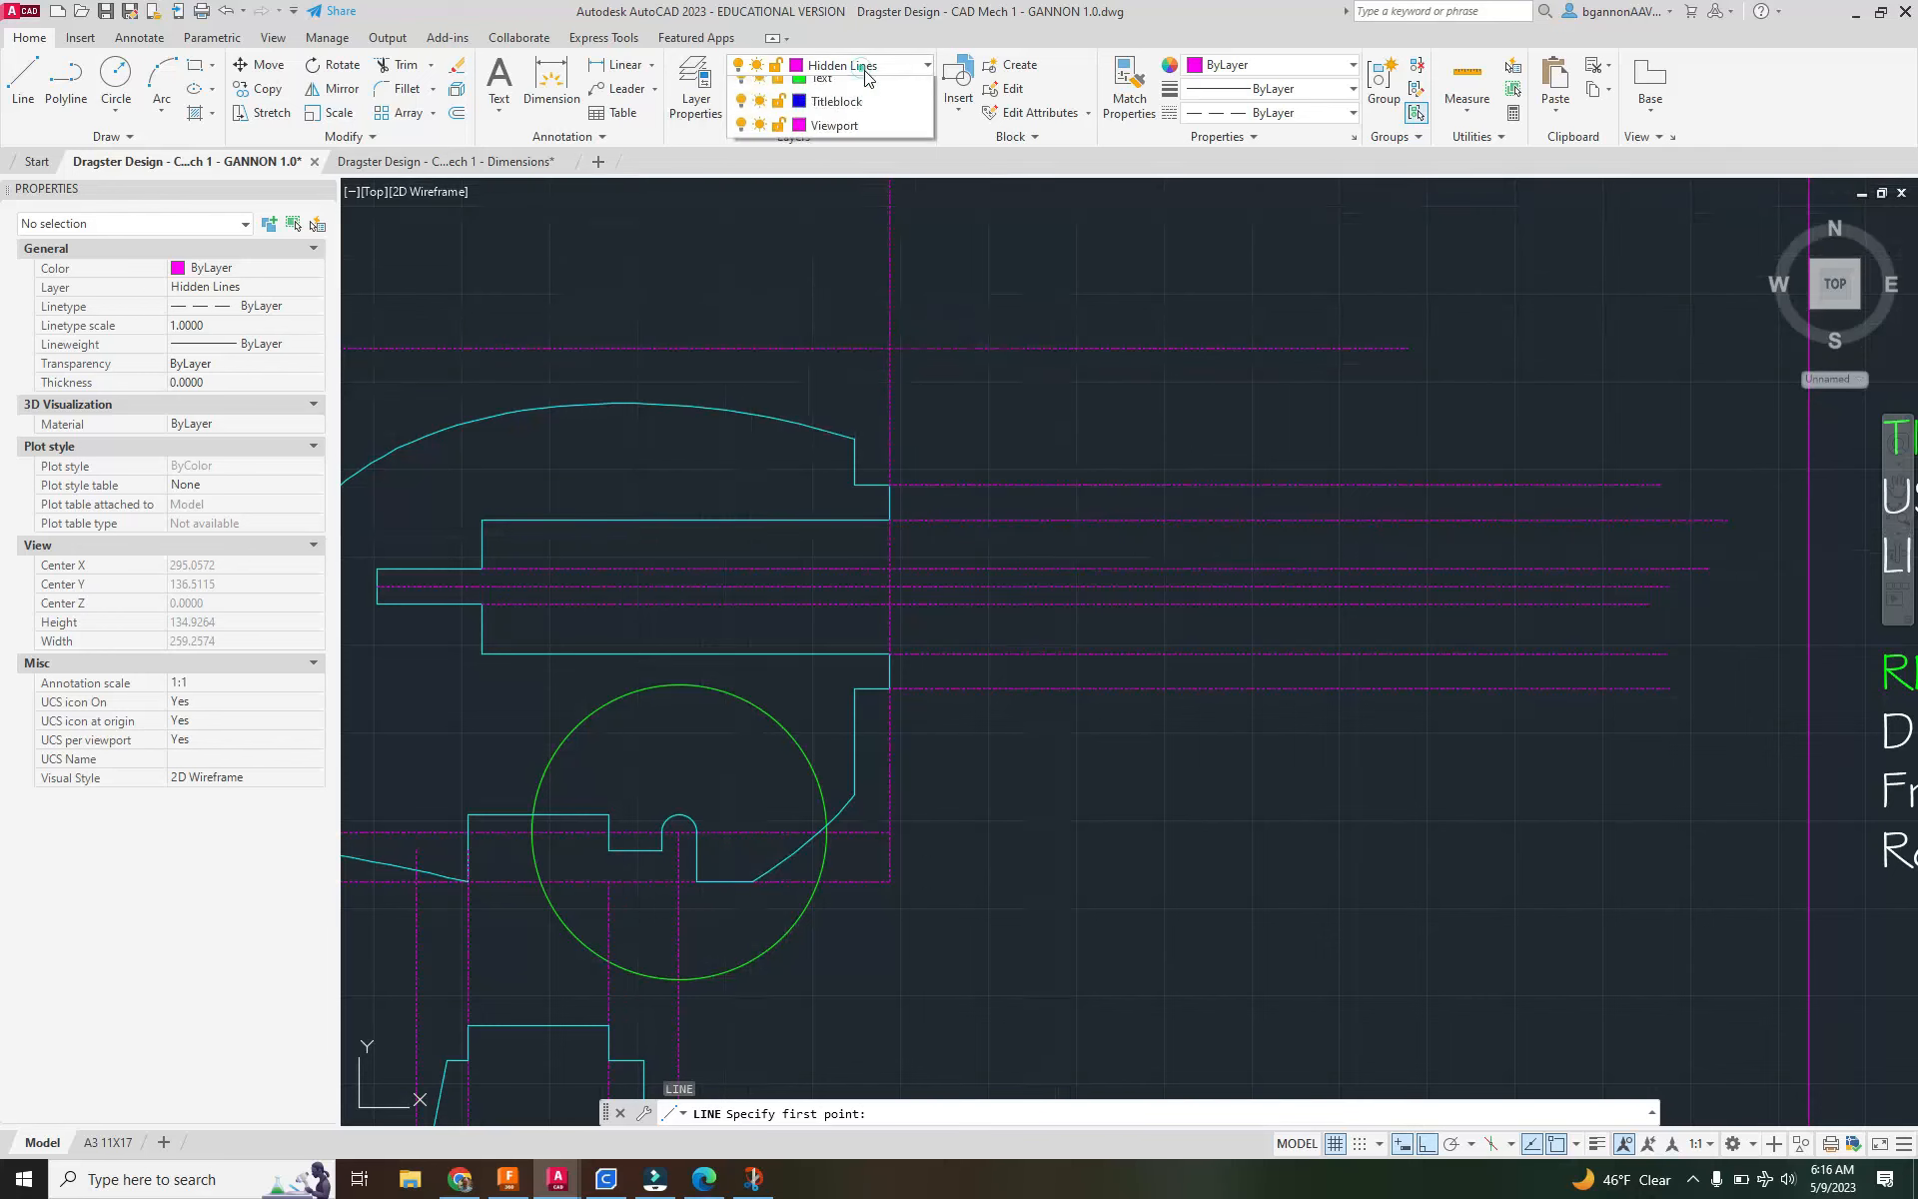
pyautogui.click(838, 185)
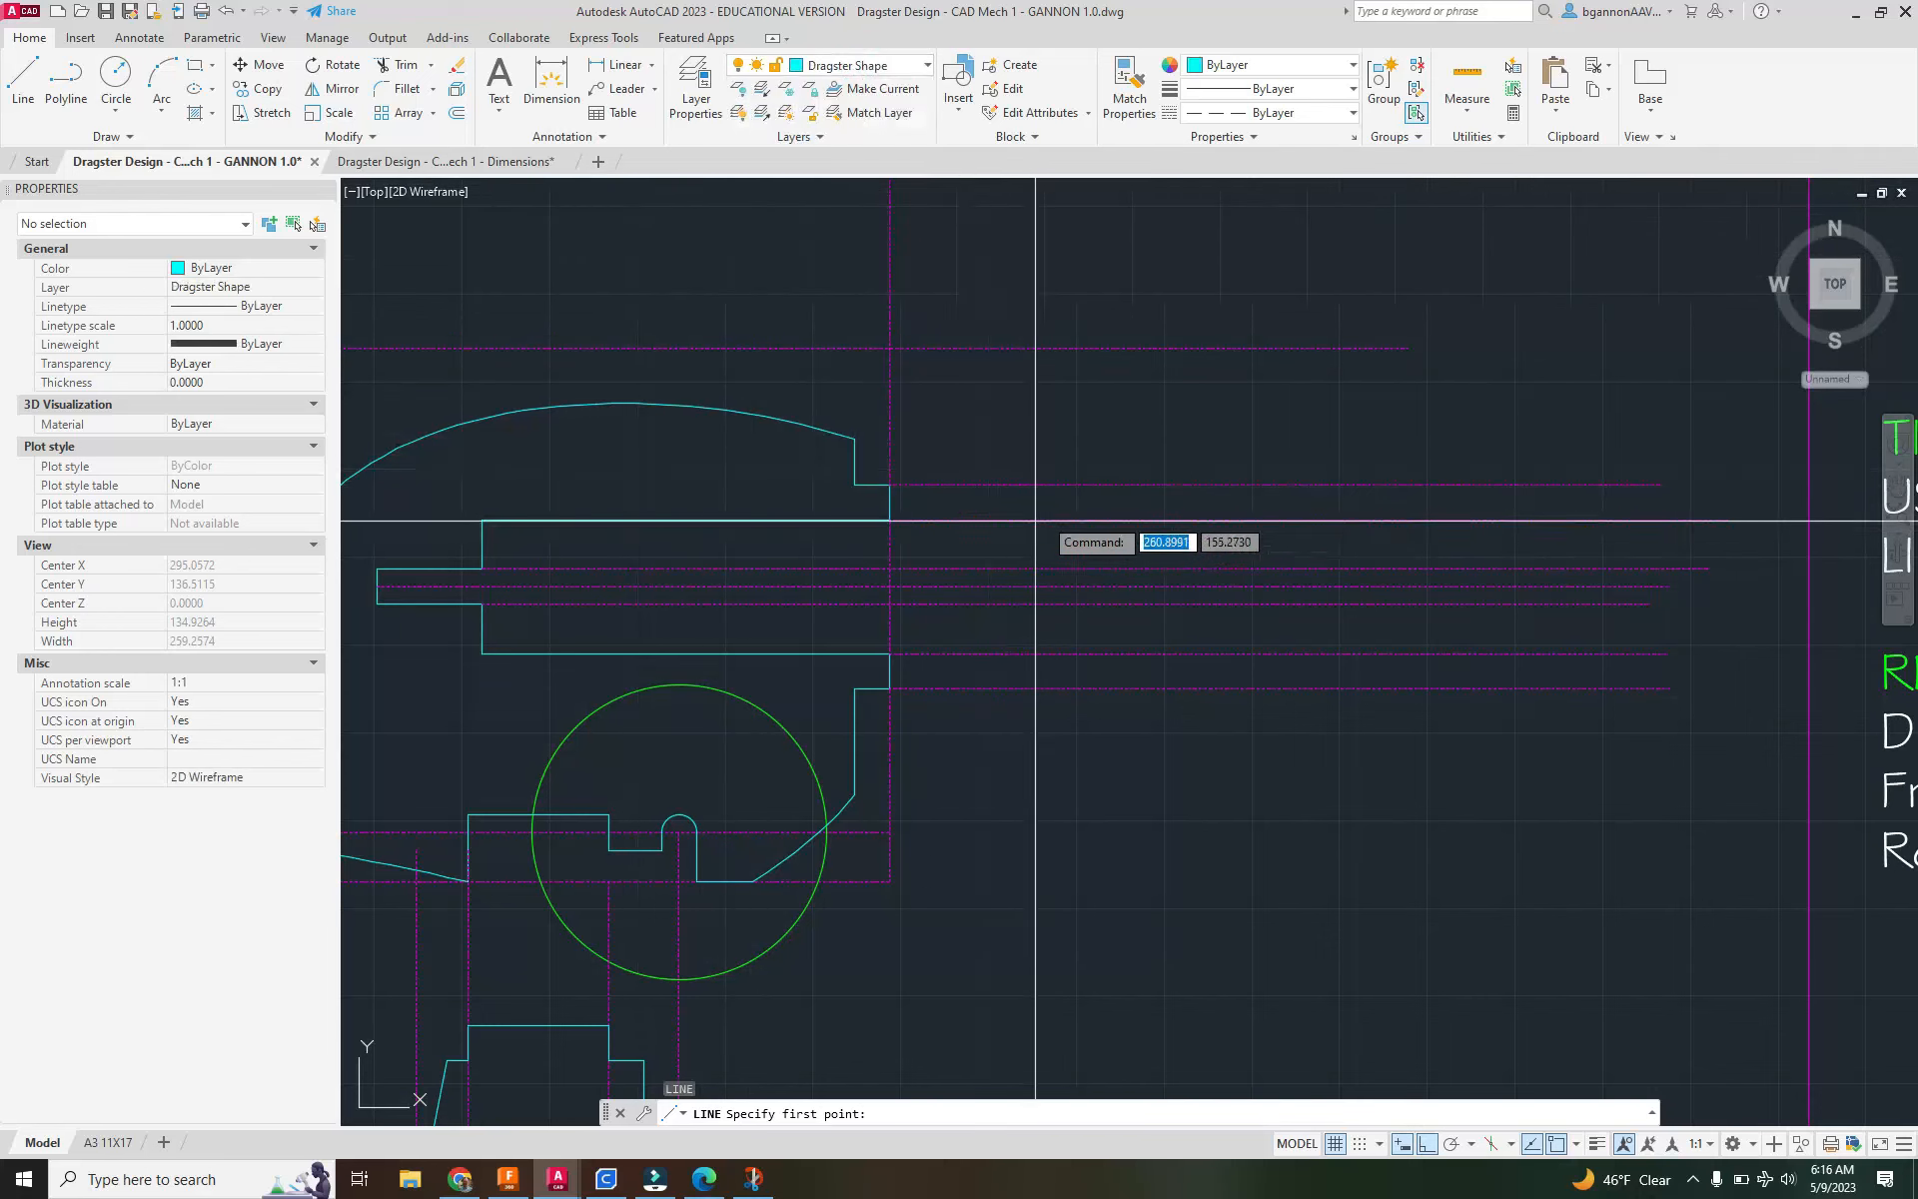
pyautogui.click(1106, 501)
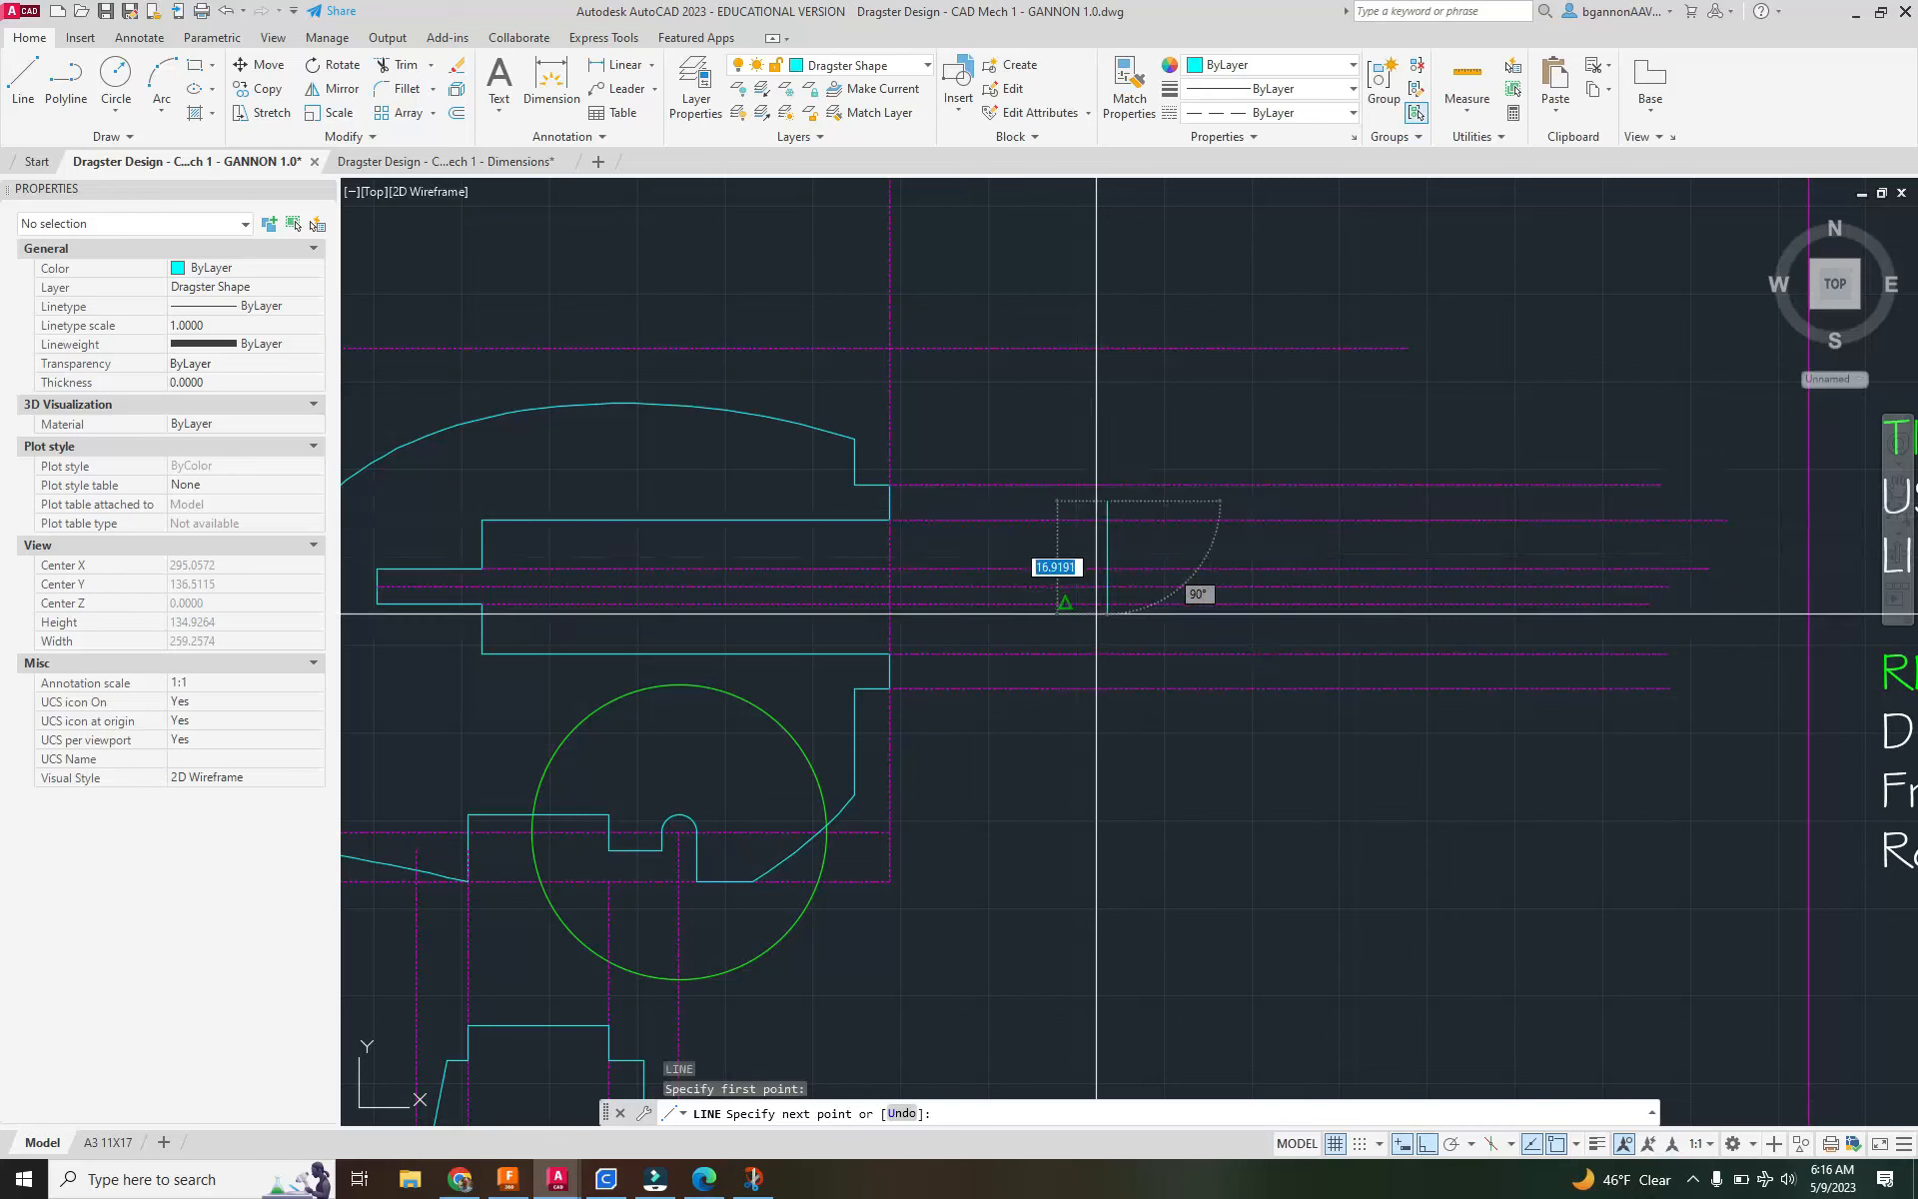
pyautogui.click(1104, 672)
pyautogui.press('Return')
# Trim the vertical line's overhanging ends to the wide slot's upper and lower guide lines.
pyautogui.write('tr')
pyautogui.press('Return')
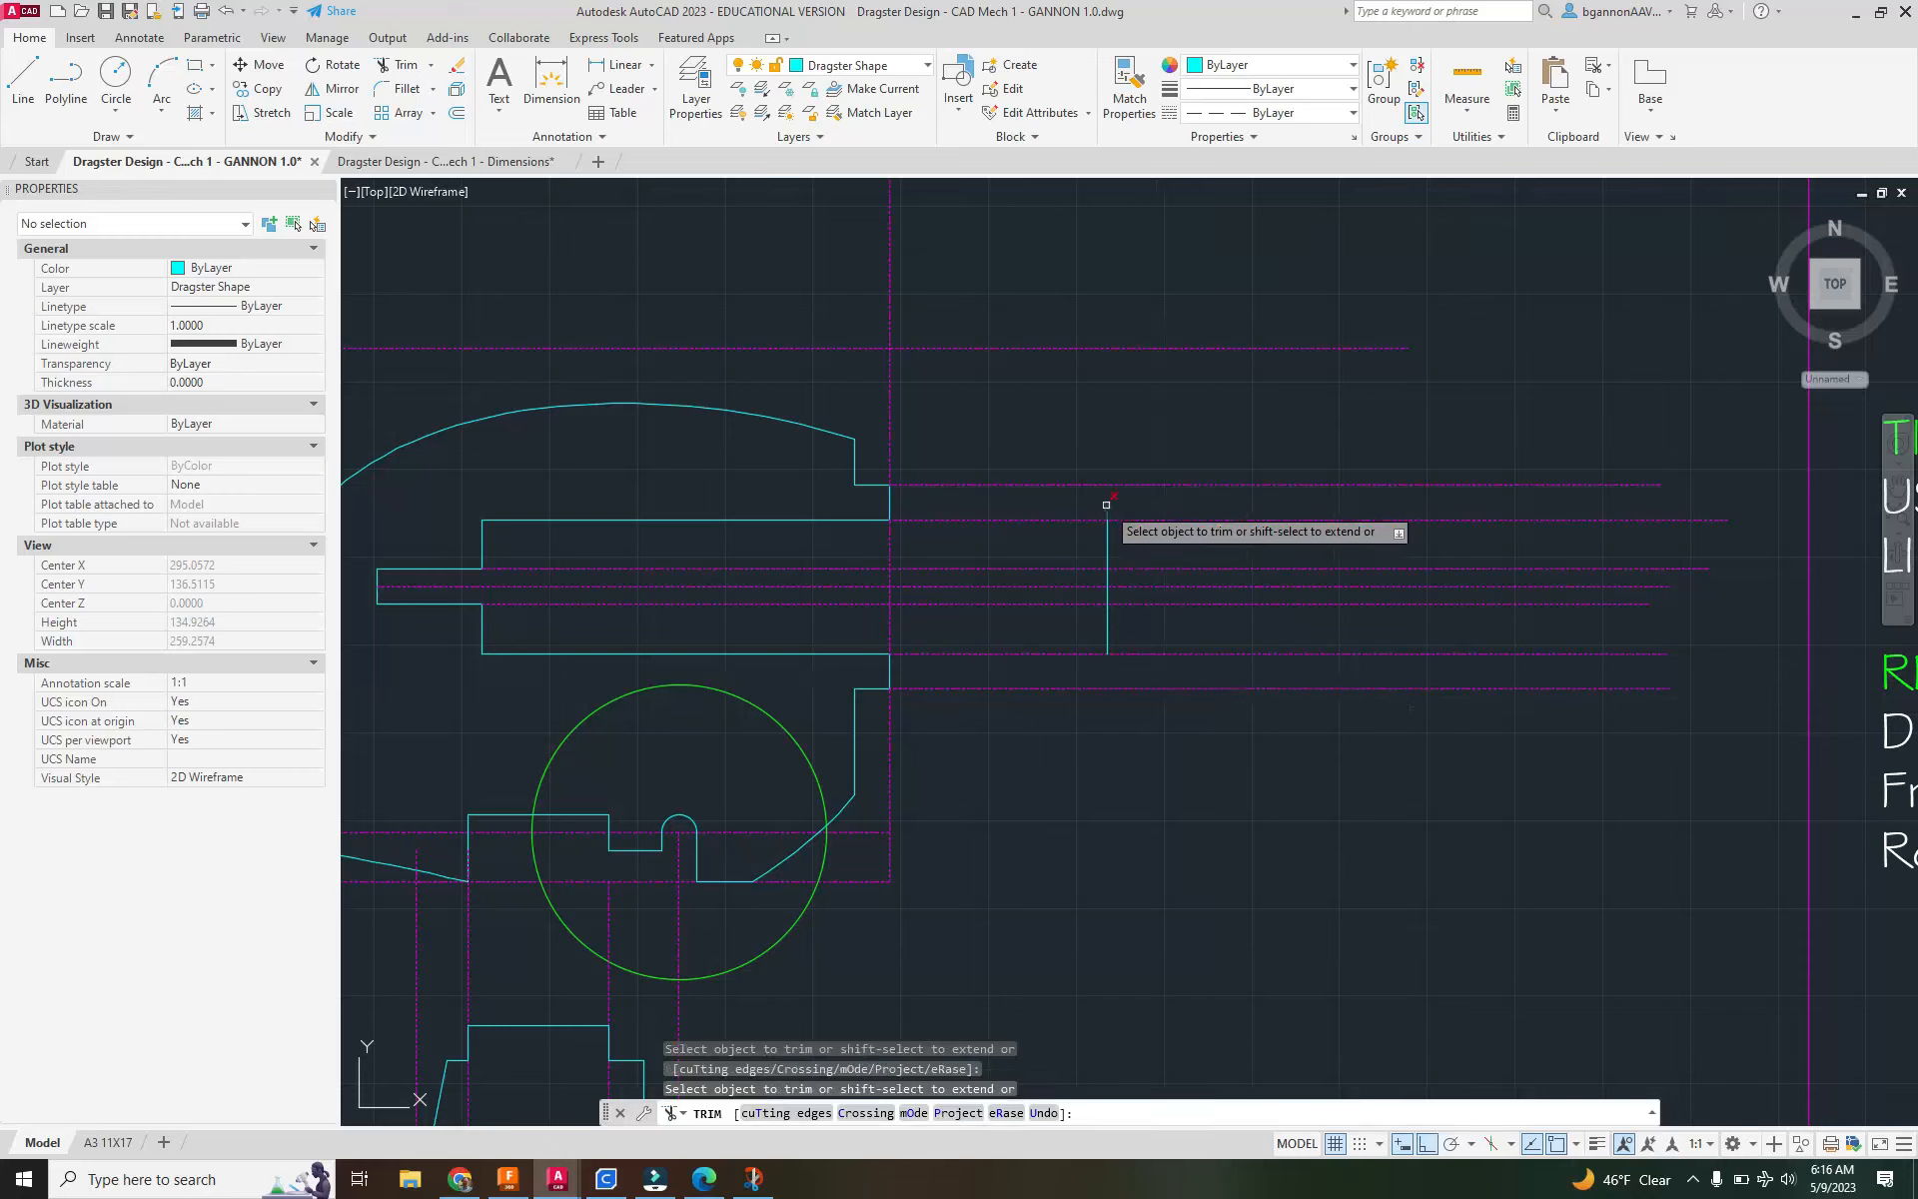
pyautogui.press('Escape')
# Draw 58 mm horizontal lines rightward from the upper and lower ends of the trimmed vertical line.
pyautogui.write('l')
pyautogui.press('Return')
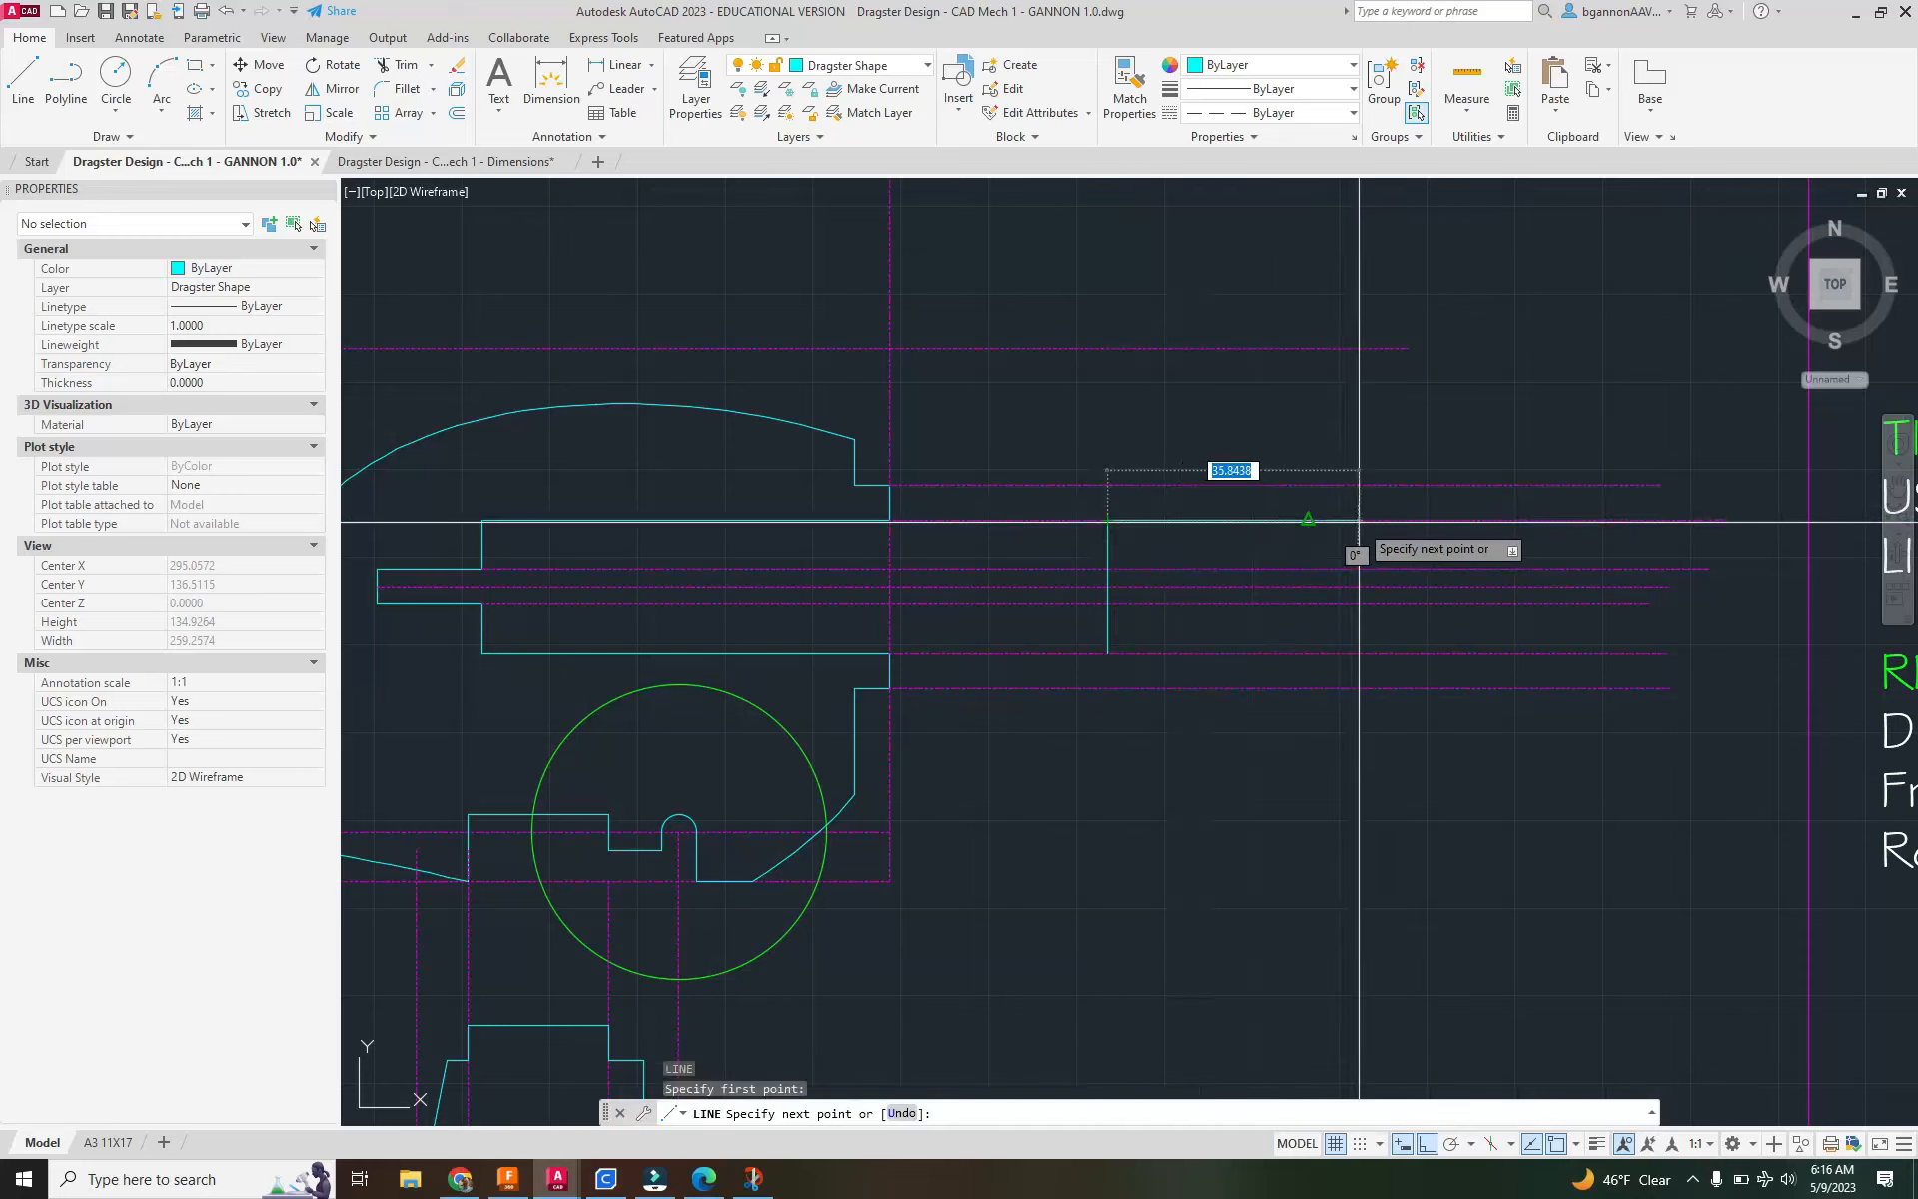
pyautogui.write('58')
pyautogui.press('Return')
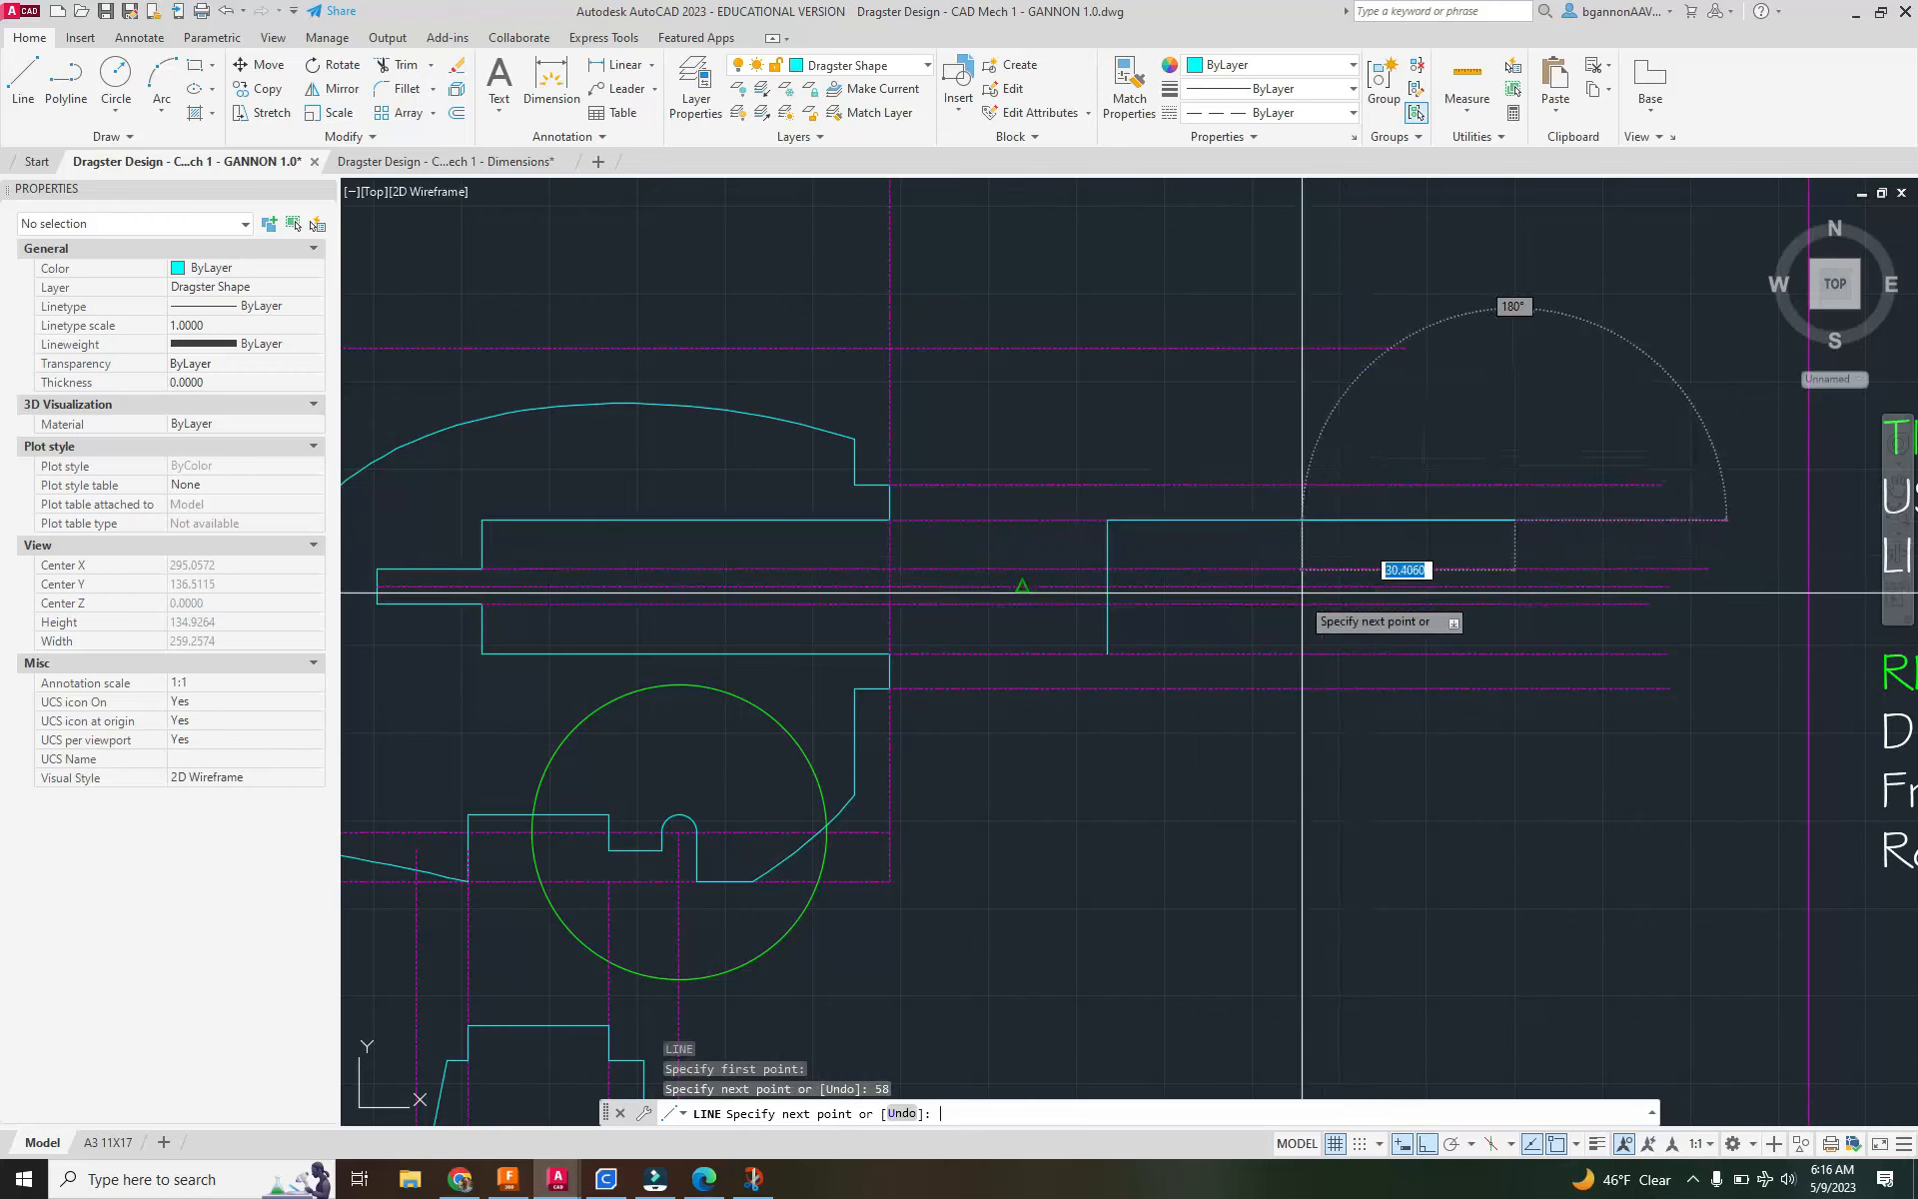
pyautogui.press('Return')
pyautogui.press('Return')
pyautogui.click(1107, 654)
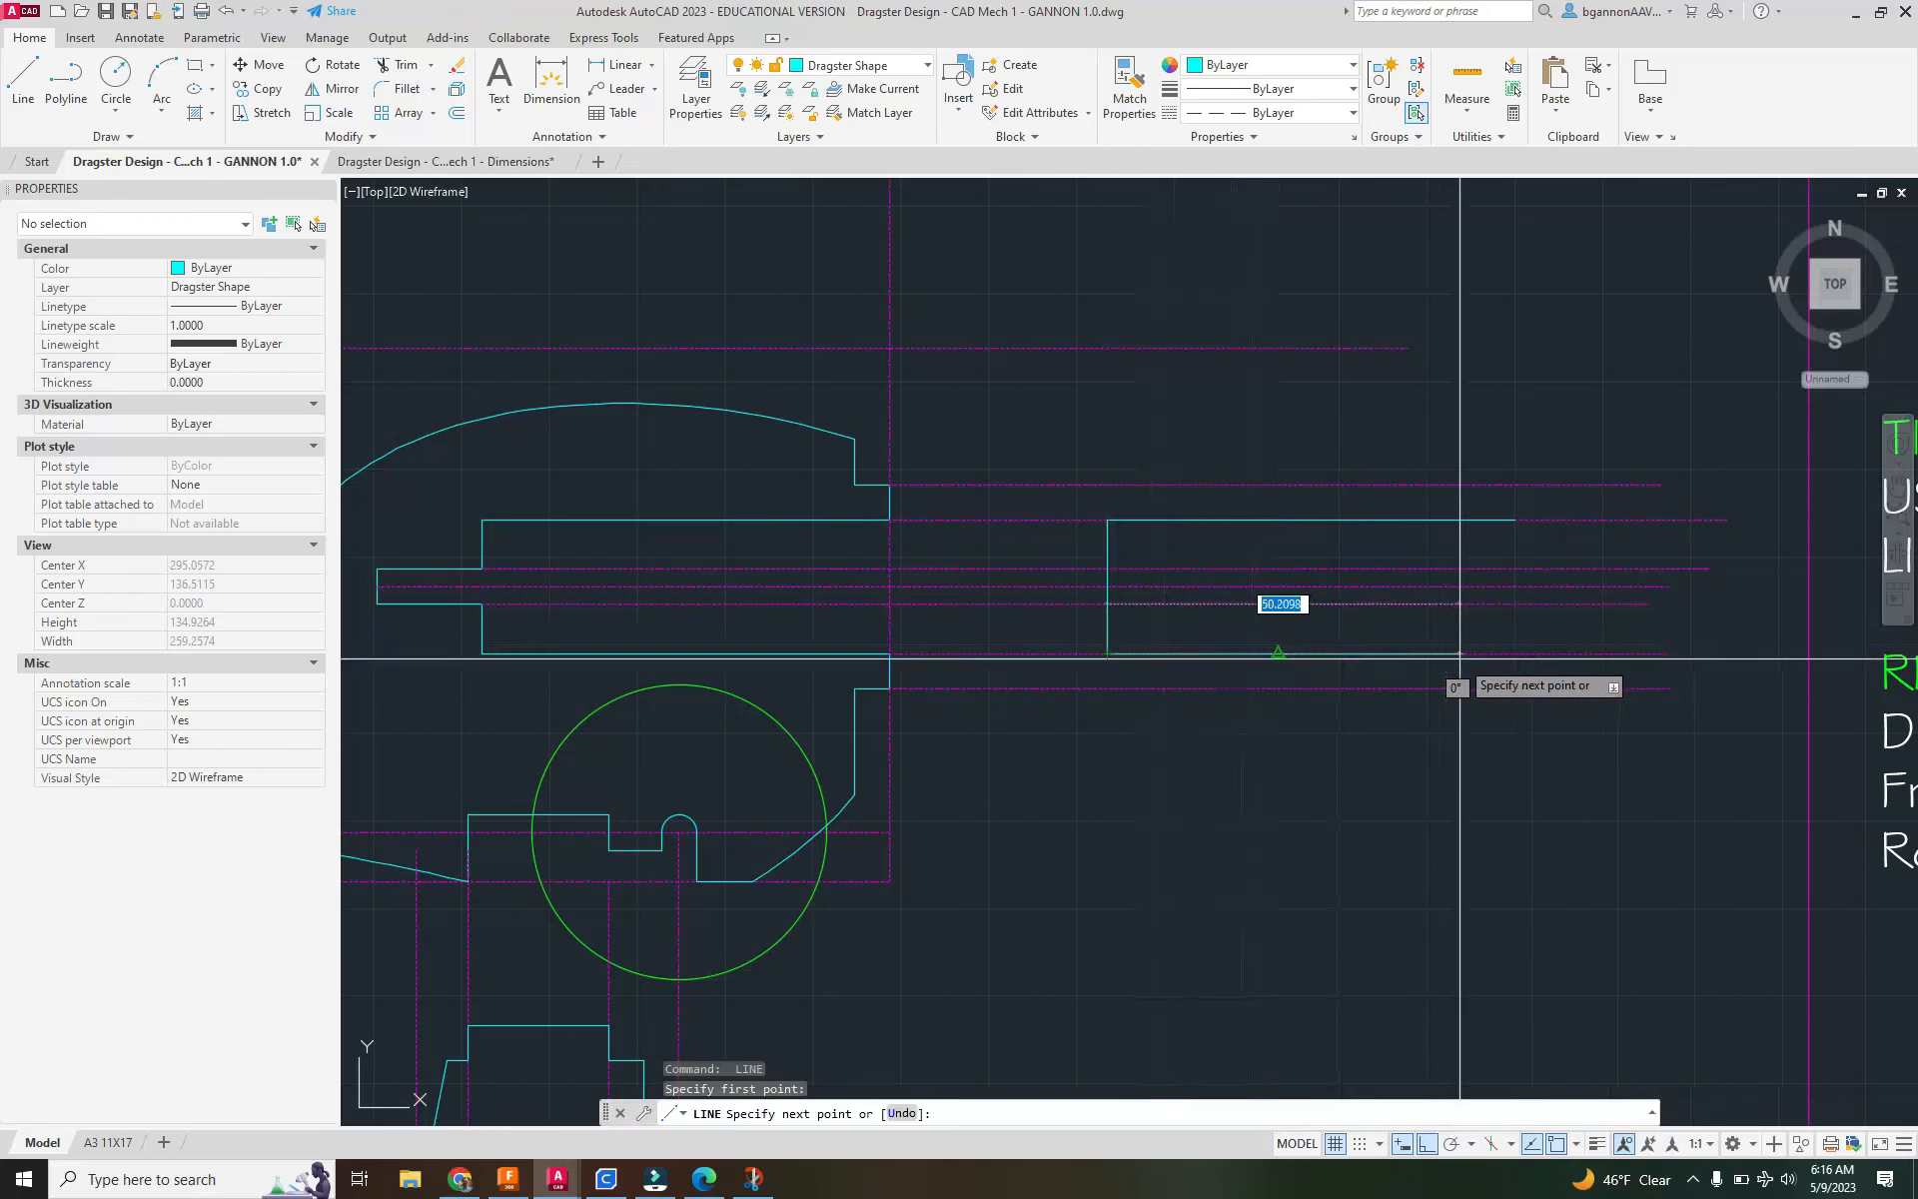
pyautogui.write('58')
pyautogui.press('Return')
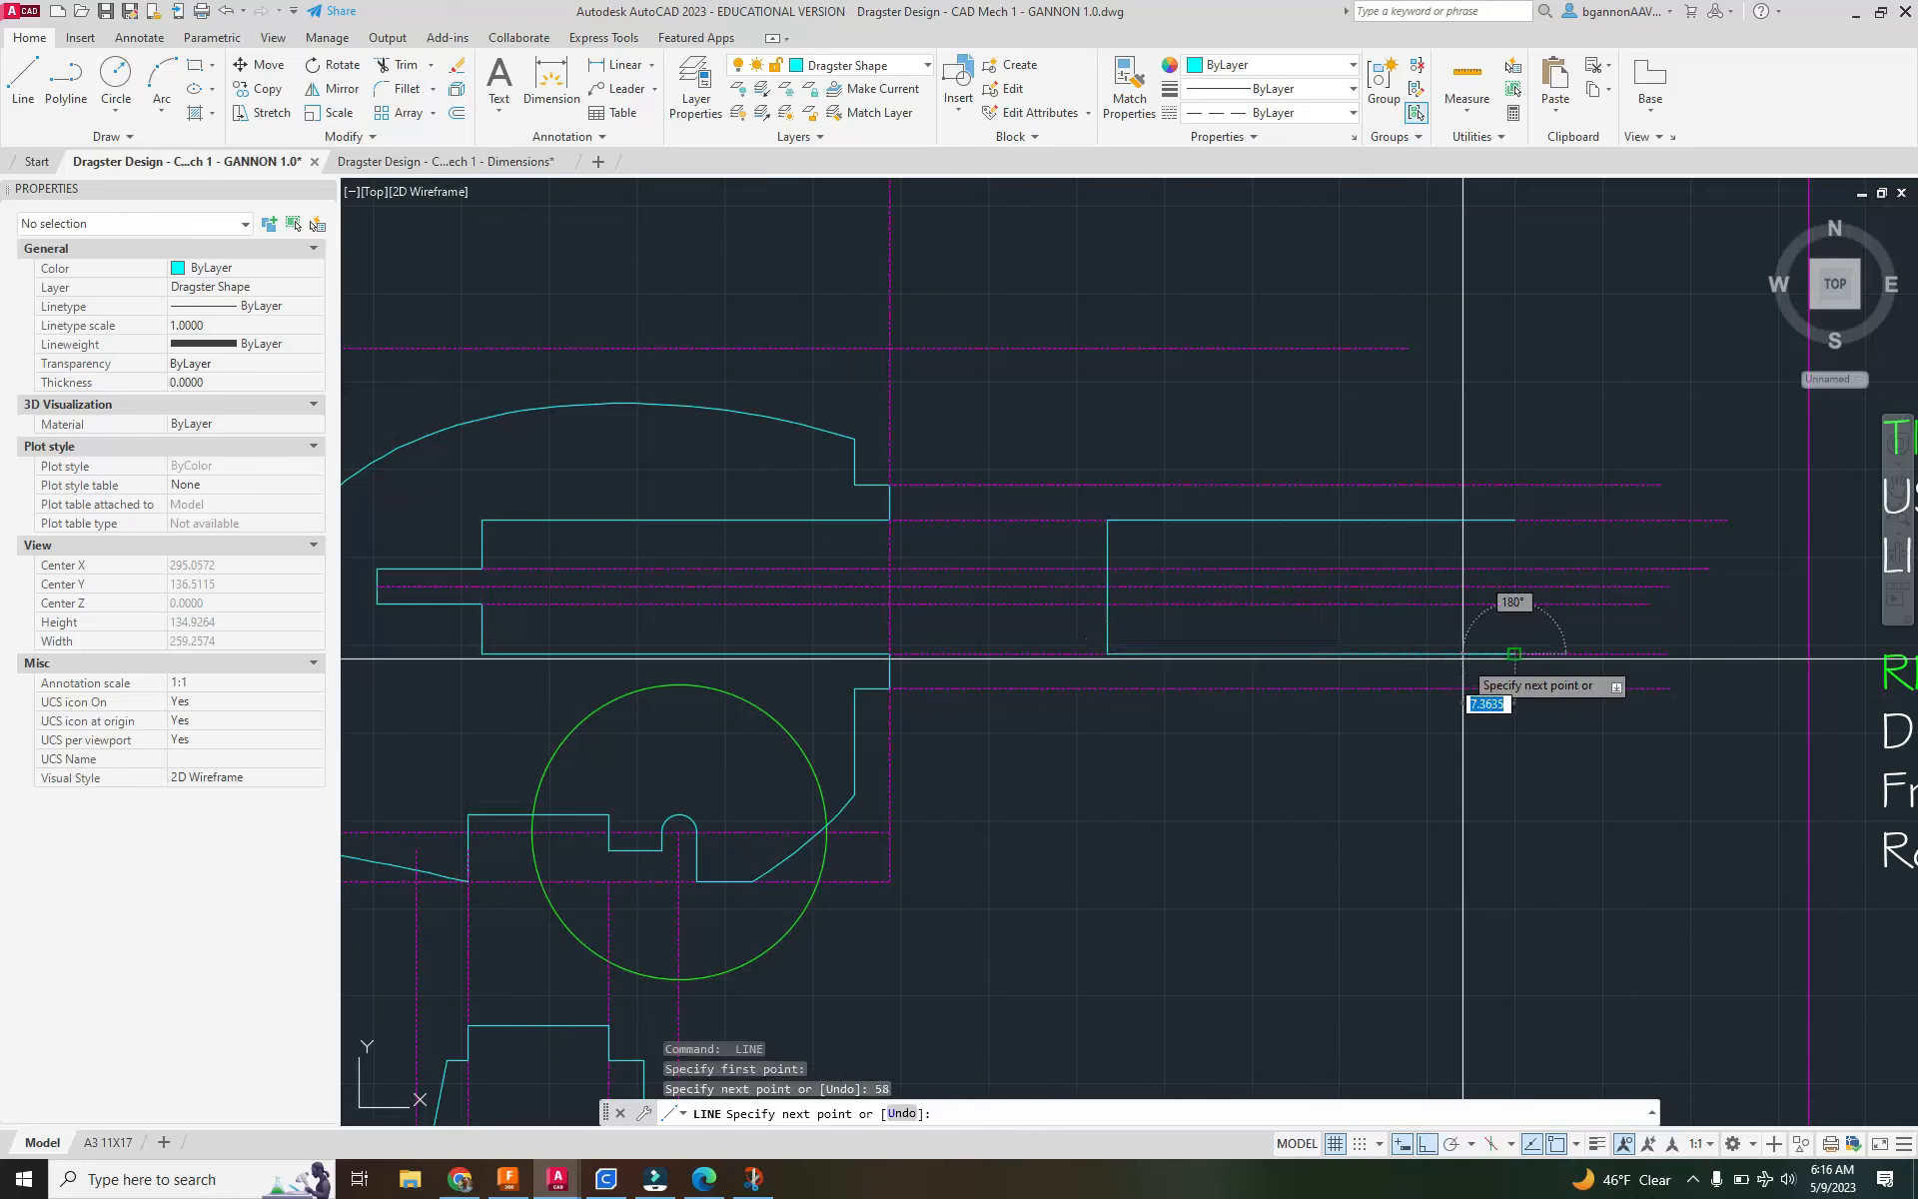
pyautogui.press('Return')
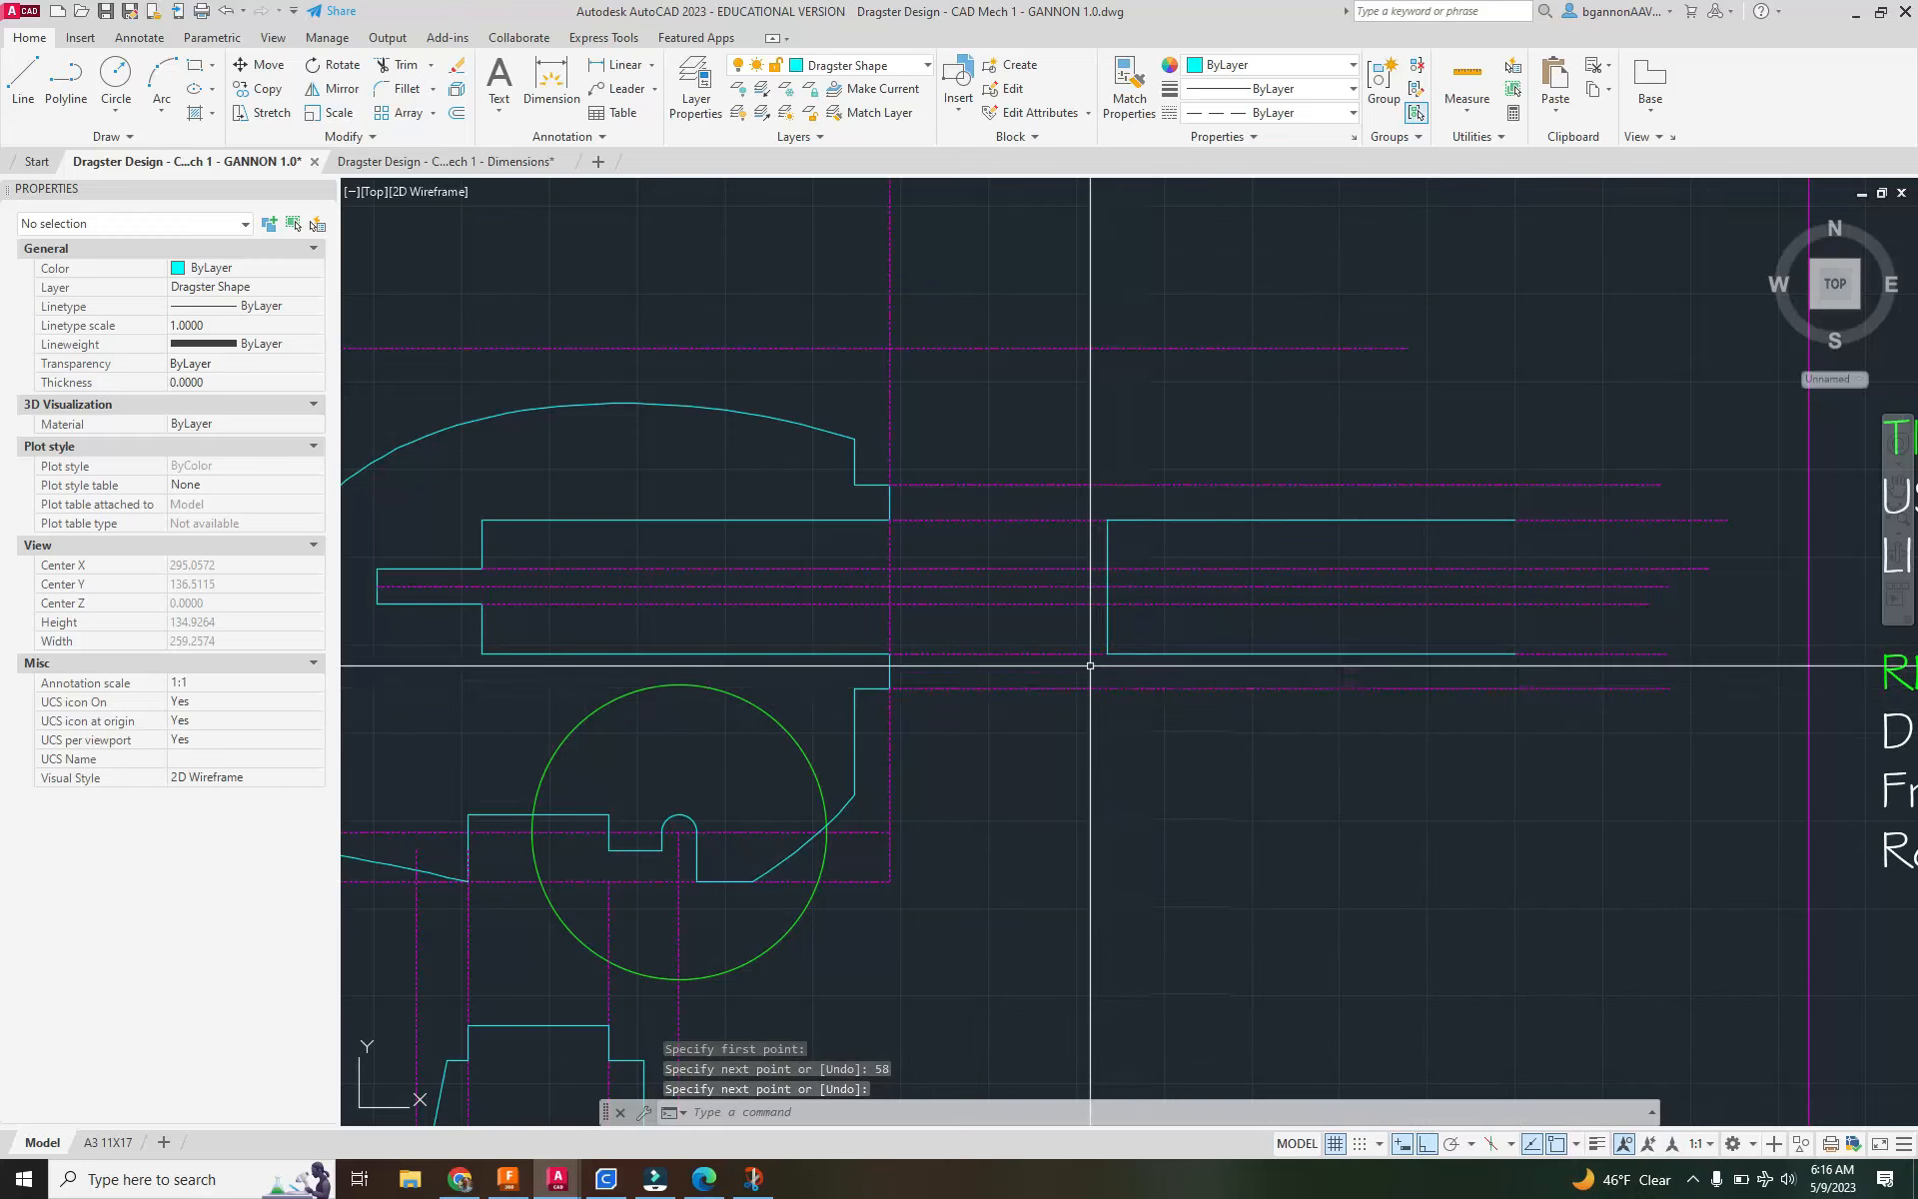
# Check the length of the short upper line at the rear part's pointed tip in the Dimensions drawing, and return to the working dragster drawing.
pyautogui.click(449, 160)
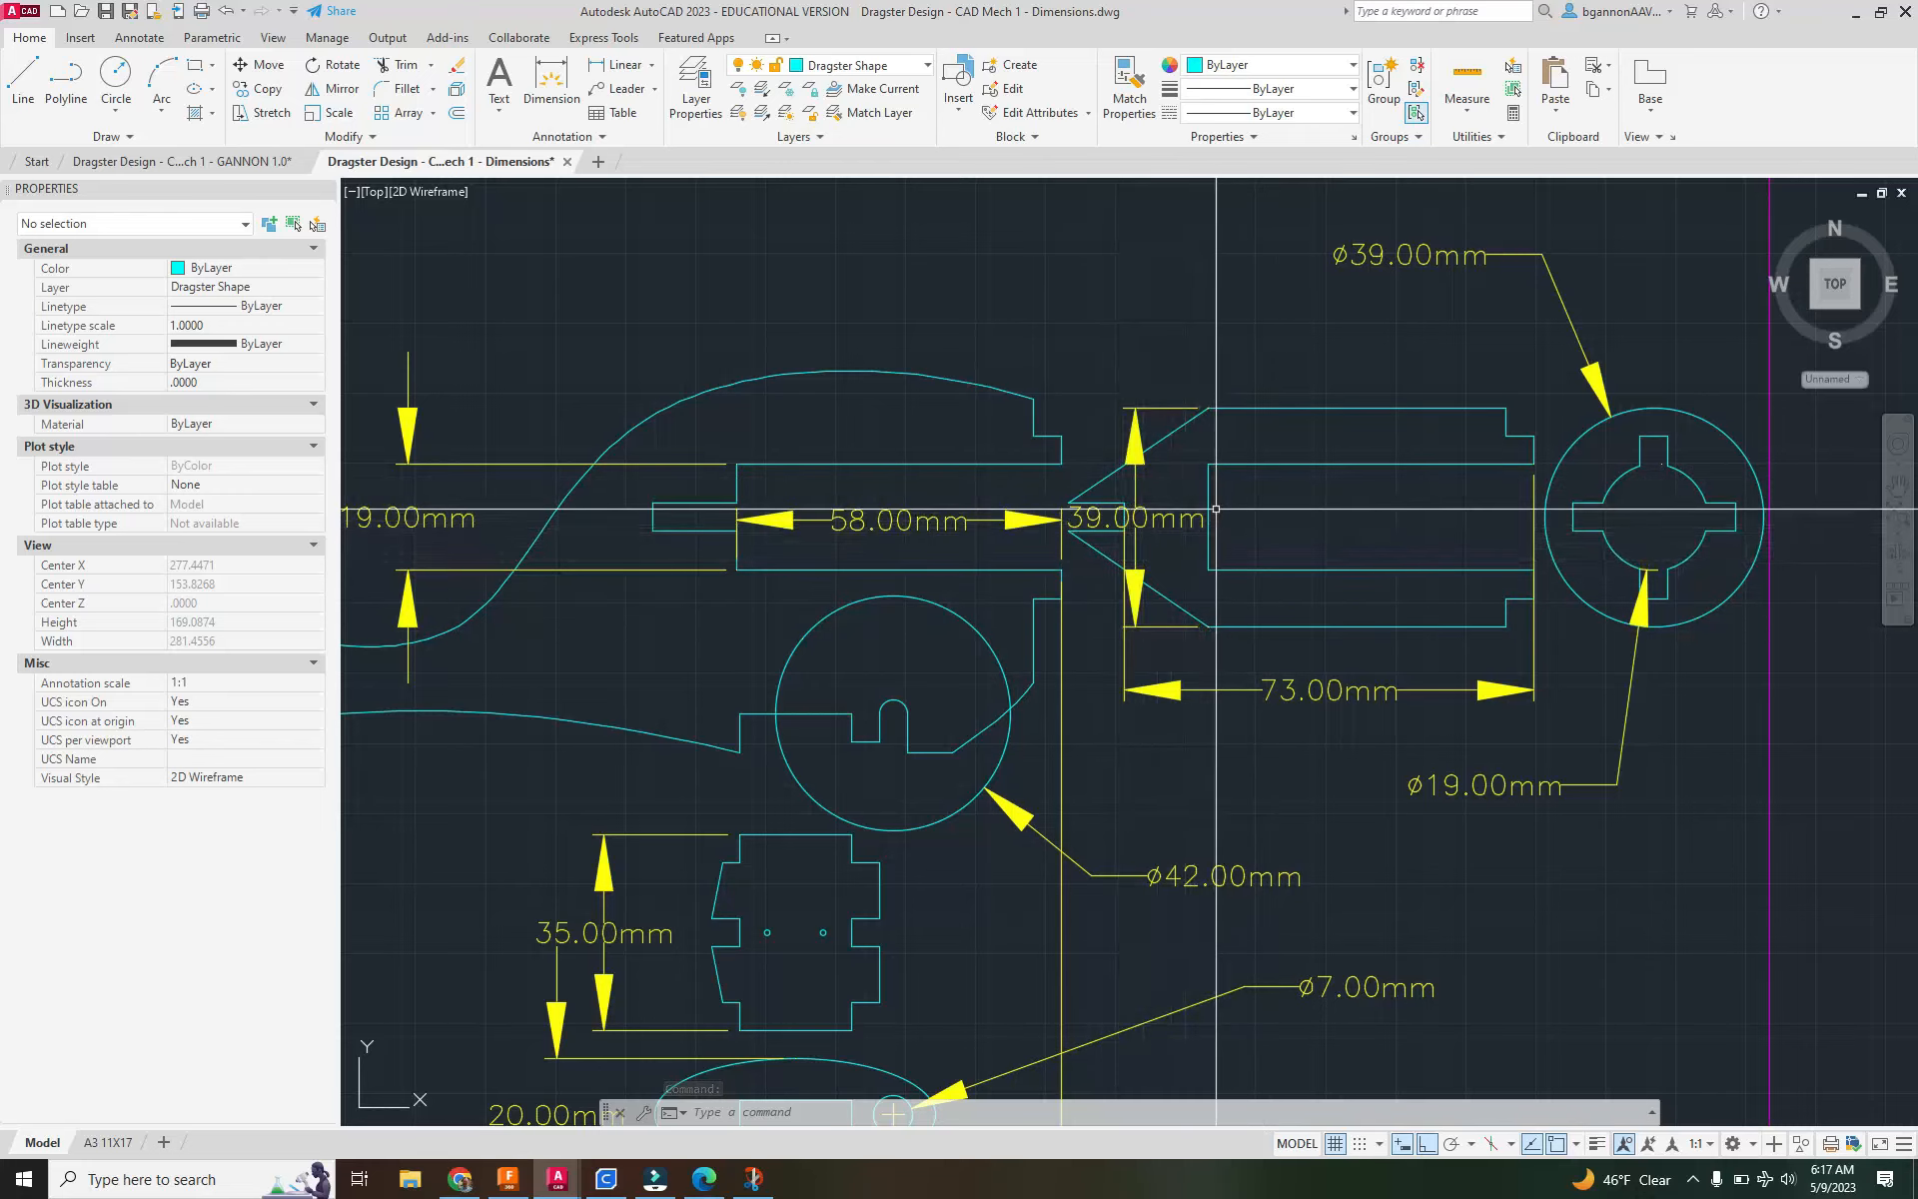
pyautogui.click(1097, 501)
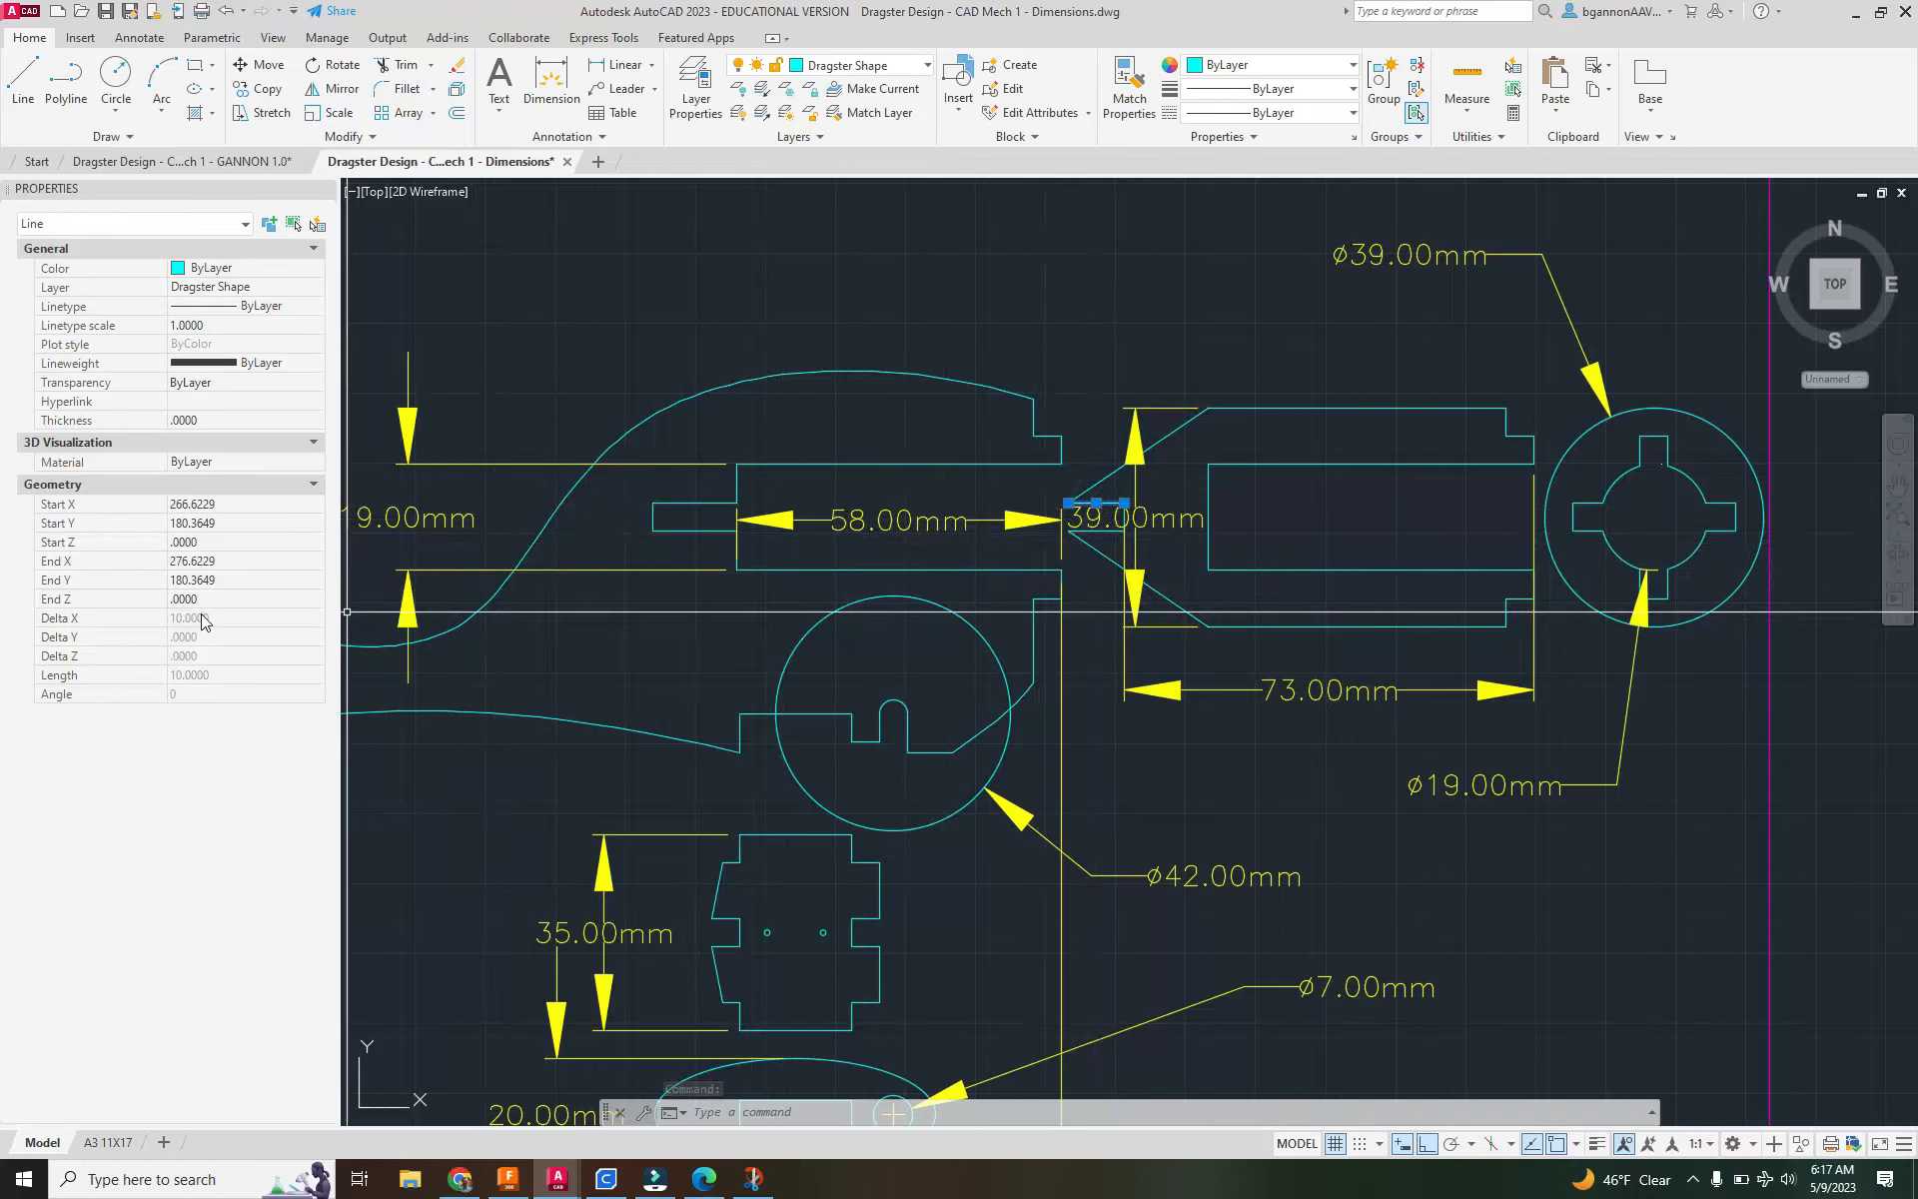
pyautogui.press('Escape')
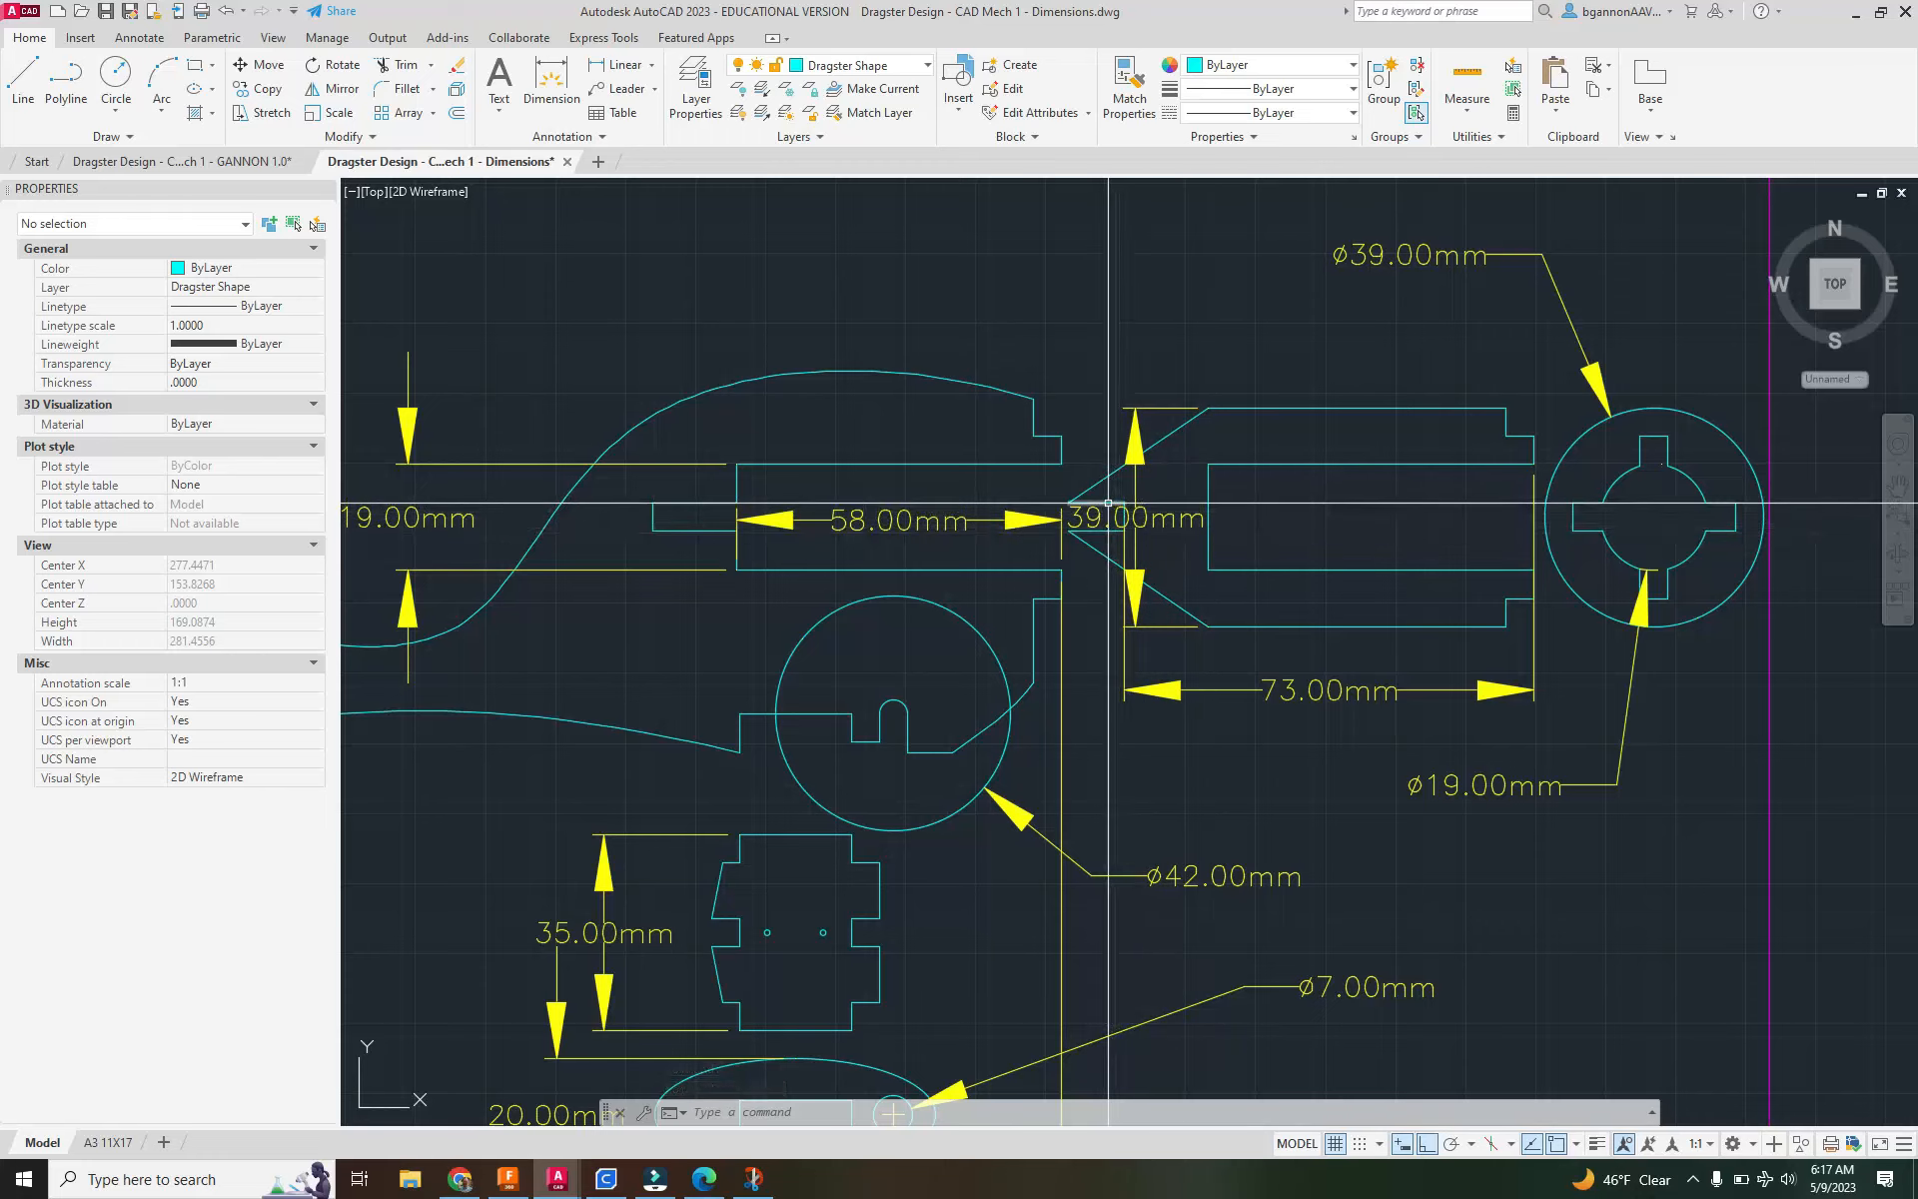
pyautogui.click(228, 162)
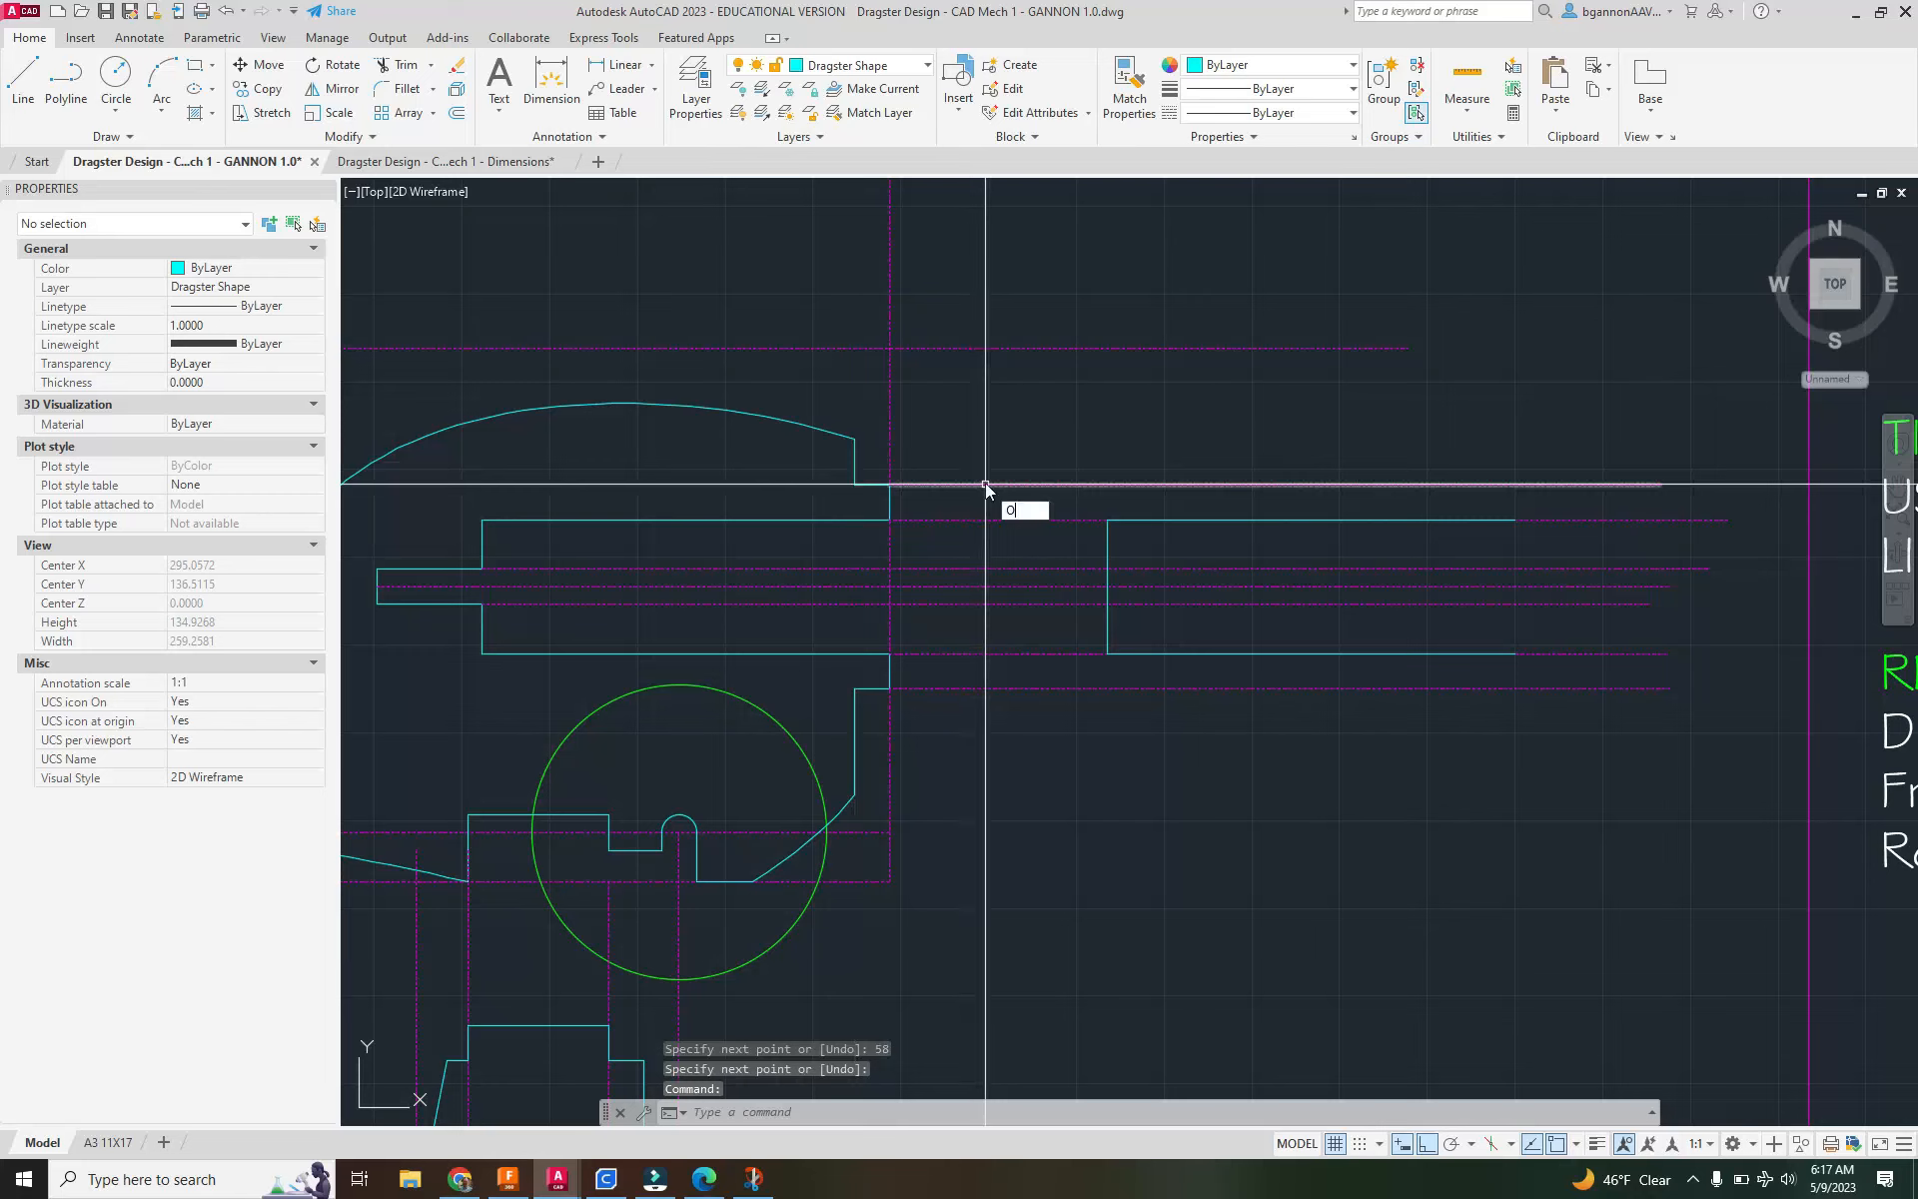
# Offset the inner rectangle's vertical edge 15 mm to the left, toward the body.
pyautogui.write('o')
pyautogui.press('Return')
pyautogui.write('15')
pyautogui.press('Return')
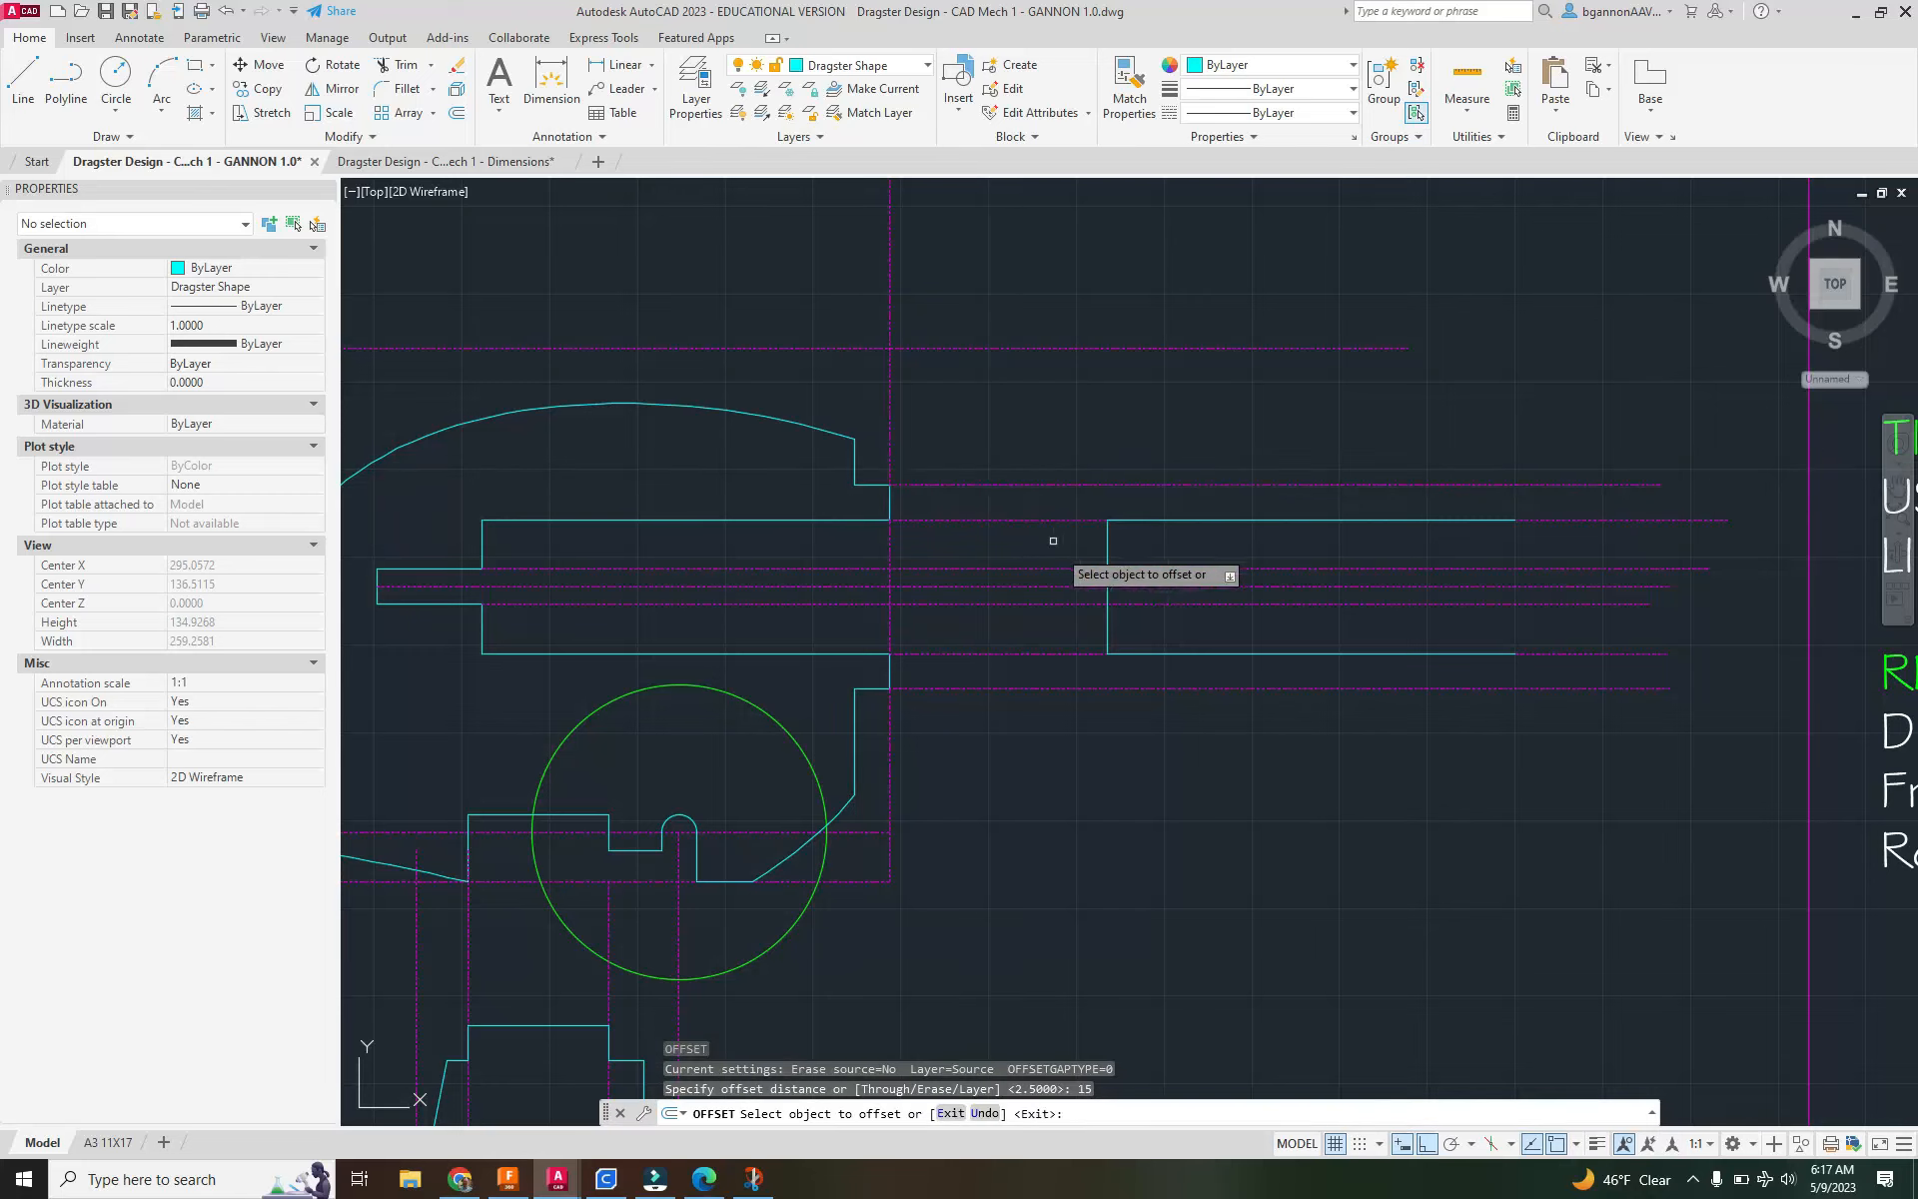
pyautogui.click(1105, 552)
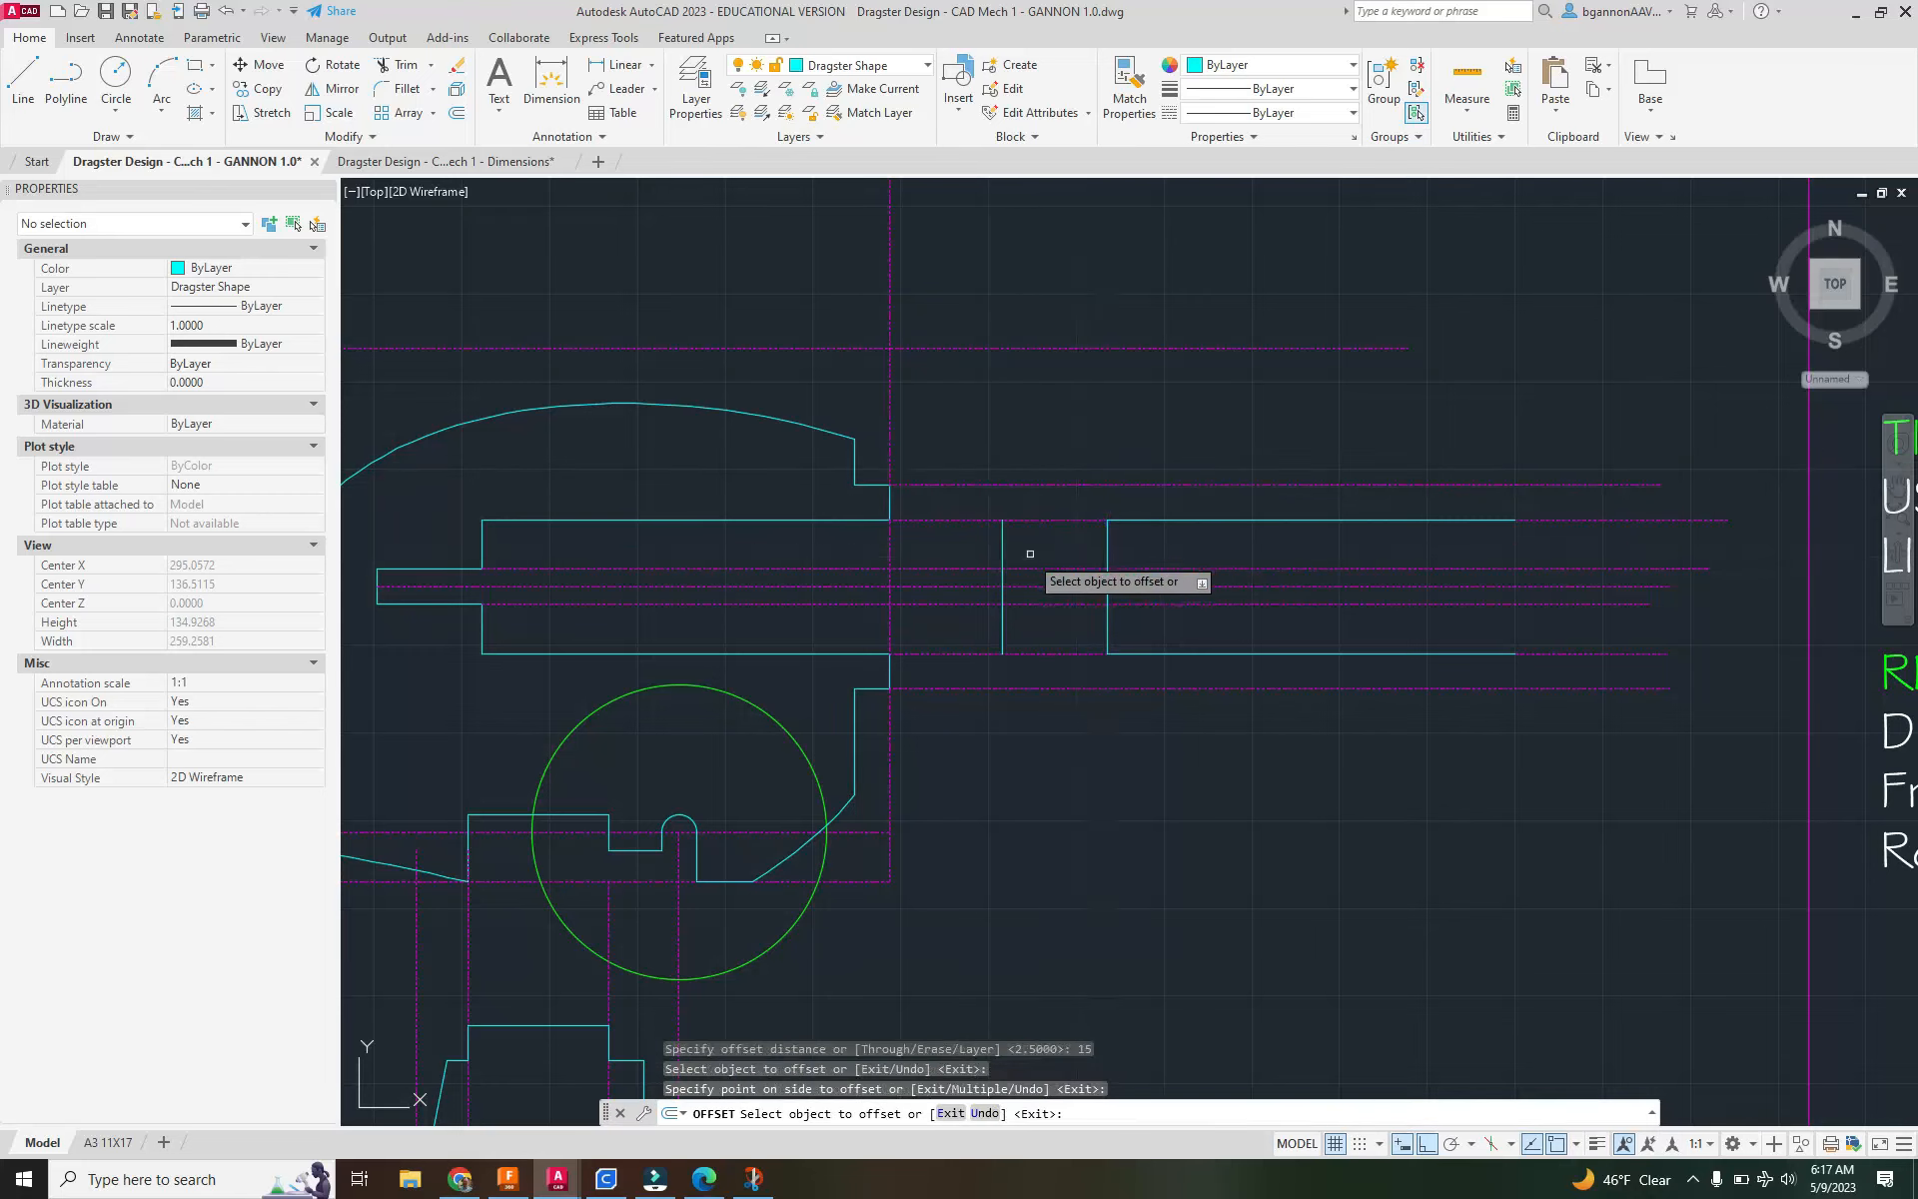
pyautogui.click(1027, 548)
pyautogui.press('Escape')
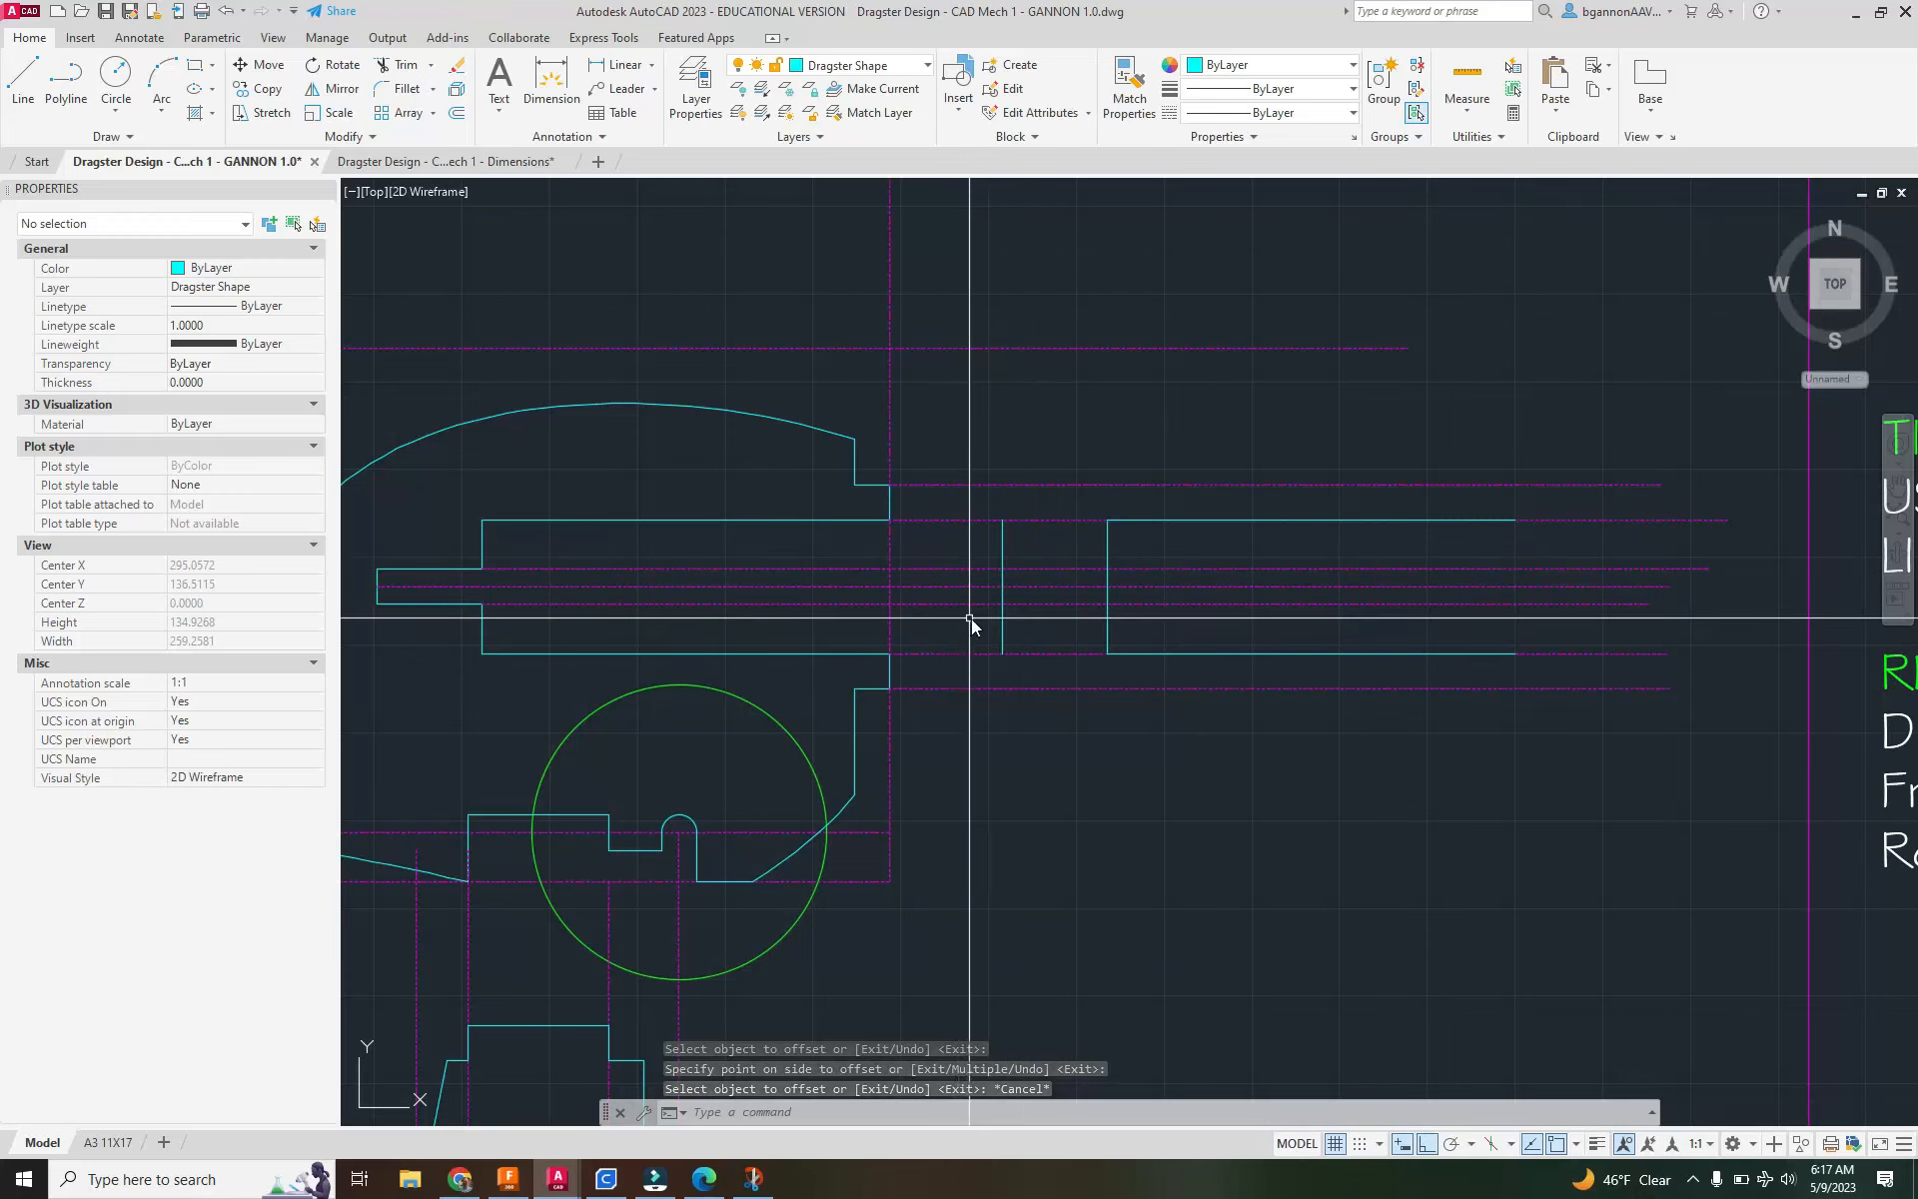
# Draw two 10 mm horizontal lines leftward from the offset line along the narrow slot's upper and lower guide lines.
pyautogui.write('l')
pyautogui.press('Return')
pyautogui.click(1002, 570)
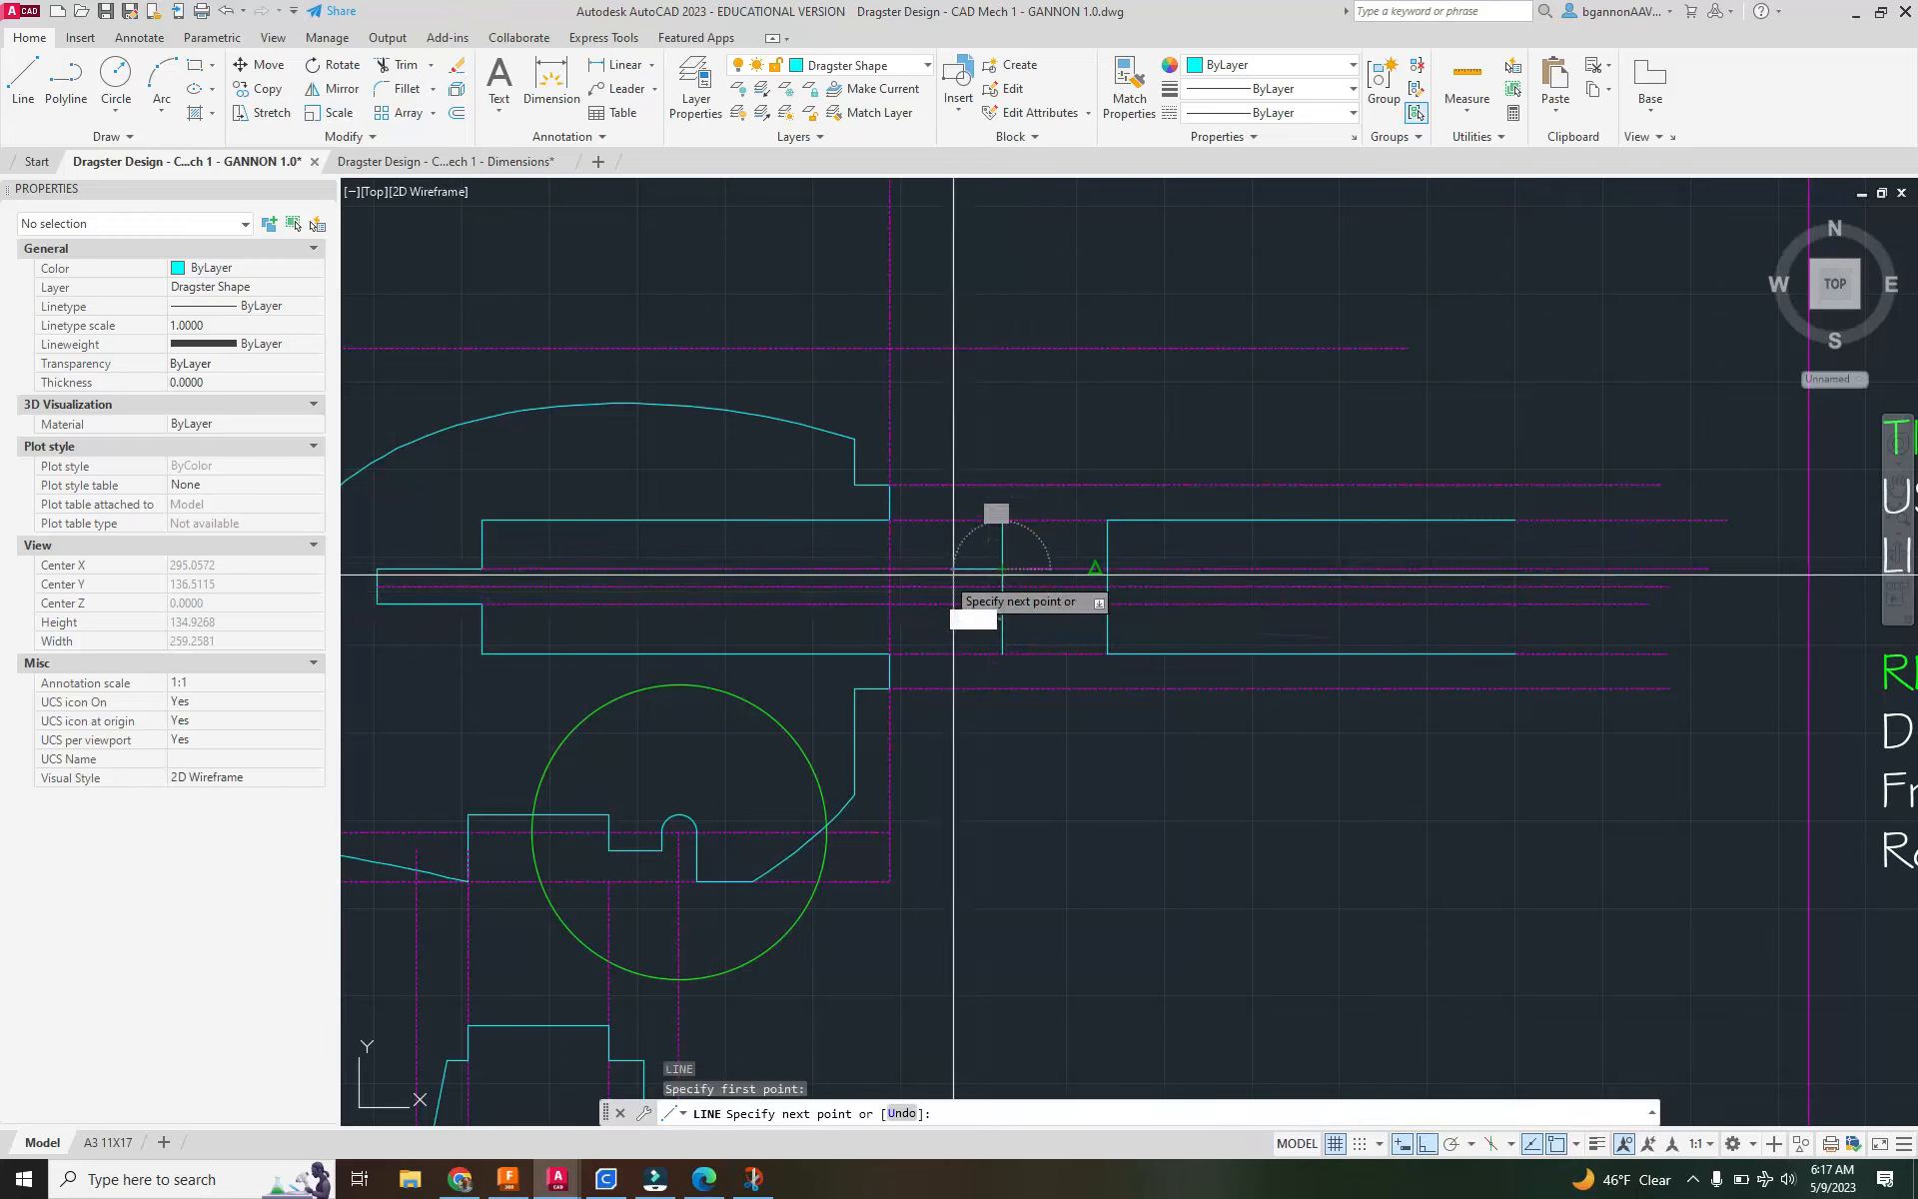
pyautogui.write('10')
pyautogui.press('Return')
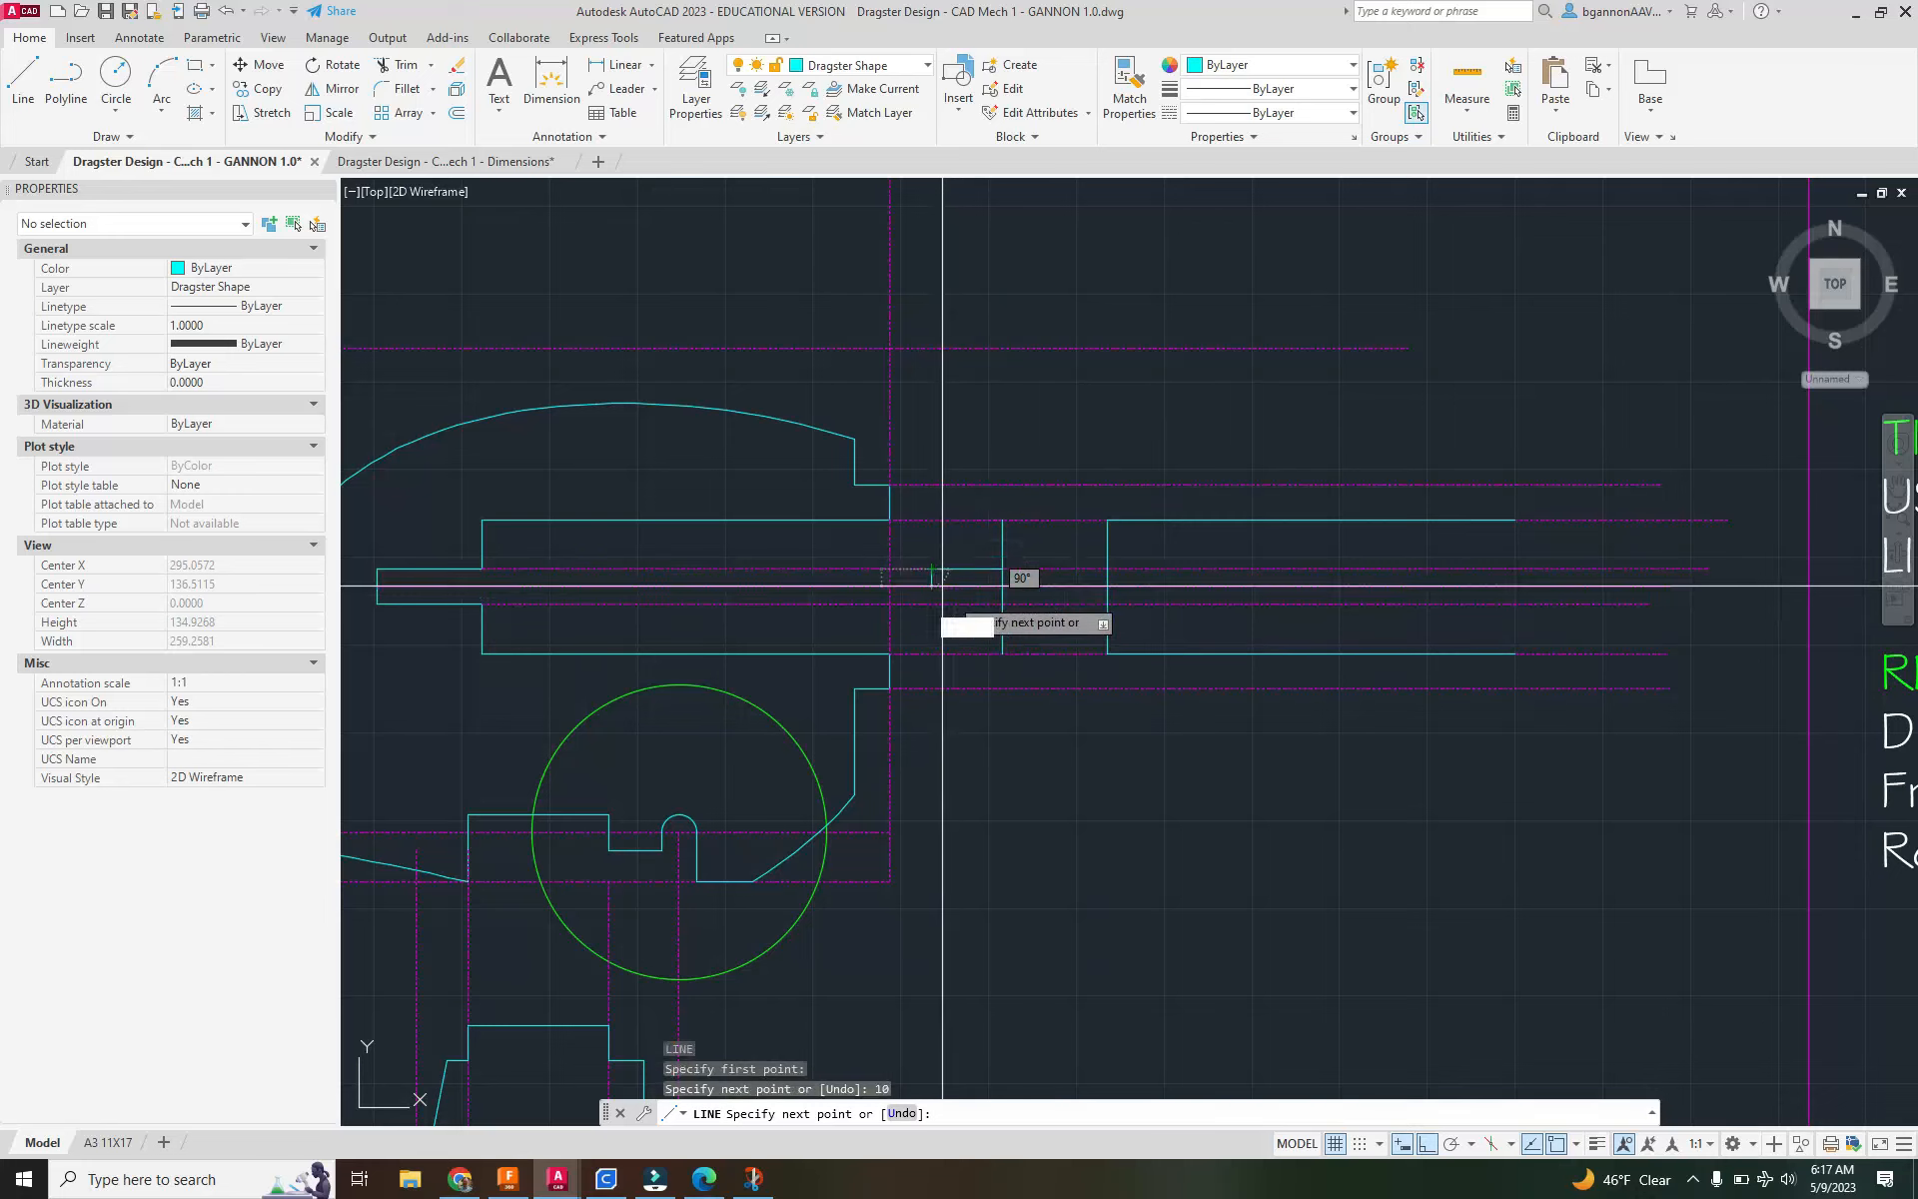
pyautogui.press('Return')
pyautogui.press('Return')
pyautogui.click(1002, 600)
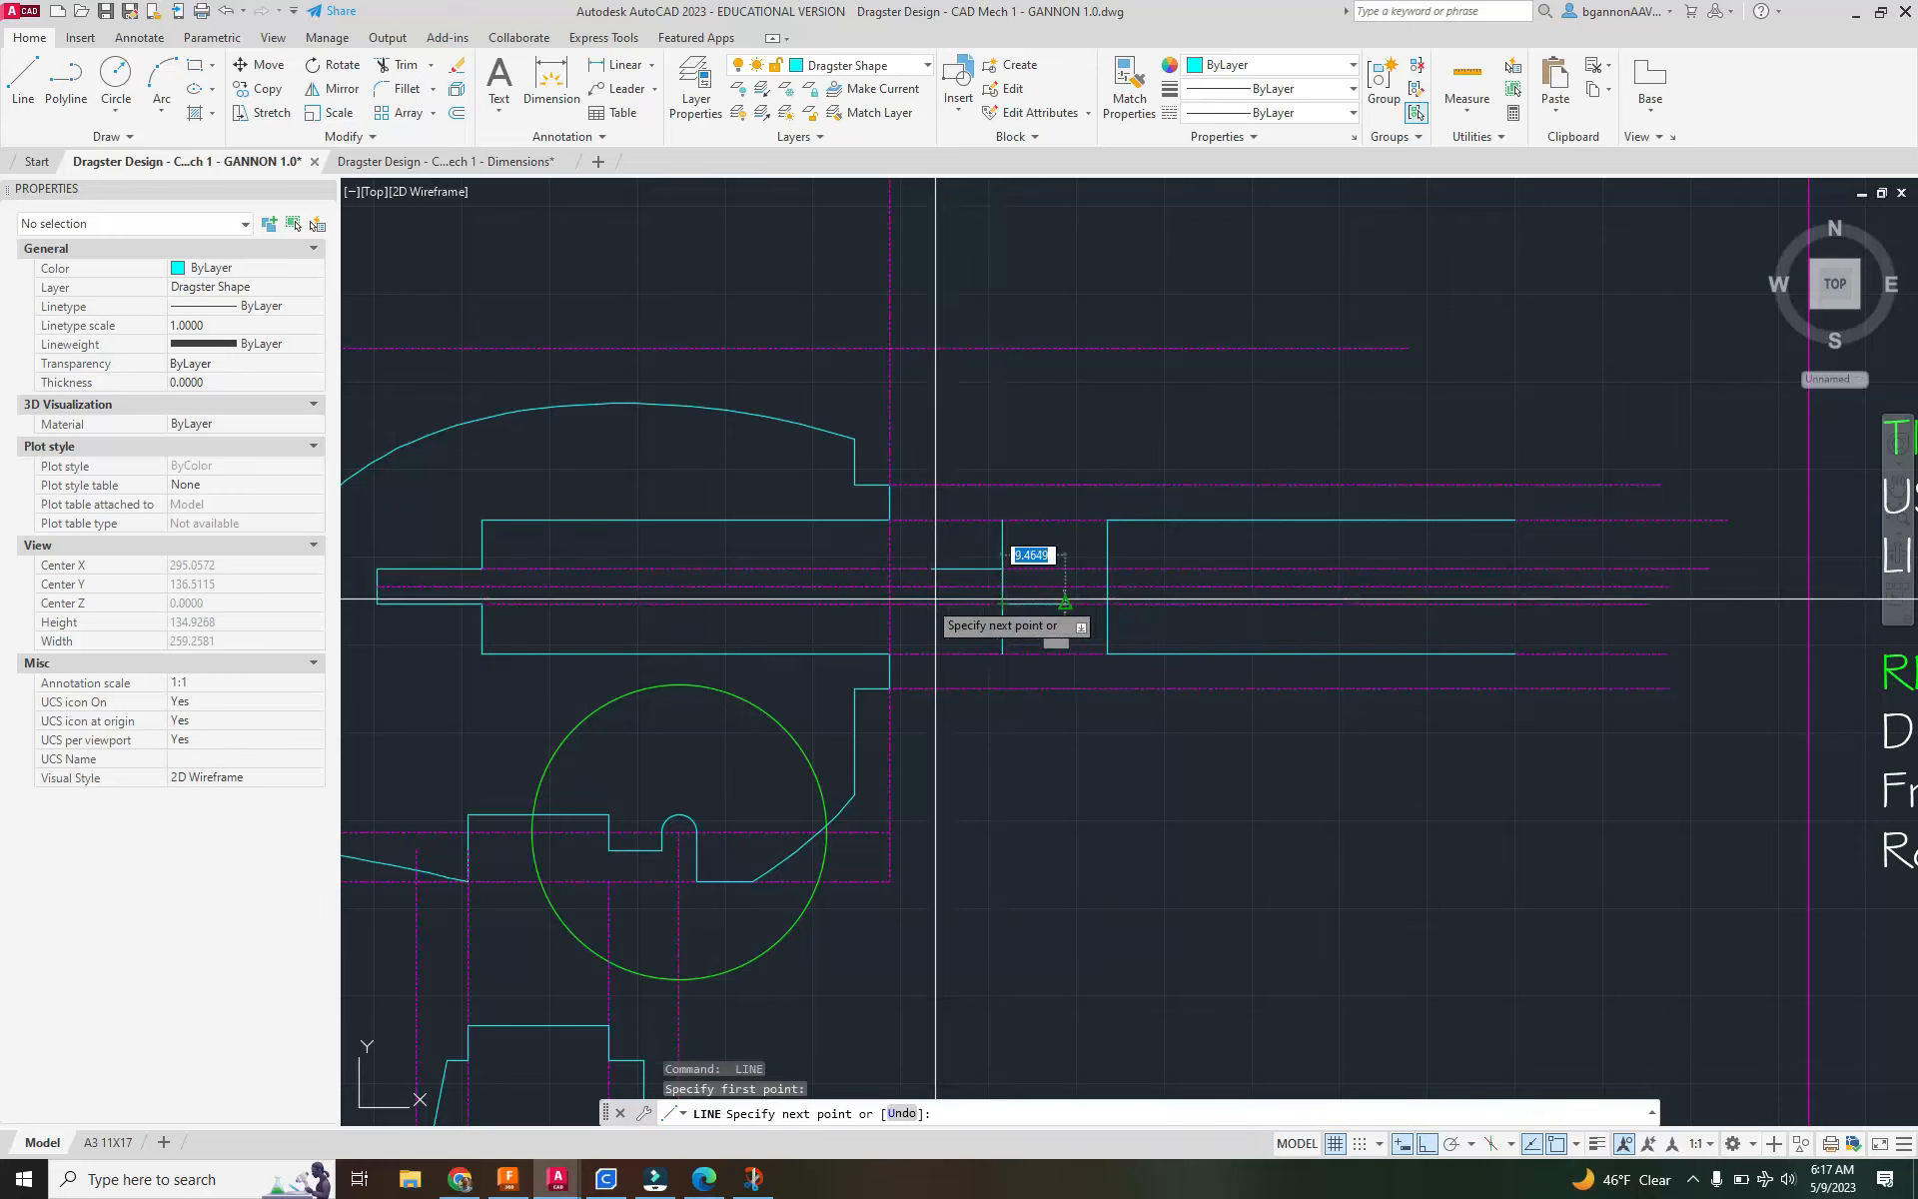
pyautogui.write('10')
pyautogui.press('Return')
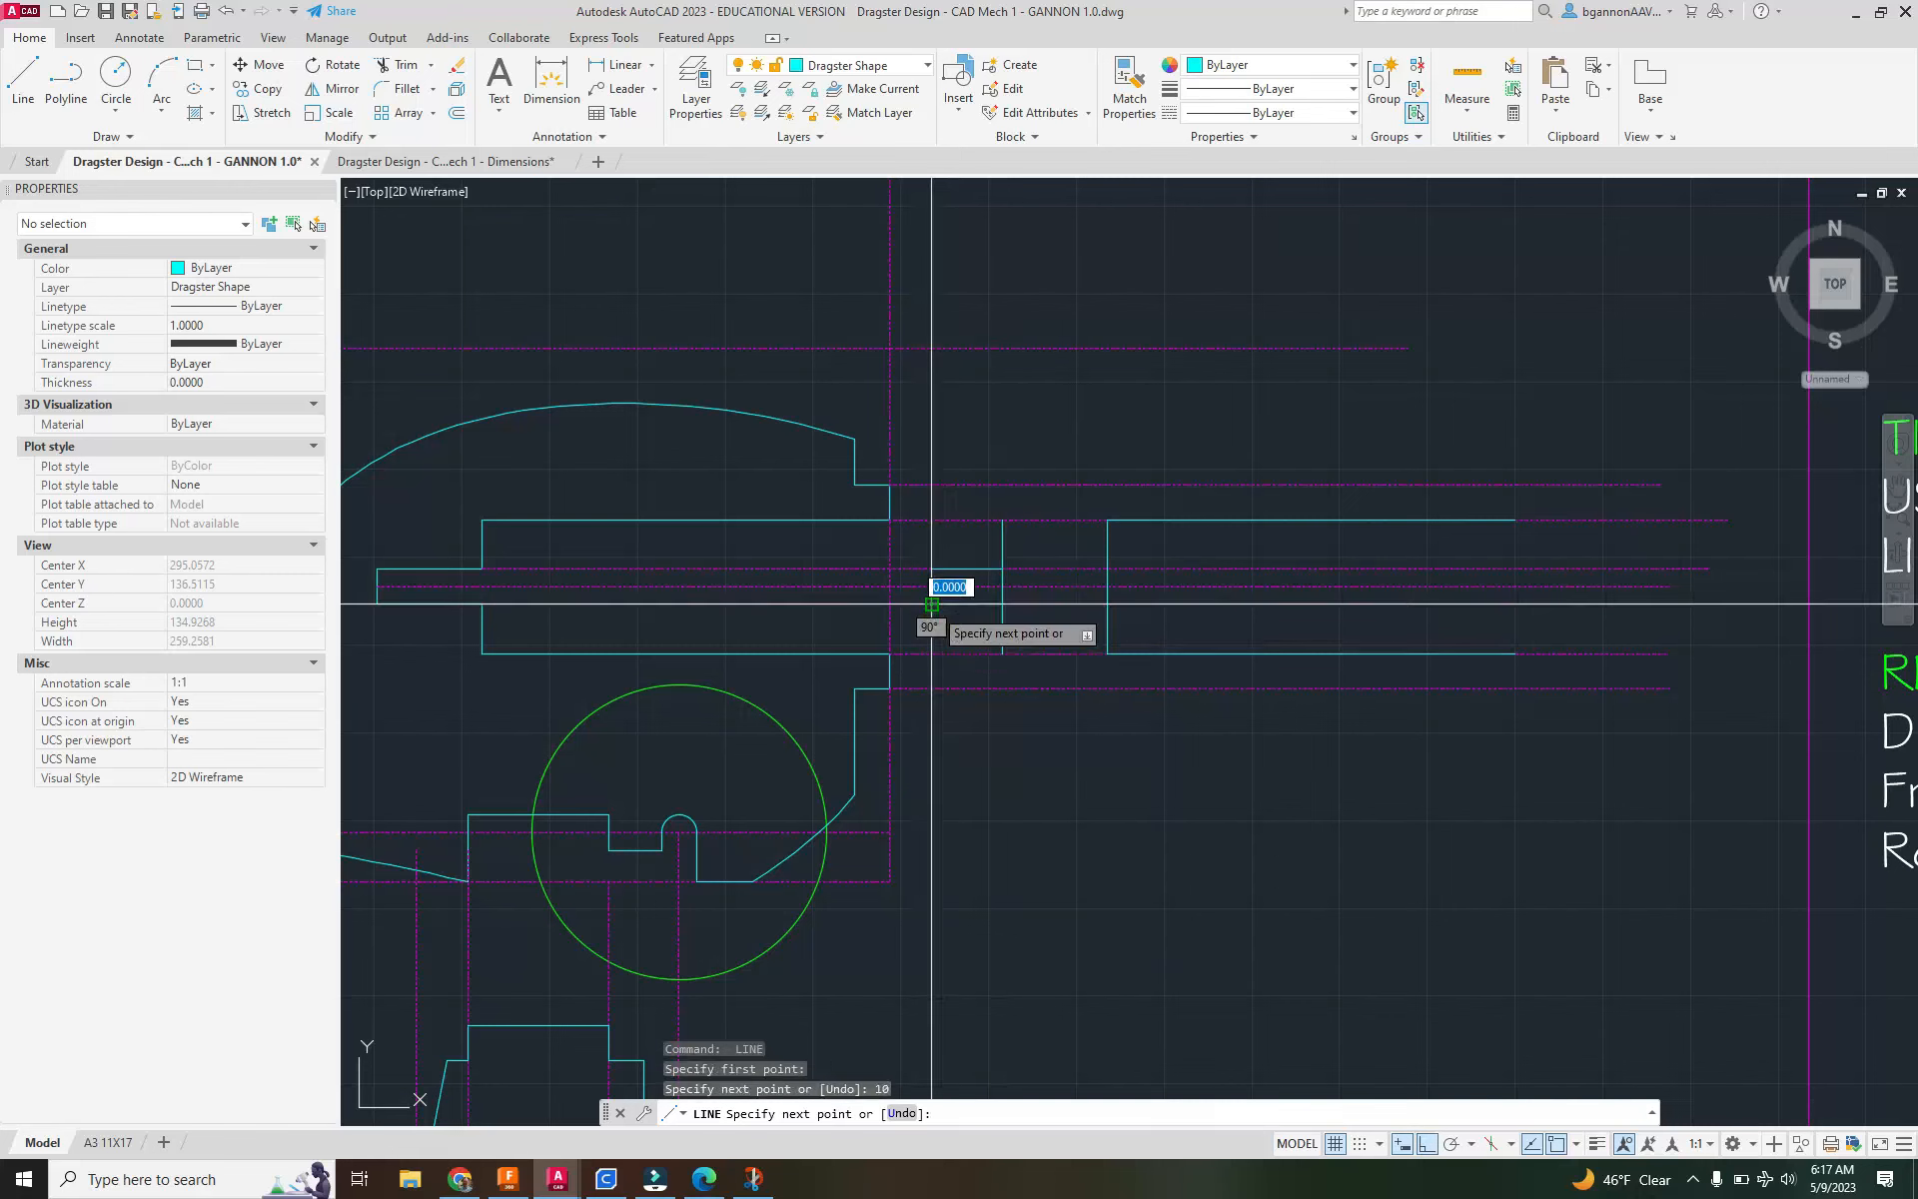
pyautogui.press('Escape')
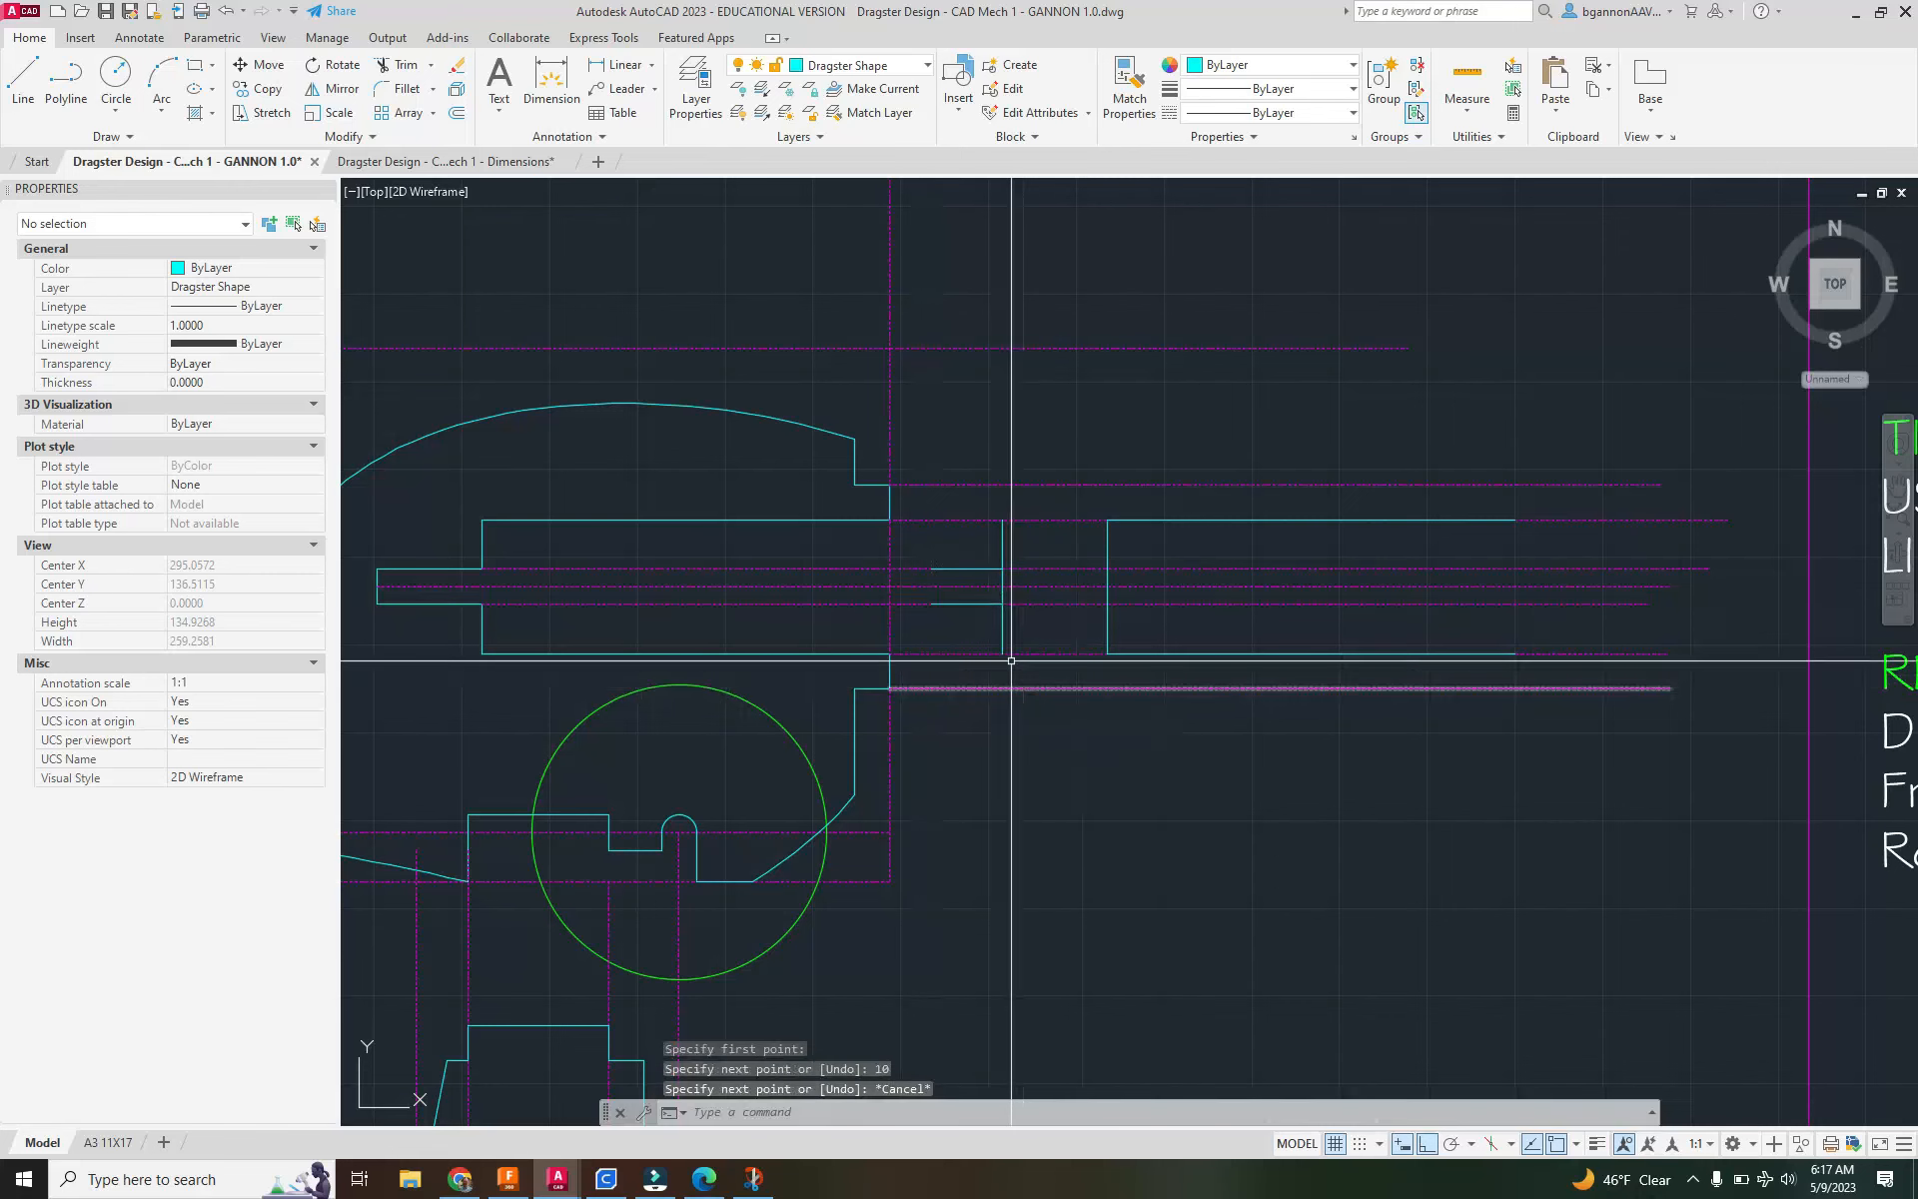
# Recheck the rear part in the Dimensions drawing, and stretch the inner rectangle's vertical edge upward past the upper outer tab guide line.
pyautogui.click(435, 169)
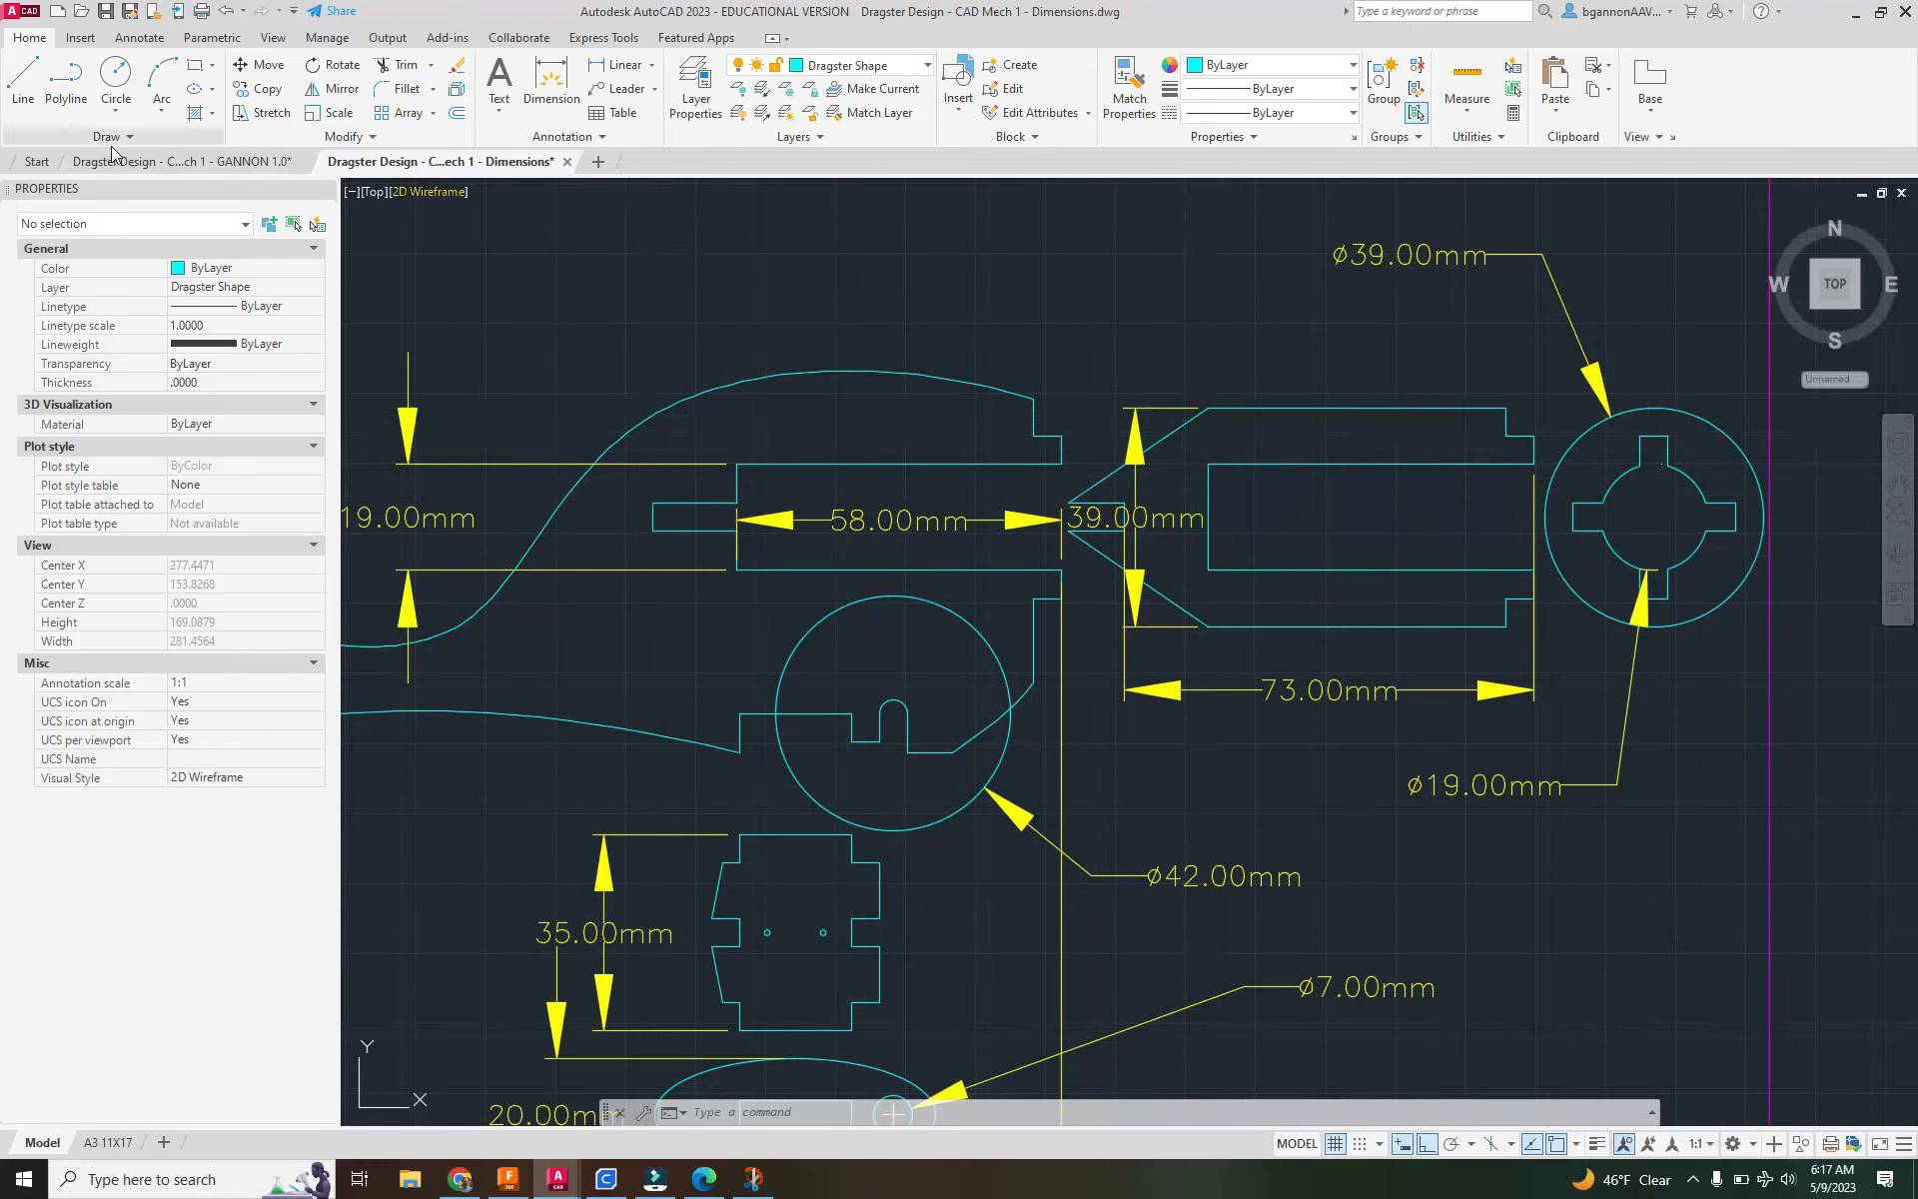
pyautogui.click(158, 161)
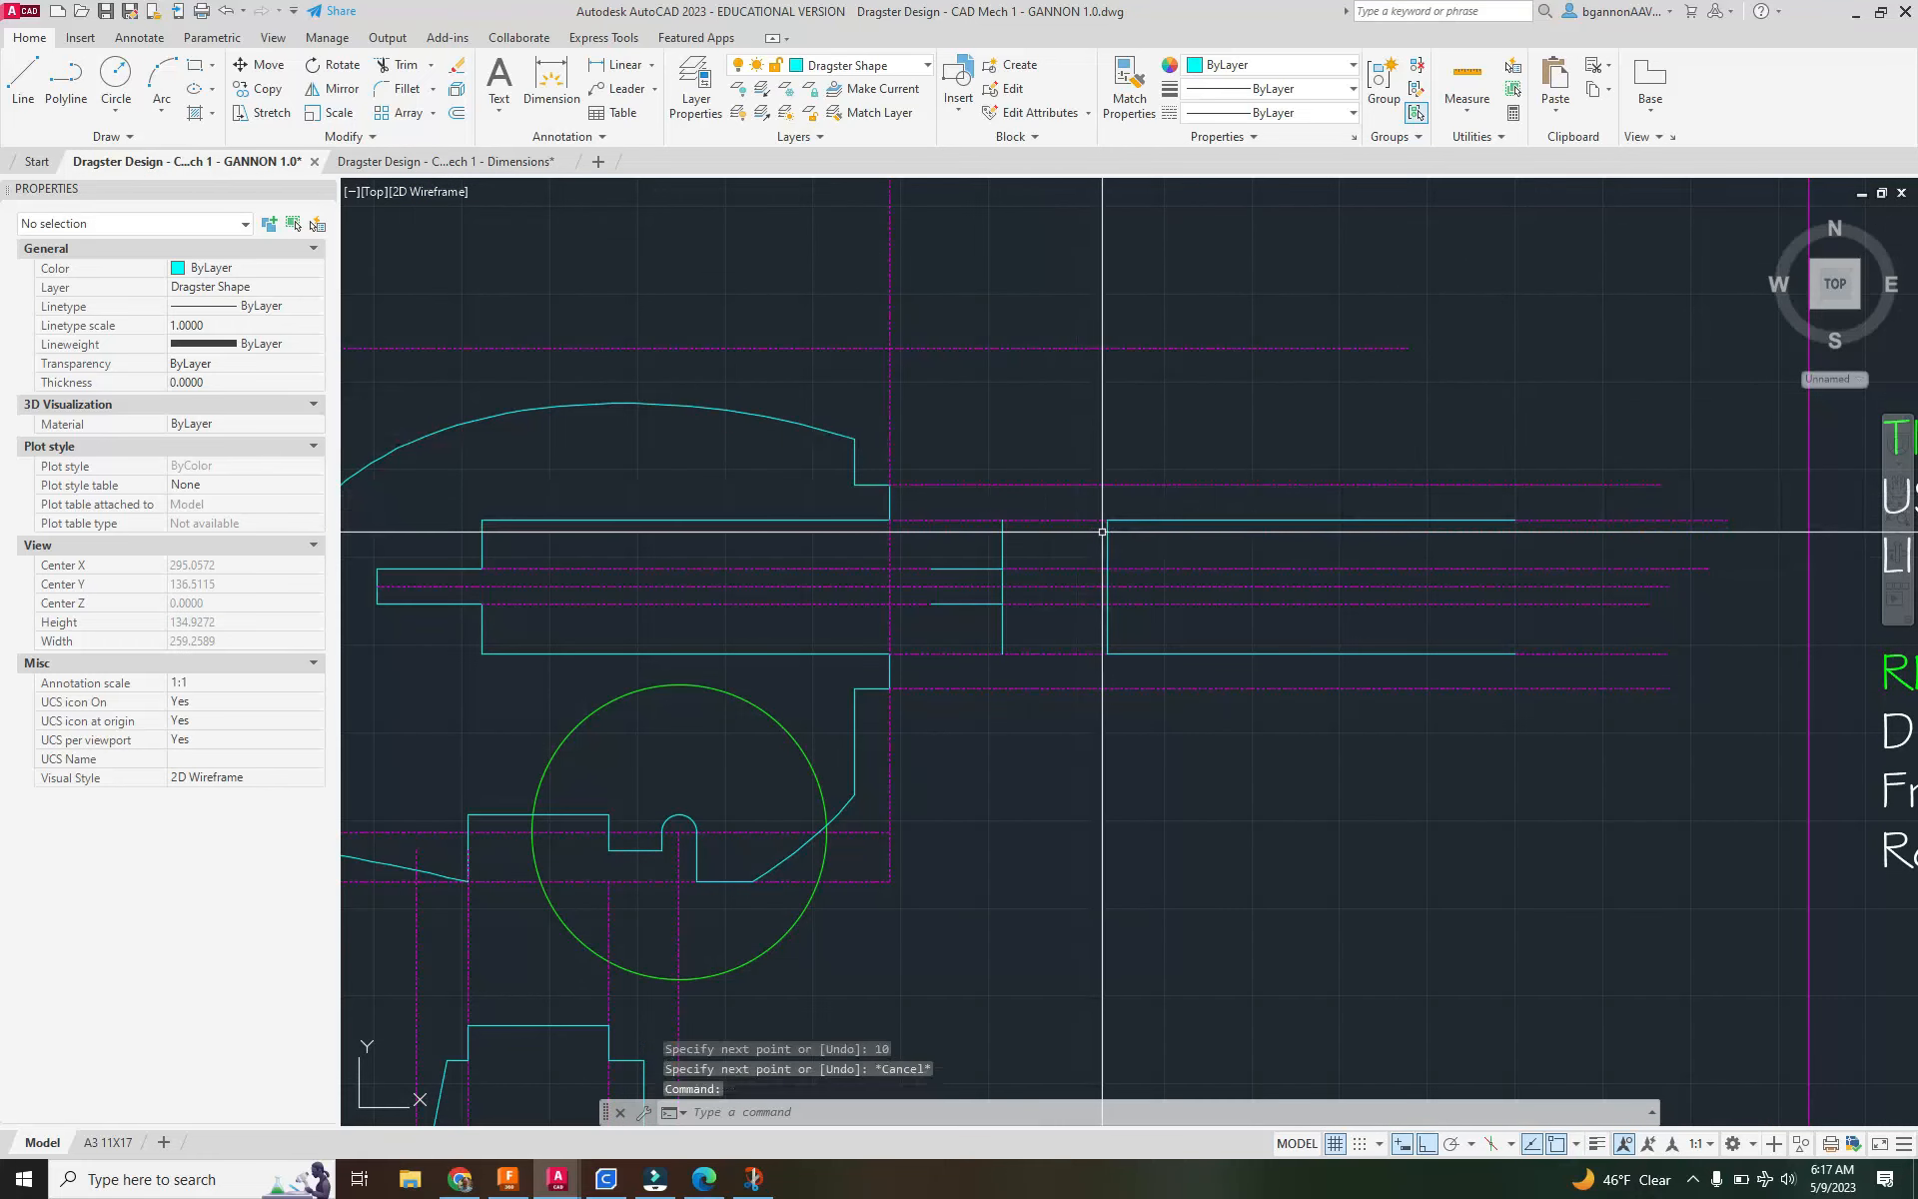
pyautogui.click(1107, 538)
pyautogui.click(1107, 516)
pyautogui.click(1106, 515)
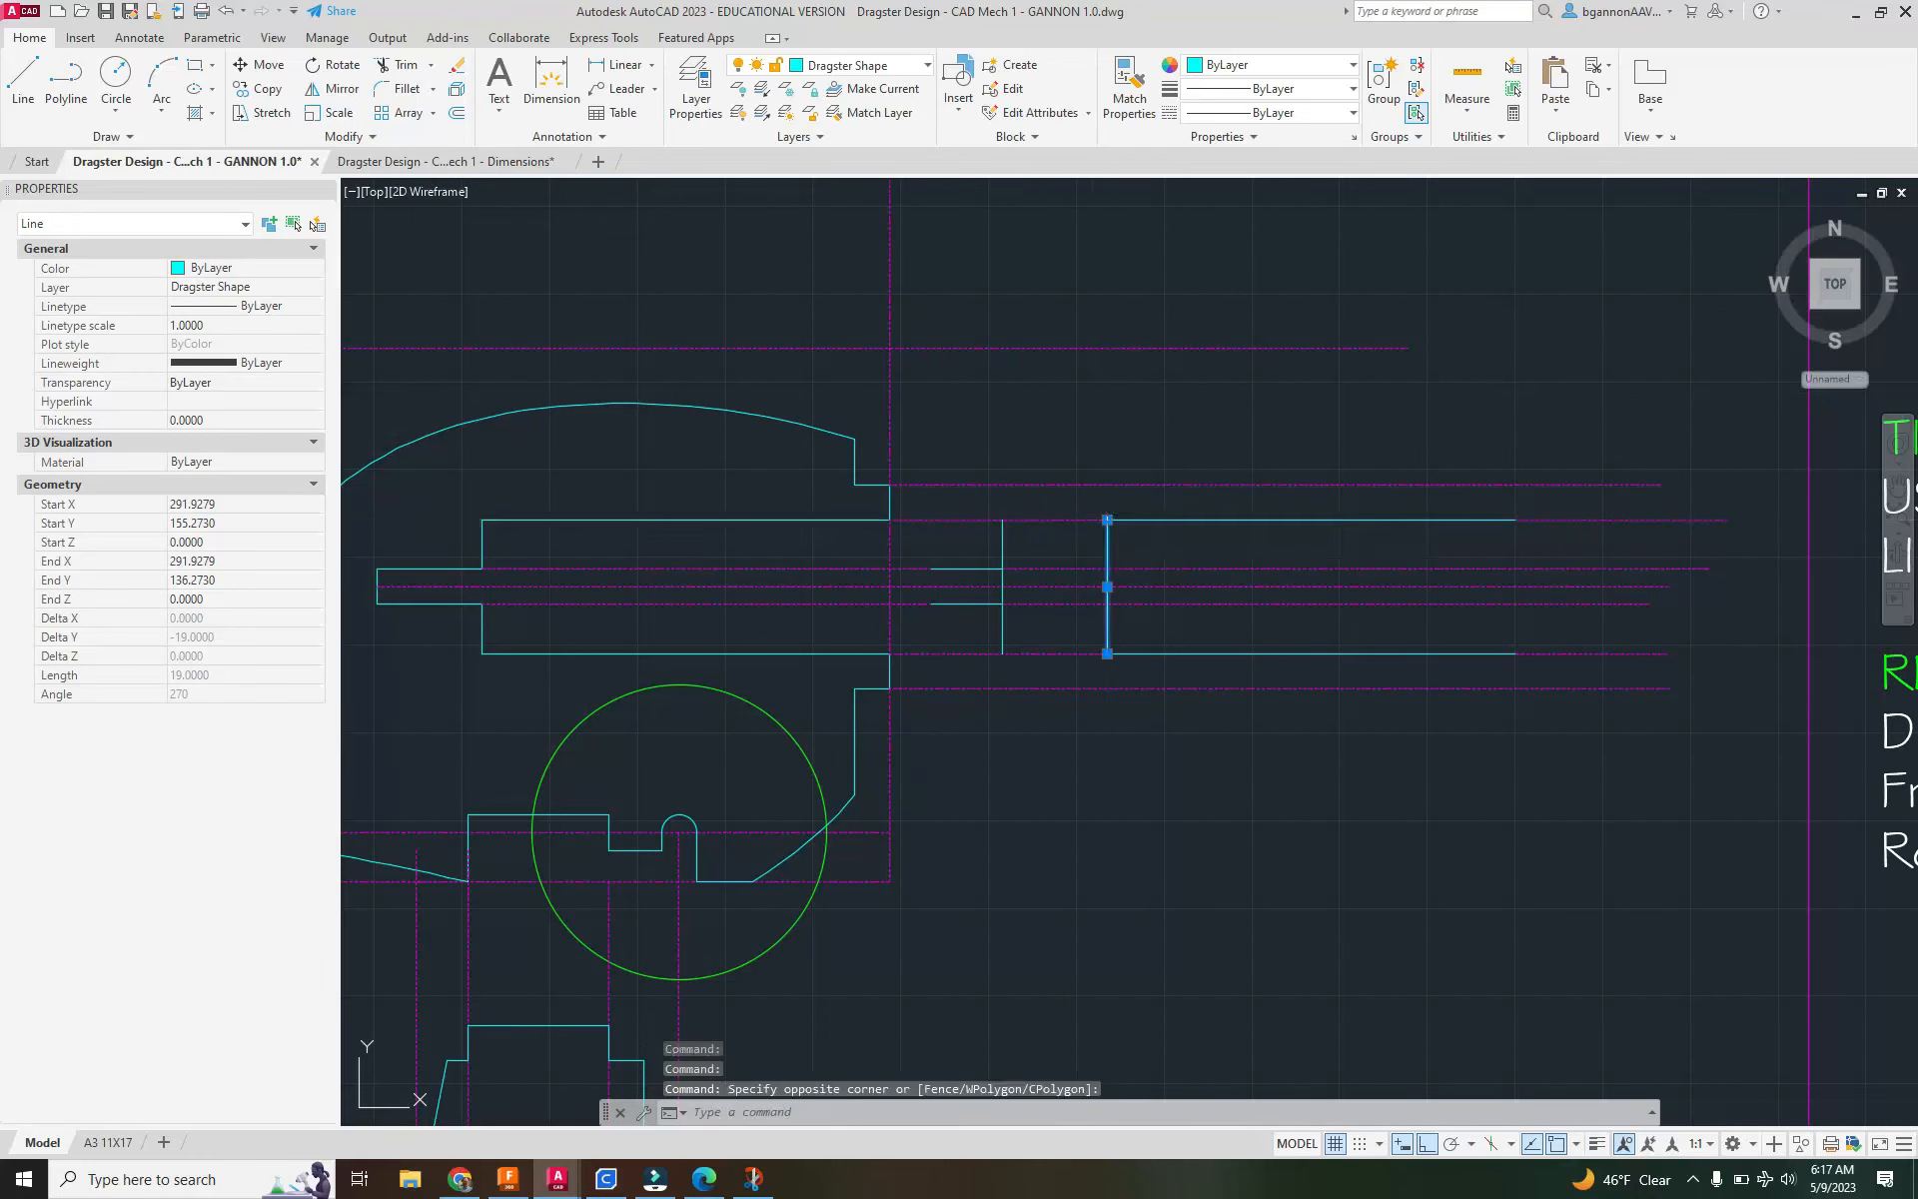
pyautogui.click(1107, 519)
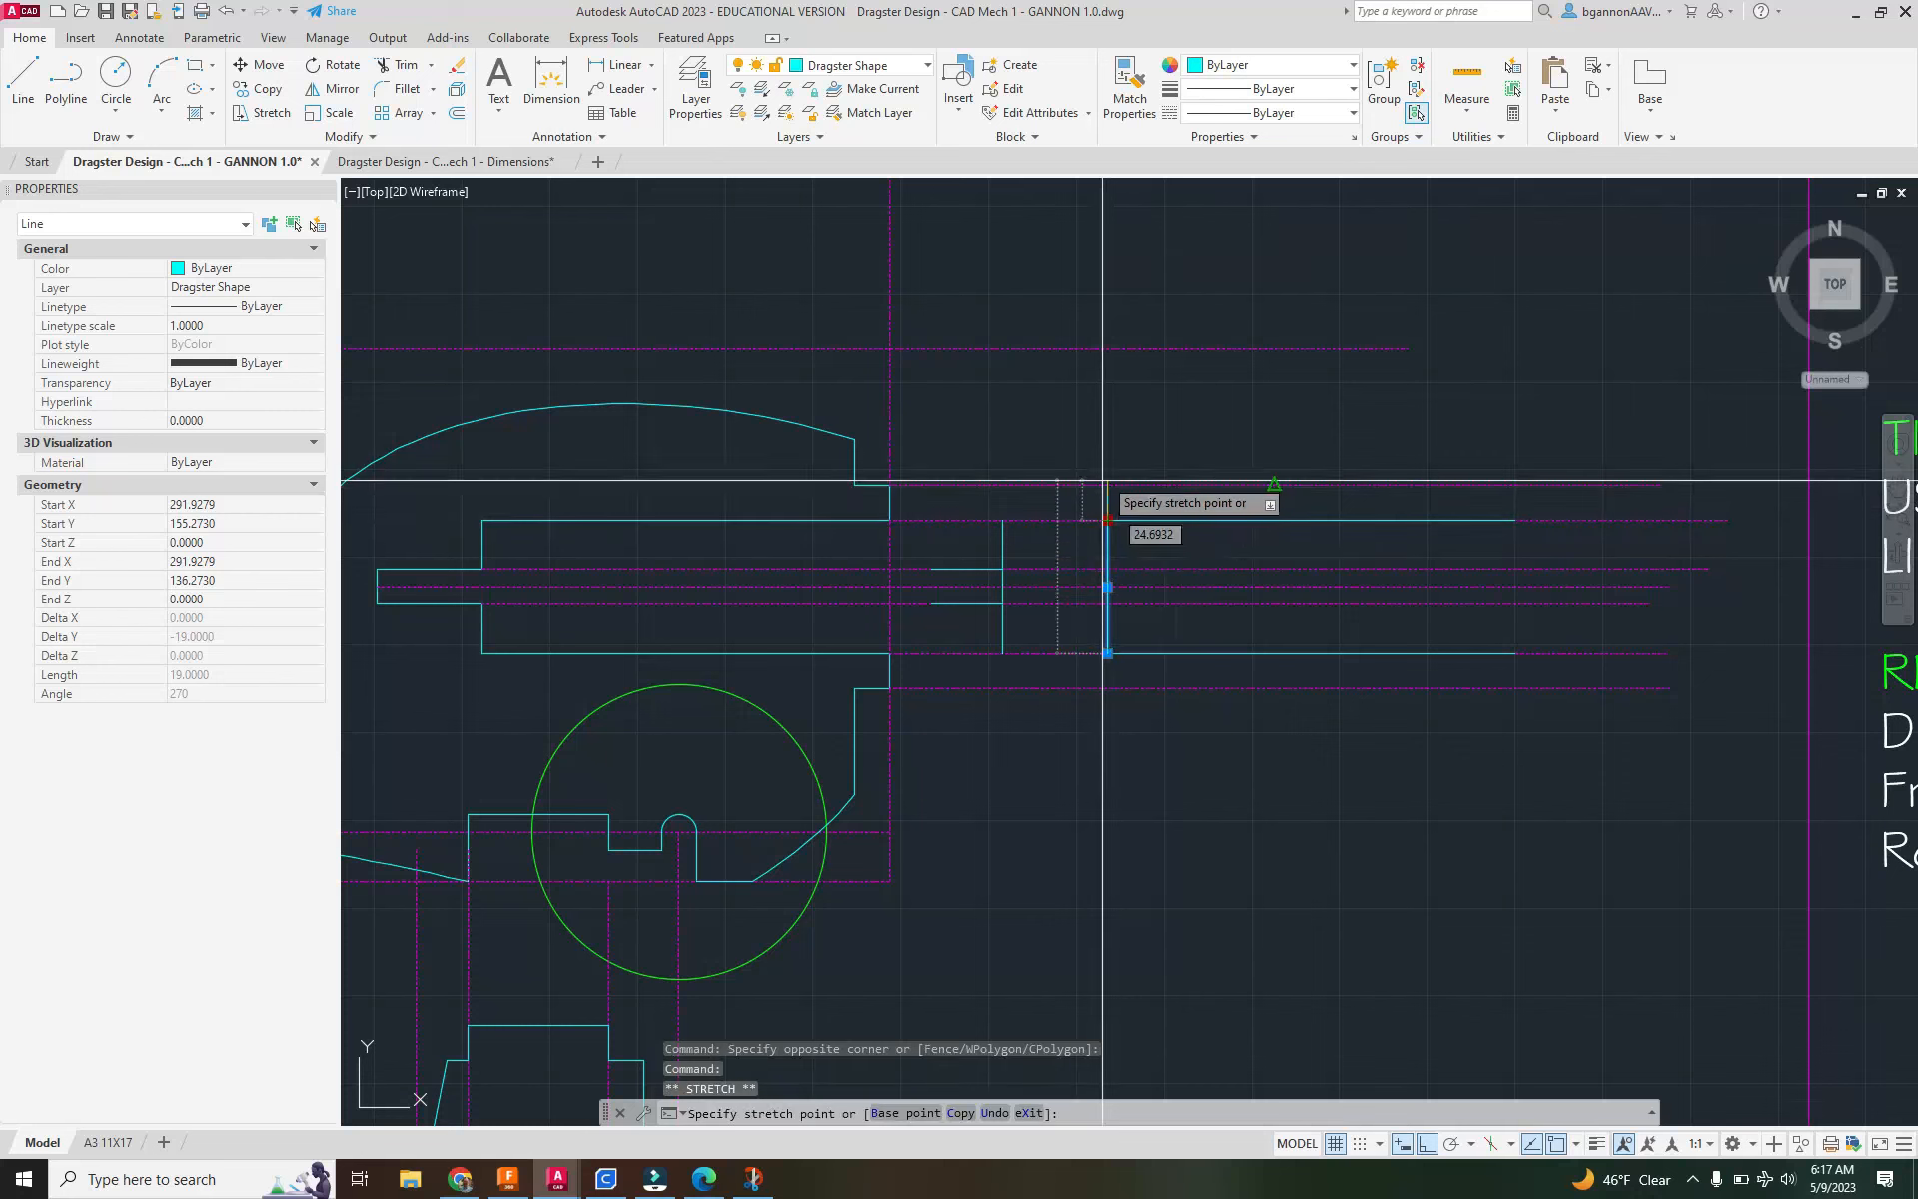
pyautogui.click(1106, 444)
pyautogui.press('space')
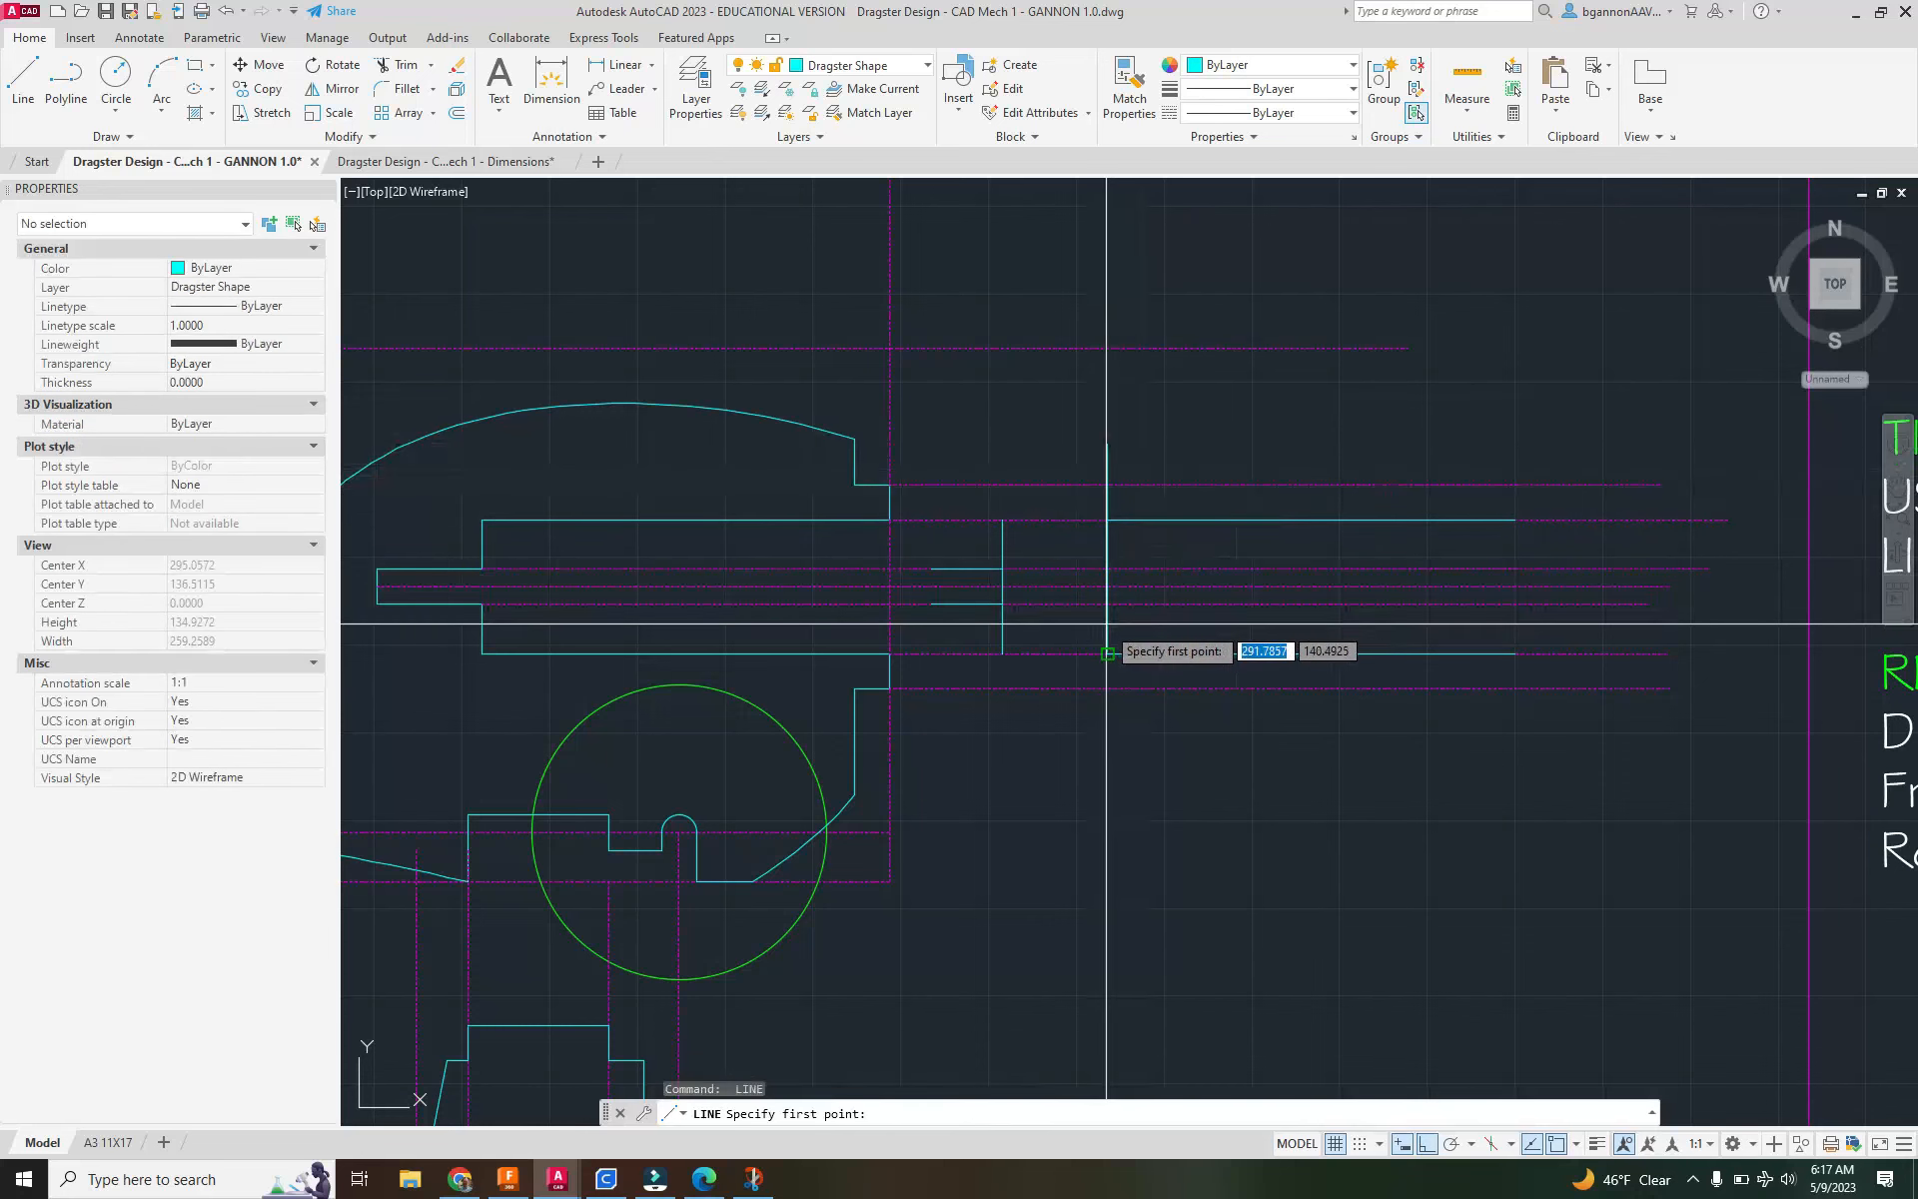
pyautogui.click(1106, 630)
pyautogui.press('Escape')
pyautogui.write('EX')
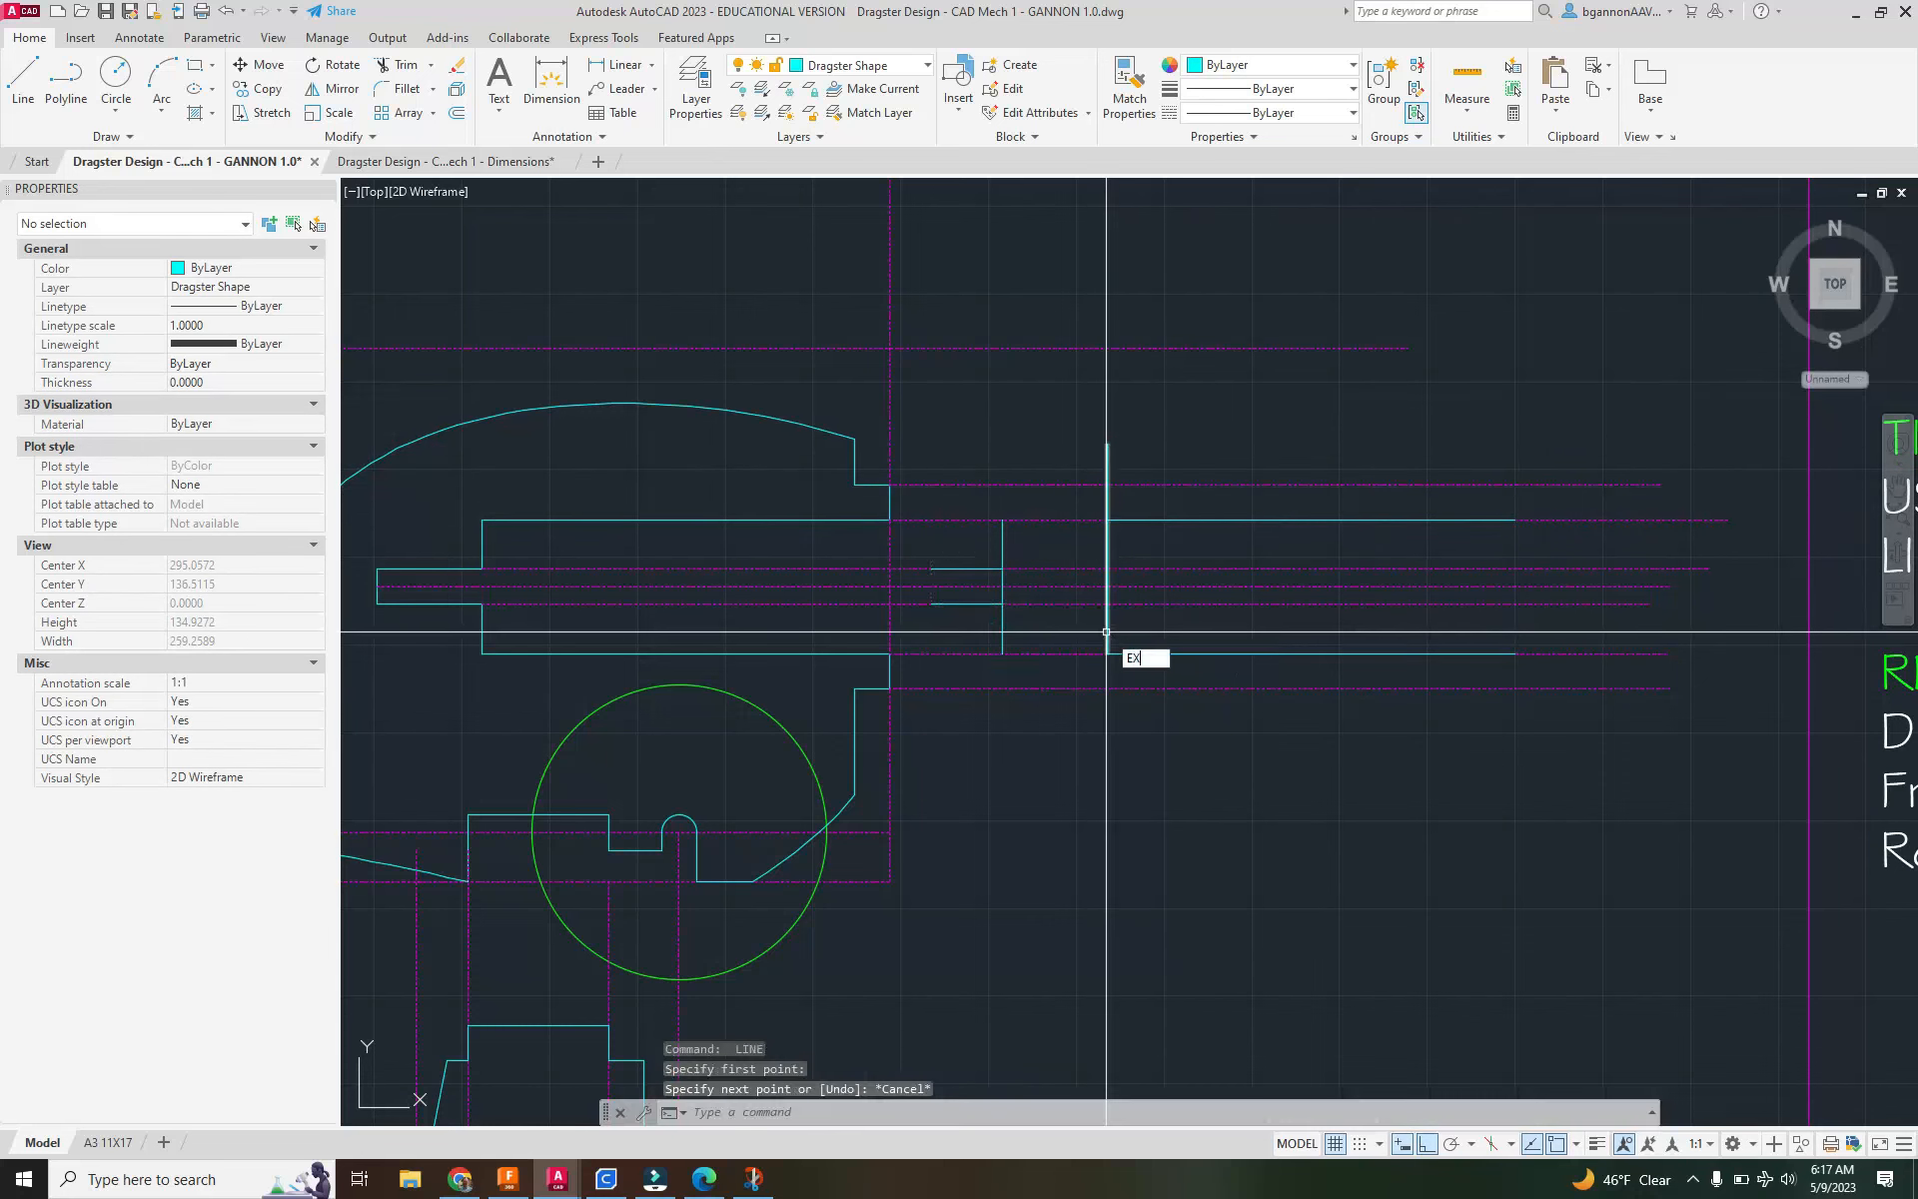
pyautogui.write('T')
pyautogui.press('Return')
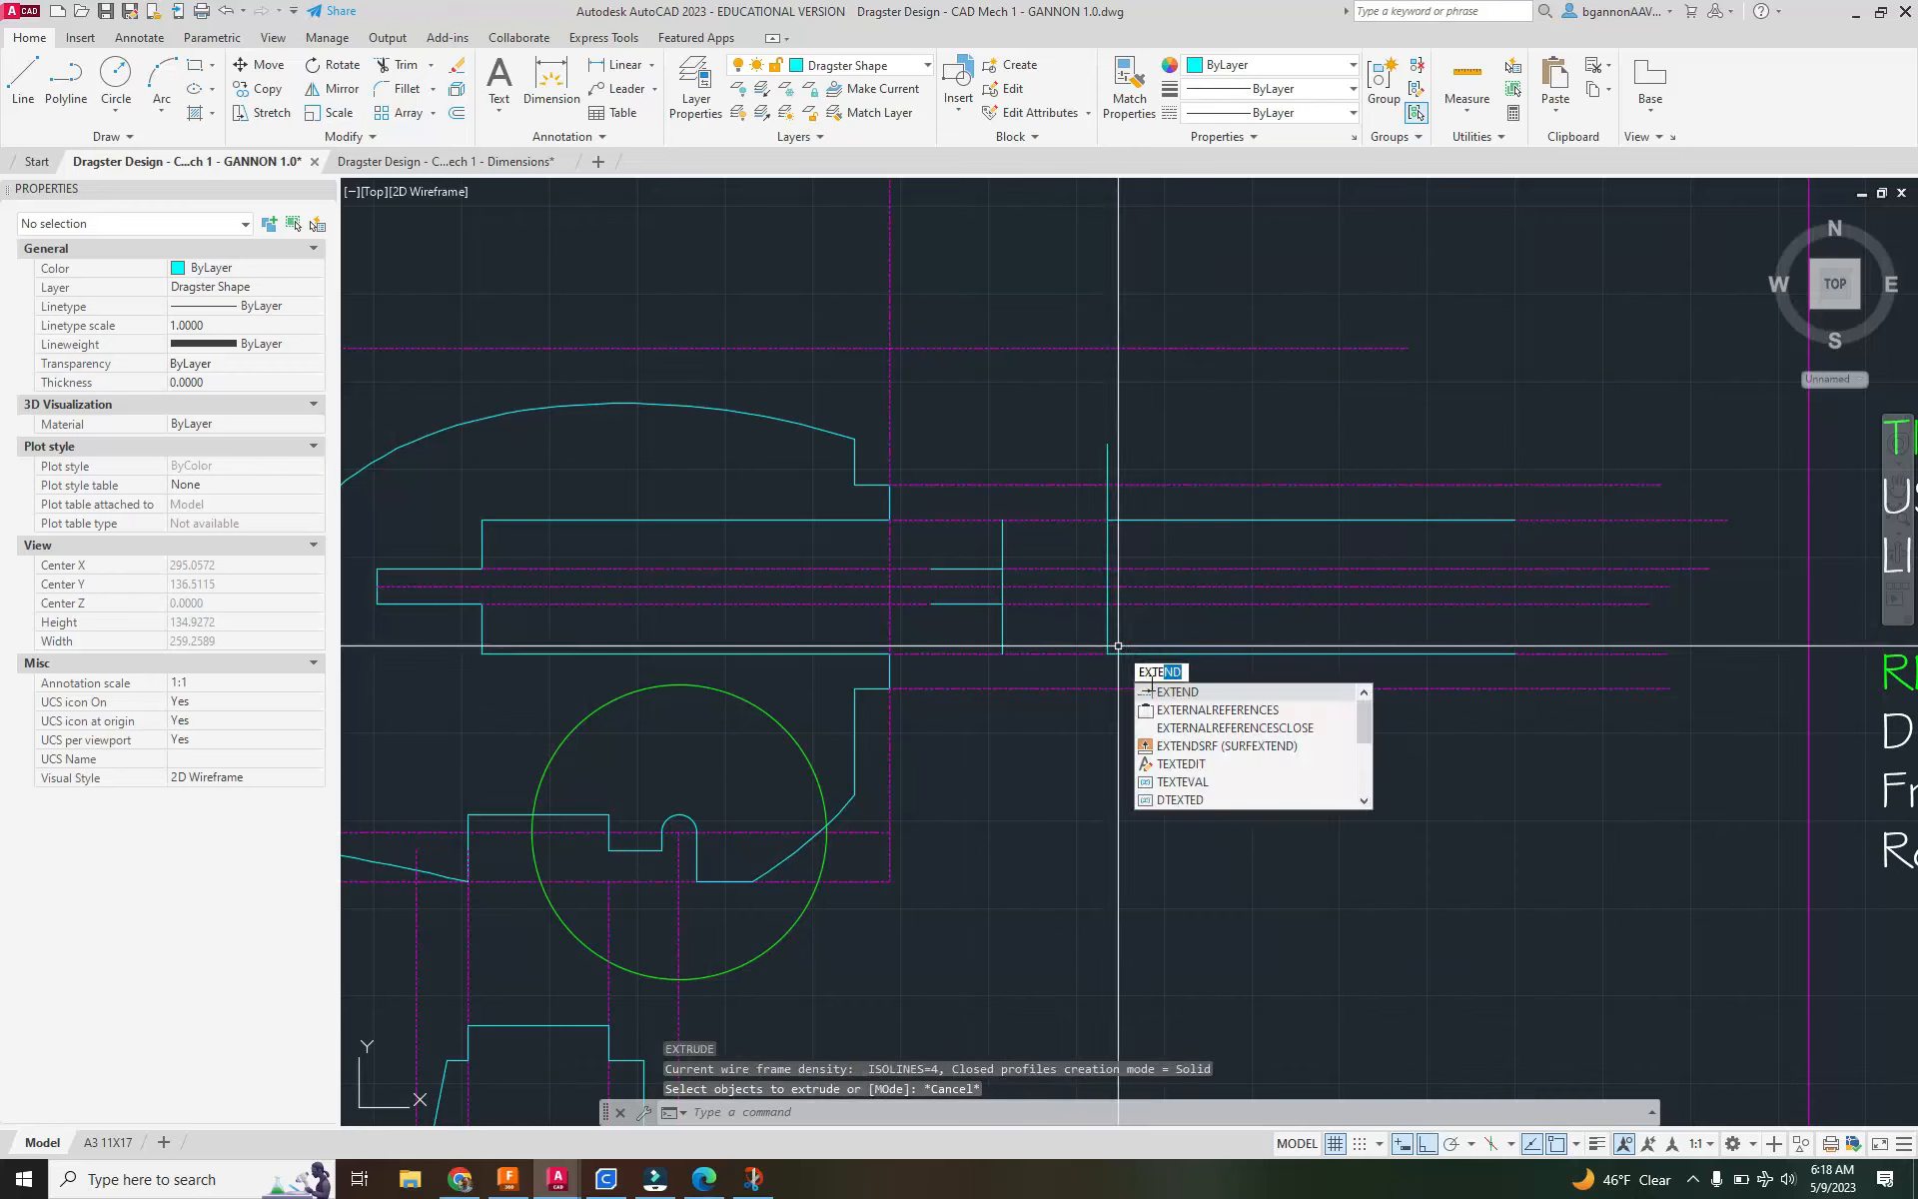
# Extend the lower end of the inner rectangle's vertical edge to the lower outer tab guide line.
pyautogui.write('EXTE')
pyautogui.press('Return')
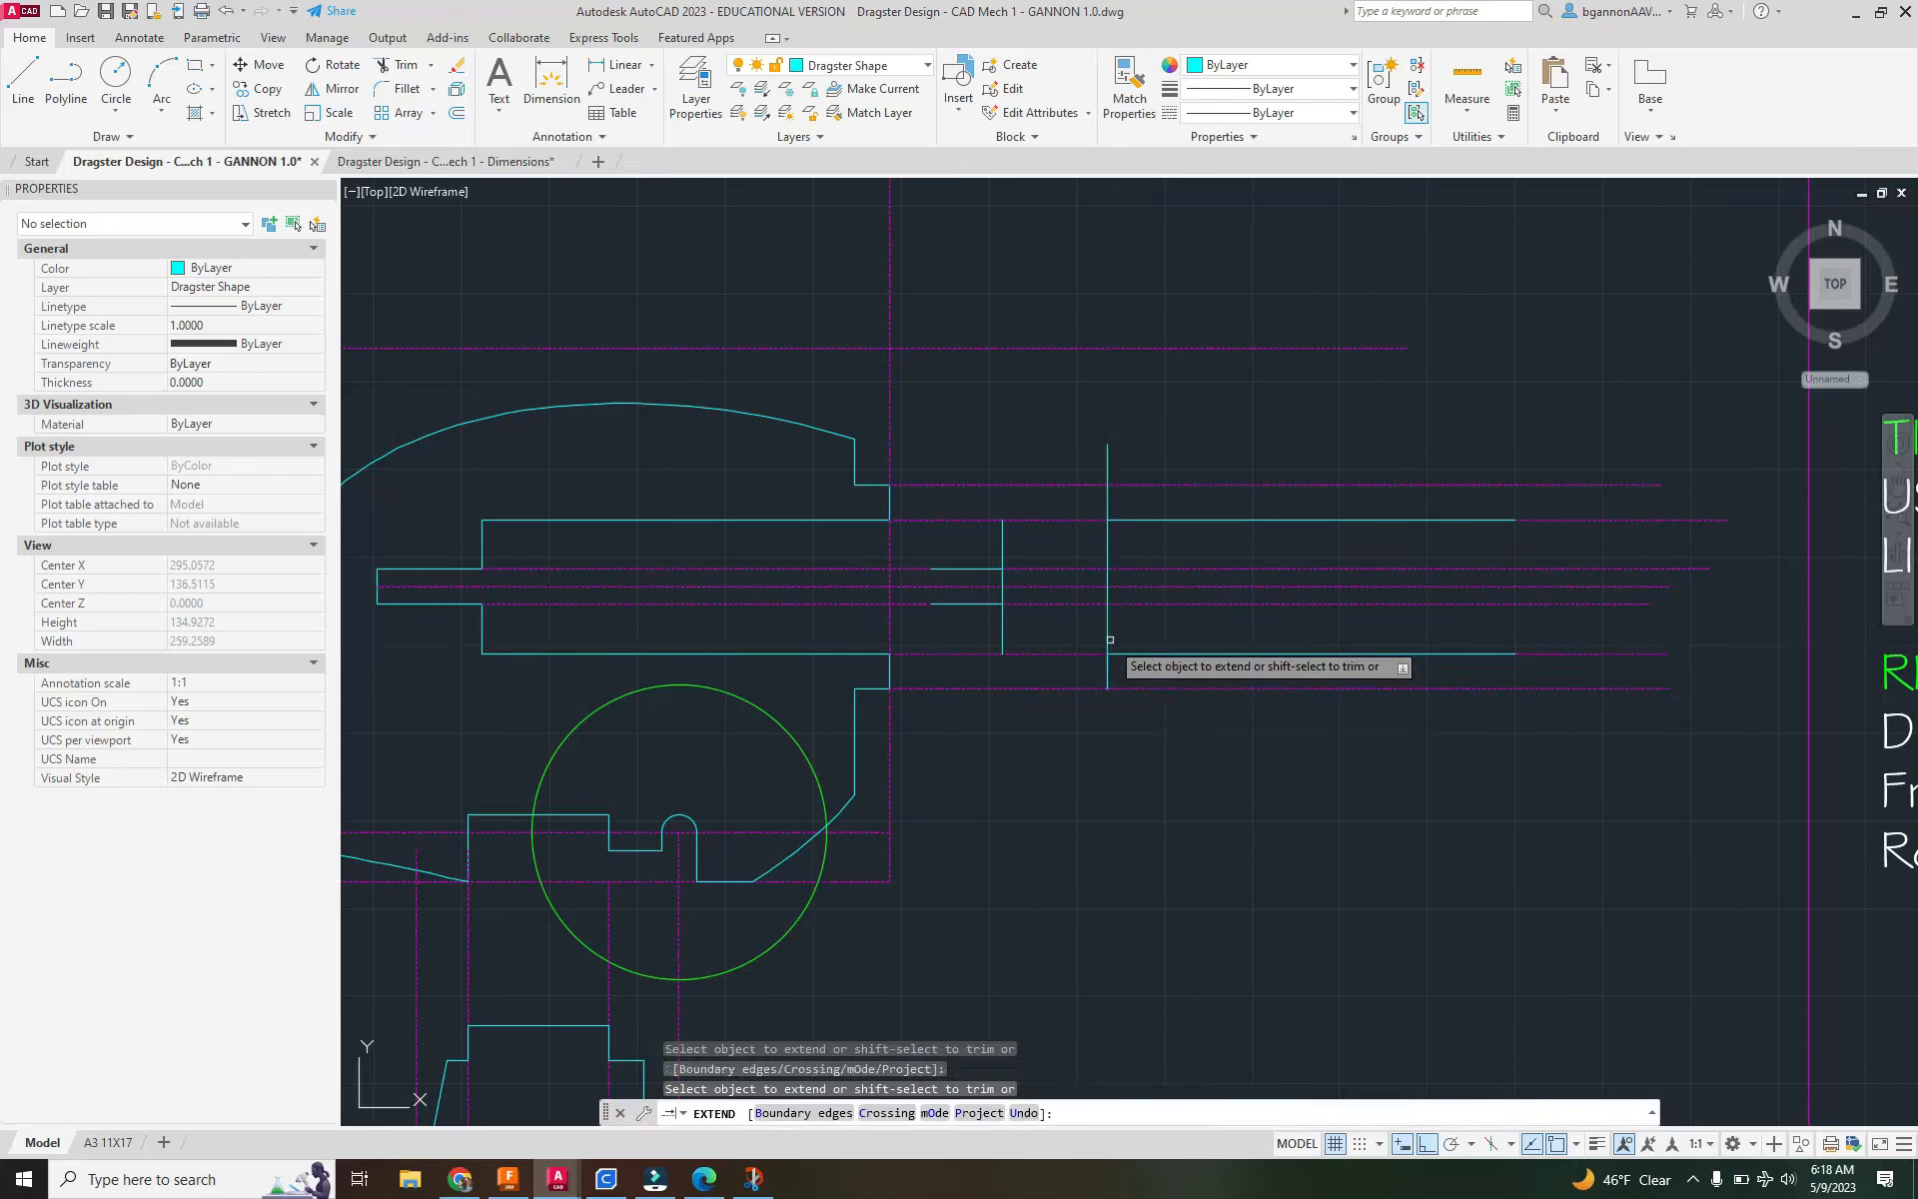
pyautogui.press('Escape')
# Trim the vertical edge's upper overhang to the upper outer tab guide line.
pyautogui.write('TR')
pyautogui.press('Return')
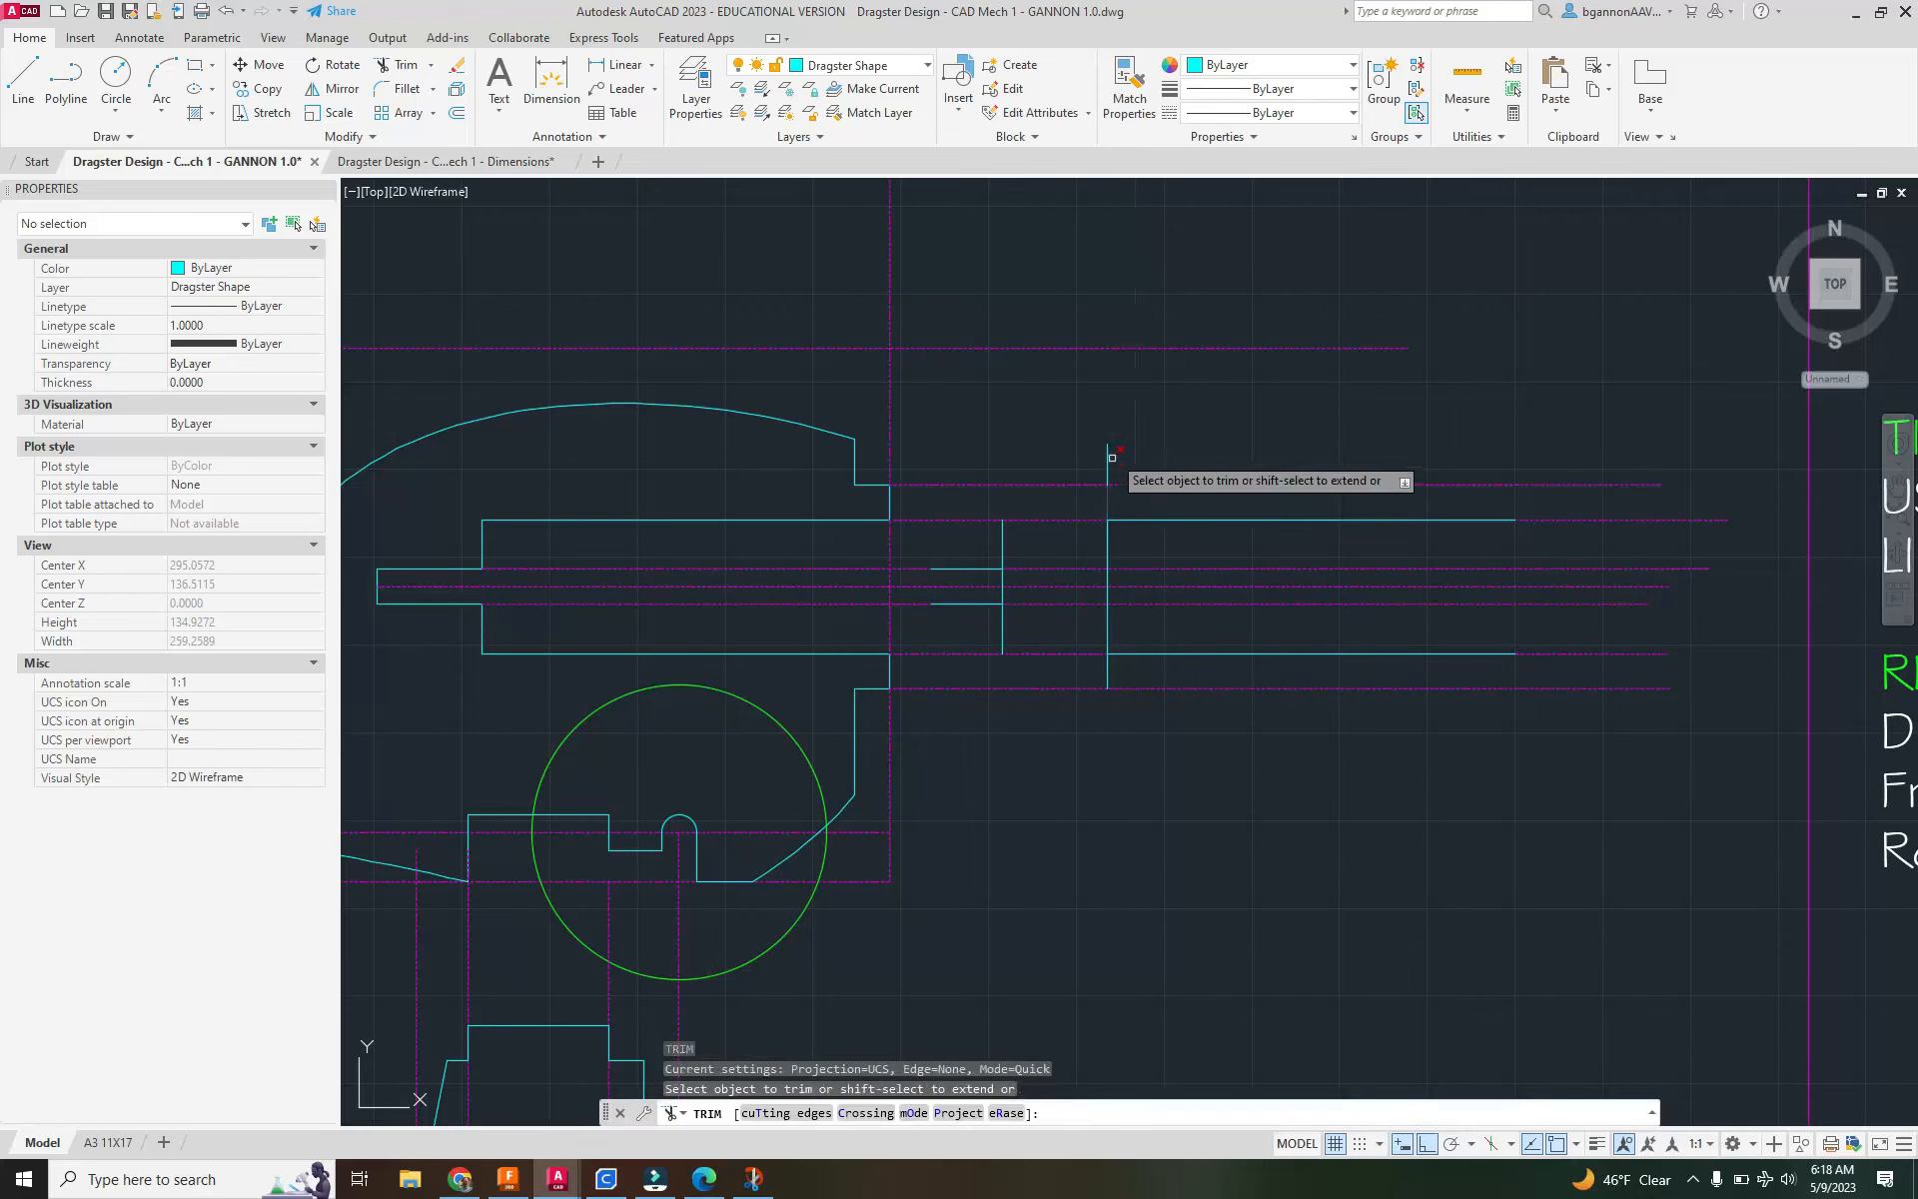
pyautogui.press('Escape')
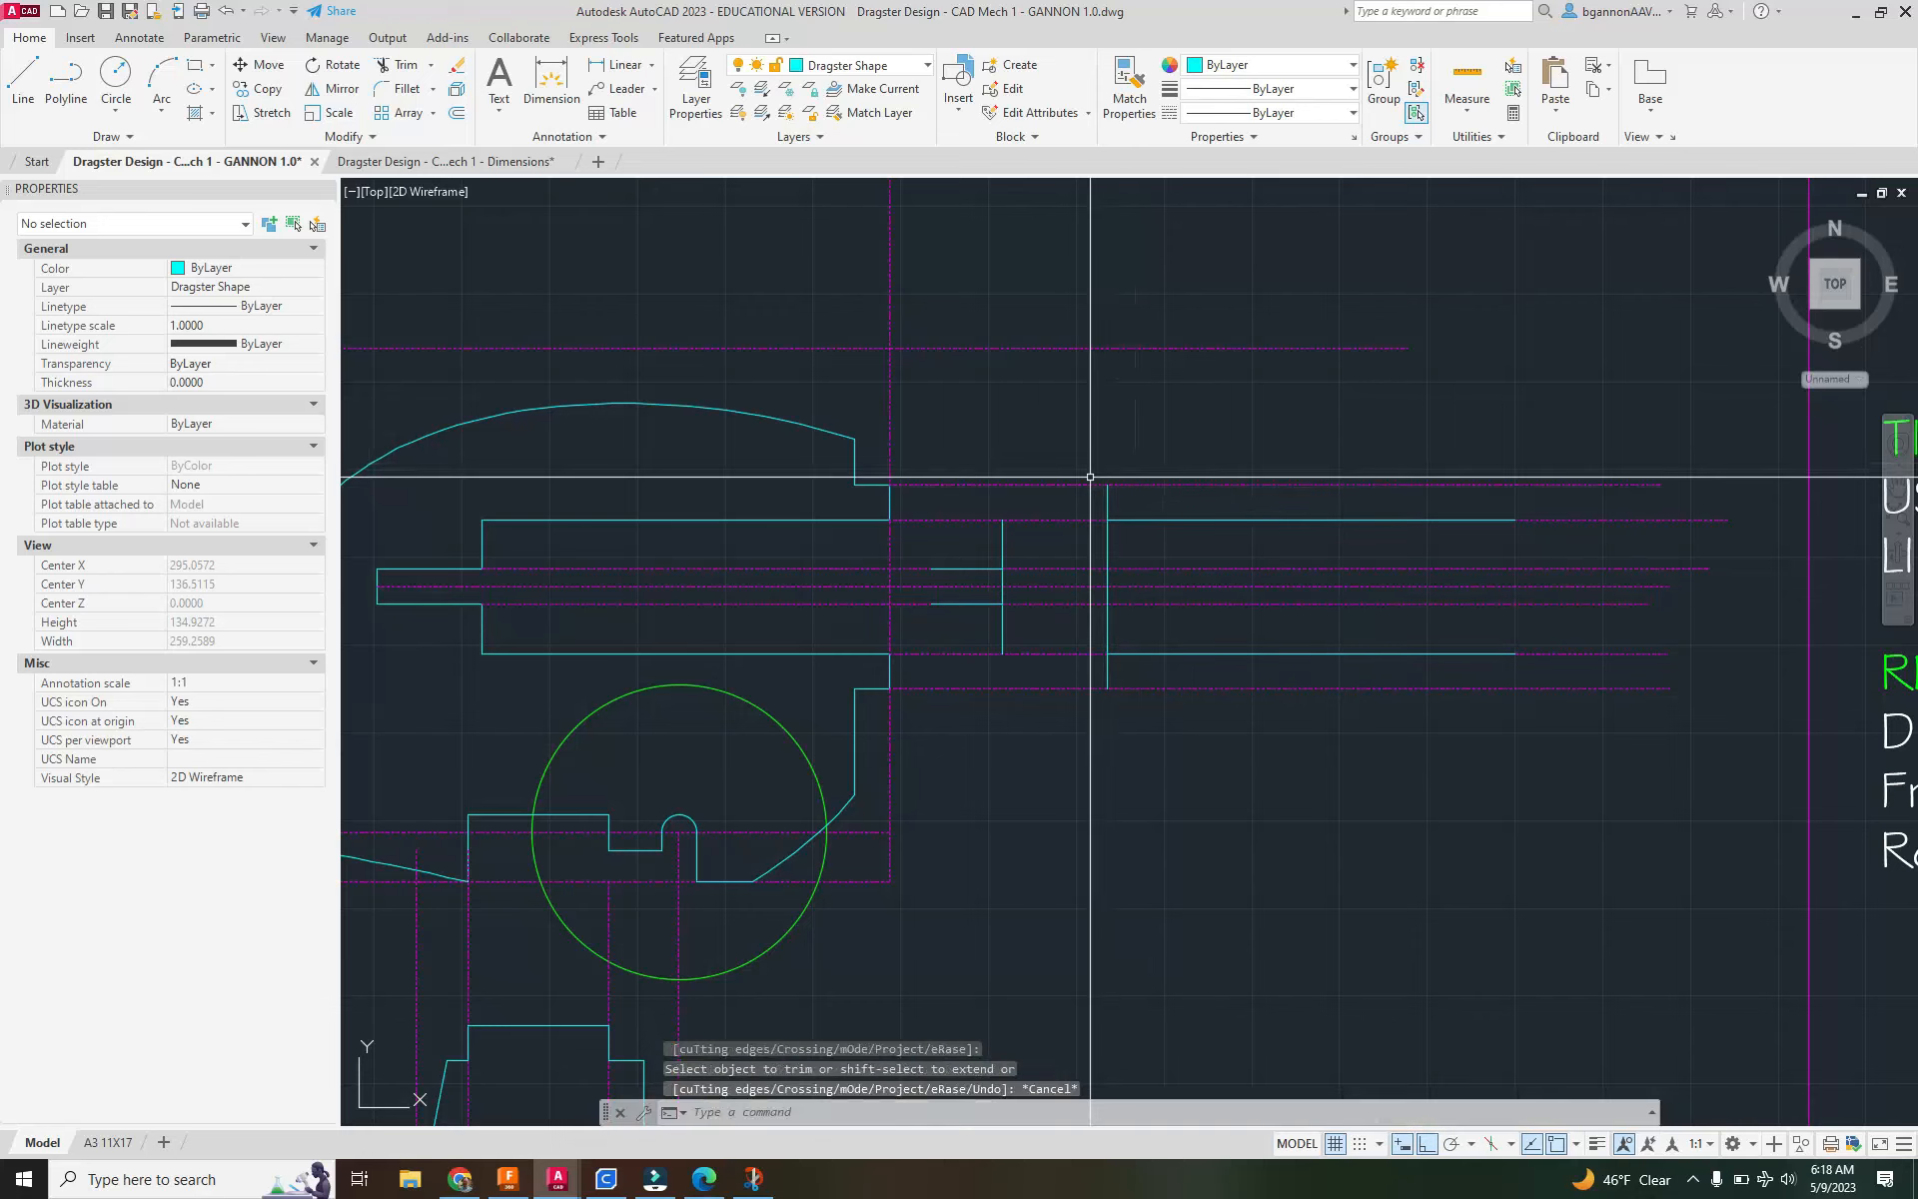
# Draw two diagonal lines from the outer ends of the 10 mm slot lines to the upper and lower ends of the inner rectangle's vertical edge.
pyautogui.write('L')
pyautogui.press('Return')
pyautogui.click(931, 569)
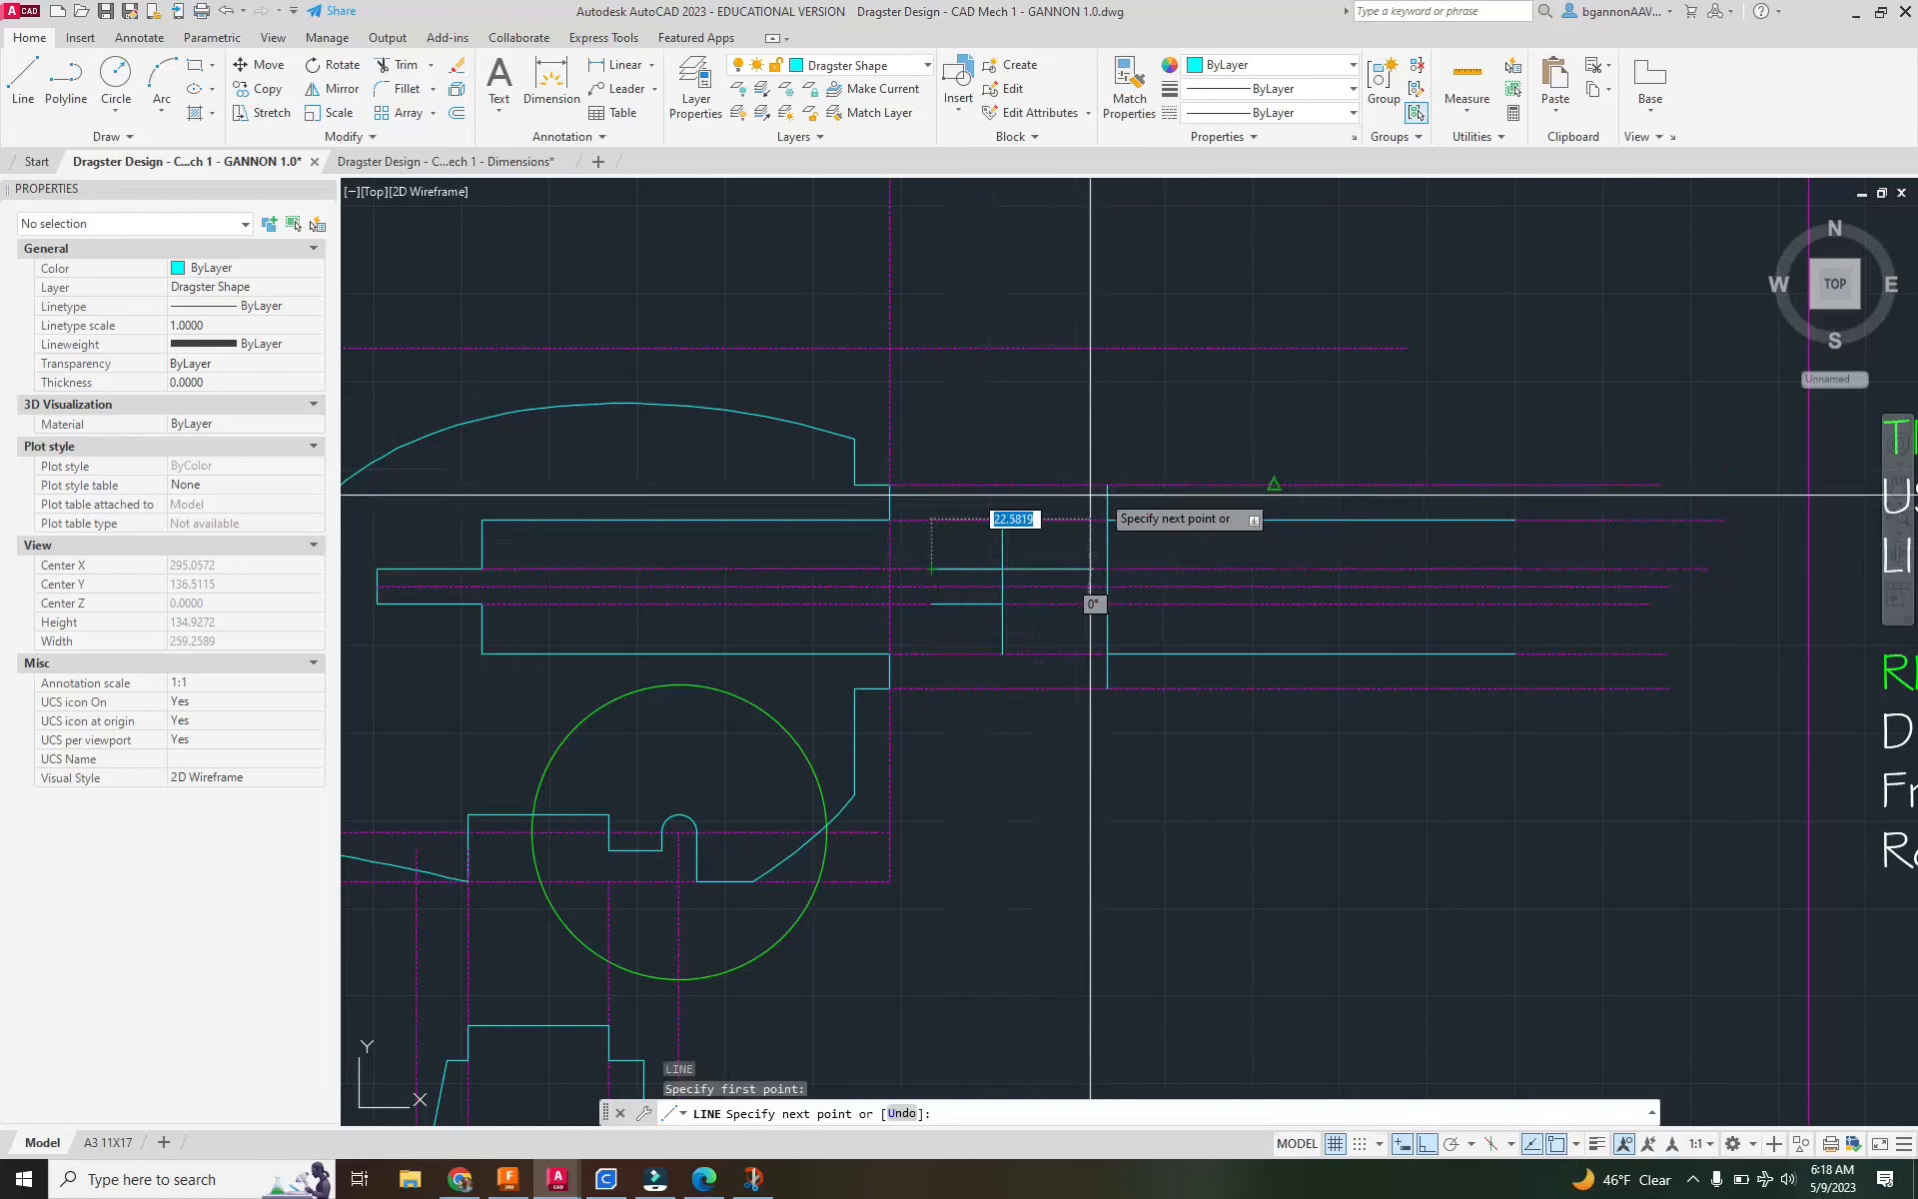
pyautogui.click(1106, 485)
pyautogui.press('Return')
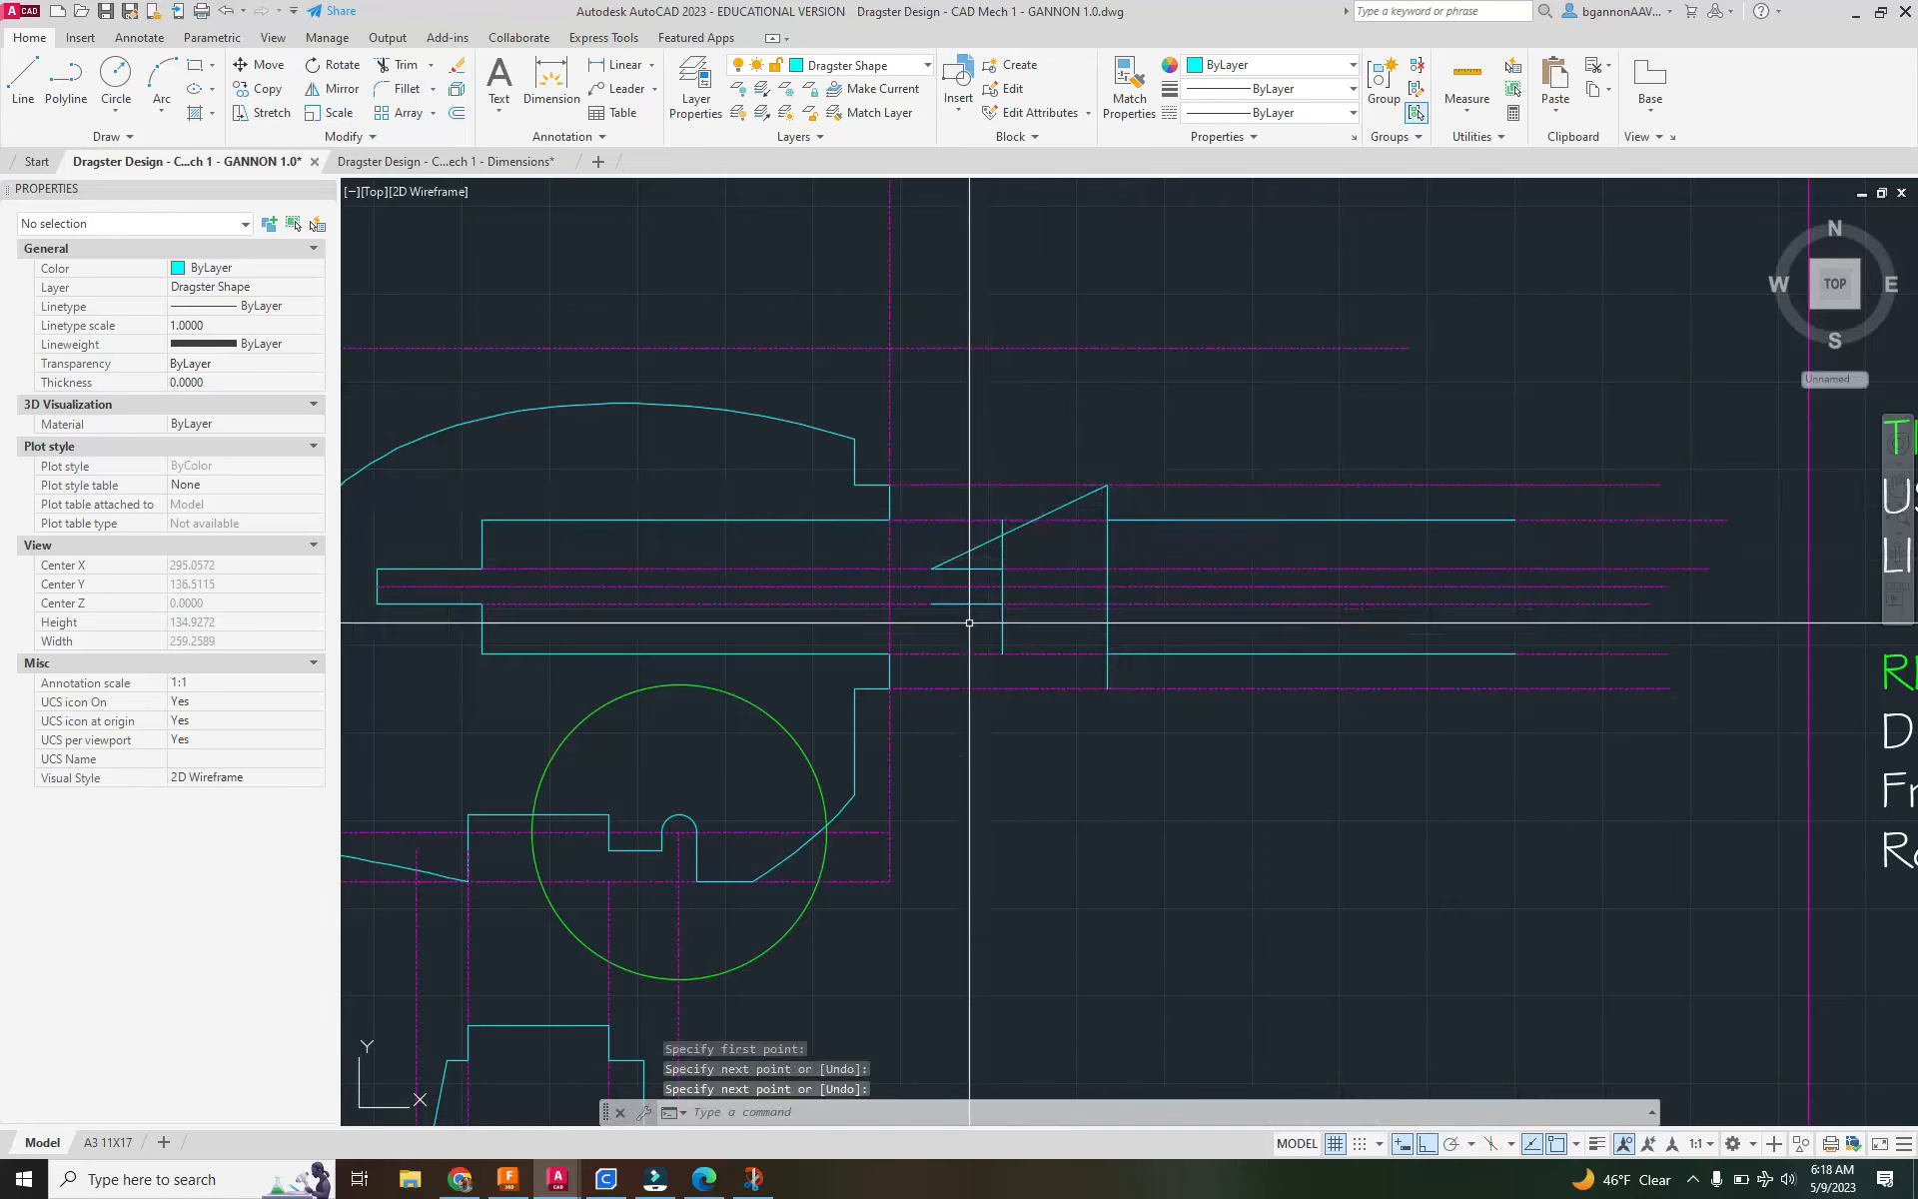
pyautogui.press('Return')
pyautogui.click(931, 604)
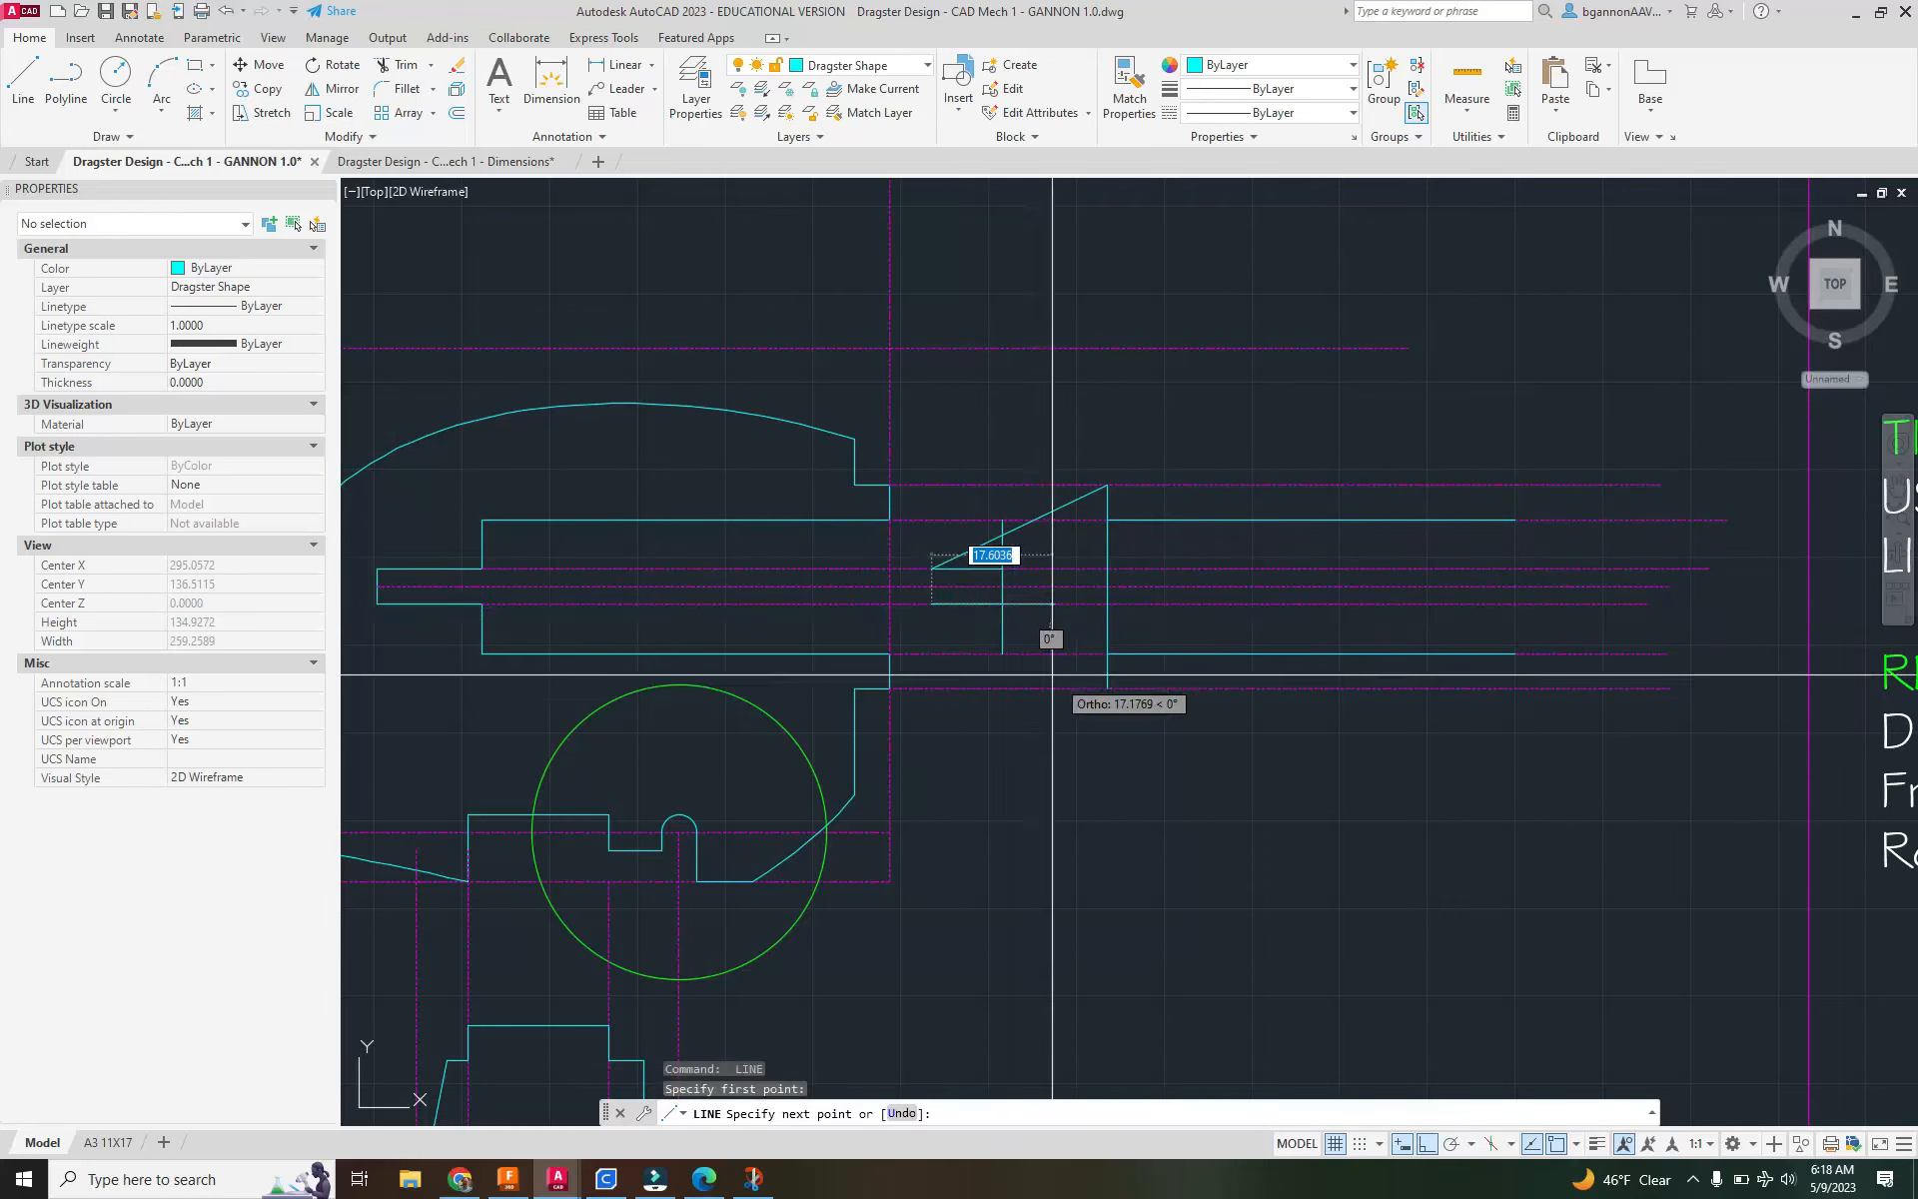
pyautogui.click(1107, 689)
pyautogui.press('Return')
# Trim the narrow slot's vertical end line above and below the slot's two horizontal lines.
pyautogui.write('tr')
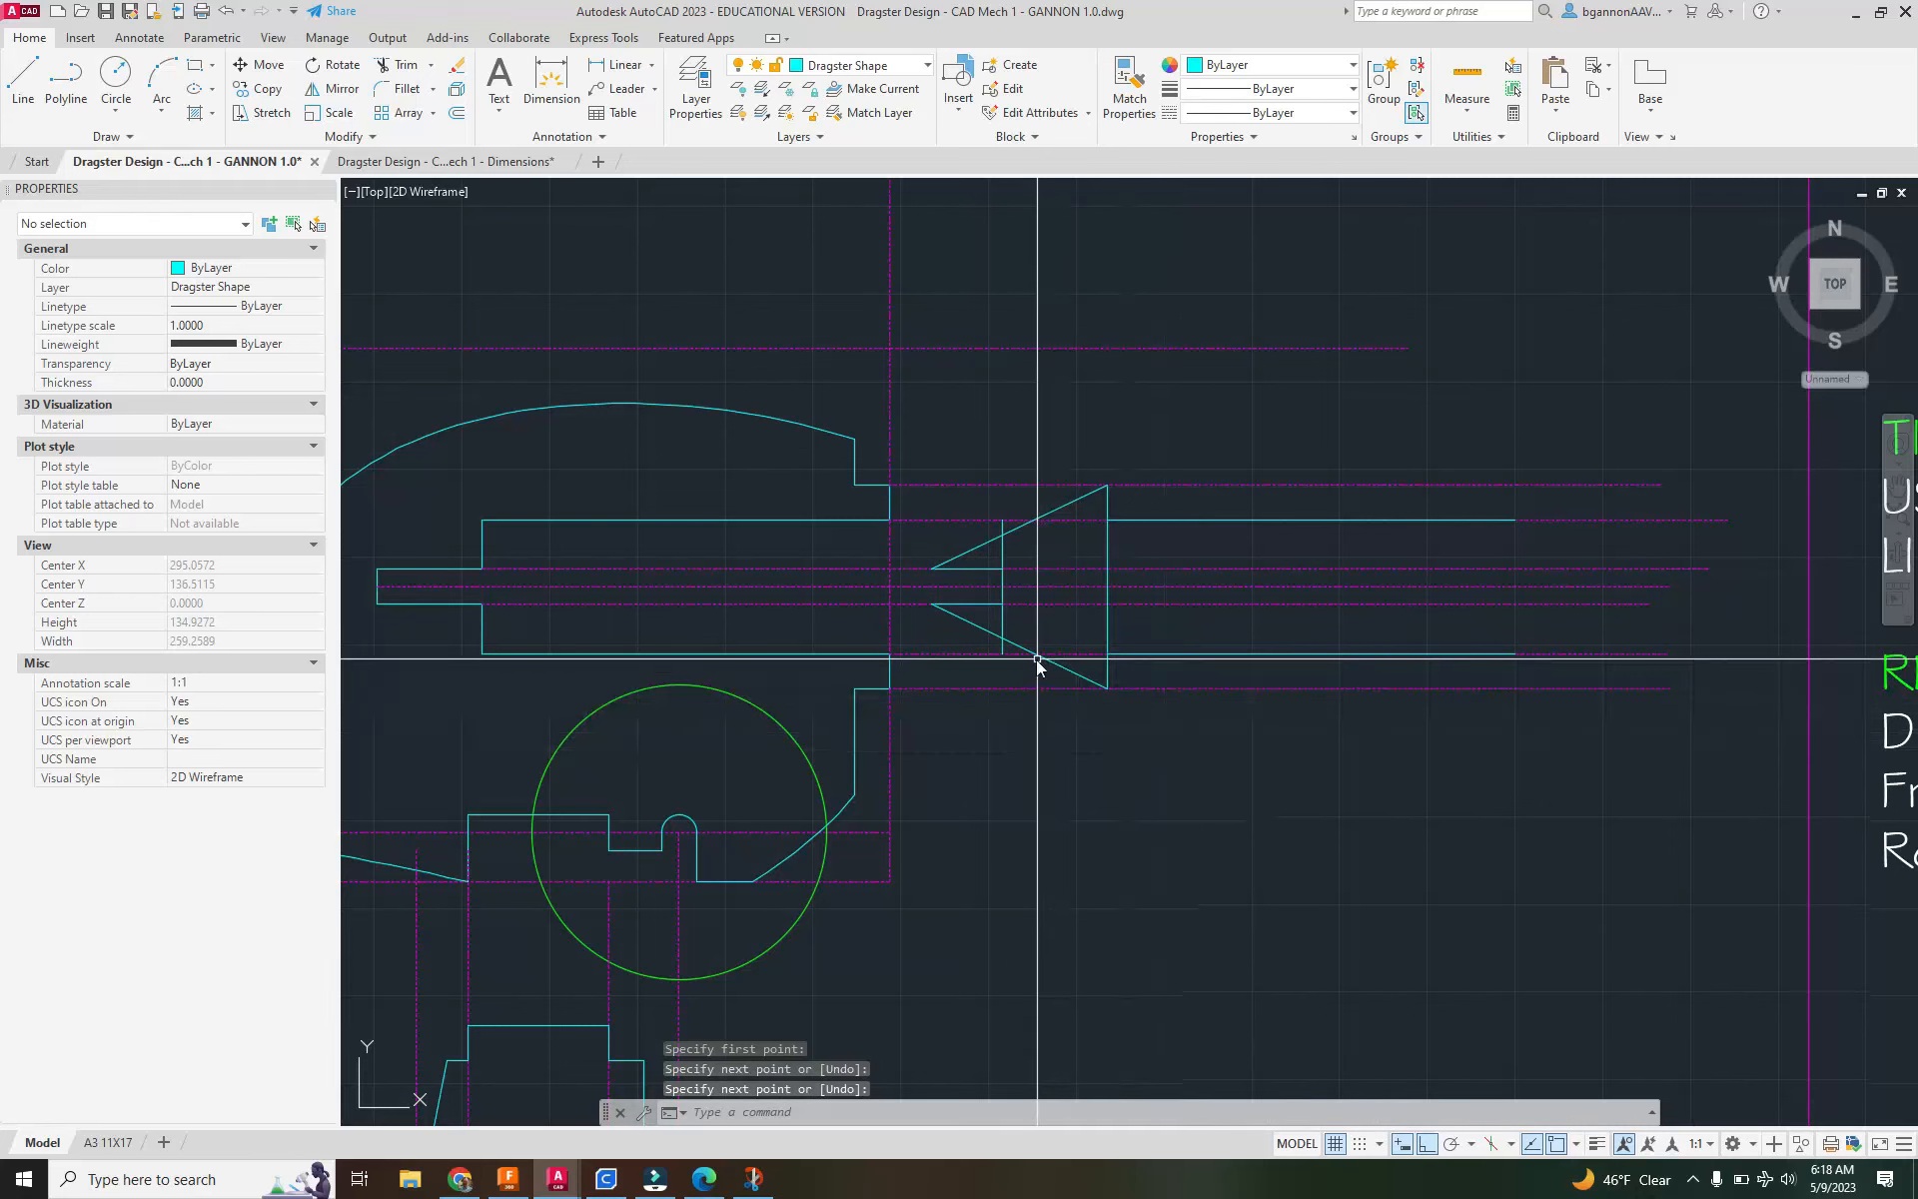
pyautogui.press('Return')
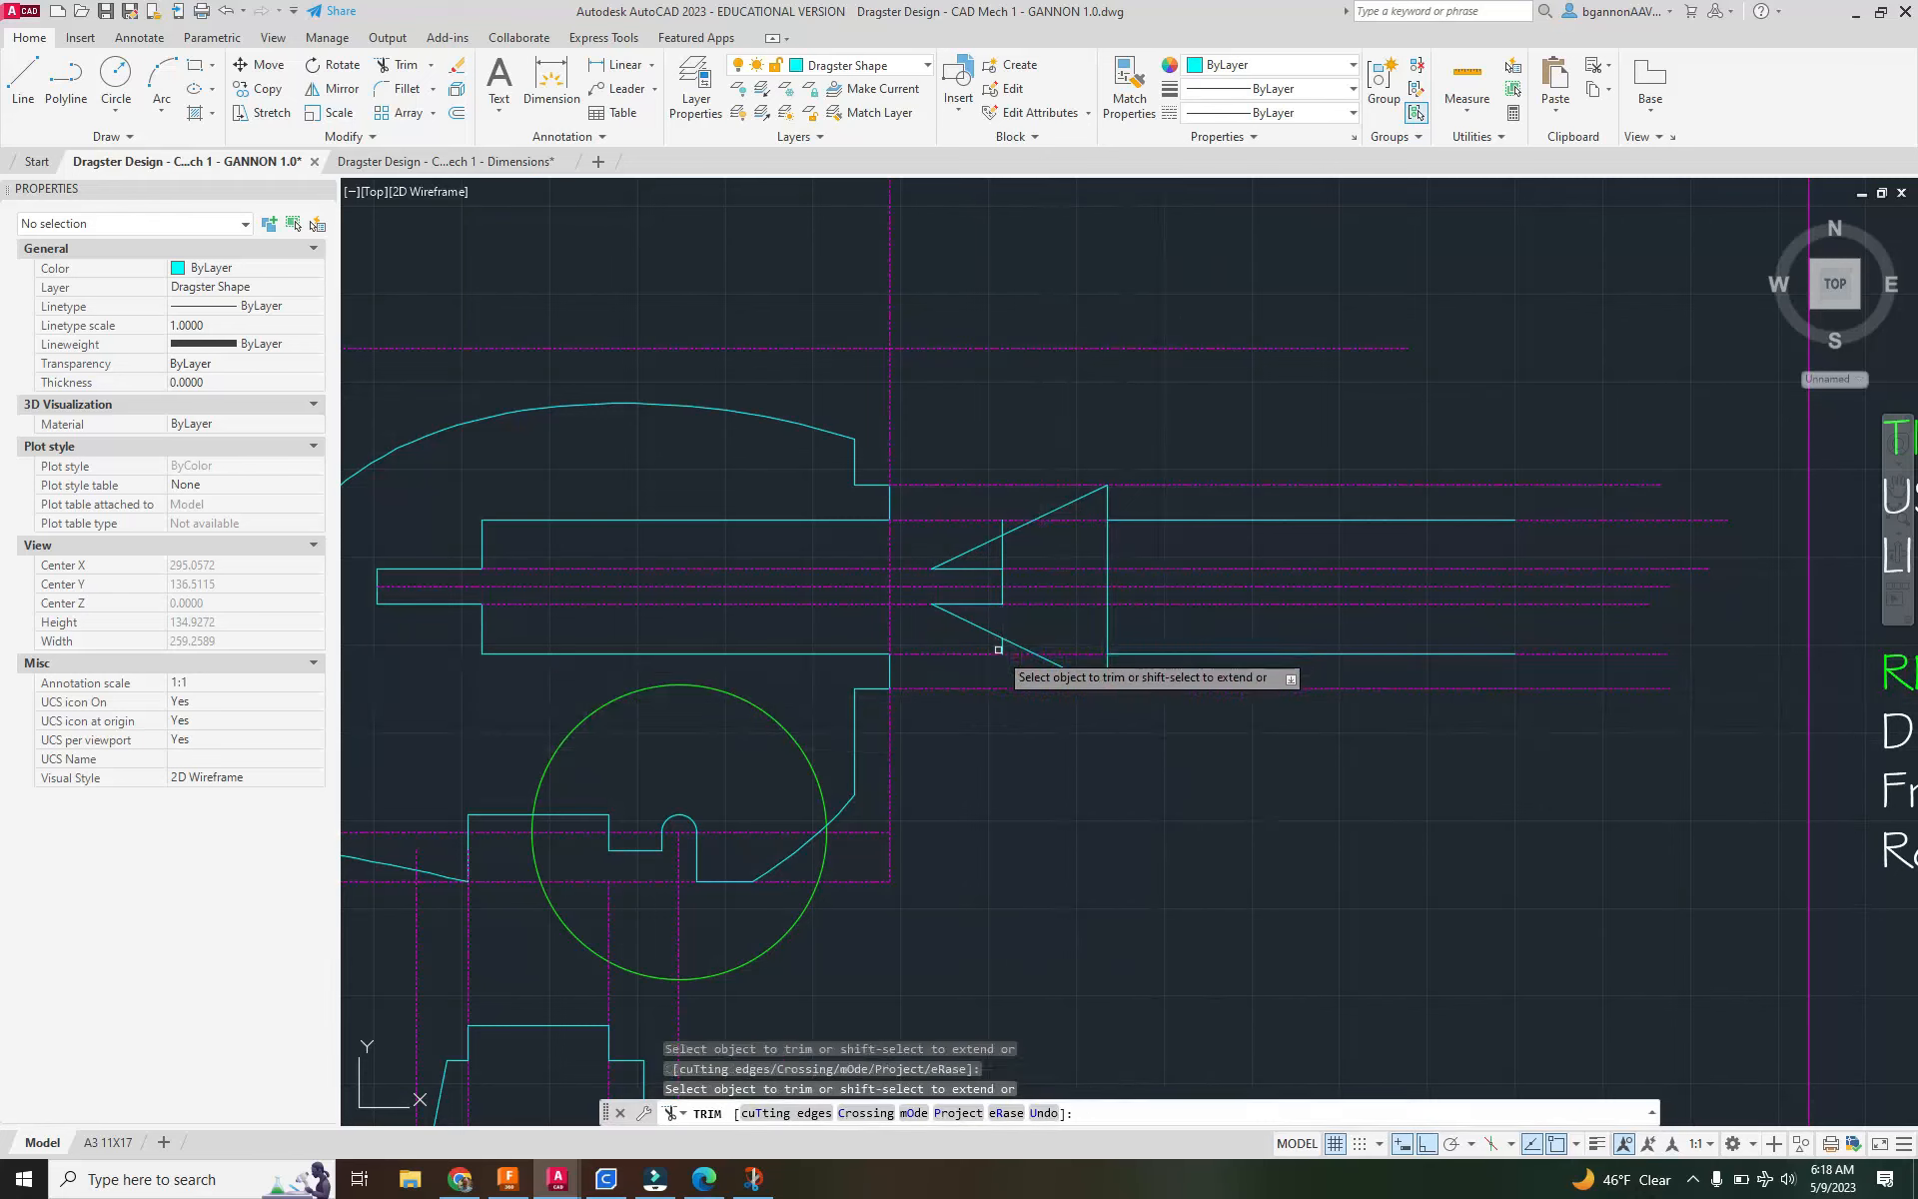
pyautogui.click(1001, 651)
pyautogui.click(1002, 555)
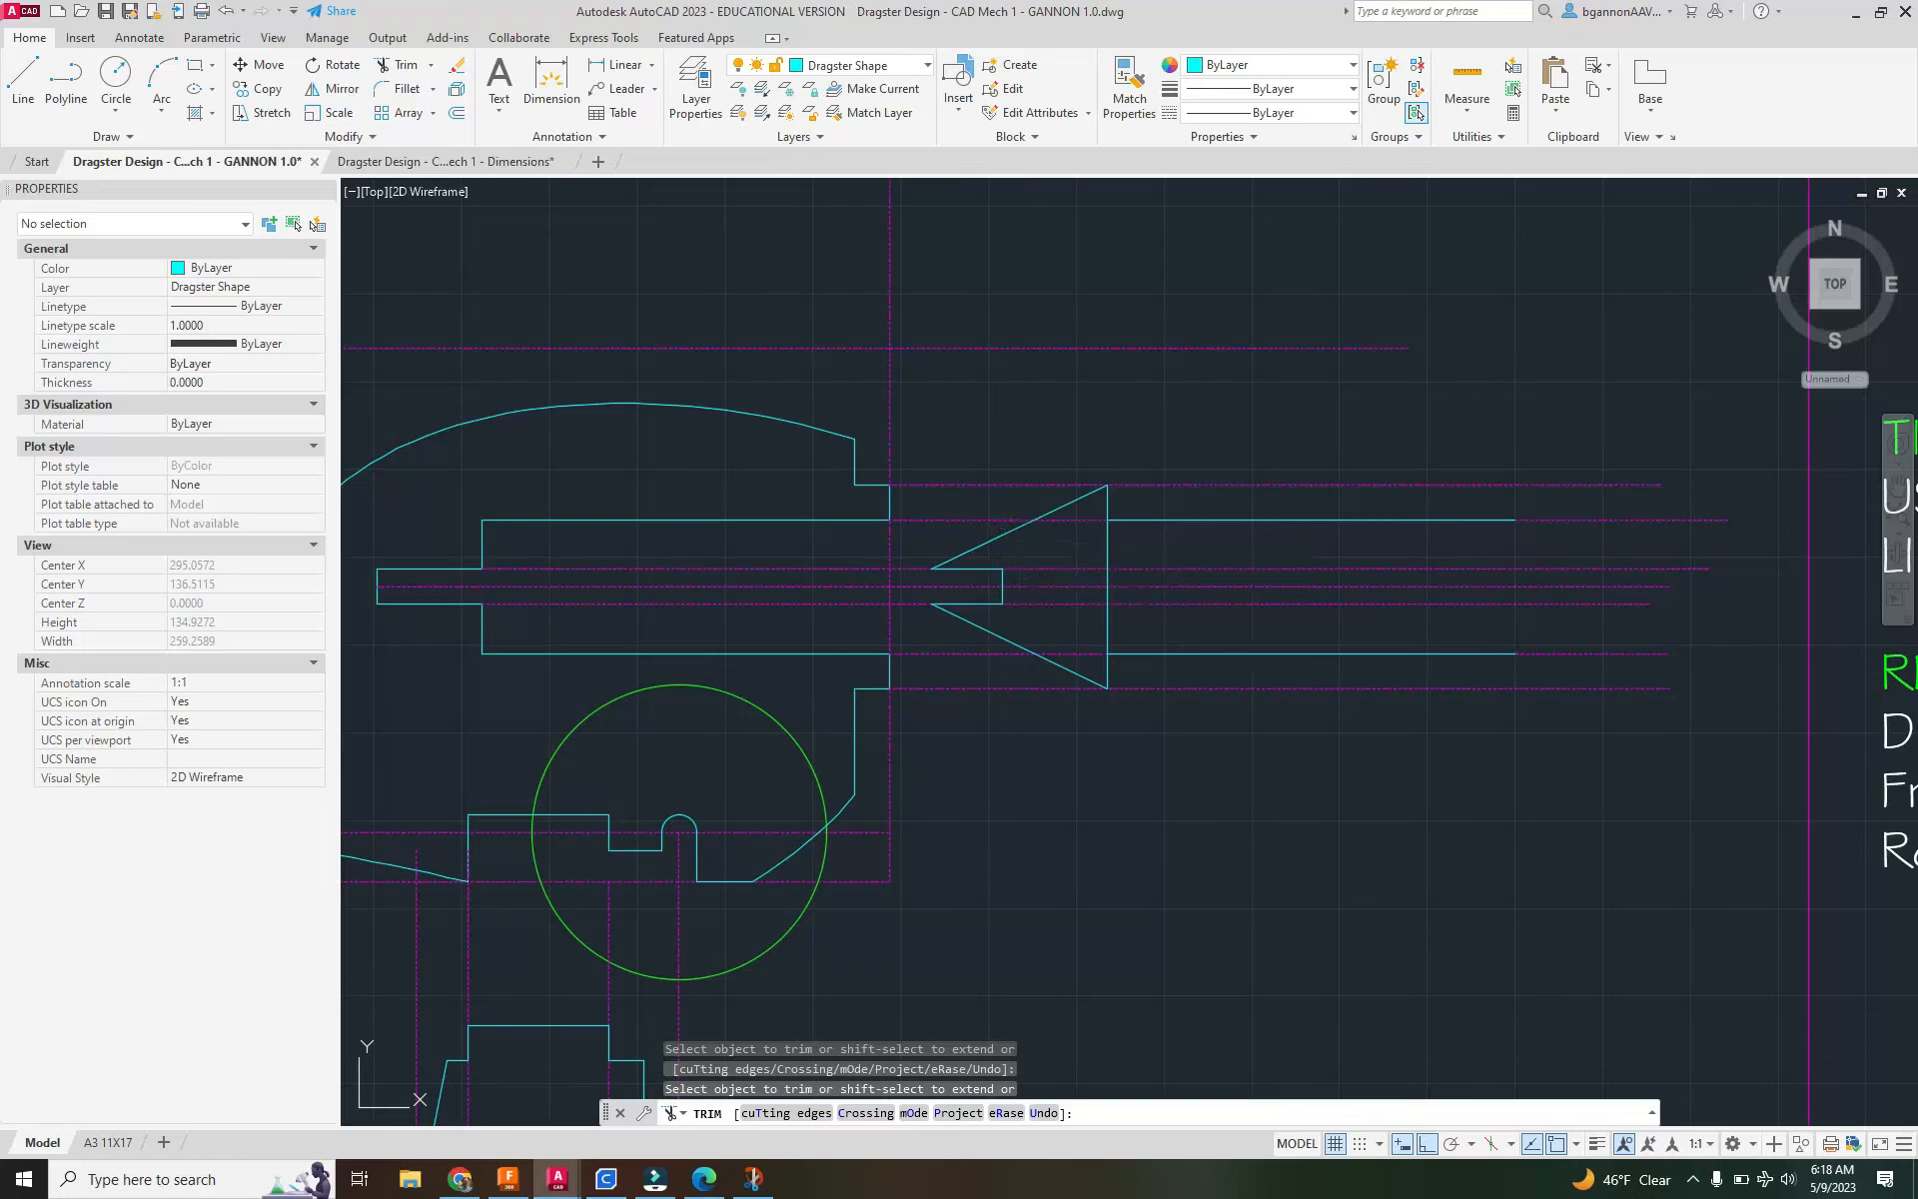
pyautogui.press('Escape')
# Draw two horizontal lines rightward from the diagonals' outer ends along the lower and upper outer tab guide lines to the guides' ends.
pyautogui.write('`')
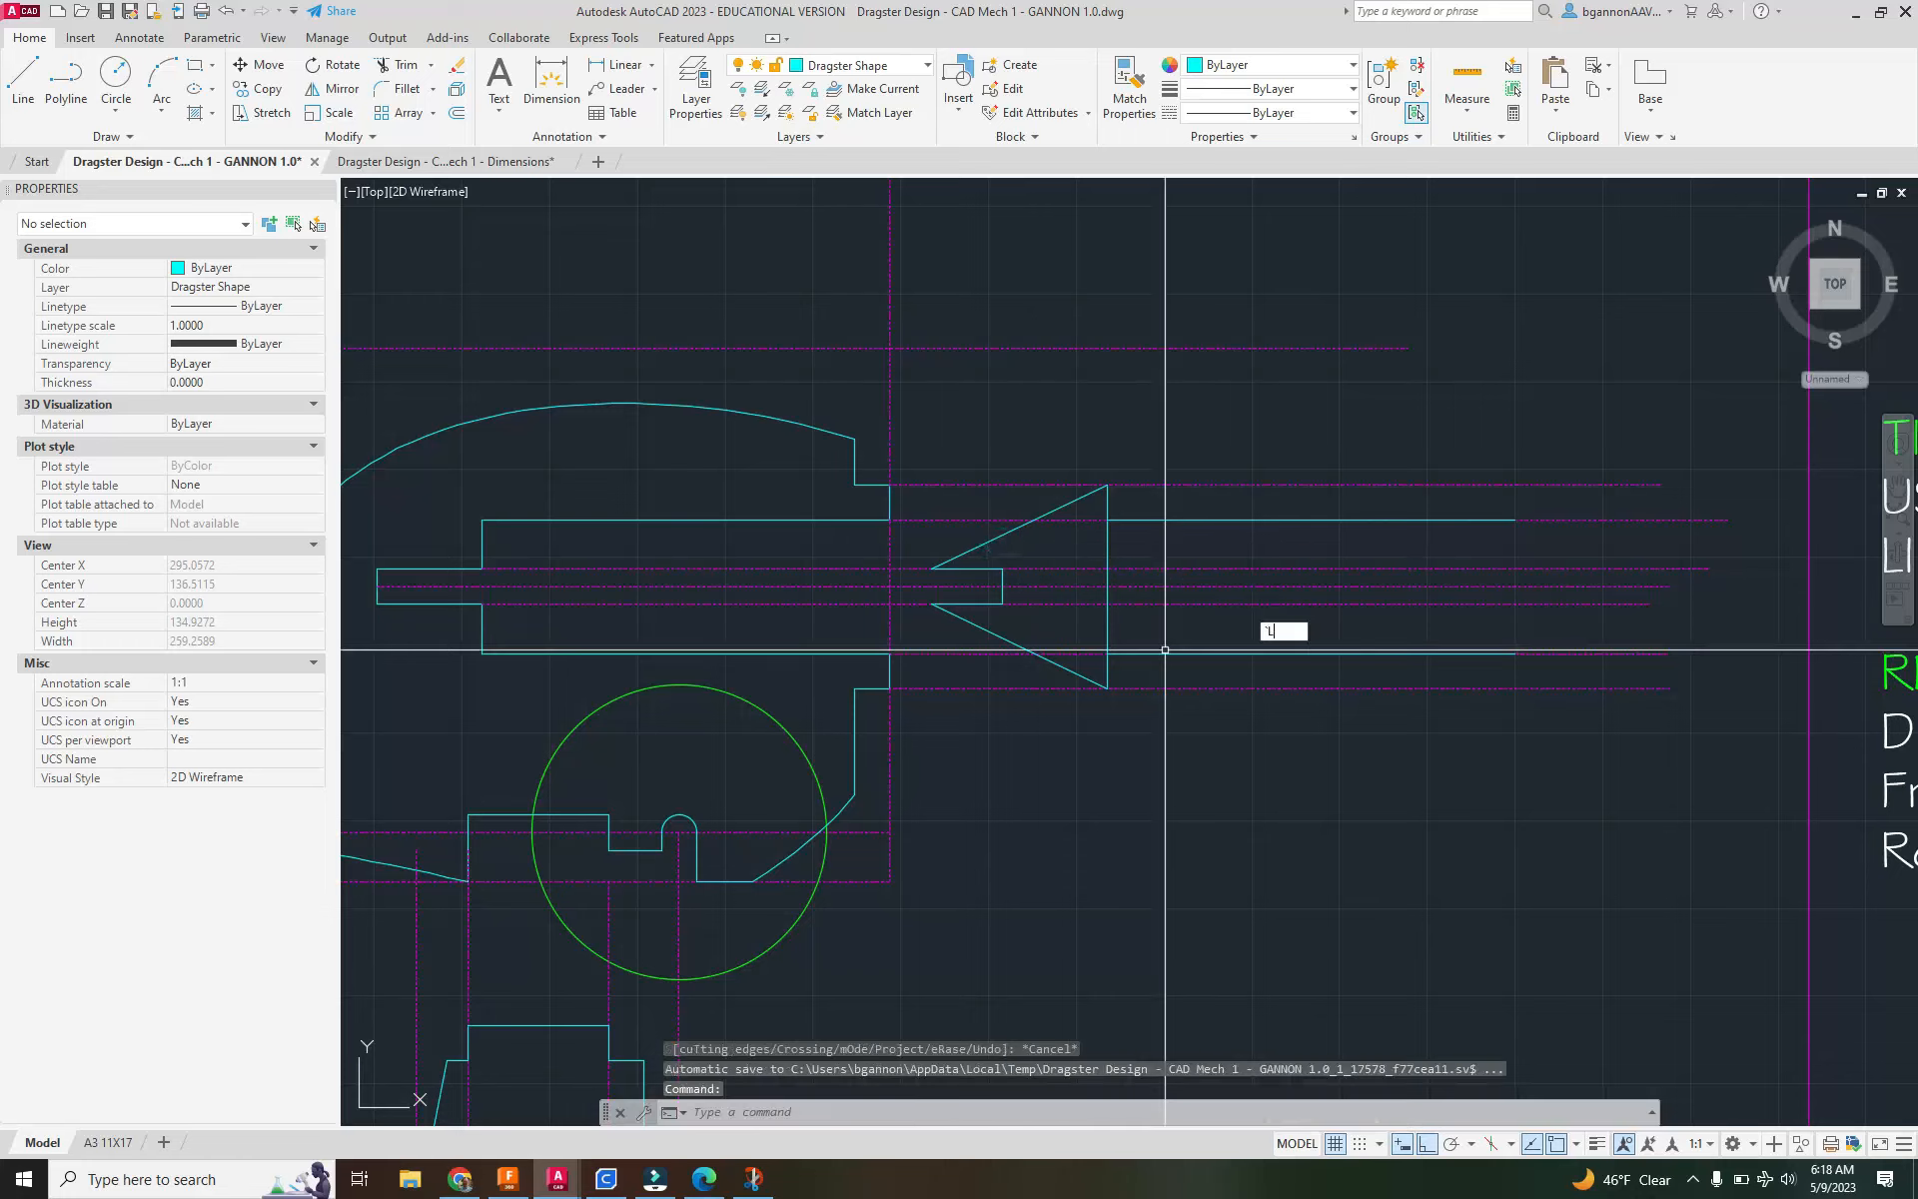
pyautogui.write('l')
pyautogui.press('Return')
pyautogui.write('L')
pyautogui.press('Return')
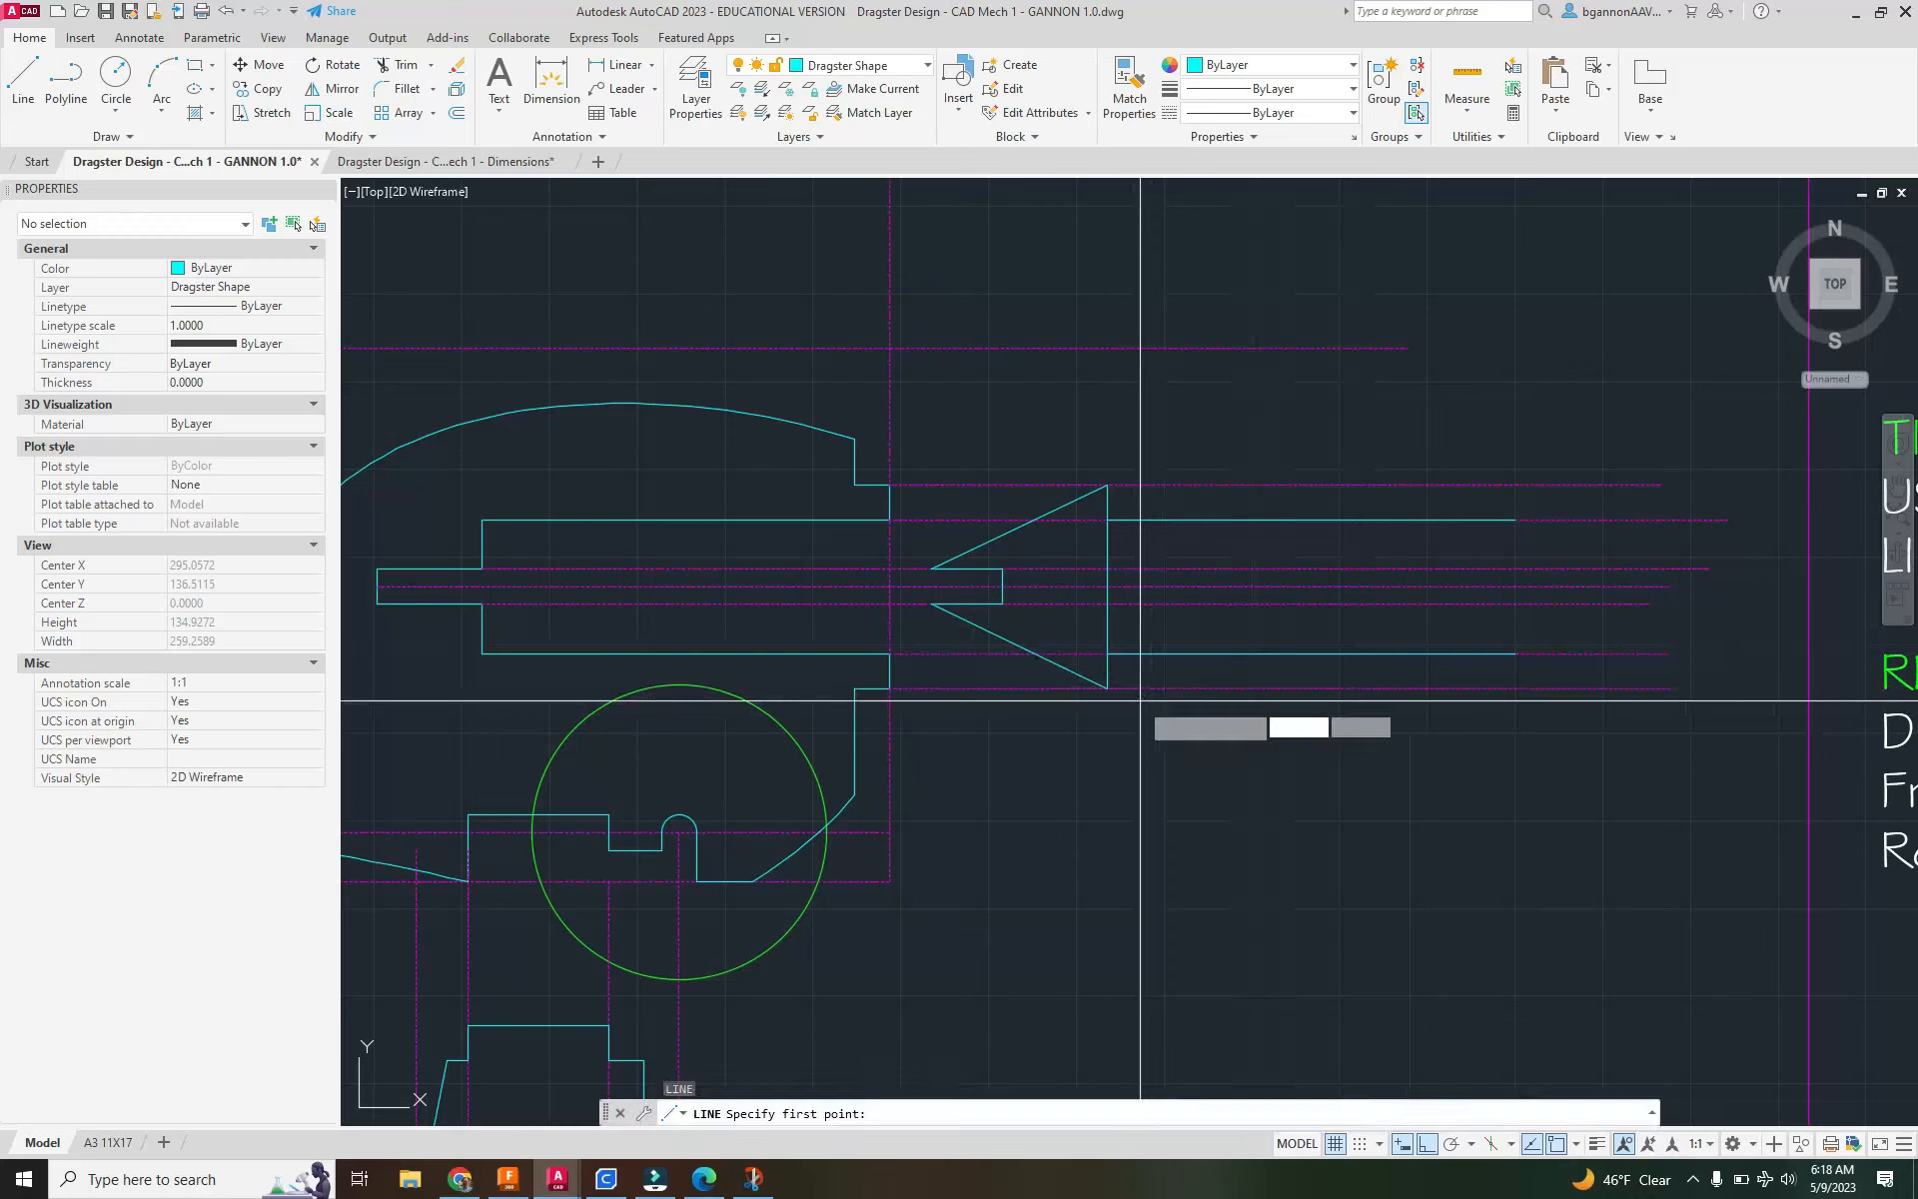
pyautogui.click(1109, 689)
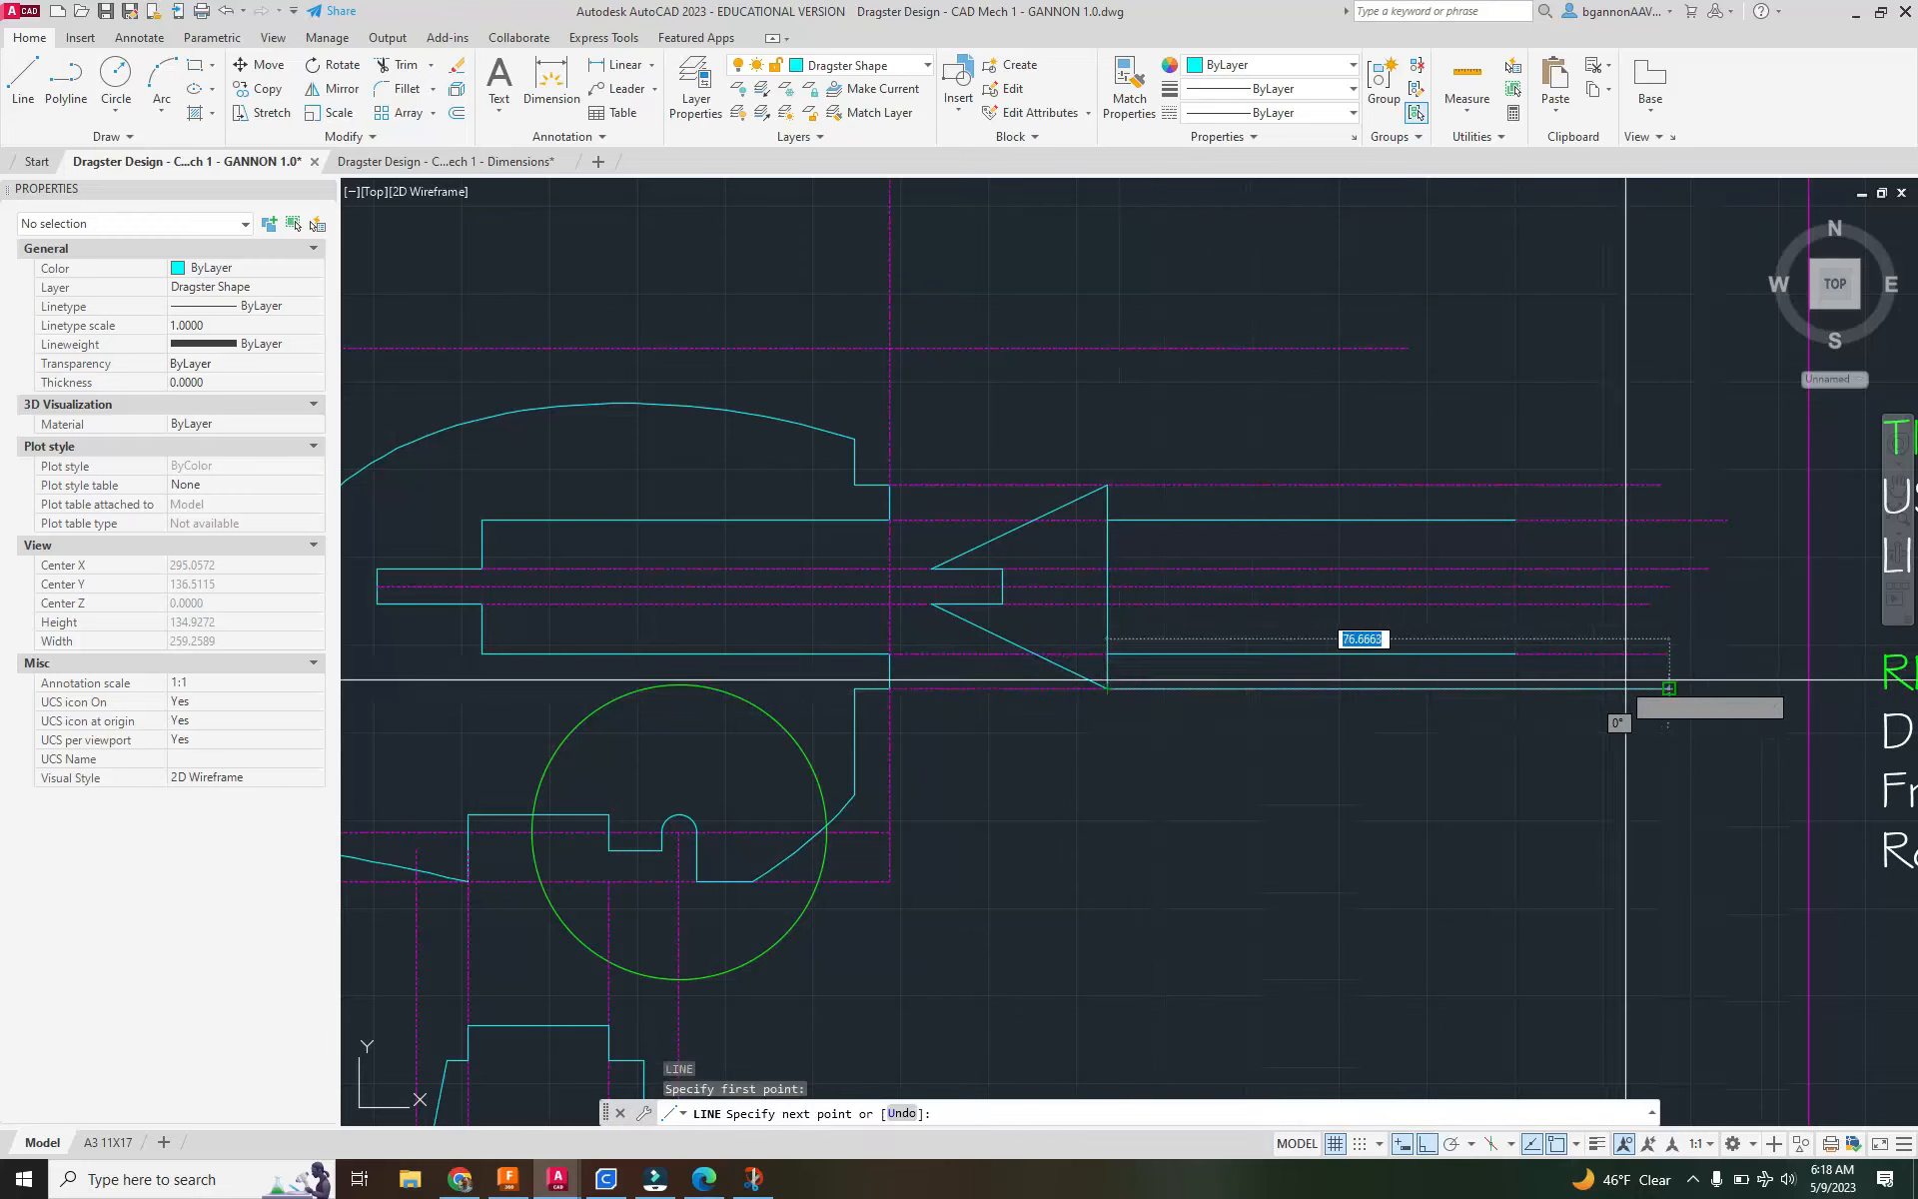
pyautogui.click(1669, 669)
pyautogui.press('Return')
pyautogui.press('Return')
pyautogui.click(1107, 486)
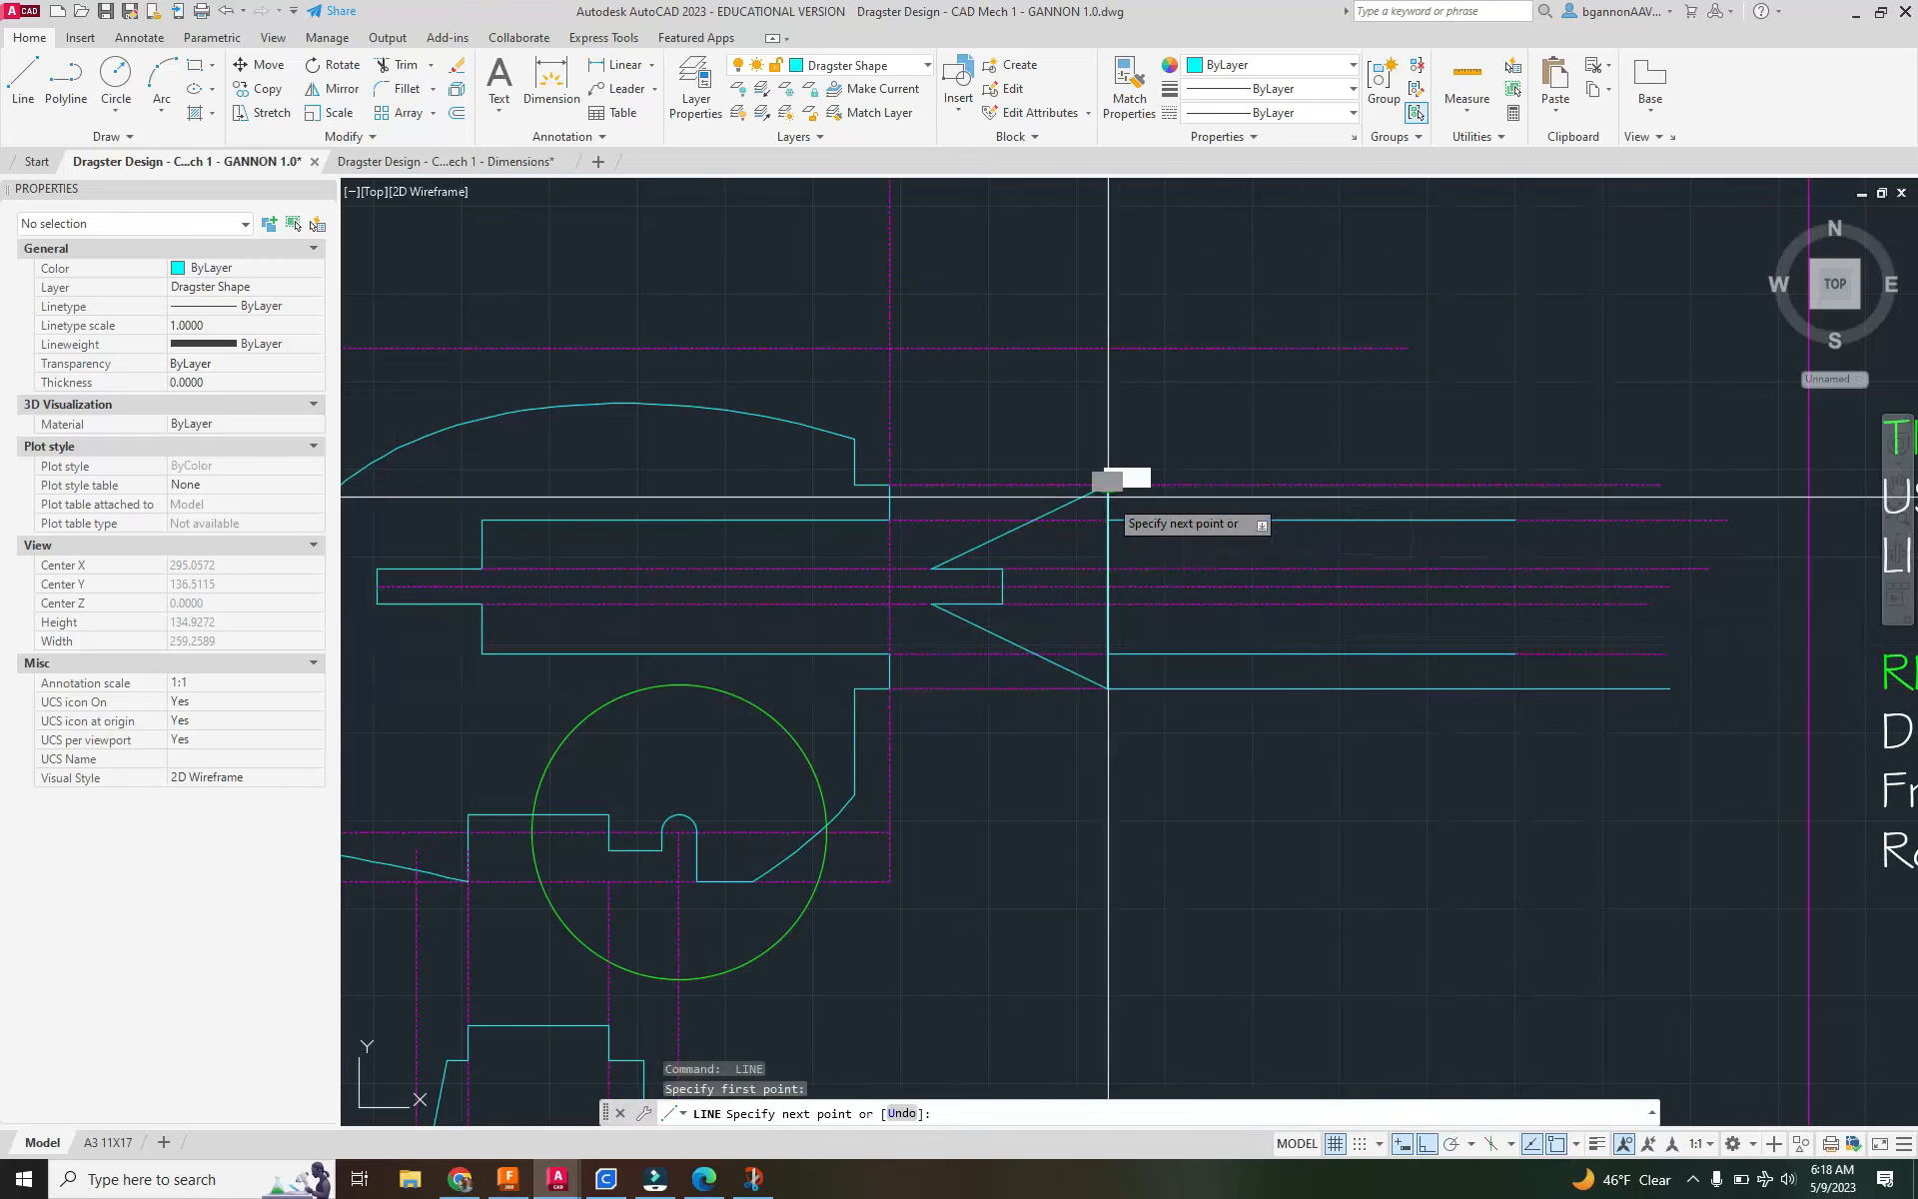
pyautogui.click(1659, 486)
pyautogui.press('Escape')
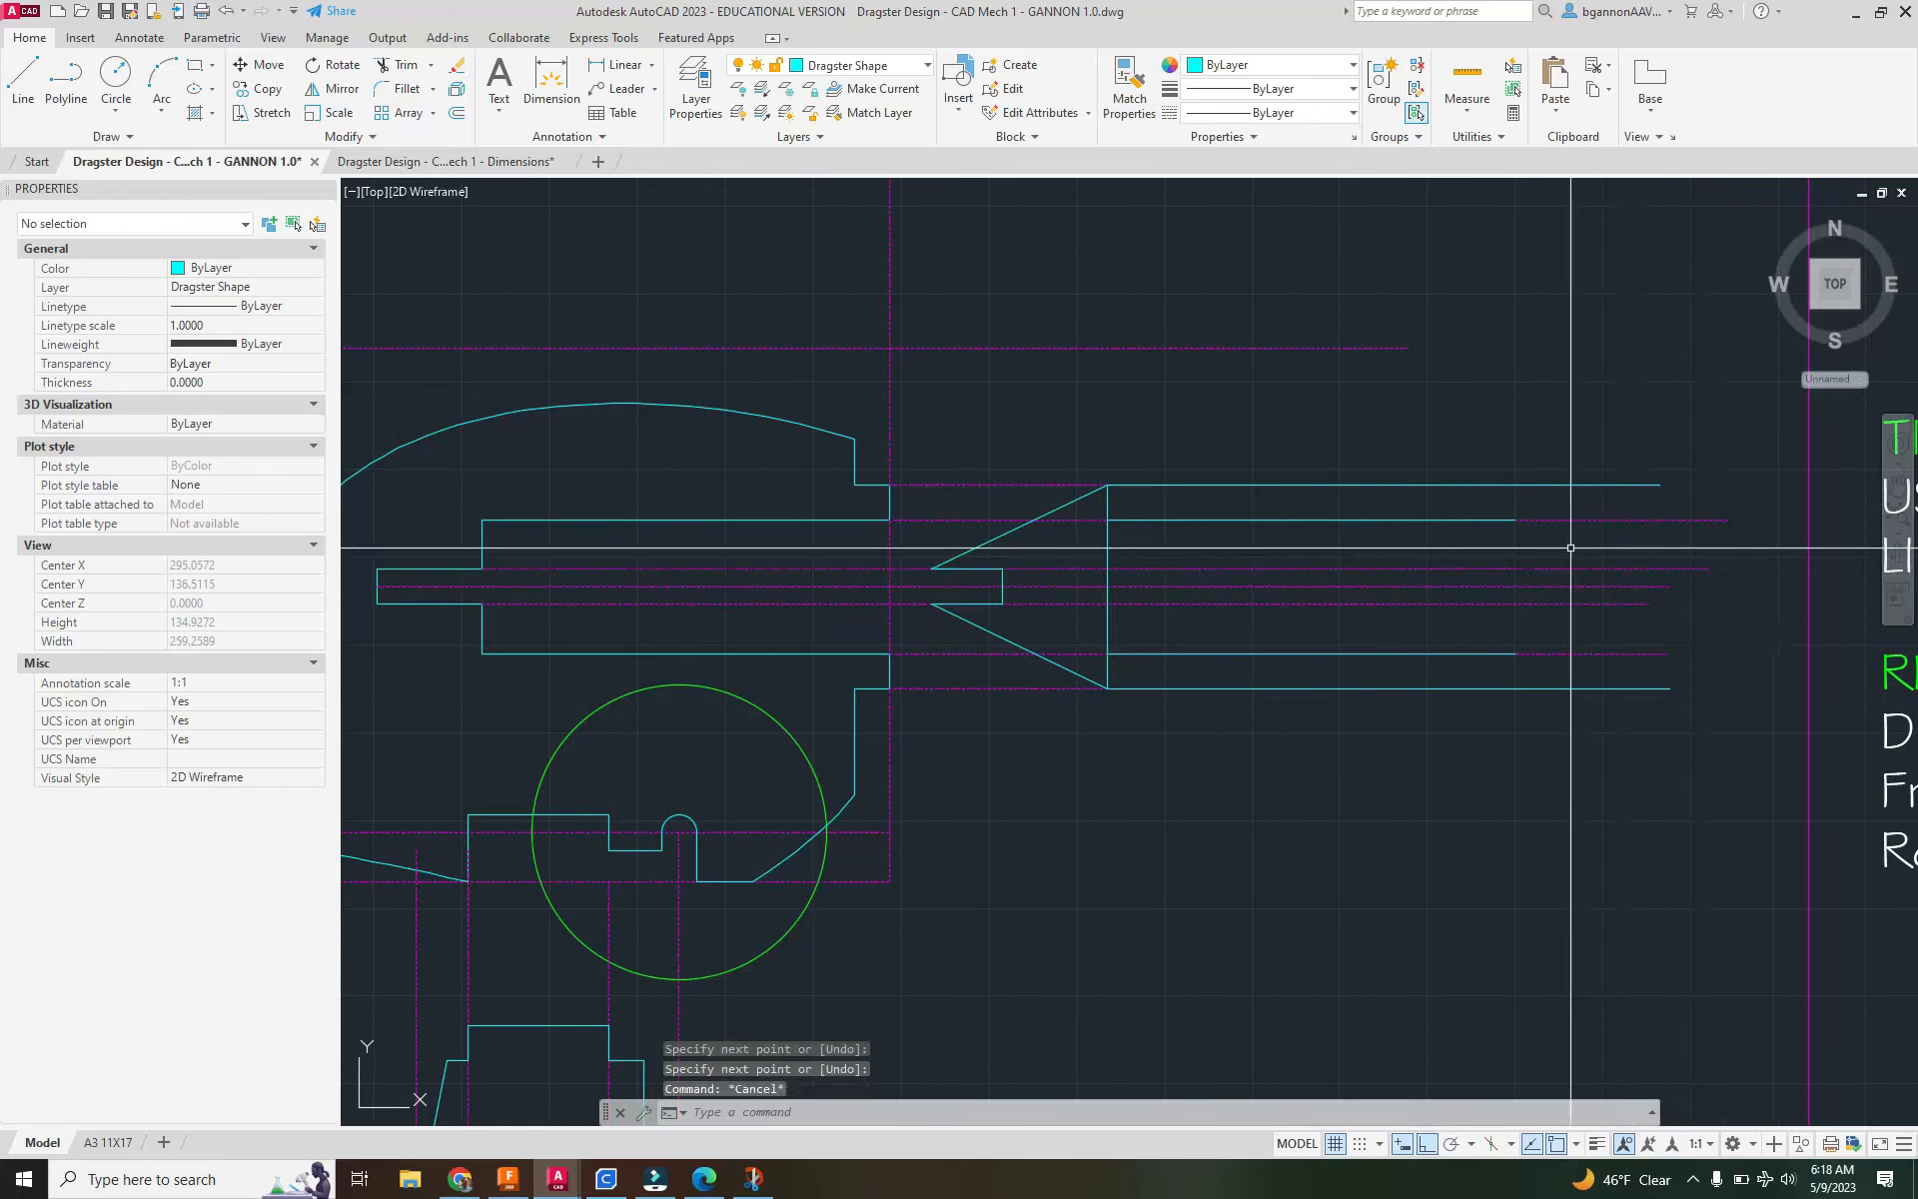
# Trim the inner rectangle's front vertical edge where it extends between the rectangle and the two outer edges.
pyautogui.write('T')
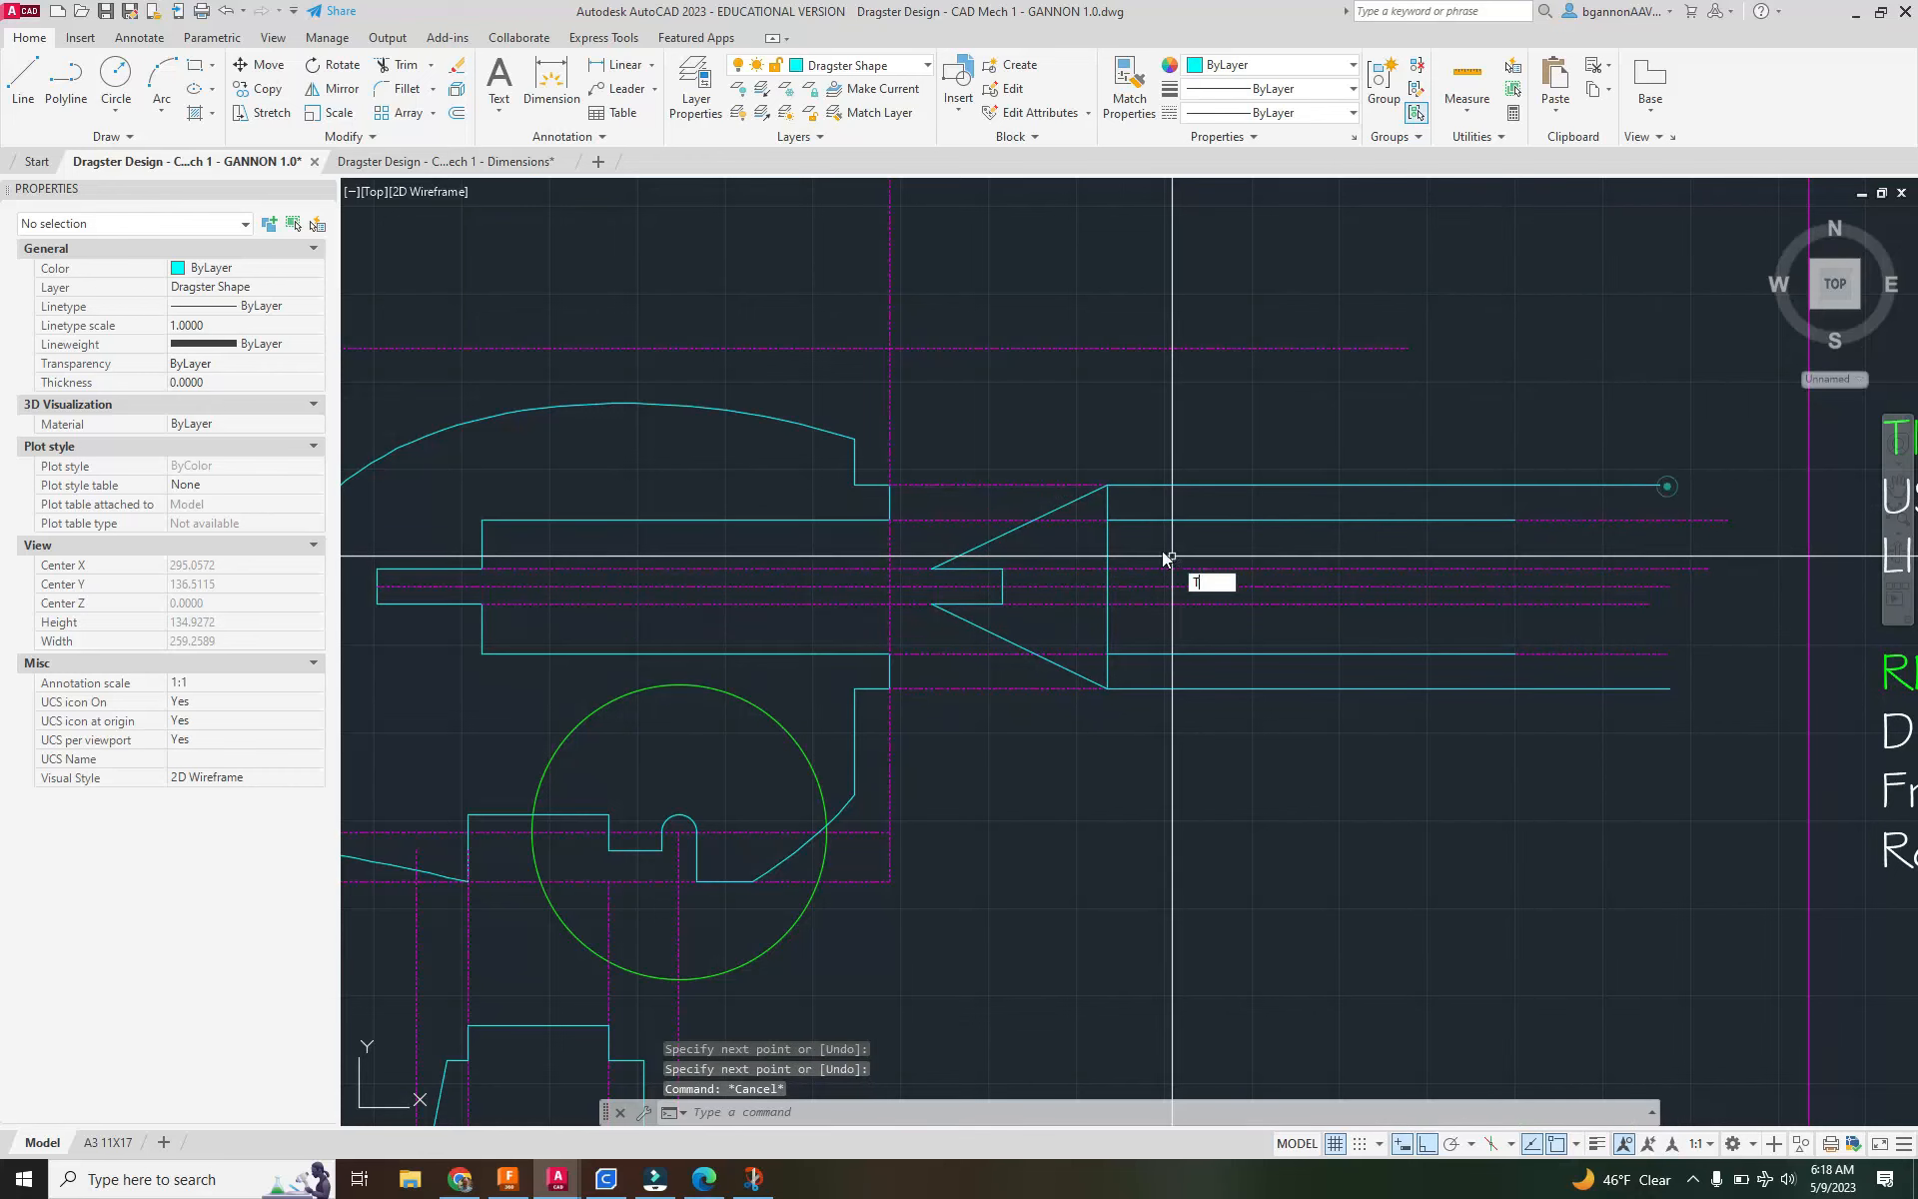
pyautogui.write('r')
pyautogui.press('Return')
pyautogui.click(1110, 497)
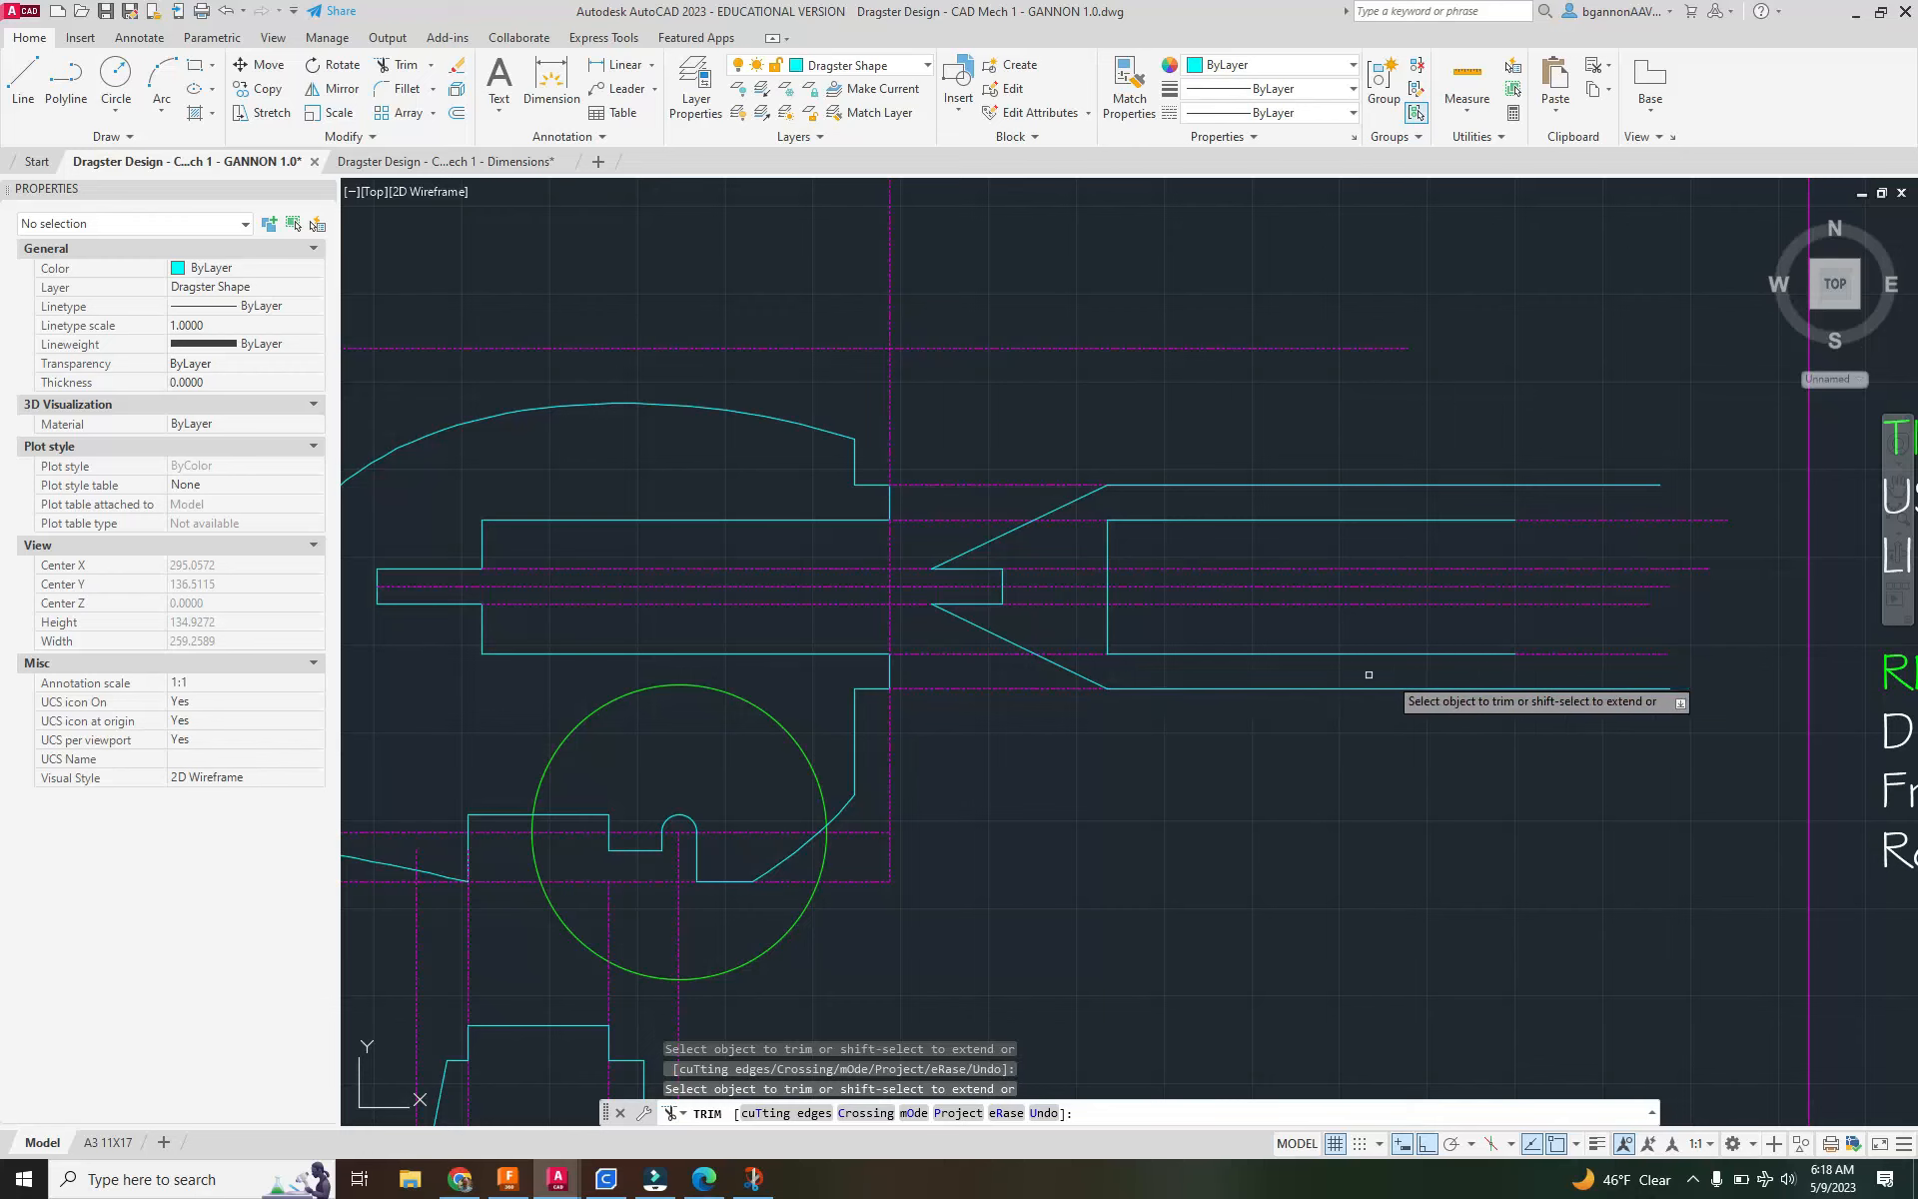
pyautogui.press('Escape')
# Check the Dimensions drawing, and draw a vertical line across the inner rectangle's open end, stretched past both outer edges.
pyautogui.click(484, 172)
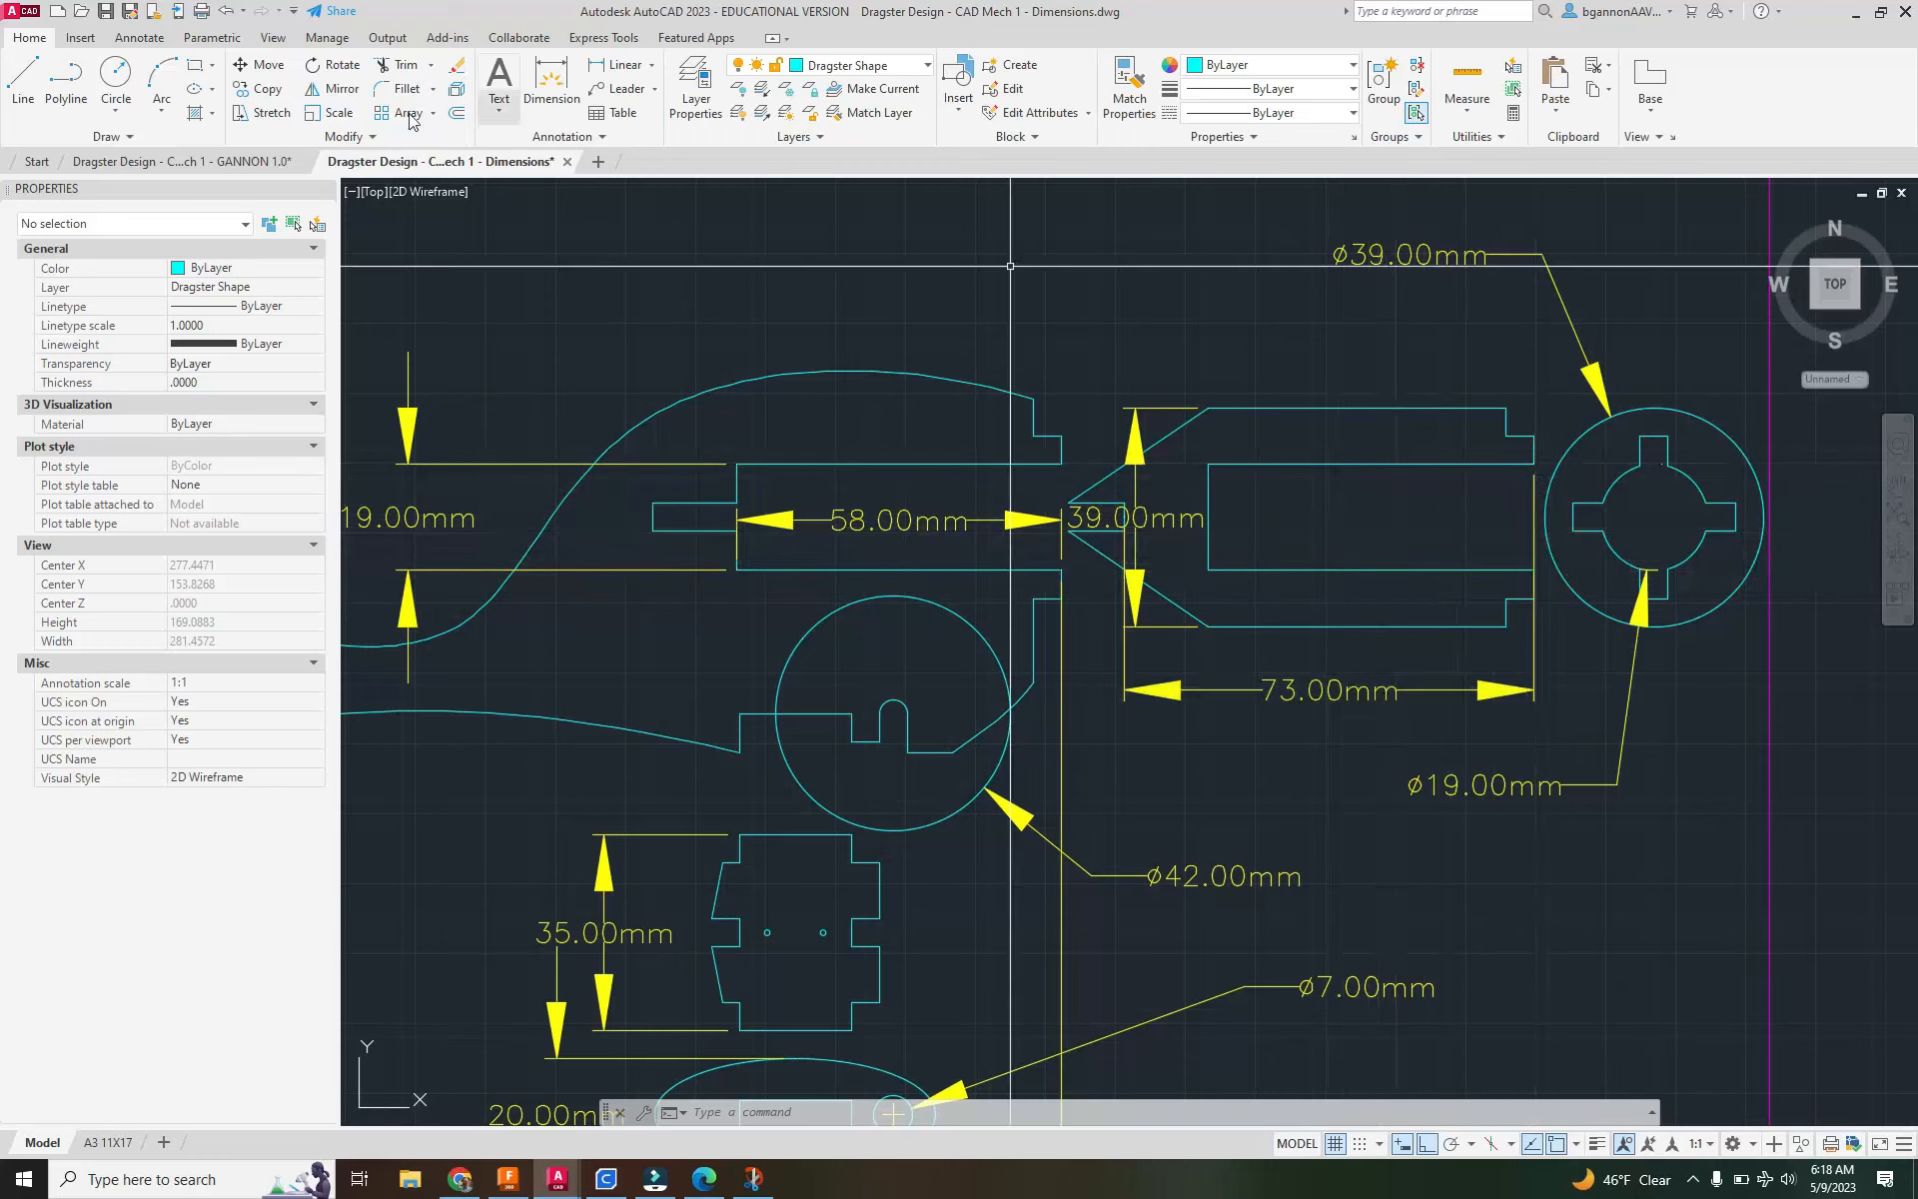
pyautogui.click(245, 160)
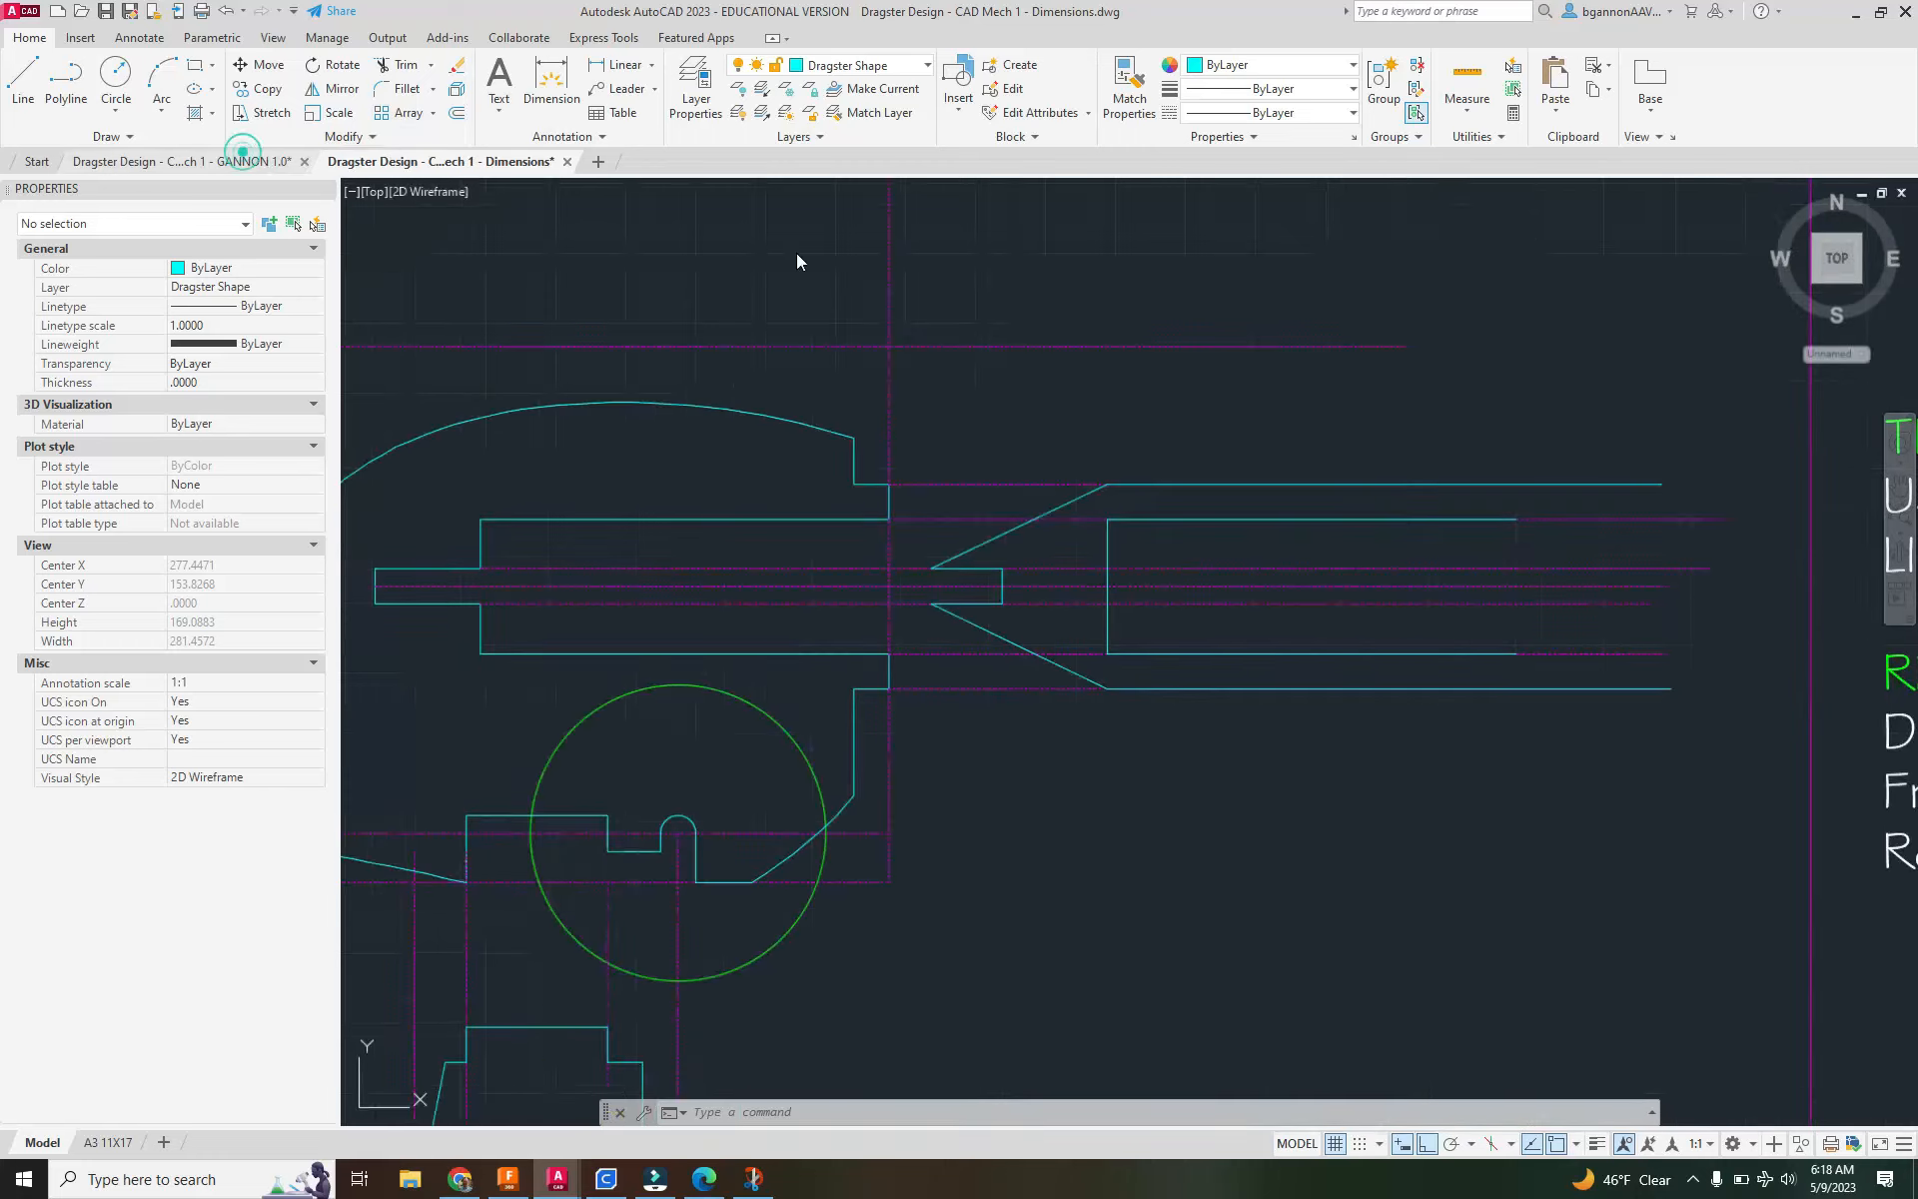
pyautogui.press('l')
pyautogui.press('Return')
pyautogui.click(1514, 521)
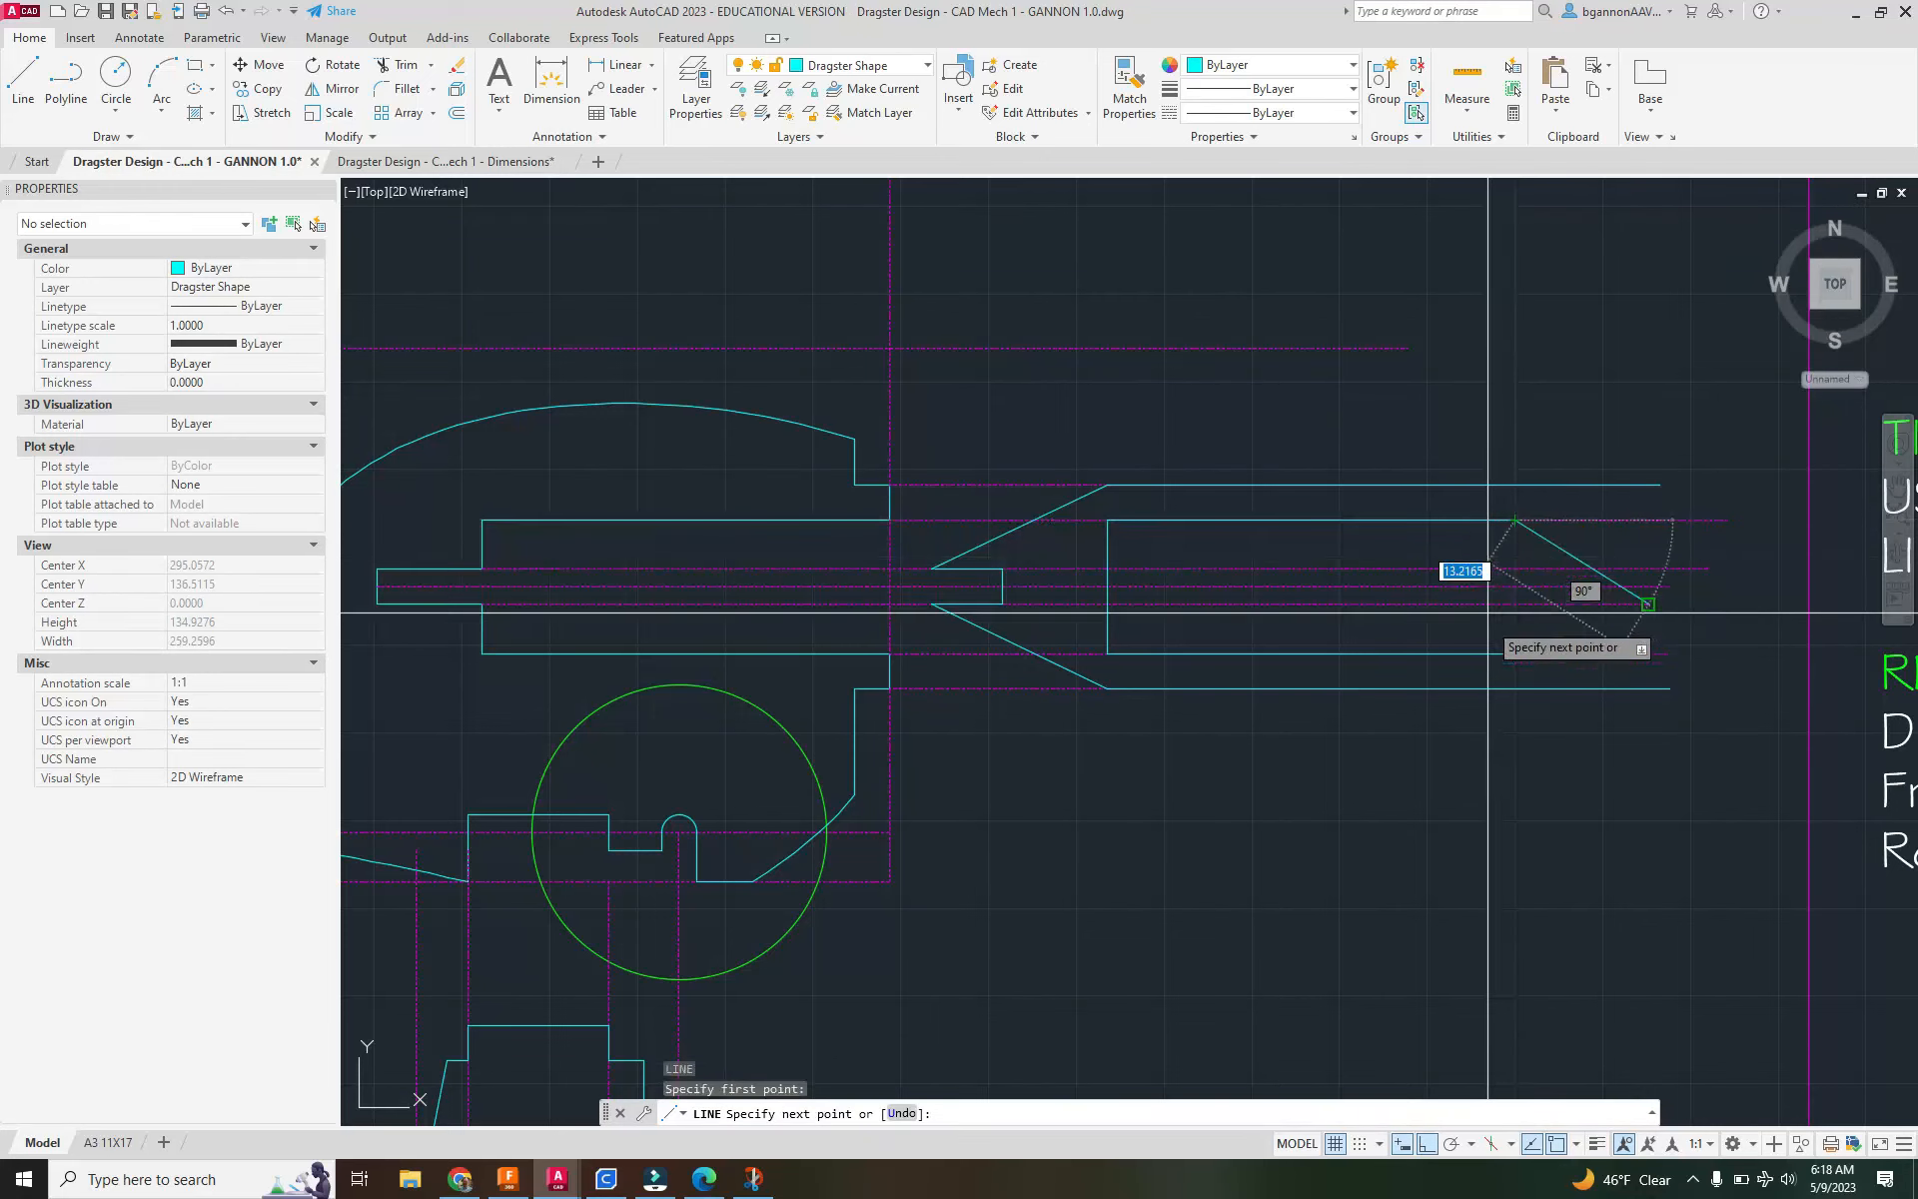
pyautogui.click(1514, 653)
pyautogui.press('Return')
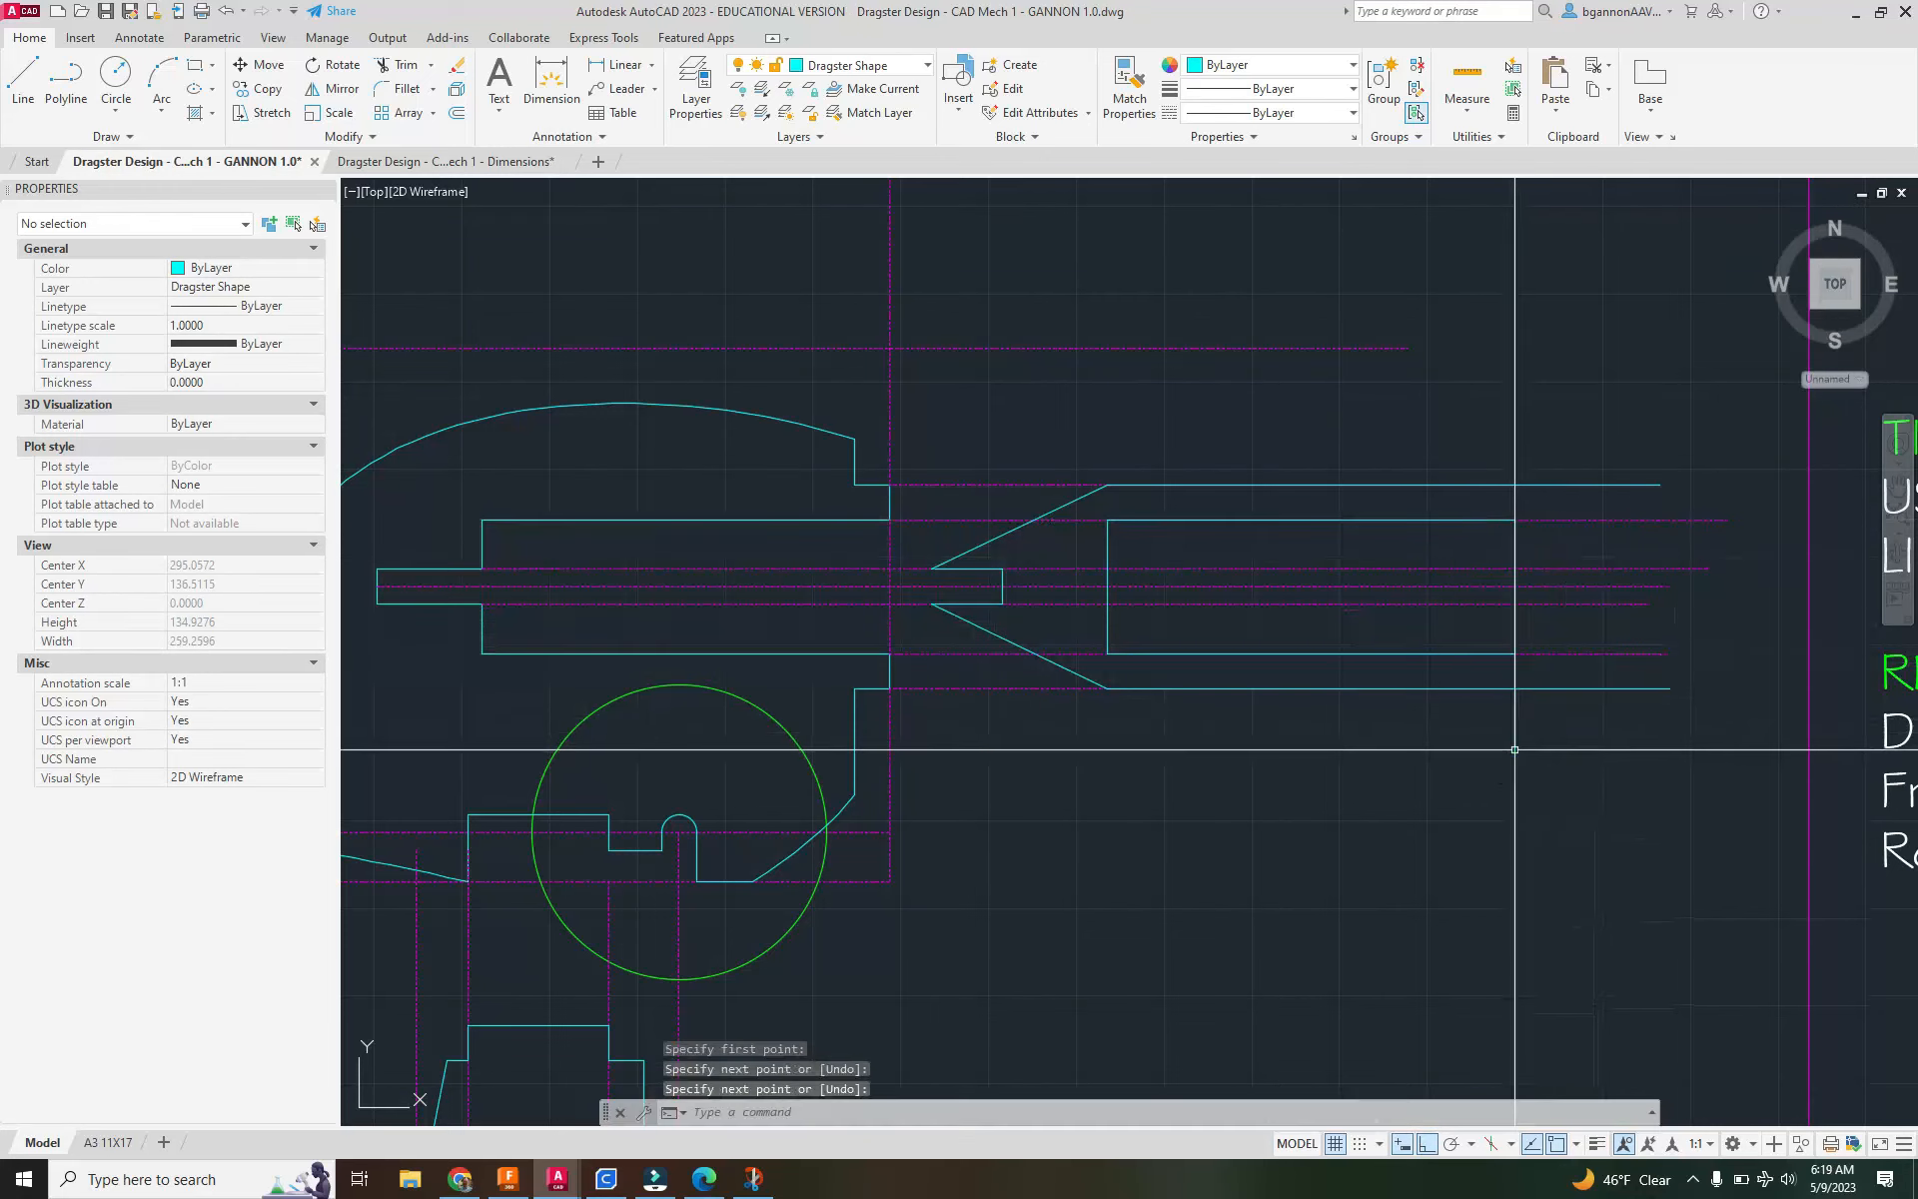
pyautogui.click(1517, 674)
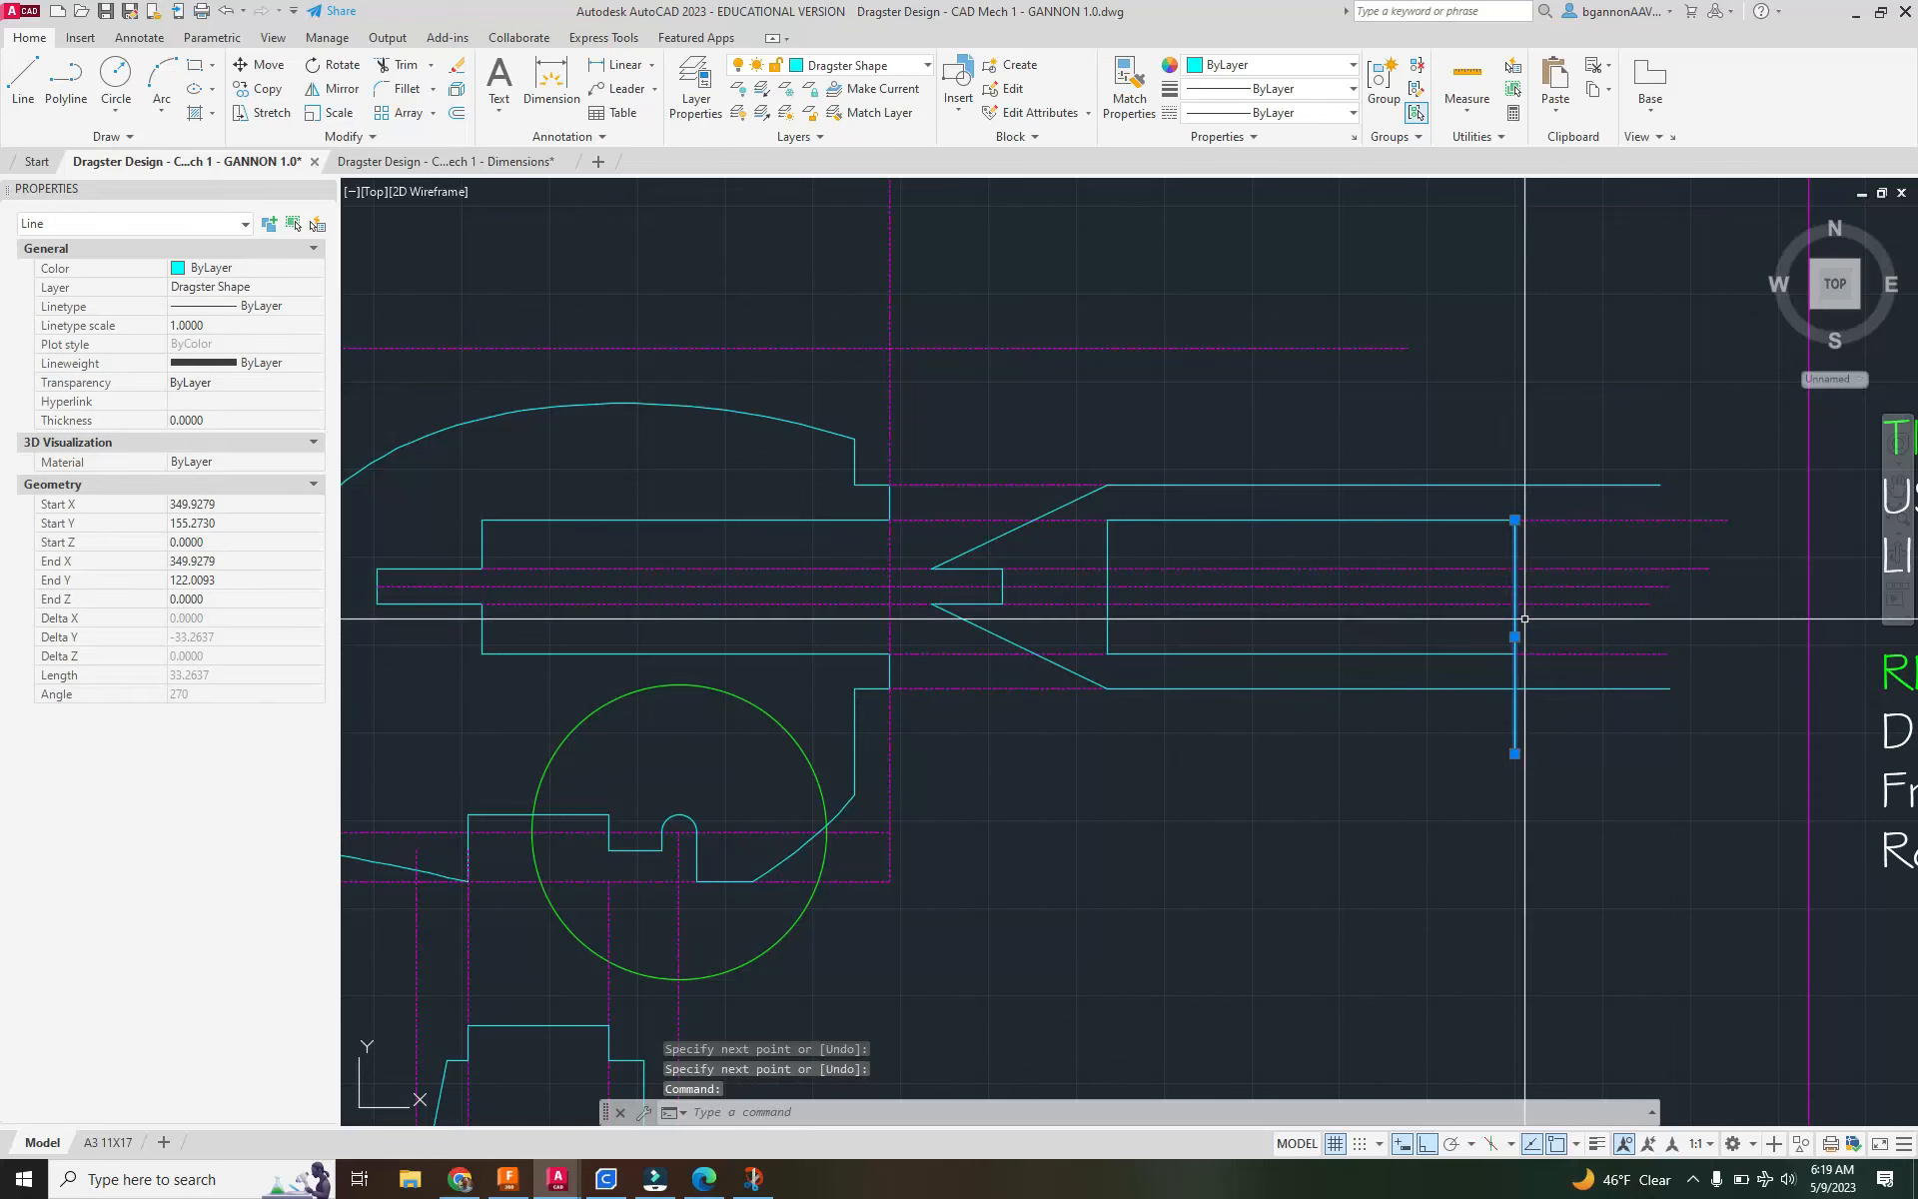
pyautogui.click(1517, 440)
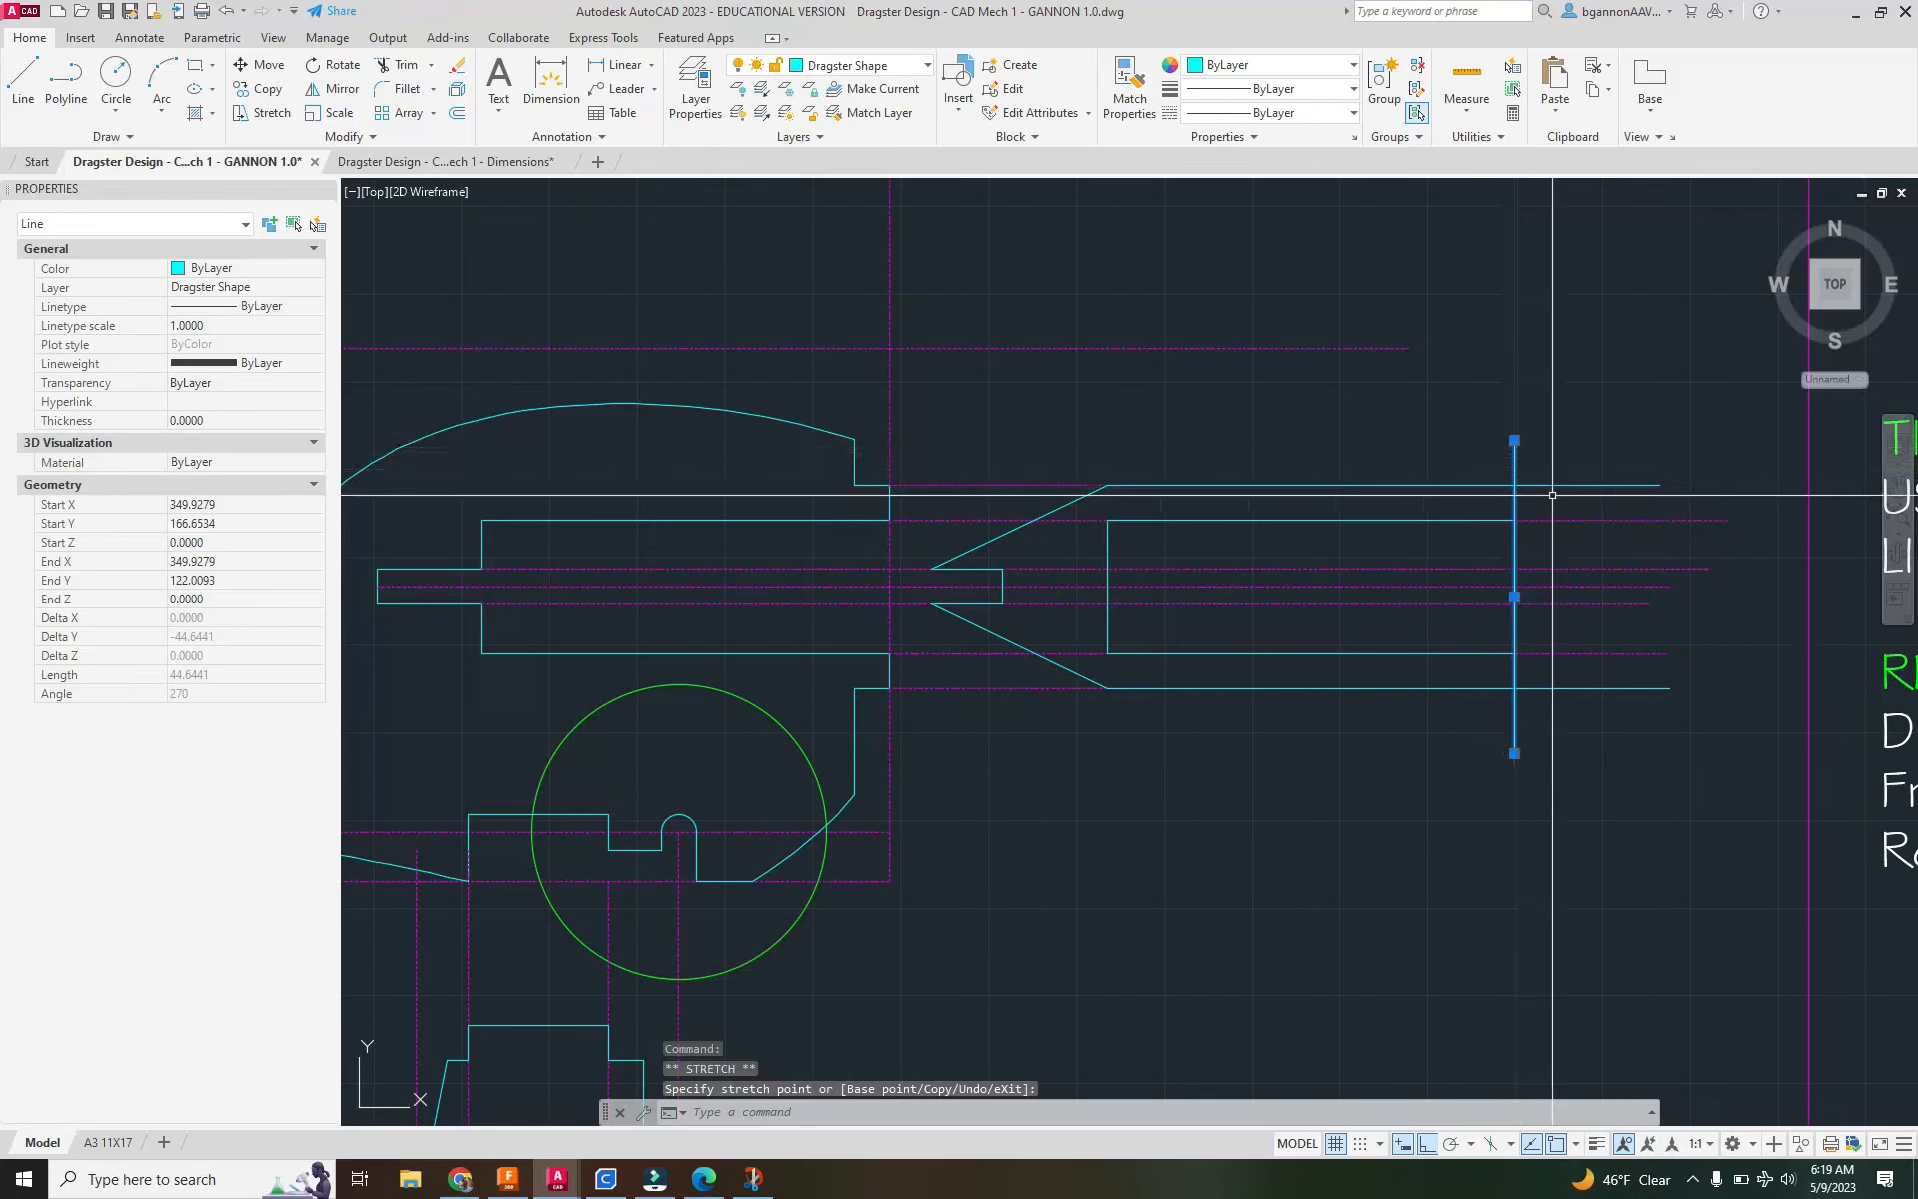
pyautogui.write('o')
pyautogui.press('Return')
pyautogui.write('45')
pyautogui.press('Return')
pyautogui.press('Escape')
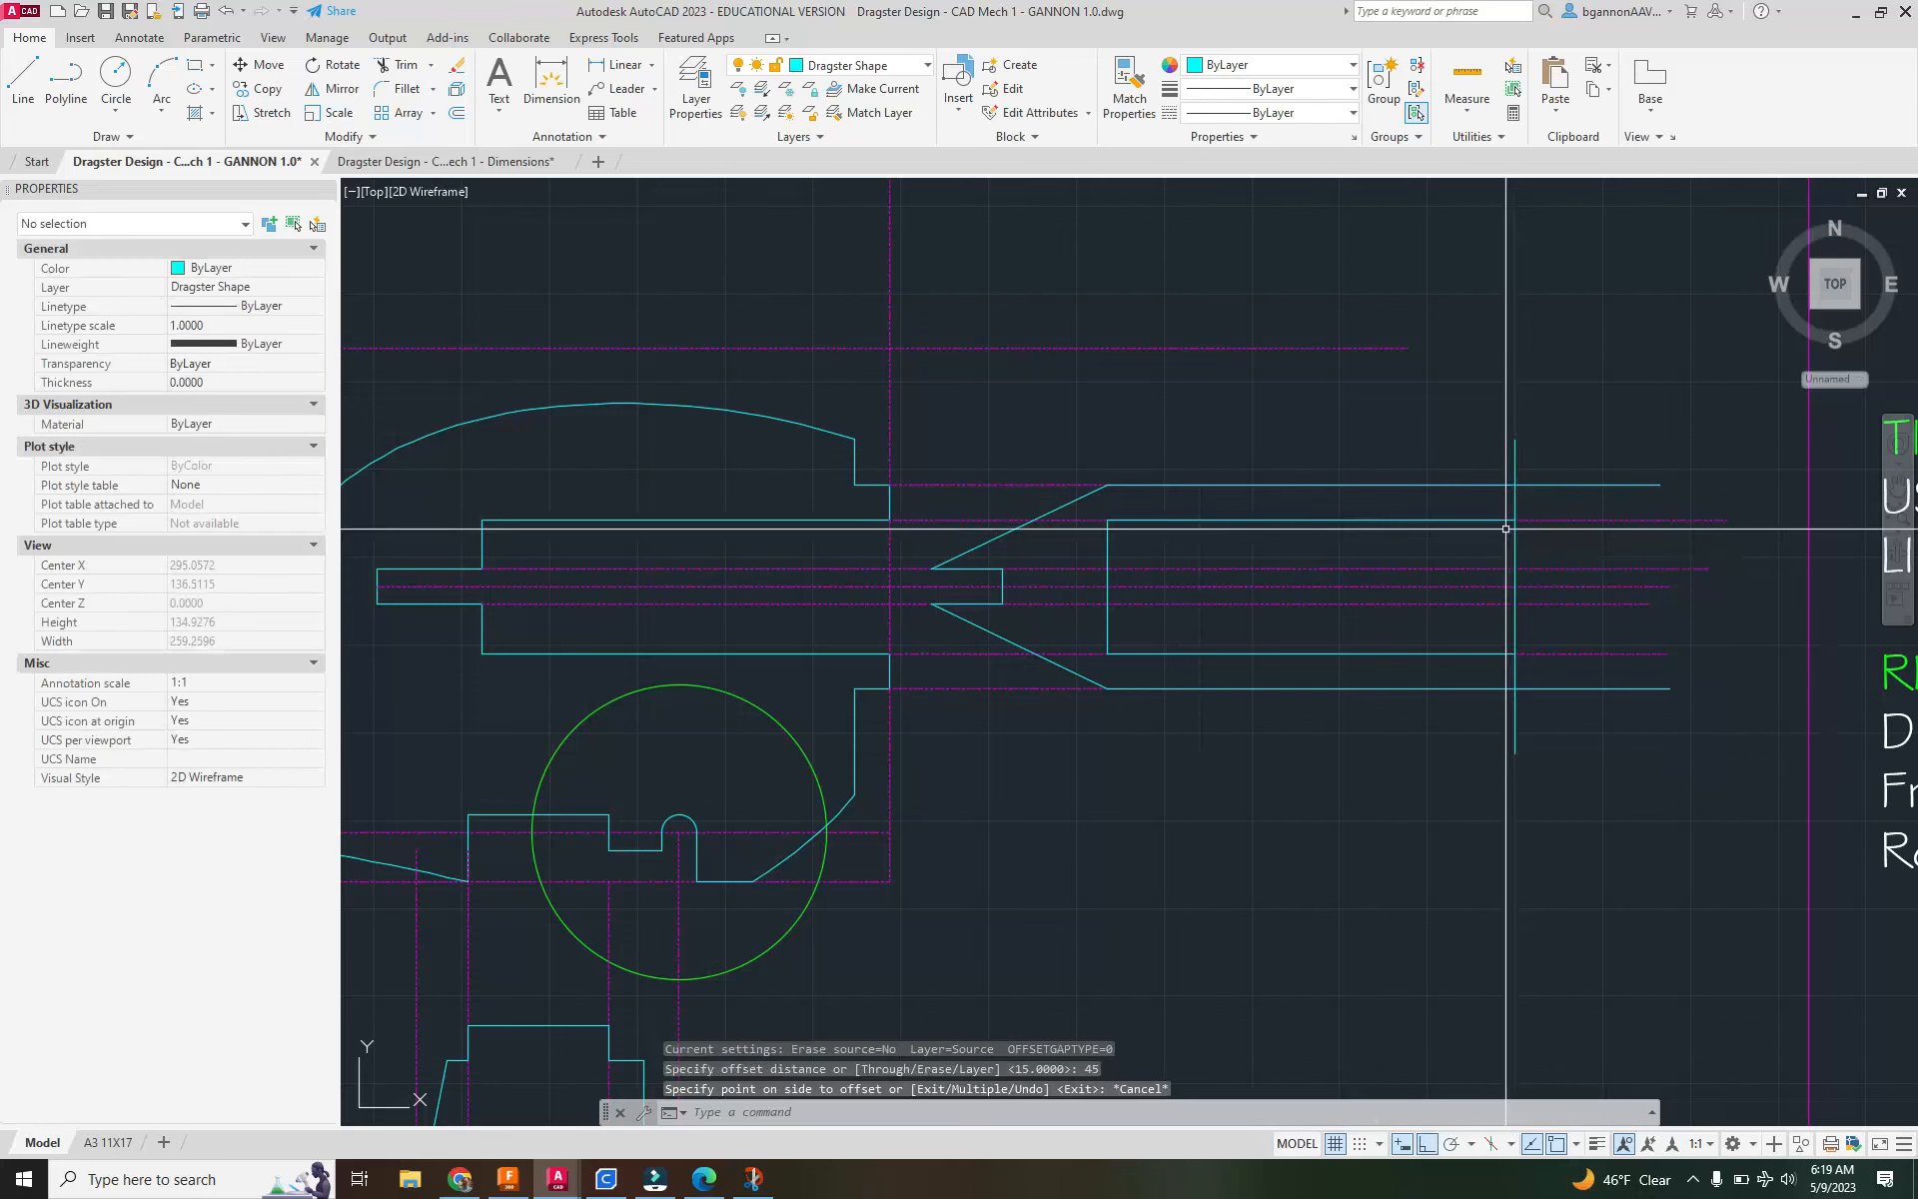
# Offset the inner rectangle's rear vertical line 5 mm inward, undoing the offsets placed on its outer side.
pyautogui.write('o')
pyautogui.press('Return')
pyautogui.write('5')
pyautogui.press('Return')
pyautogui.click(1514, 510)
pyautogui.click(1533, 510)
pyautogui.hotkey('ctrl', 'z')
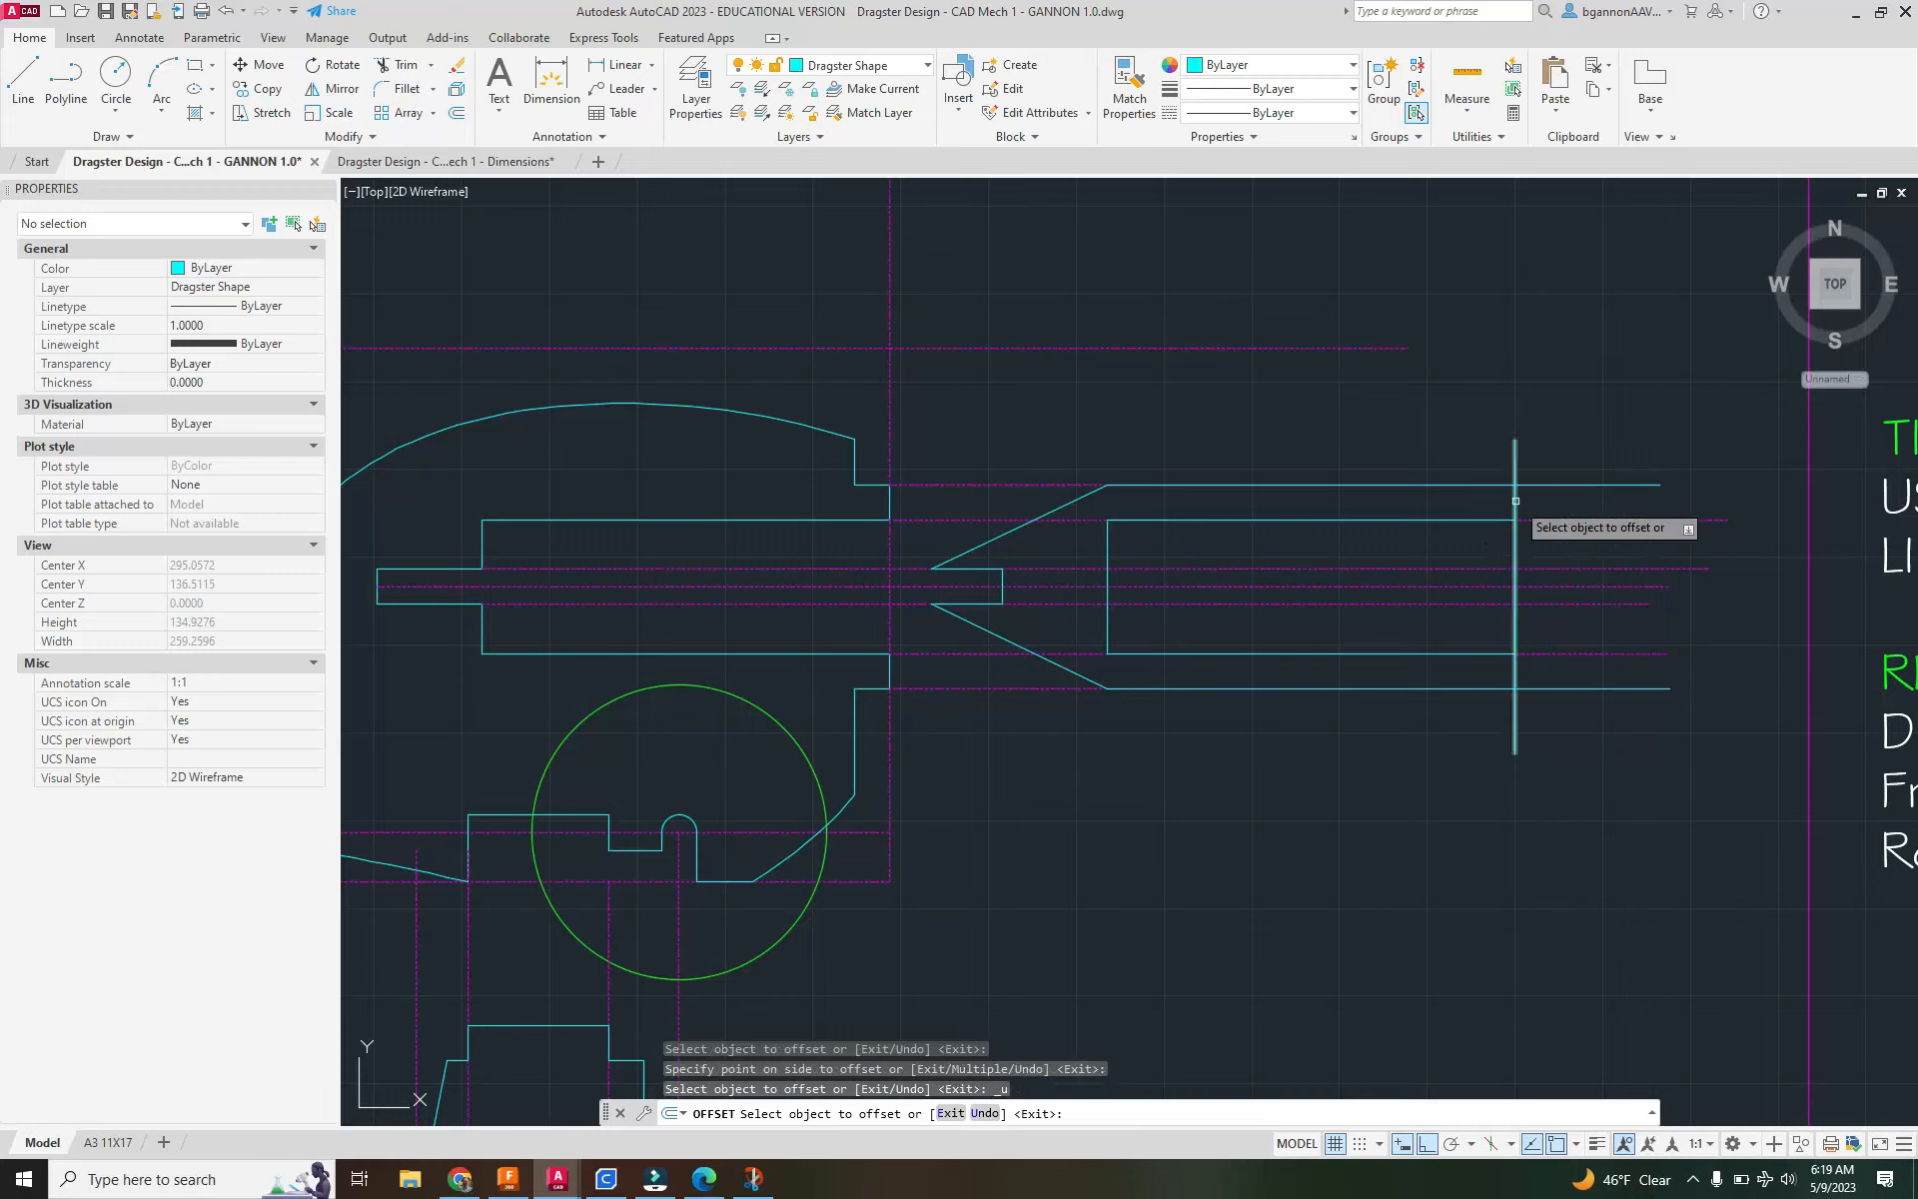
pyautogui.click(1516, 500)
pyautogui.click(1539, 510)
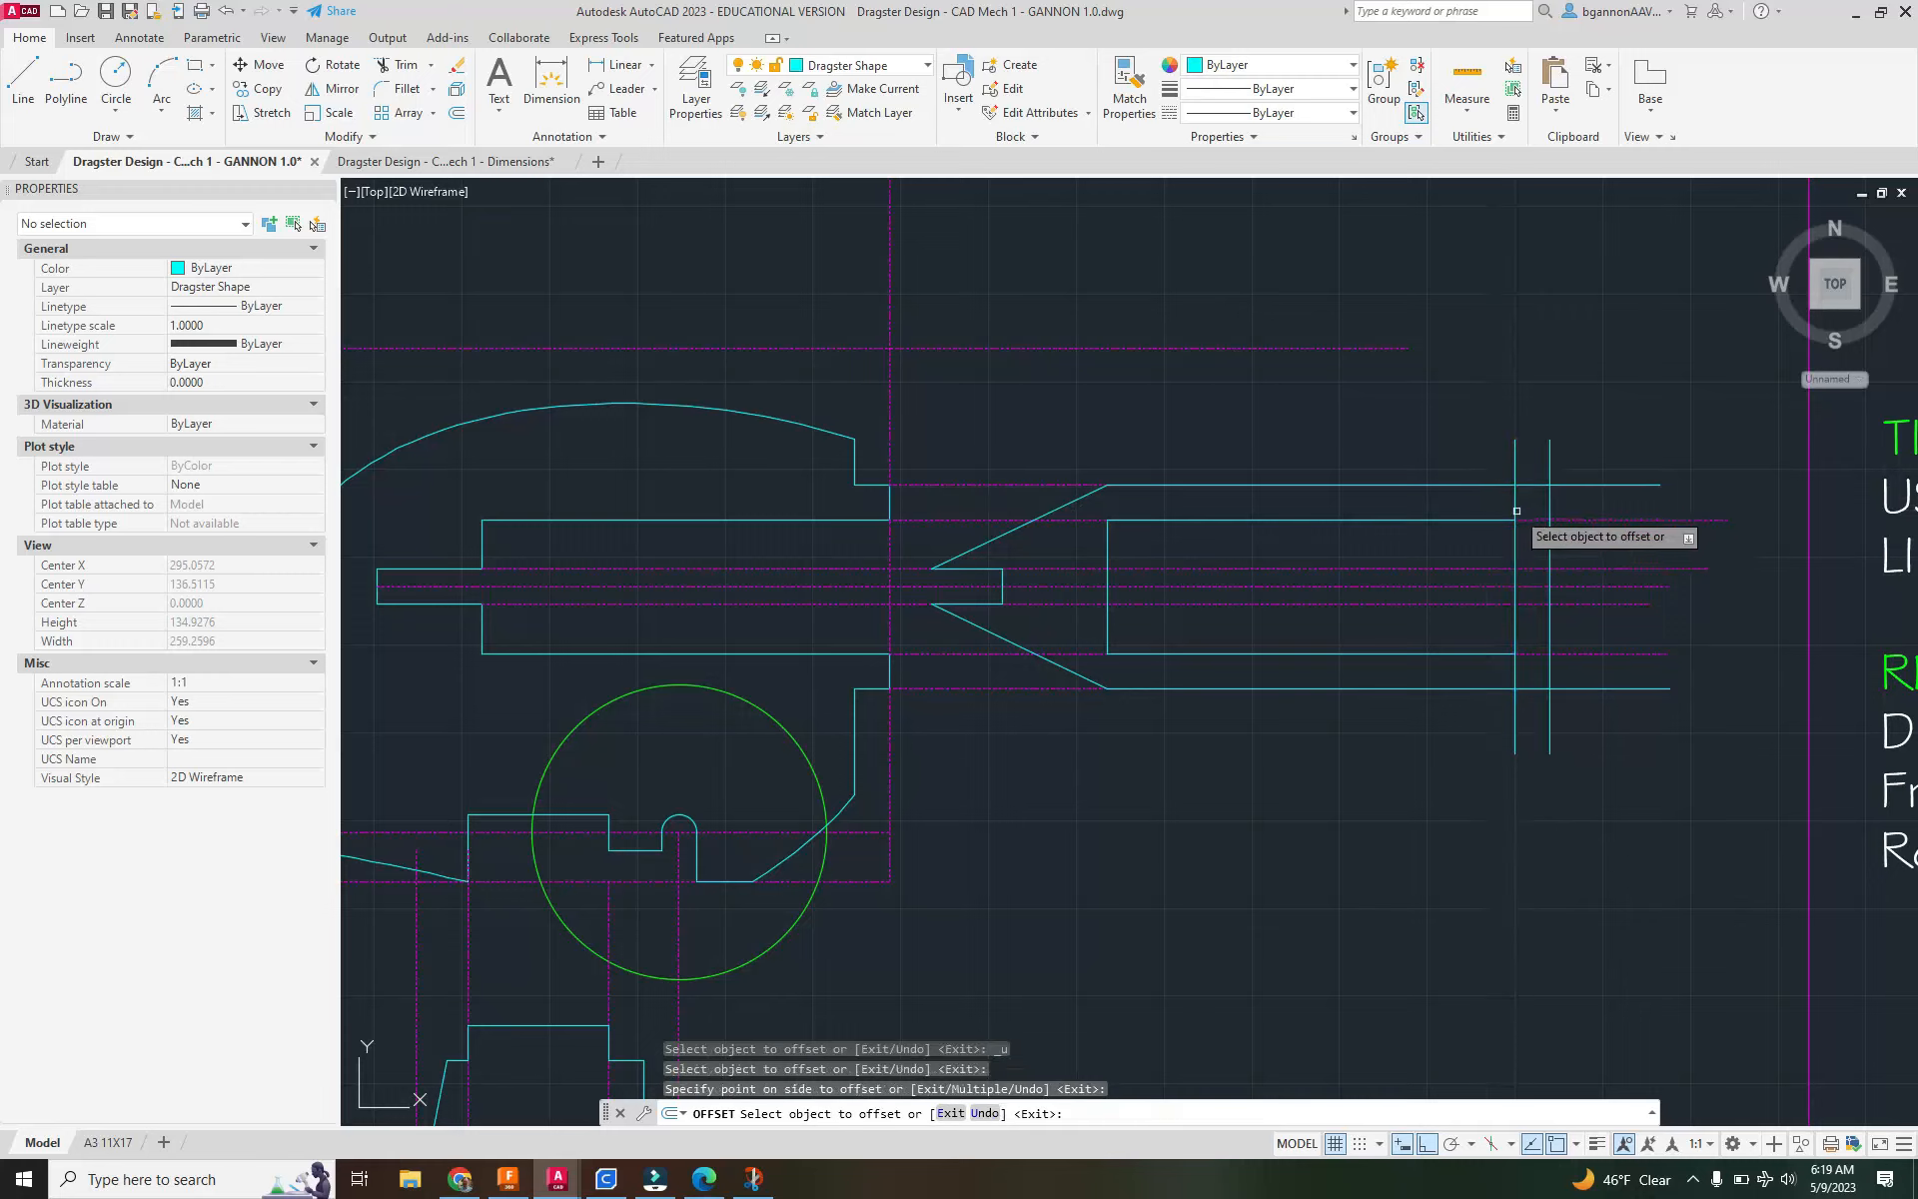
pyautogui.hotkey('ctrl', 'z')
pyautogui.click(1518, 502)
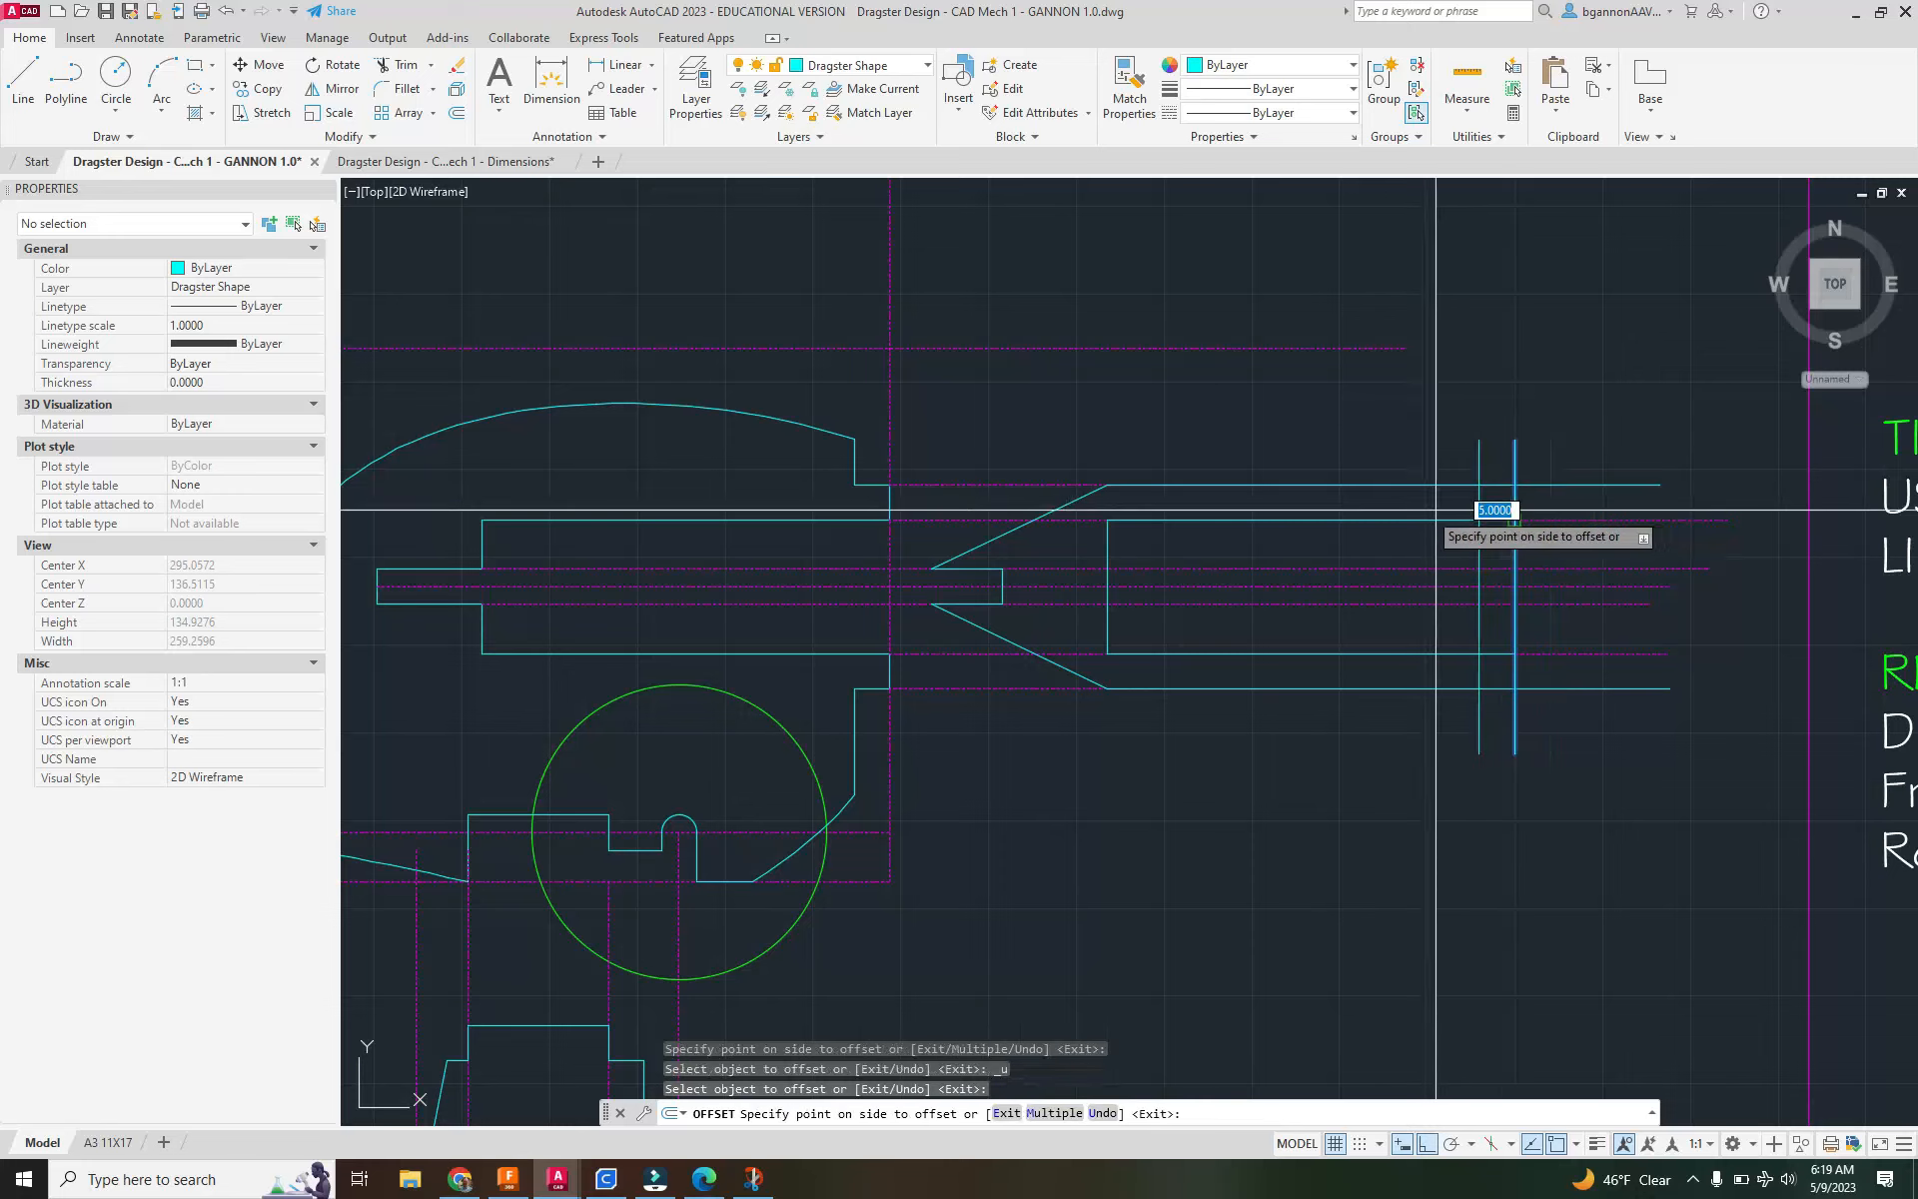
pyautogui.click(1380, 465)
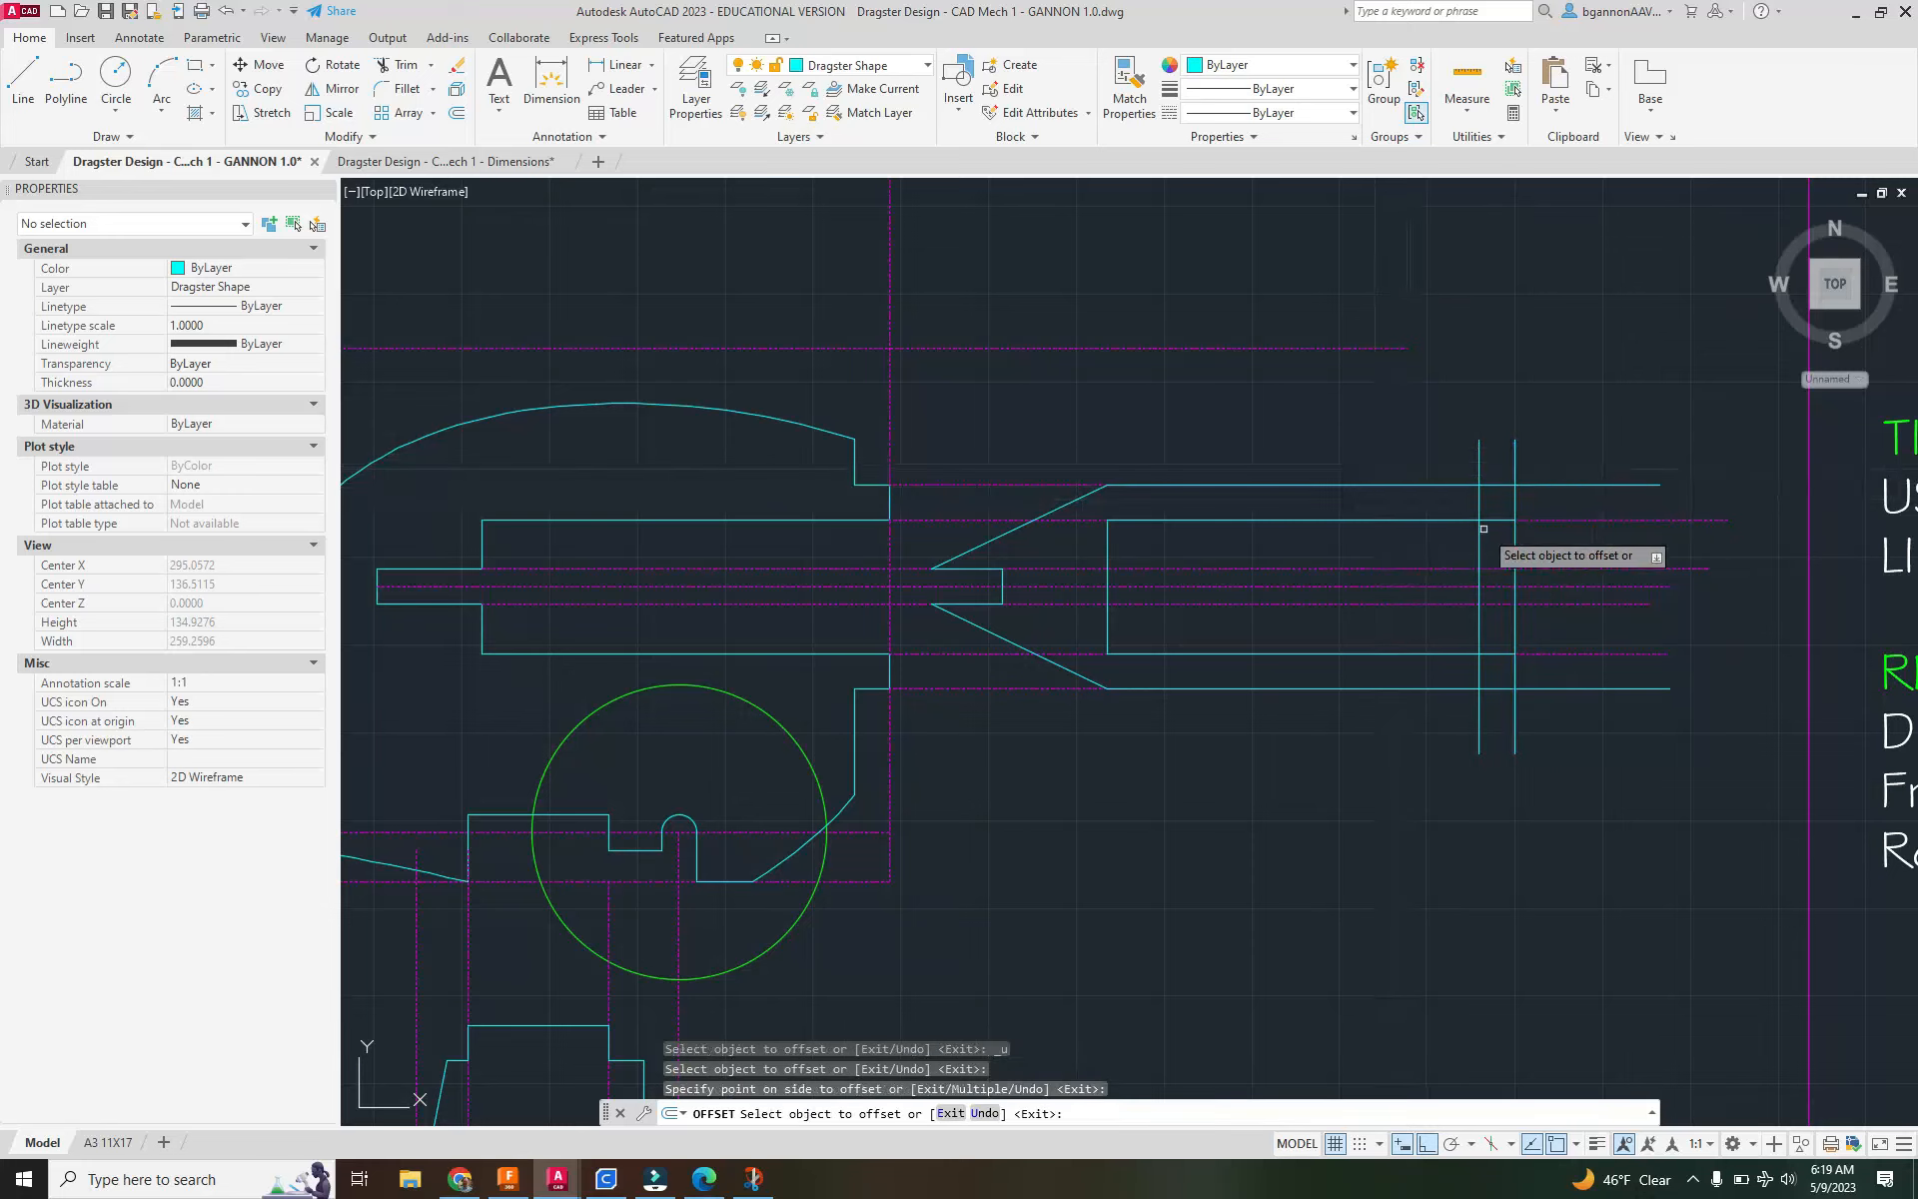
# Trim the outer edges at the rear vertical line and cut off both vertical lines' overhangs beyond the outer edges.
pyautogui.press('Escape')
pyautogui.write('TR')
pyautogui.press('Return')
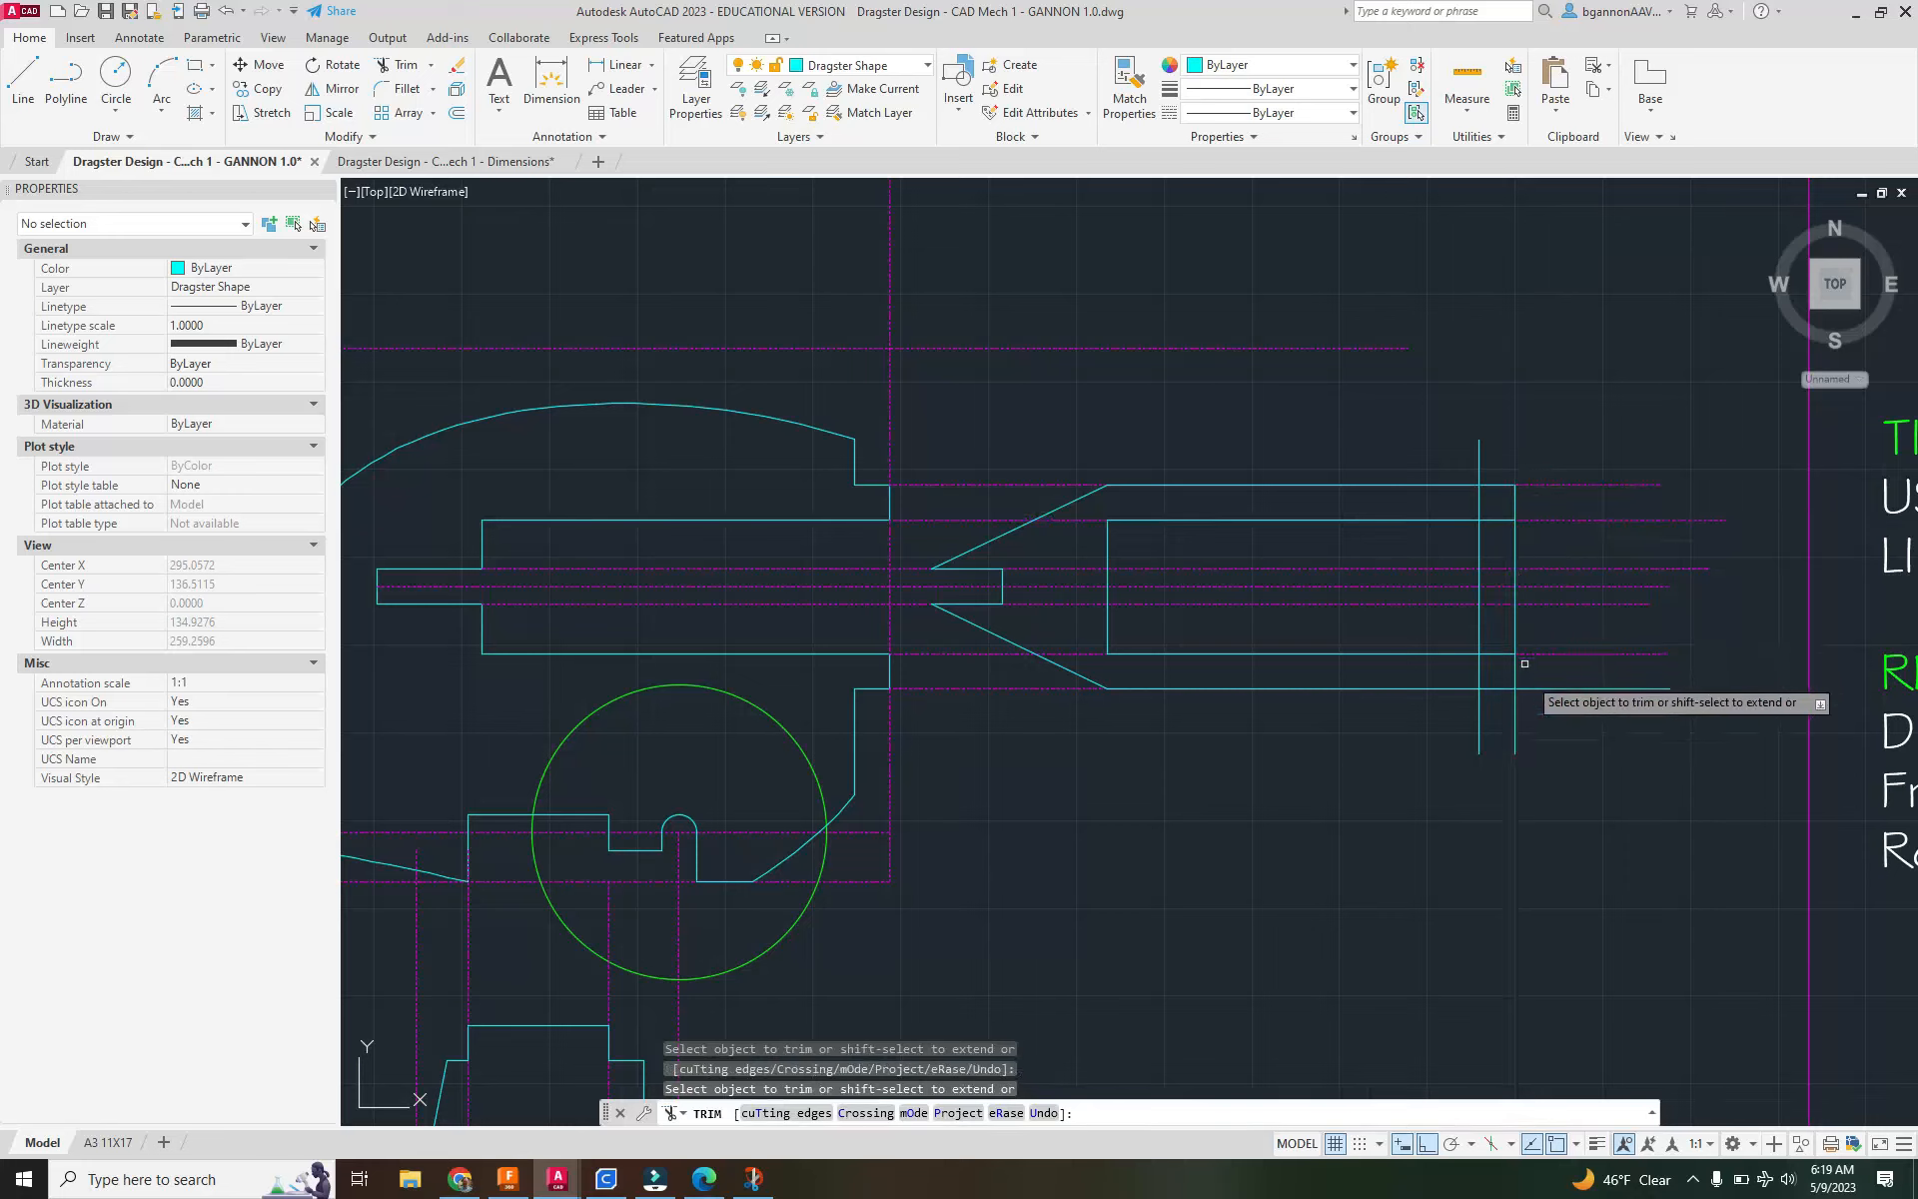
pyautogui.moveTo(1512, 712); pyautogui.dragTo(1514, 718)
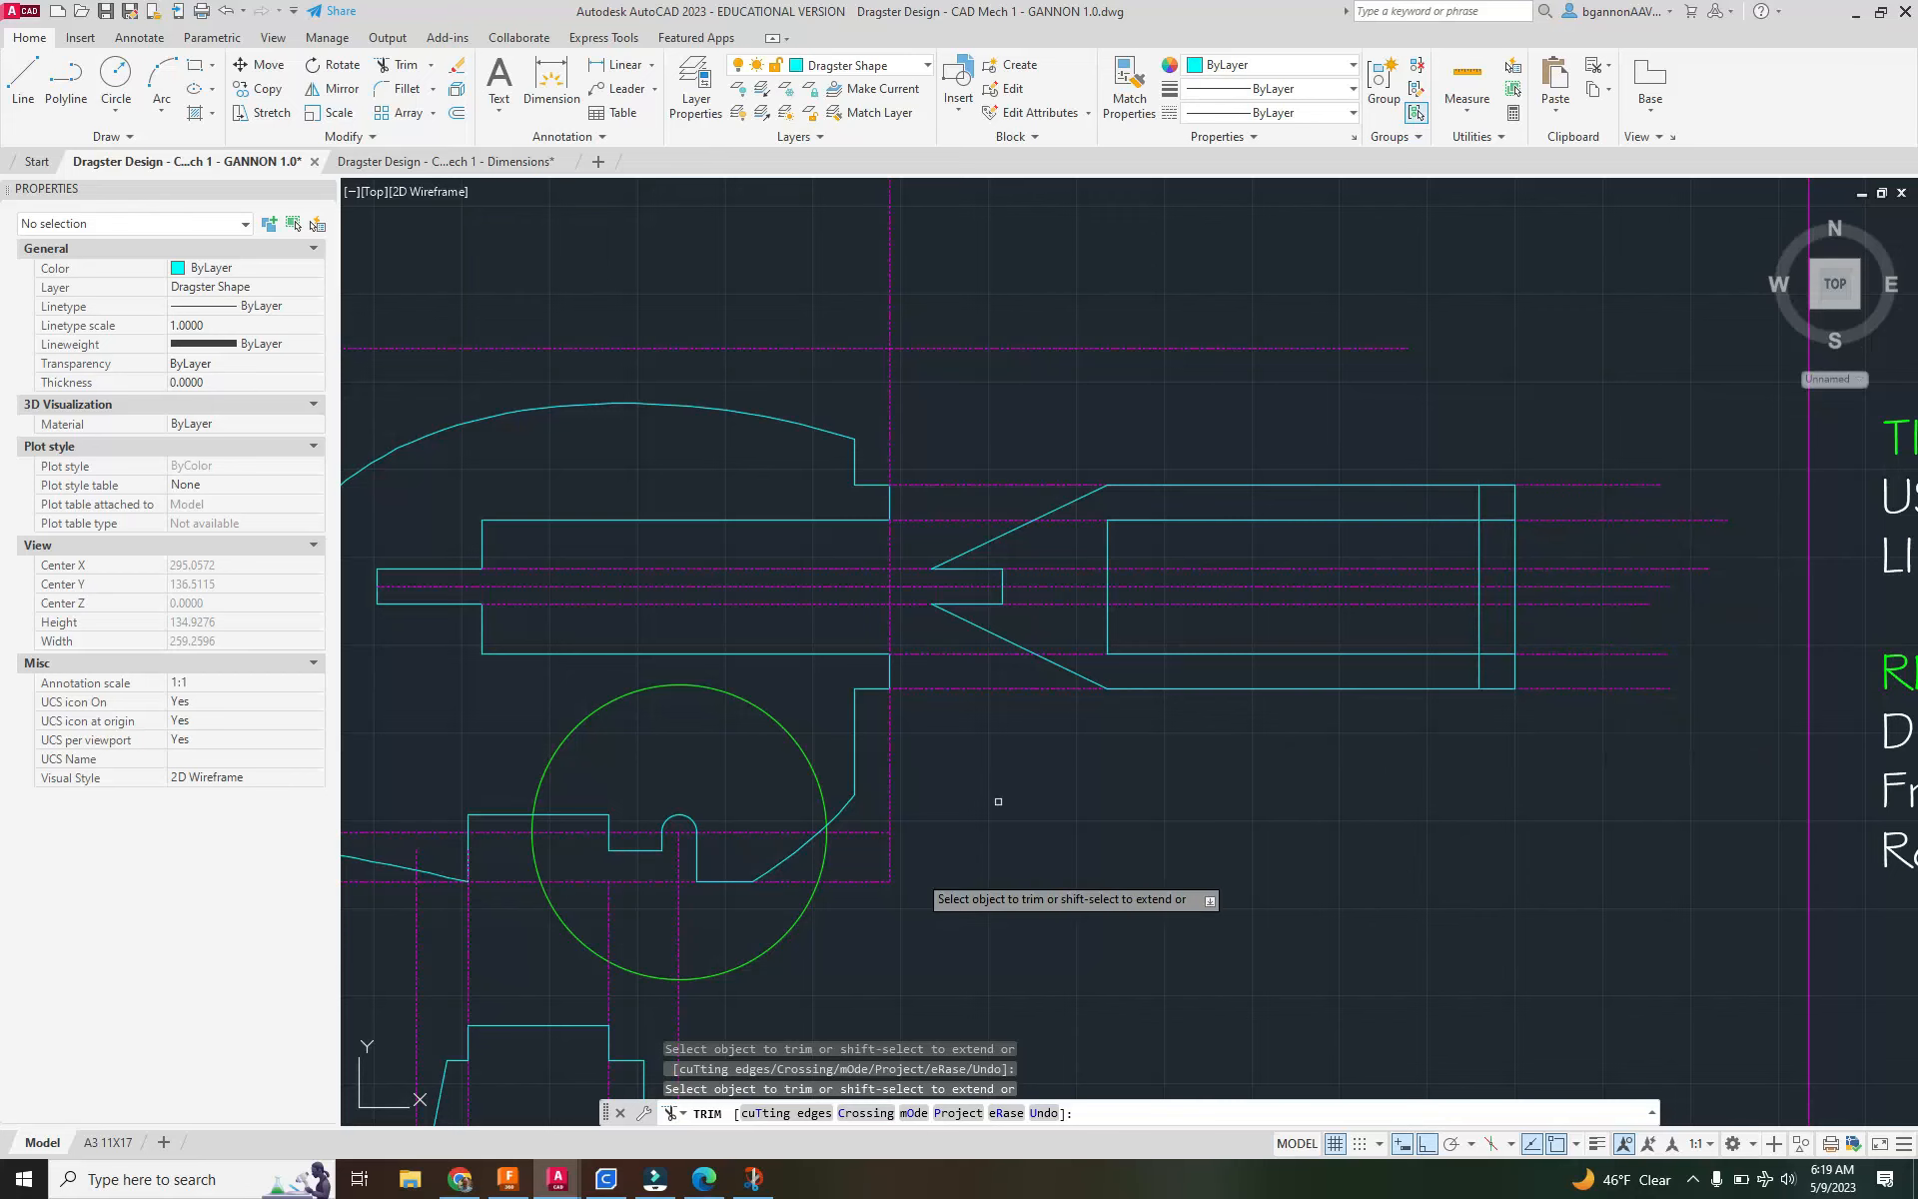
# Check the rear end in the Dimensions drawing, and trim the outer corners and offset line to leave the stepped 5 mm notches.
pyautogui.click(414, 163)
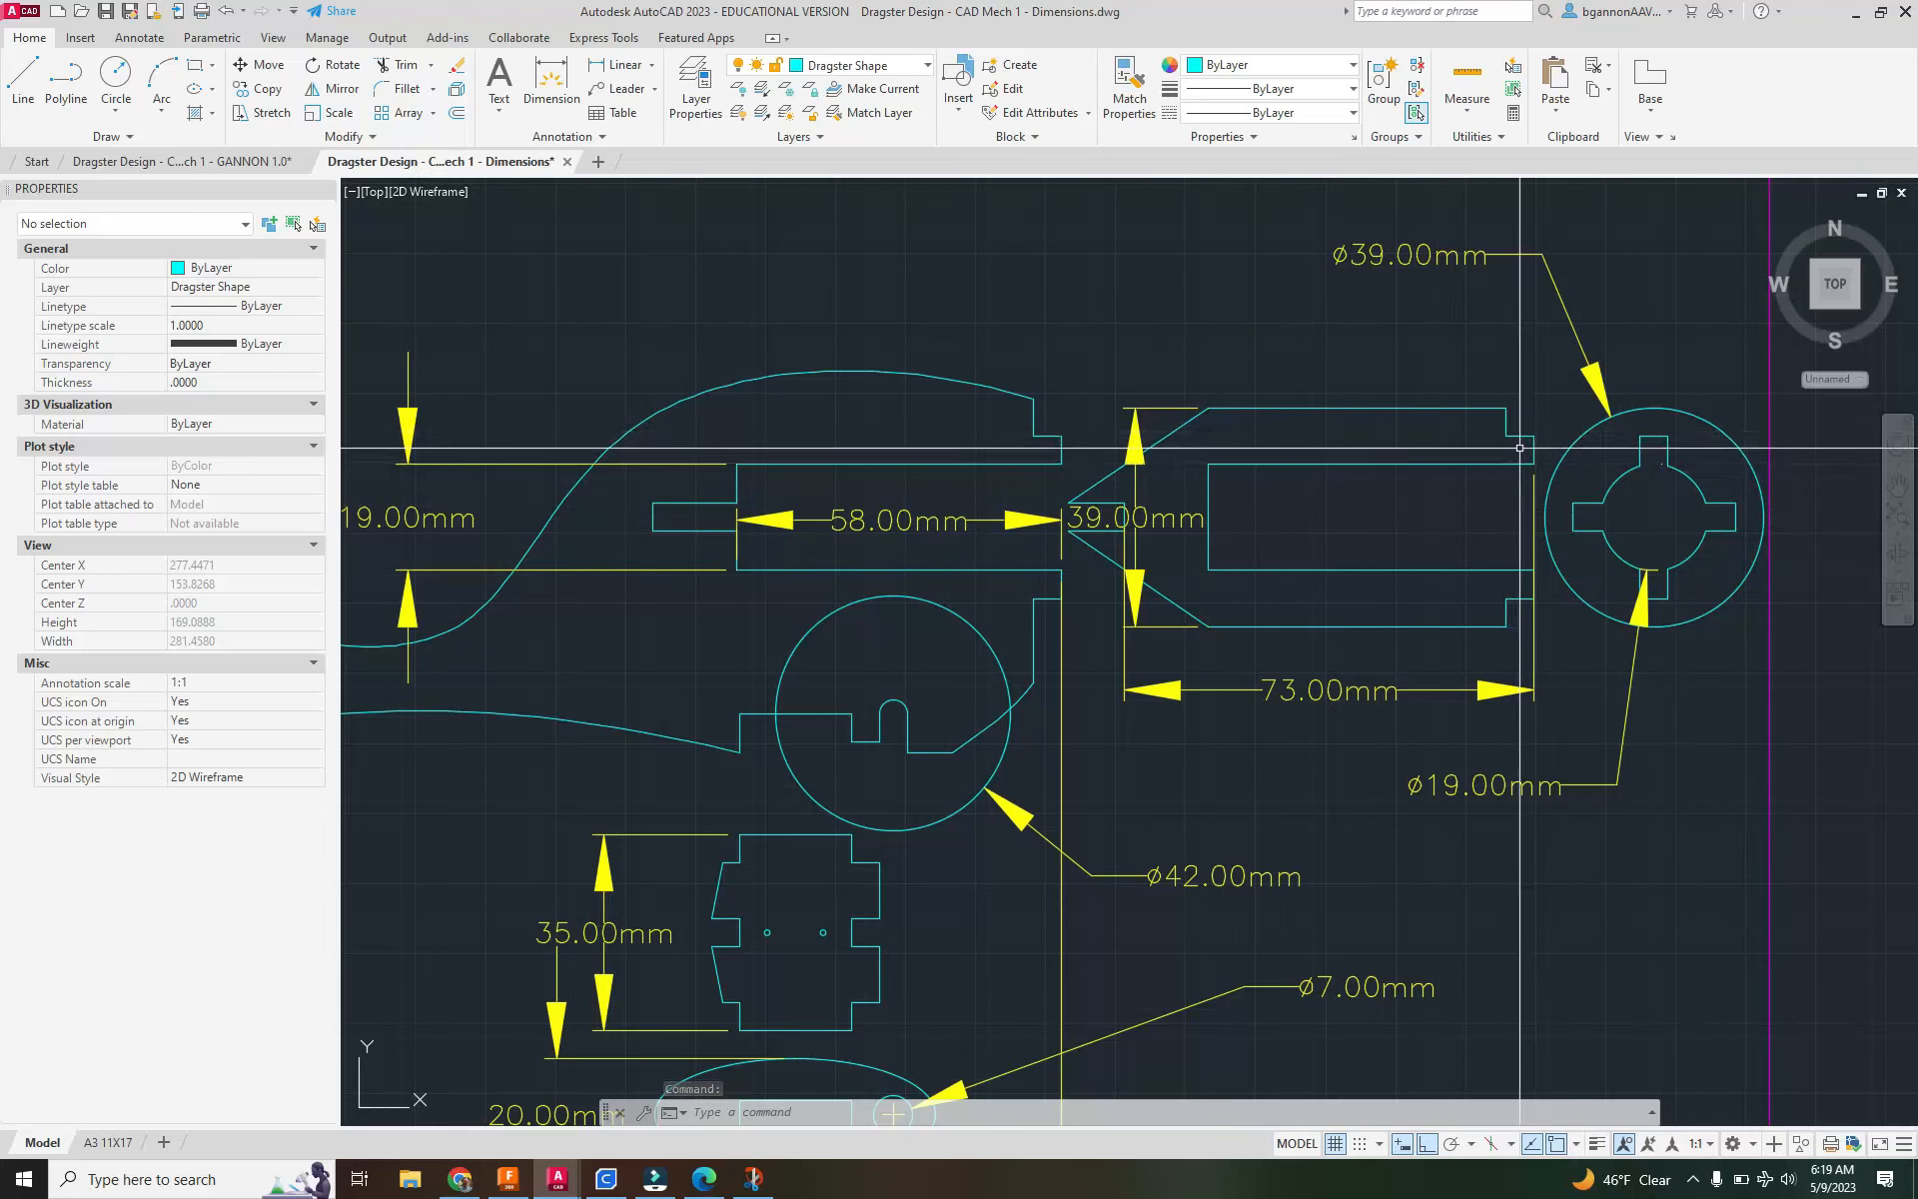
pyautogui.hotkey('ctrl', 'Tab')
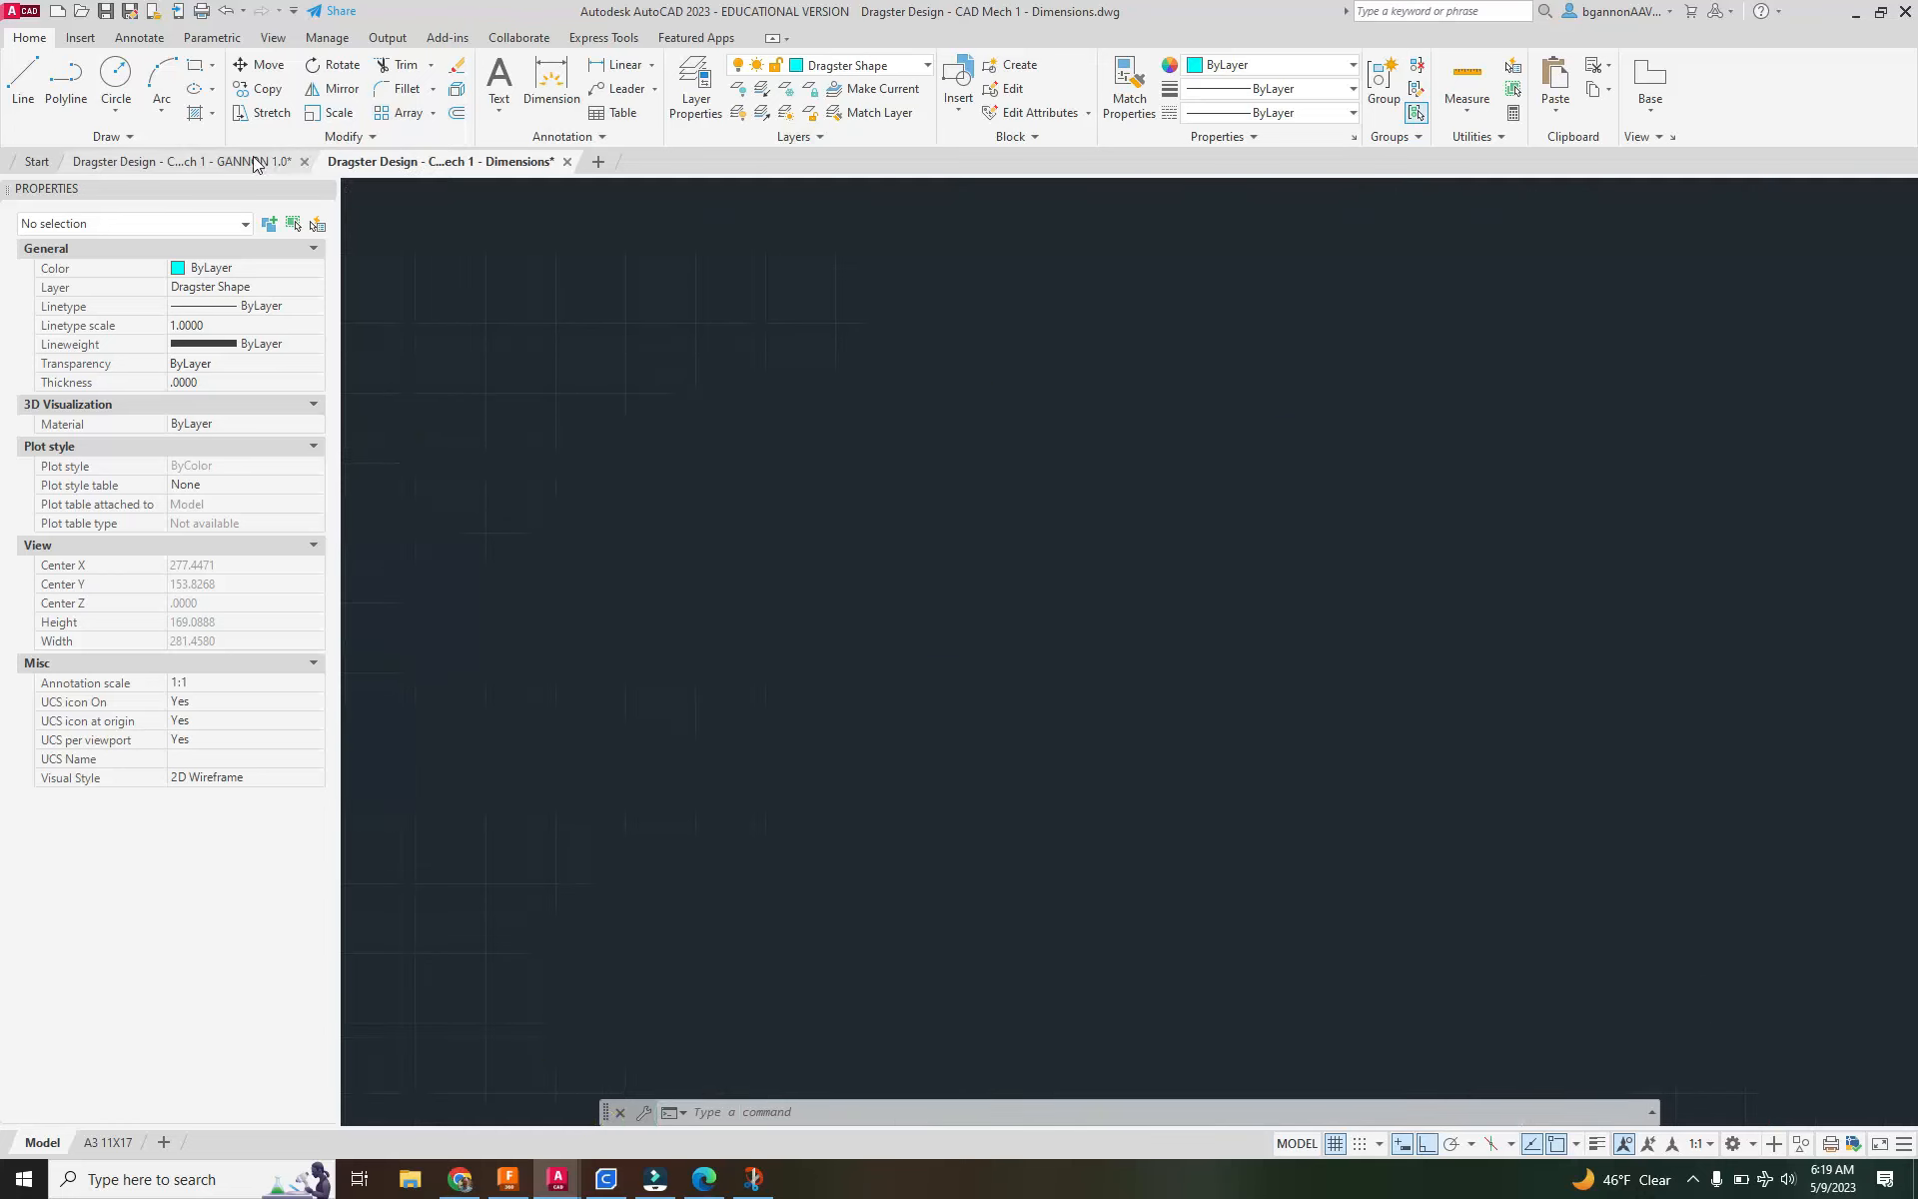
pyautogui.write('tr')
pyautogui.press('Return')
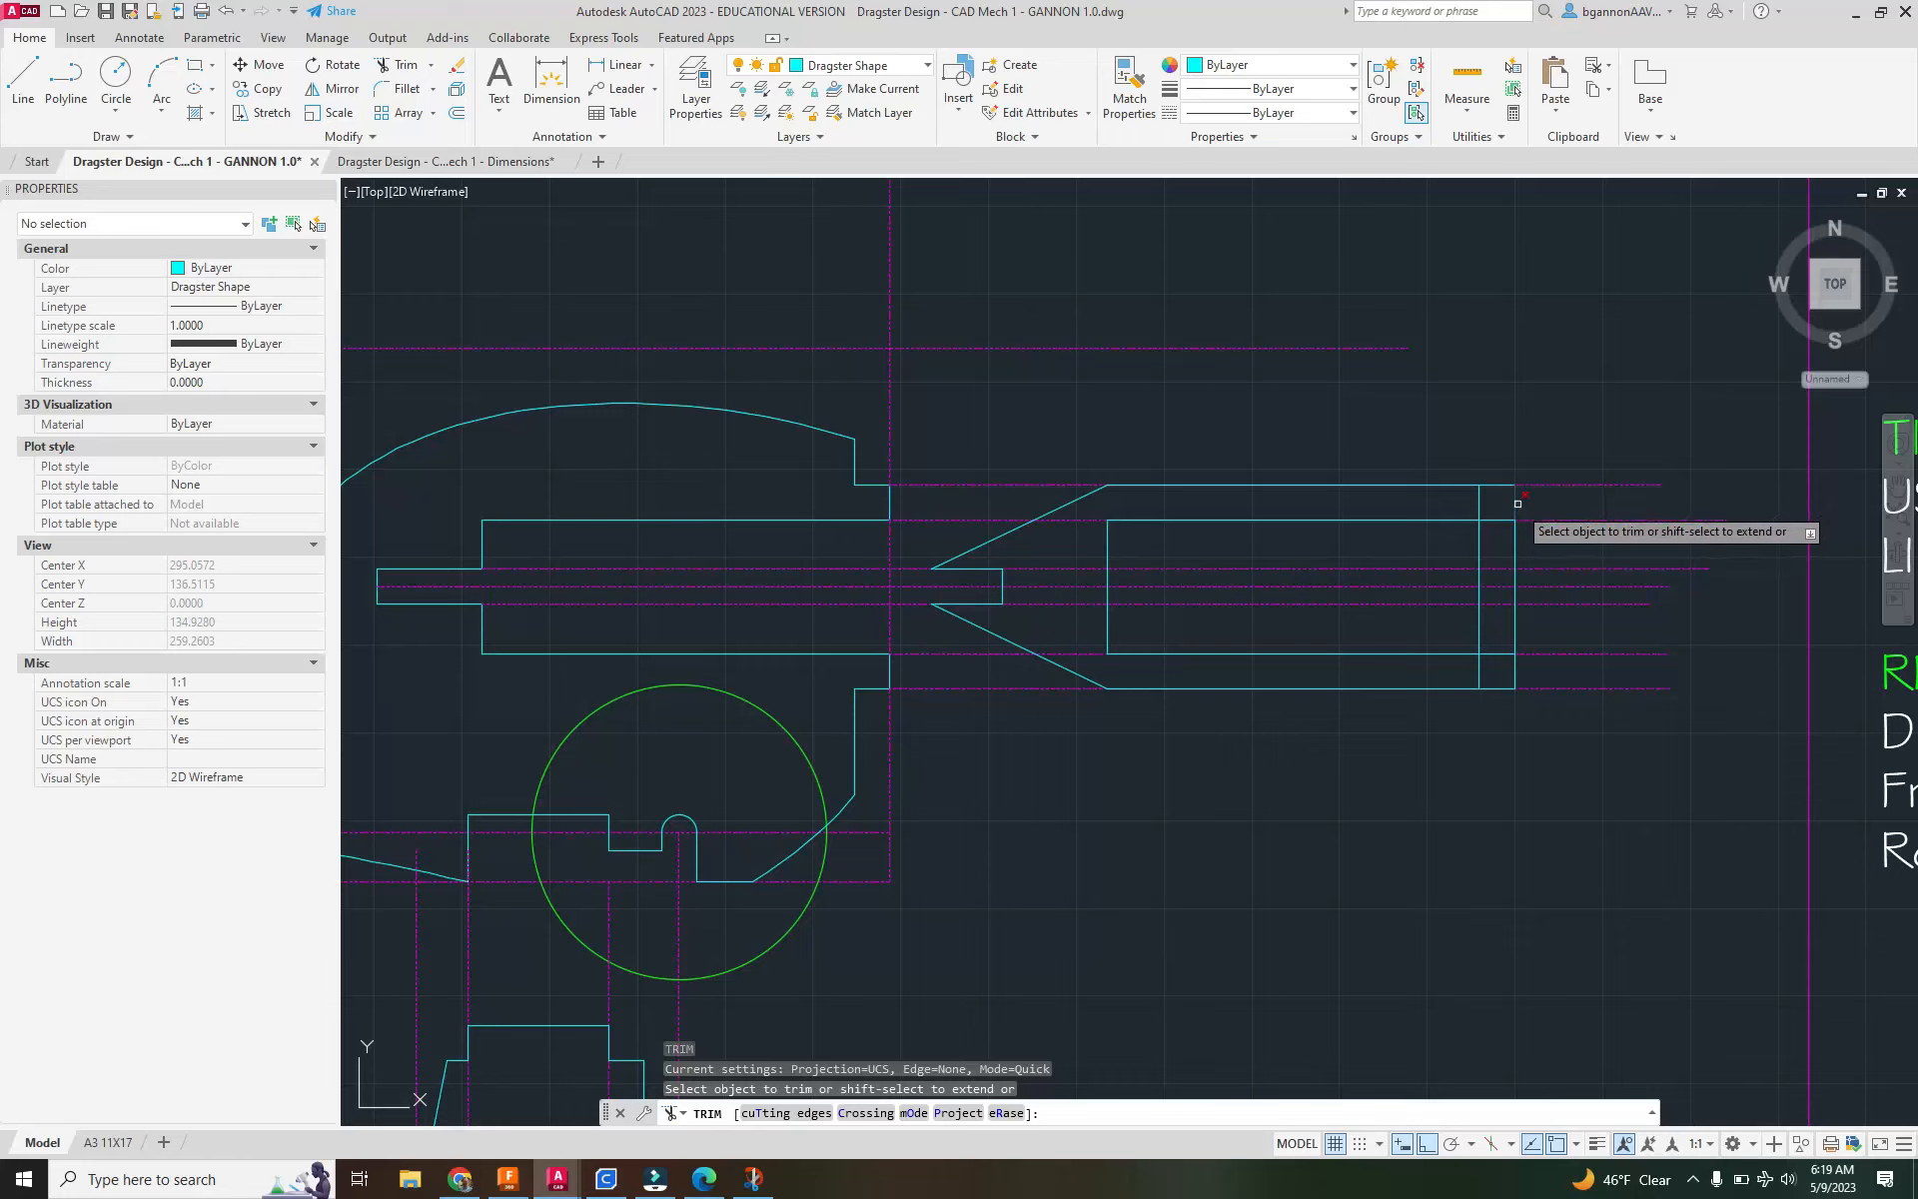
pyautogui.moveTo(1509, 499); pyautogui.dragTo(1498, 484)
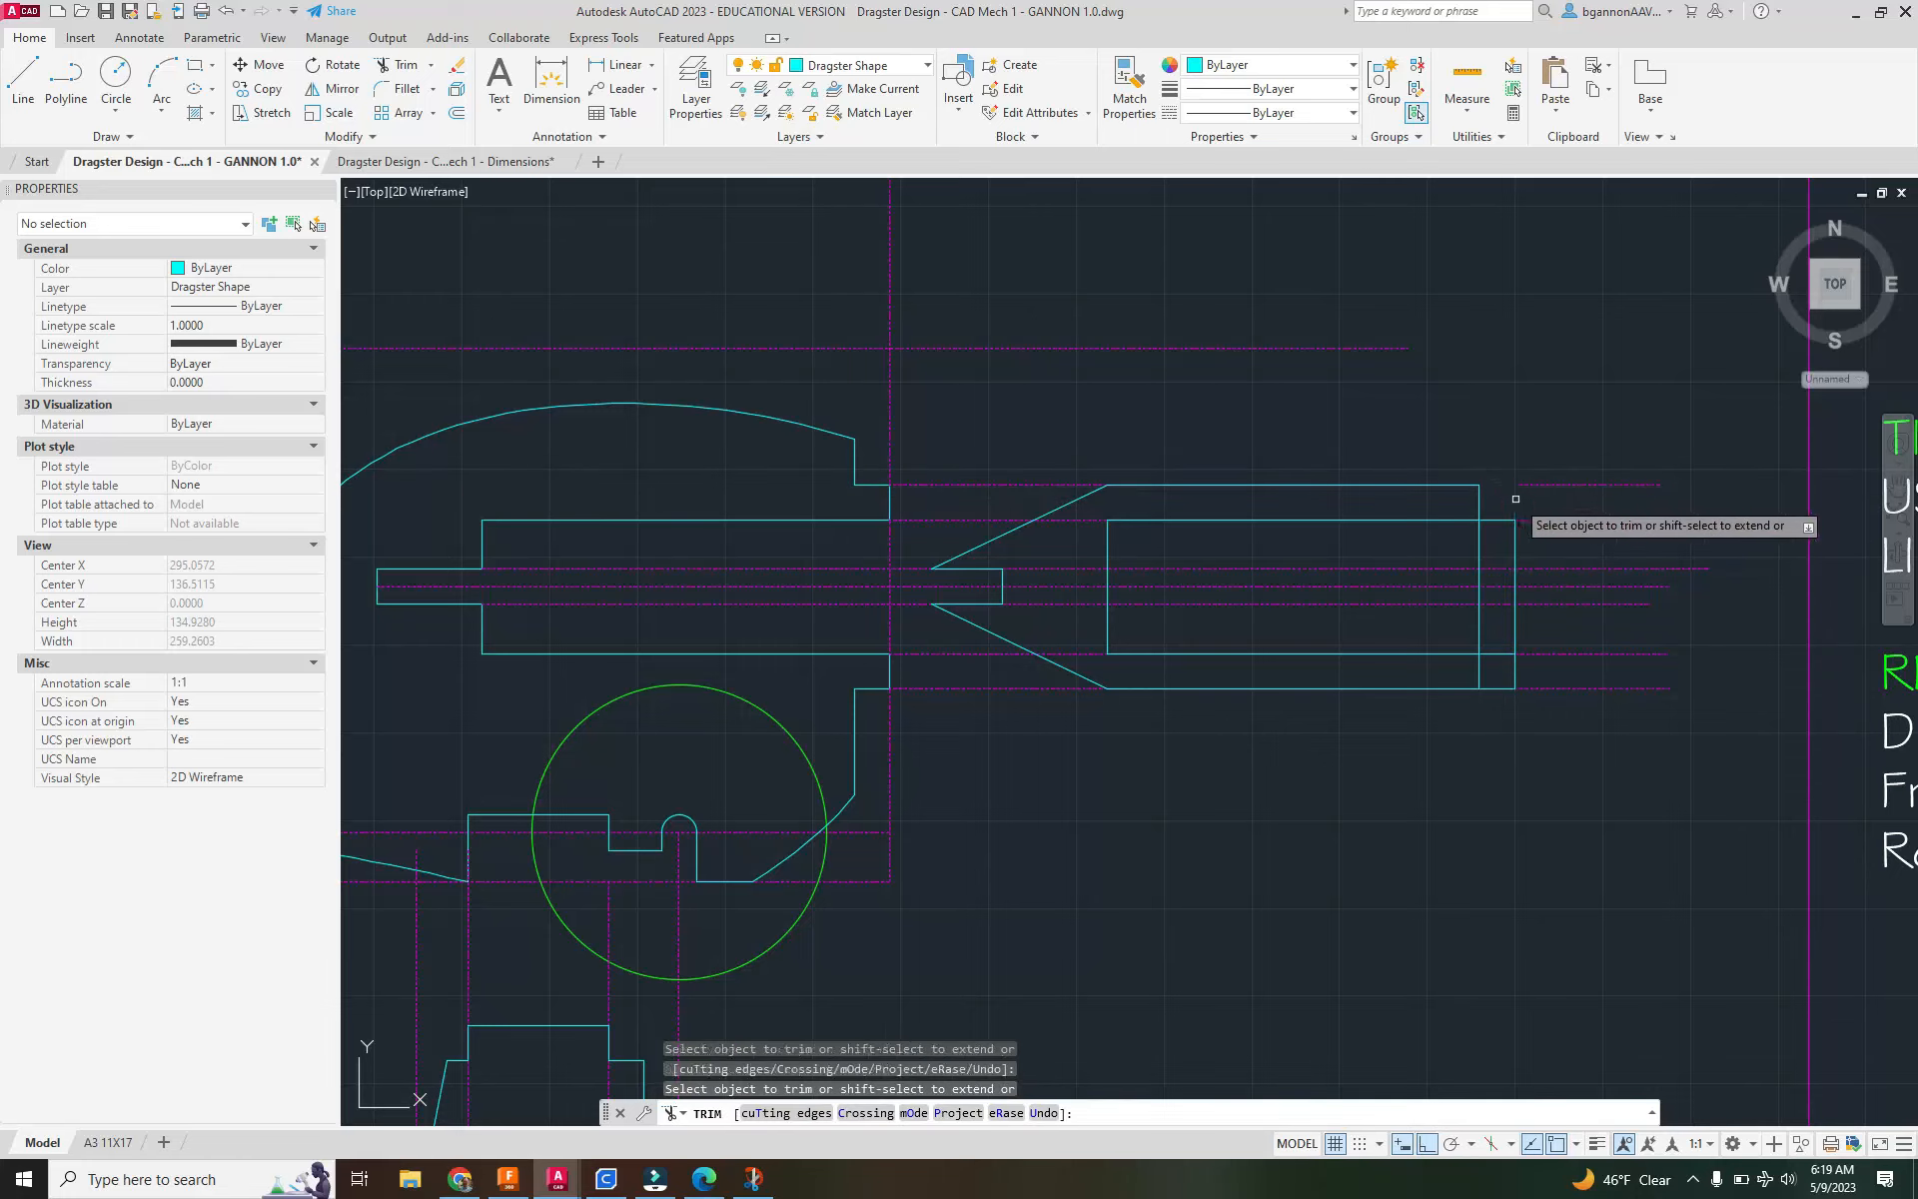
pyautogui.click(1514, 676)
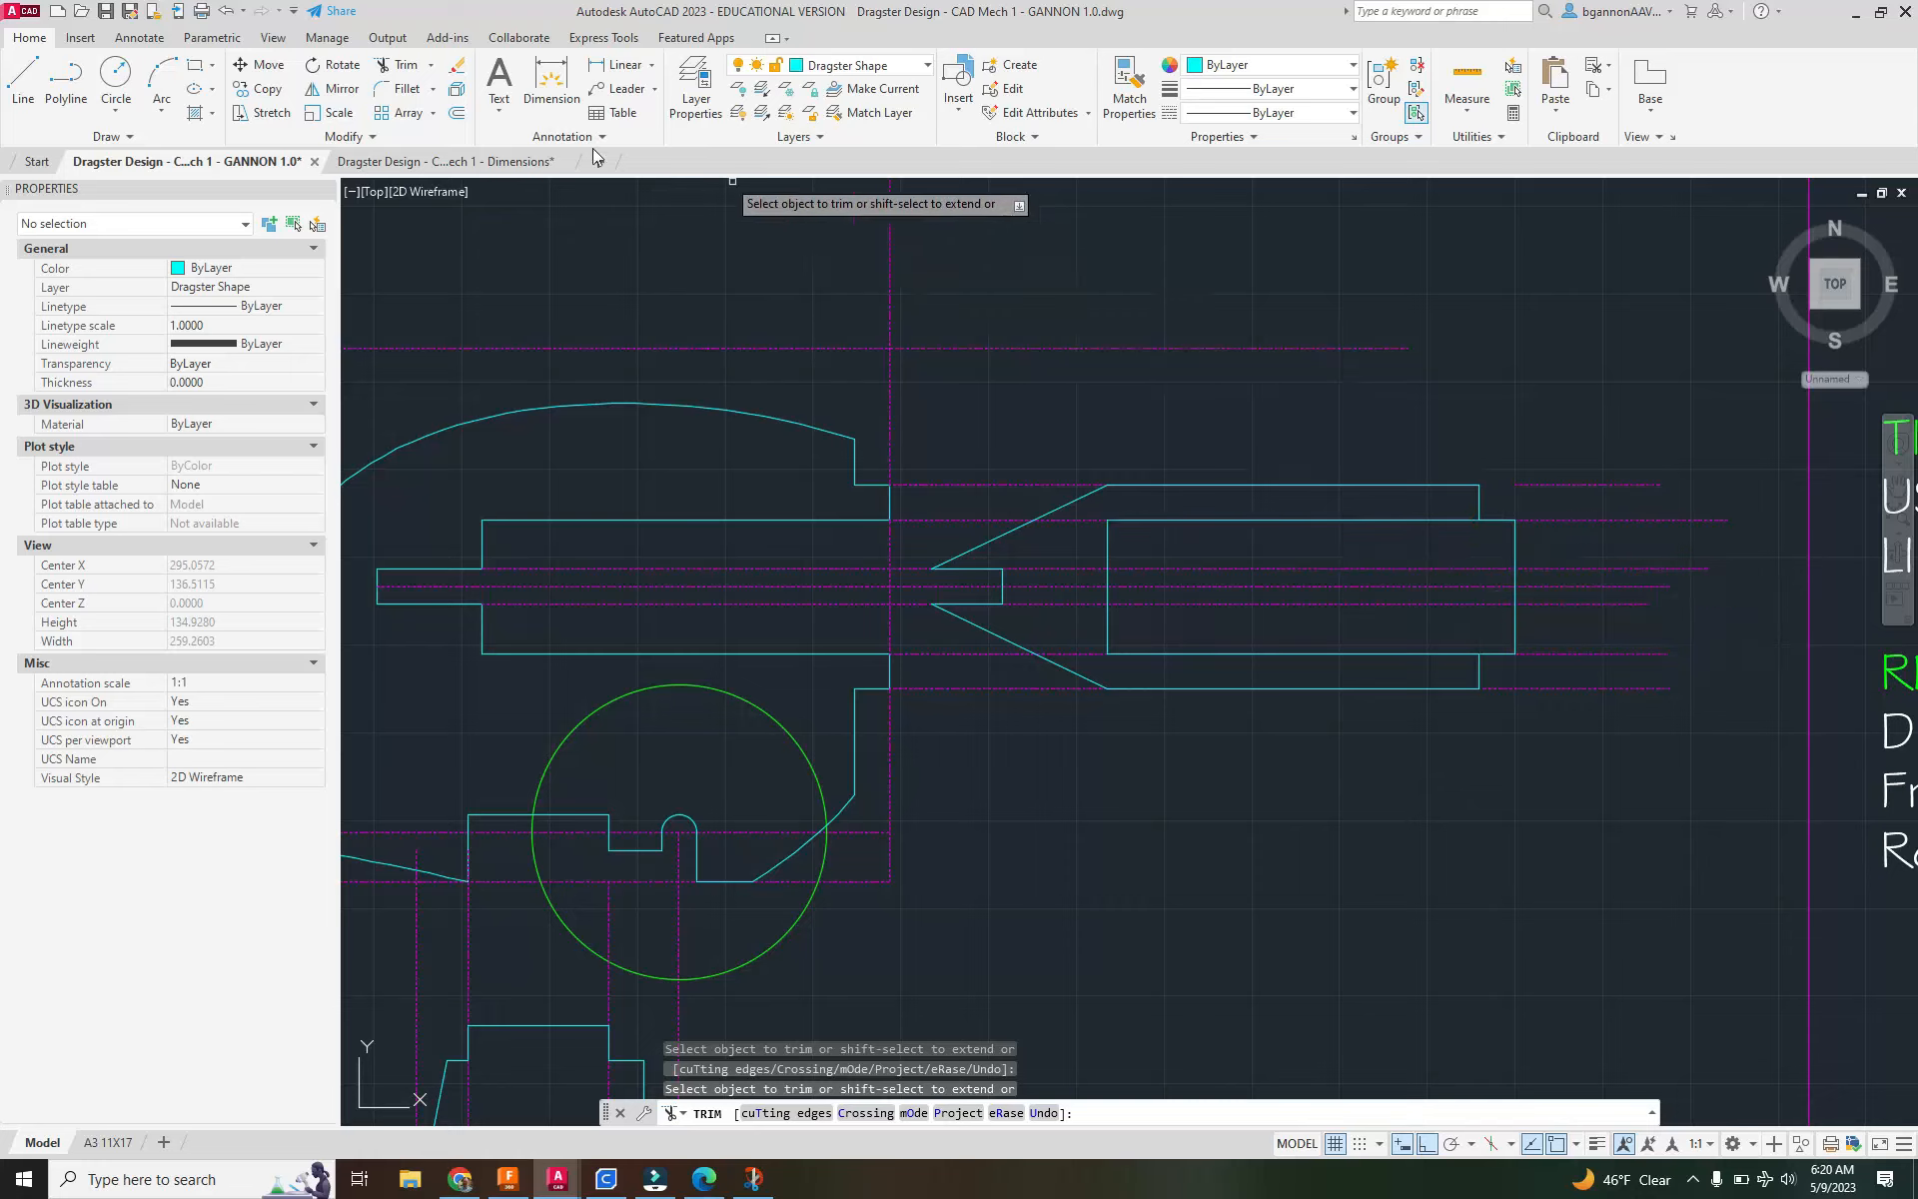
# Check the Dimensions drawing, and offset the rear part's upper and lower outer edges 5 mm outward.
pyautogui.click(487, 161)
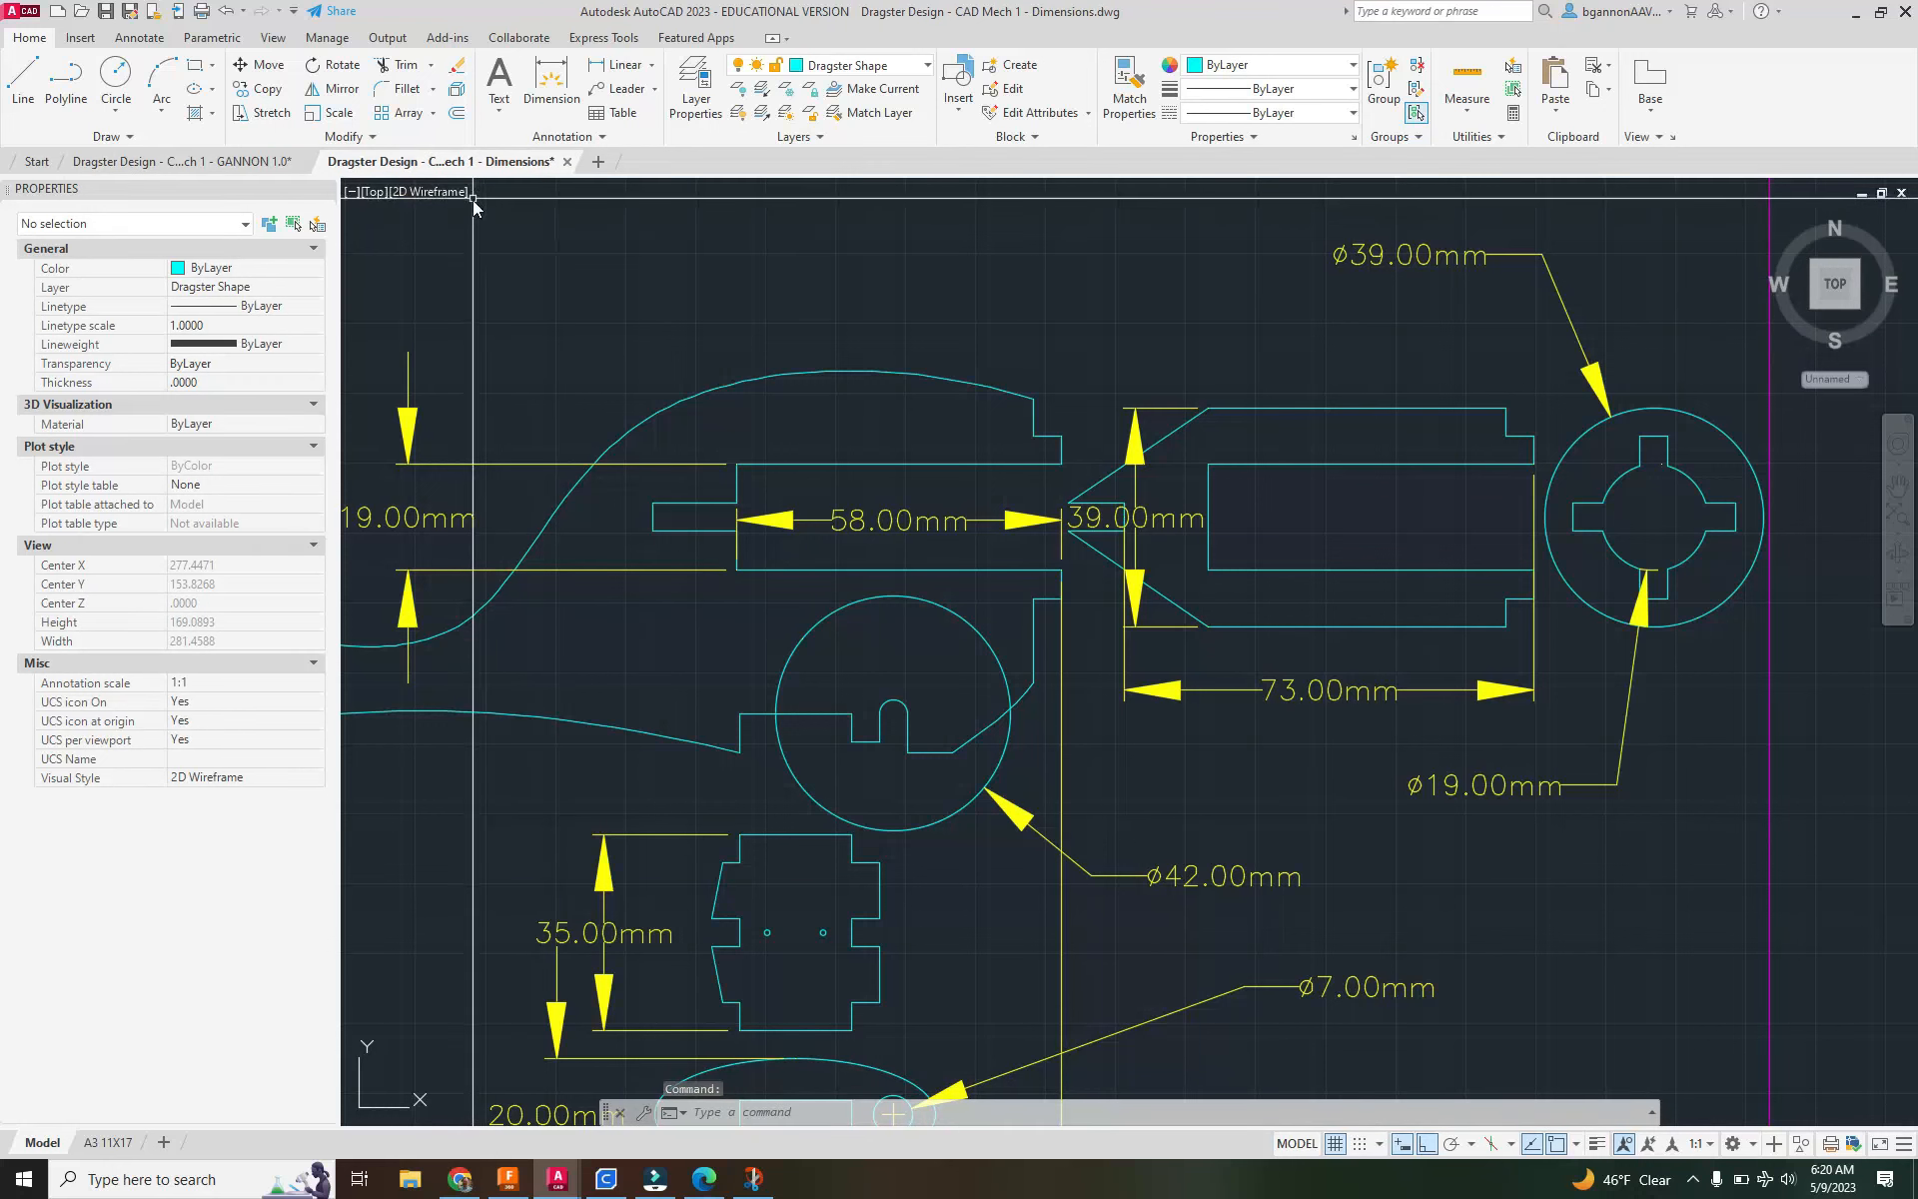
pyautogui.moveTo(249, 165)
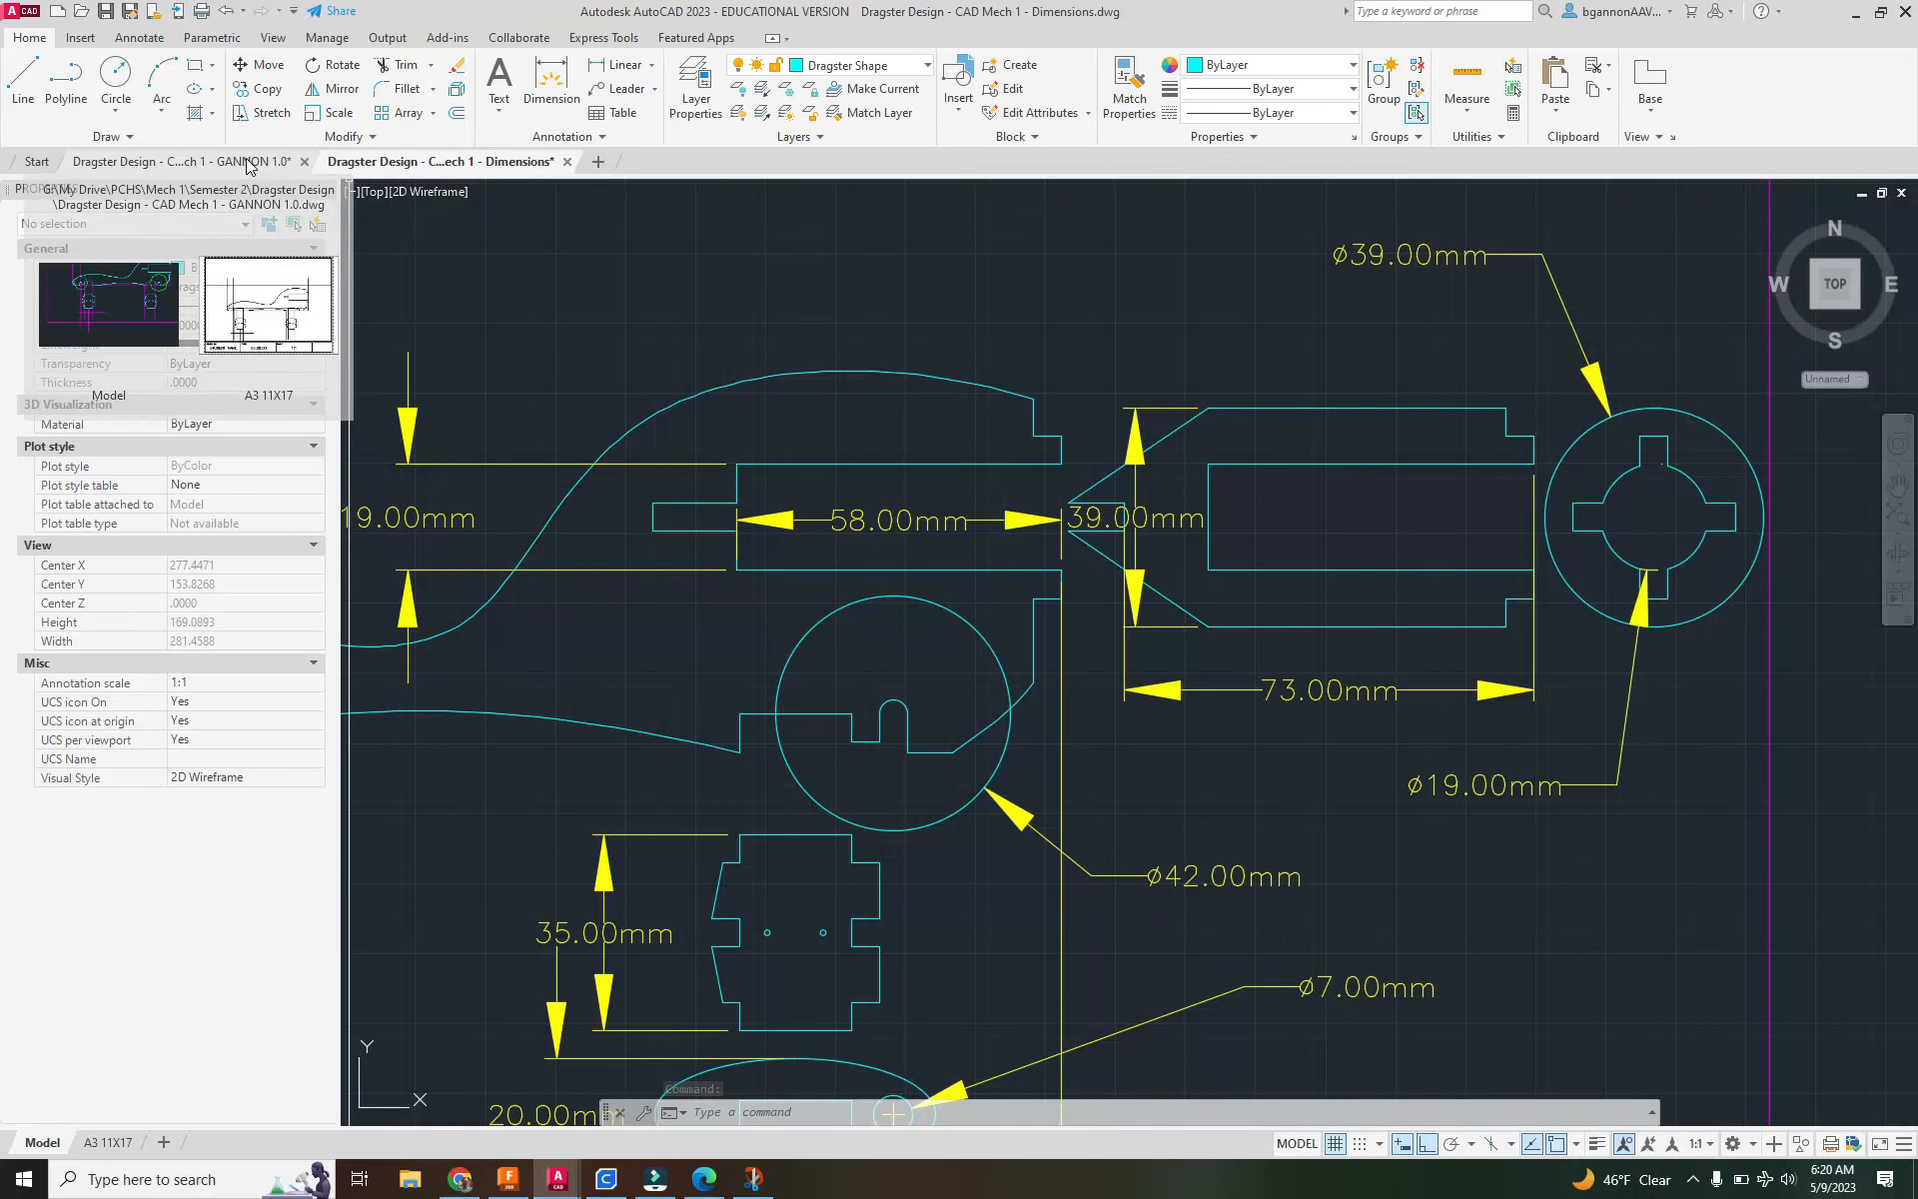
pyautogui.click(247, 165)
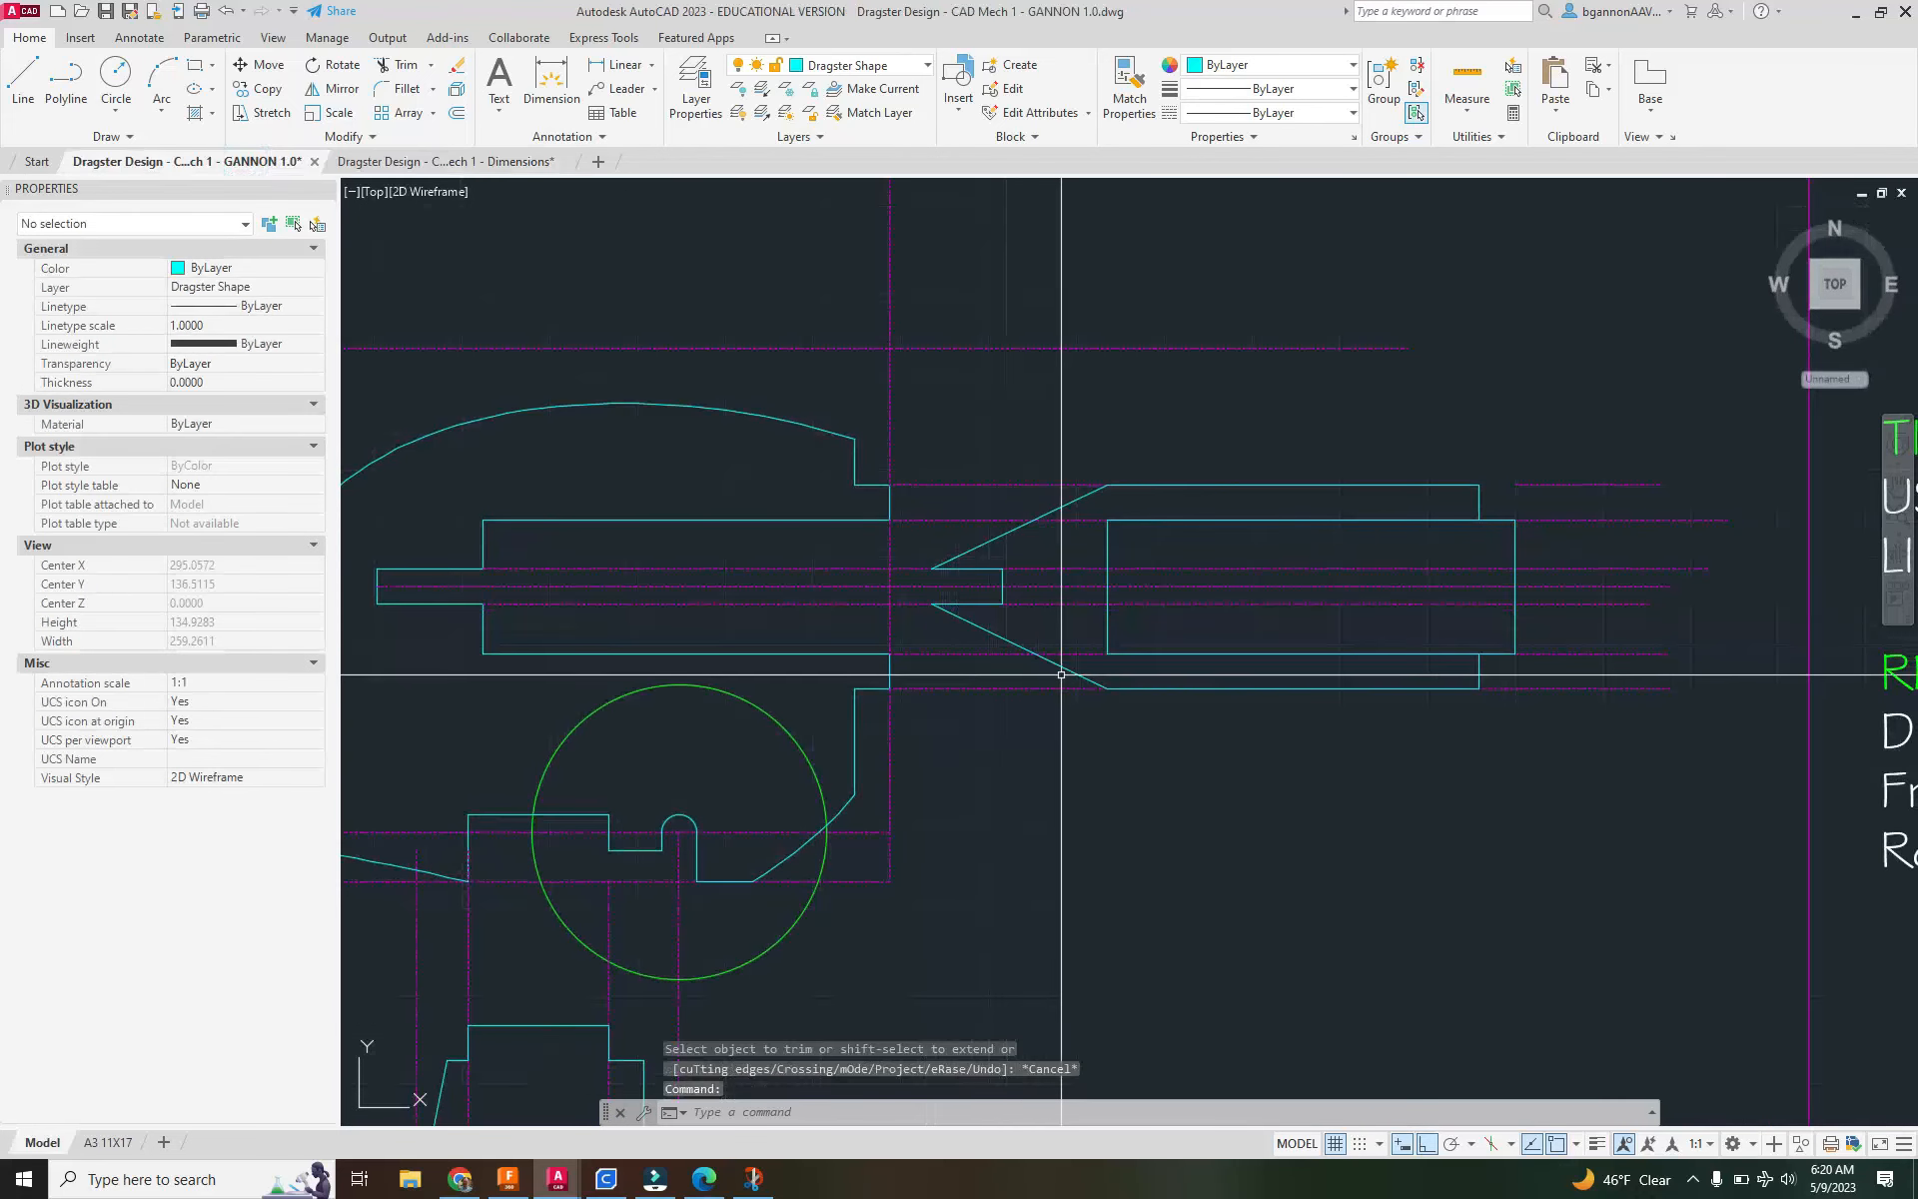
pyautogui.press('Escape')
pyautogui.write('O')
pyautogui.press('Return')
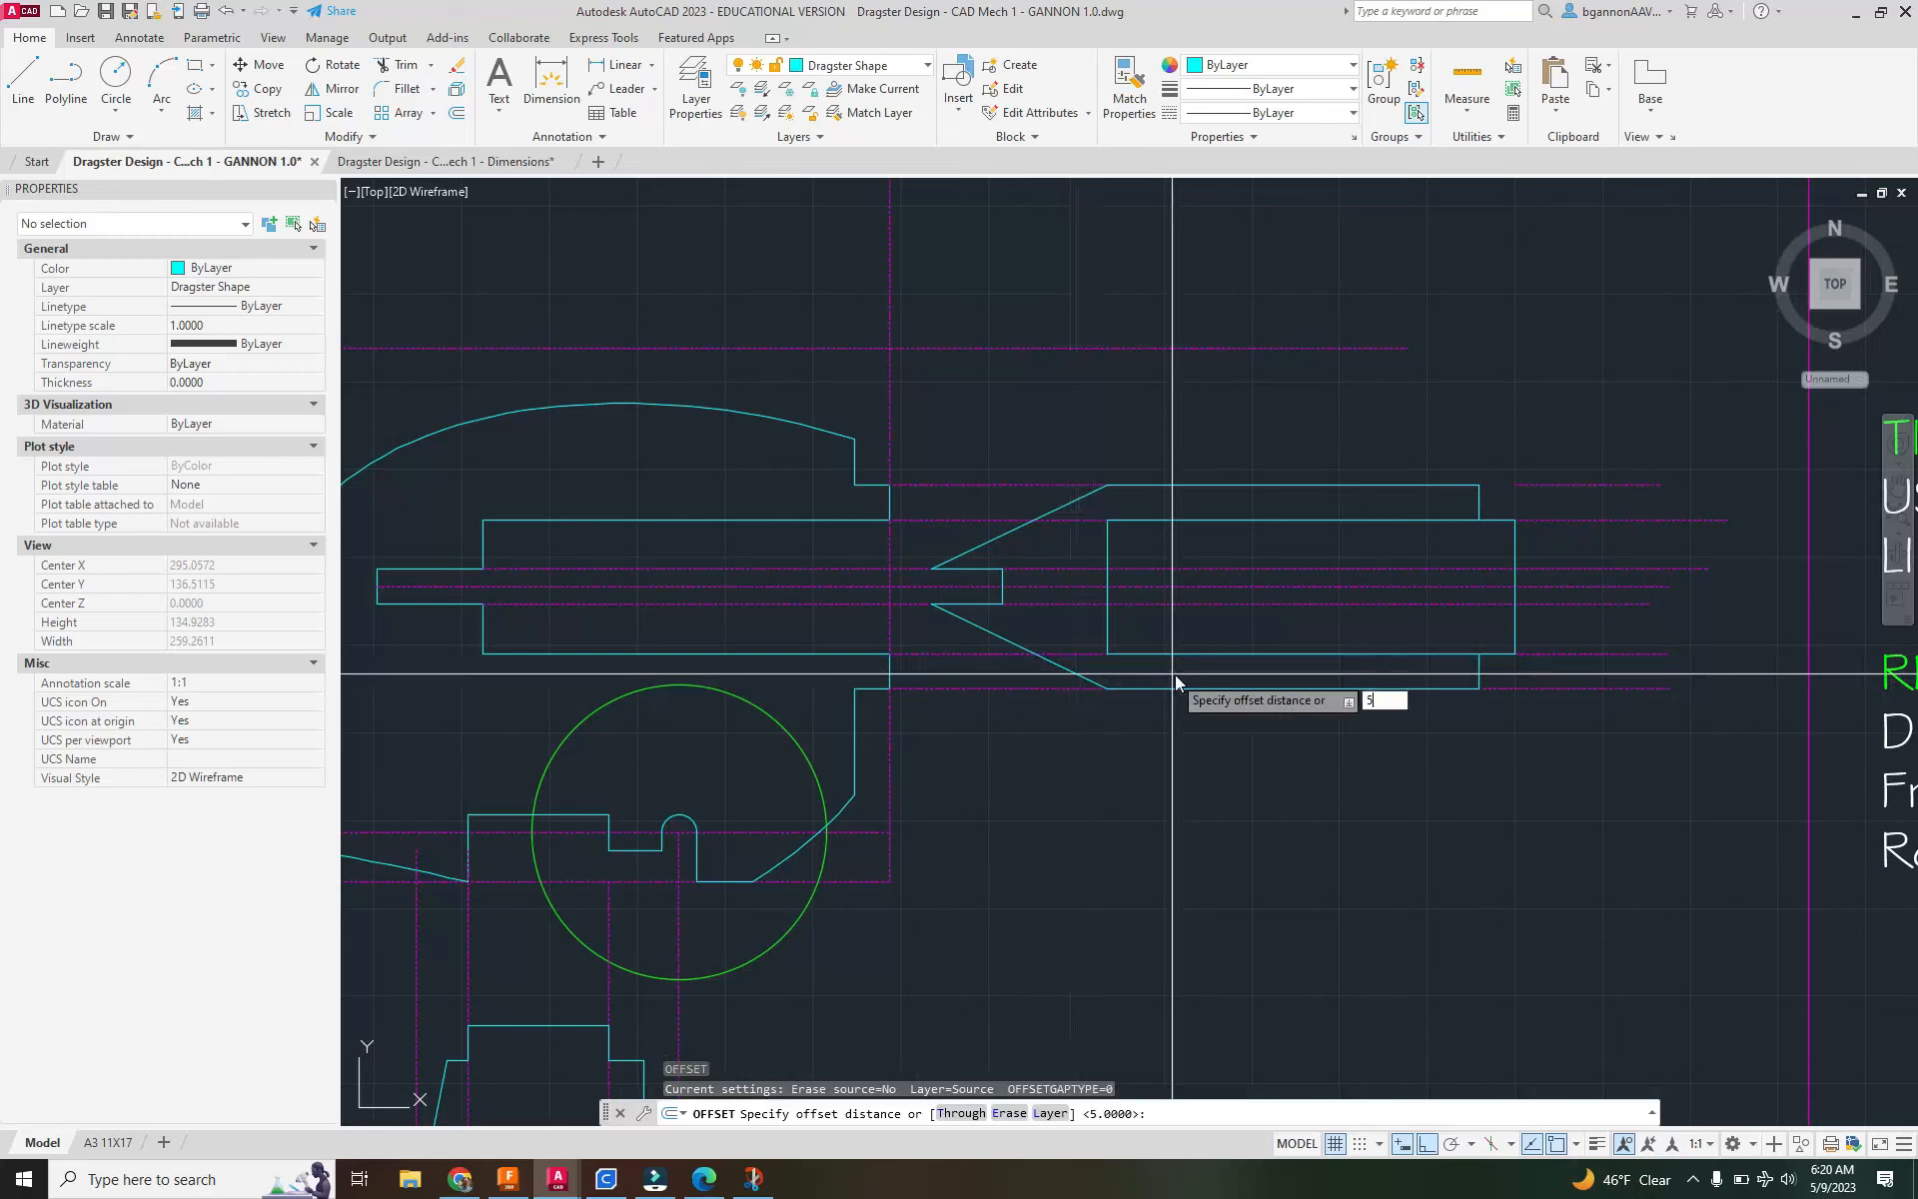
pyautogui.write('5')
pyautogui.press('Return')
pyautogui.click(1179, 689)
pyautogui.click(1171, 722)
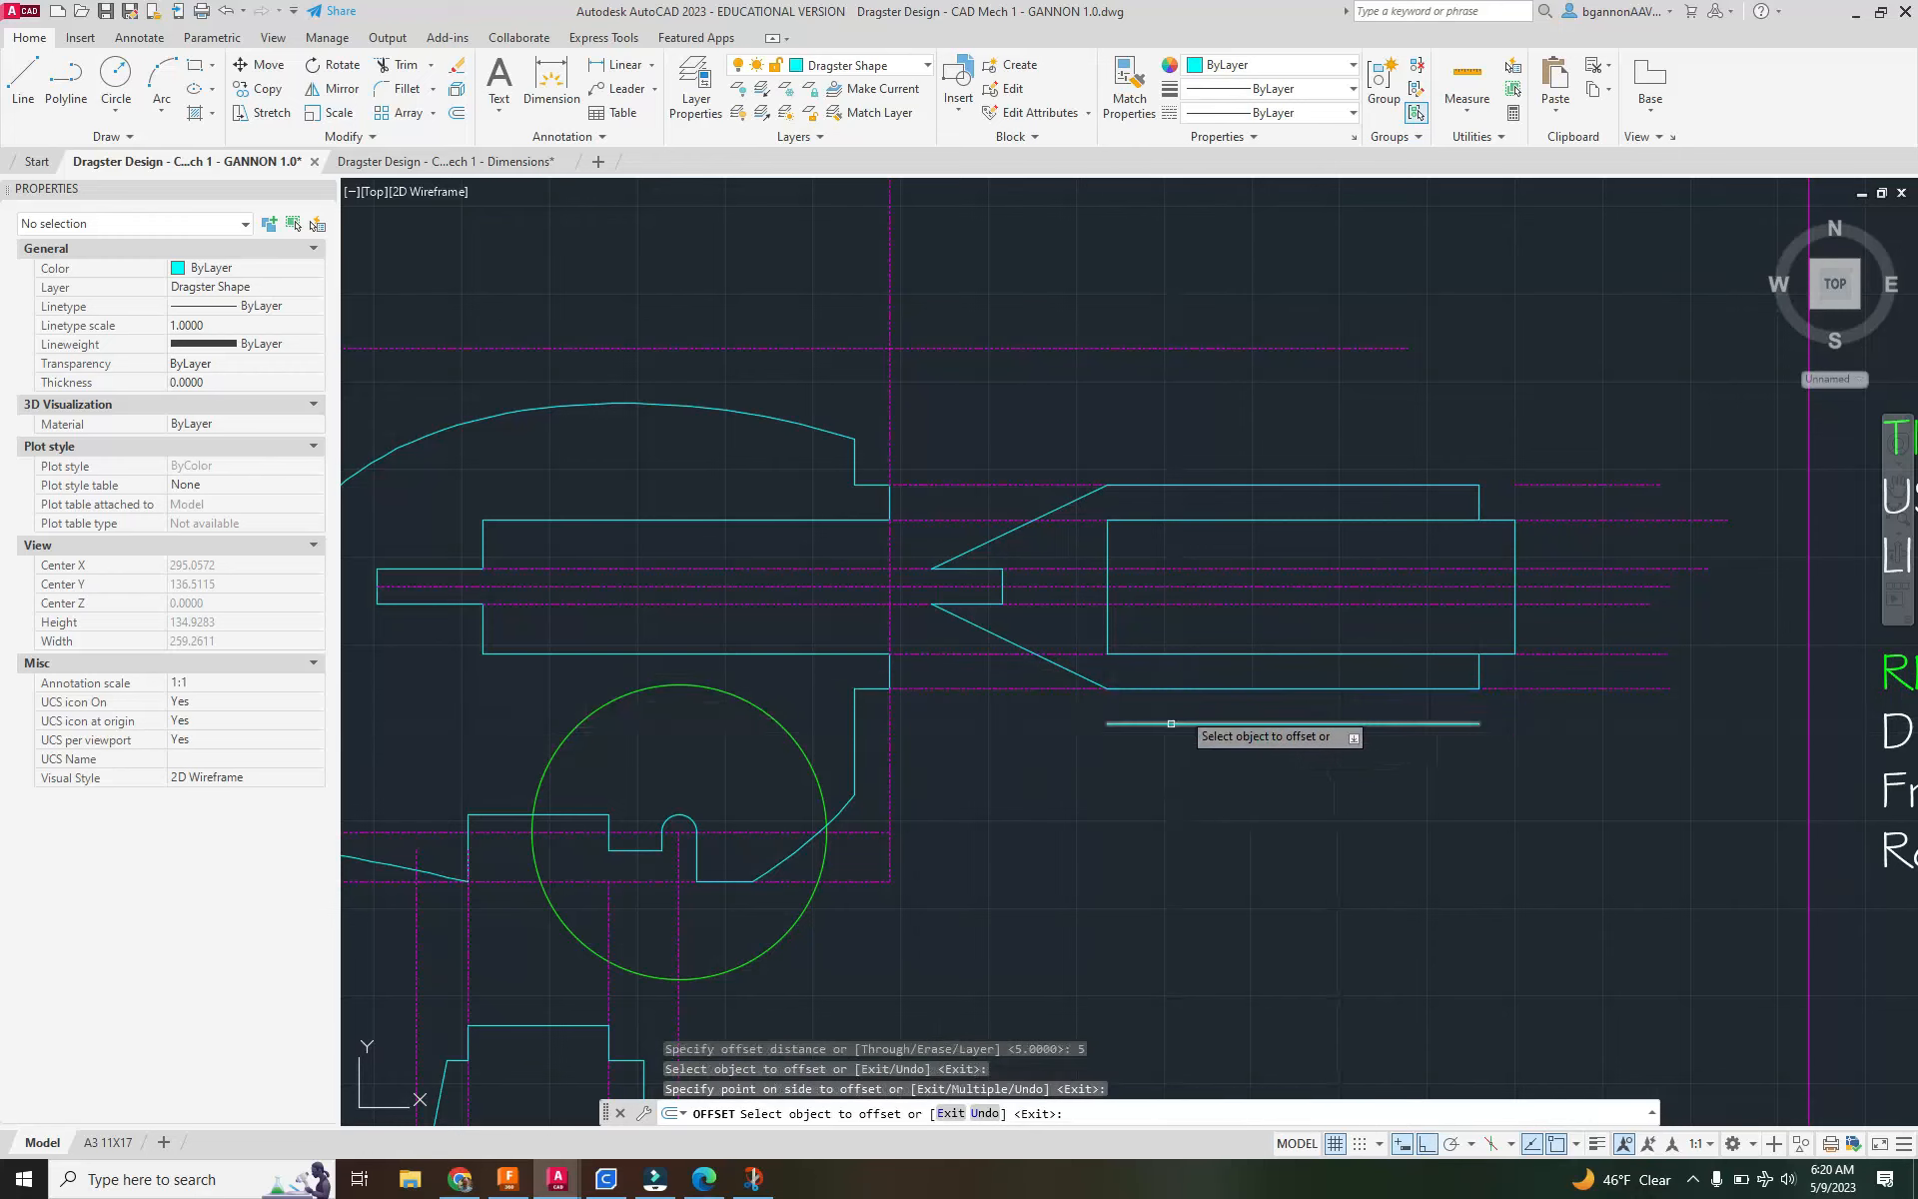
pyautogui.click(1219, 484)
pyautogui.click(1236, 468)
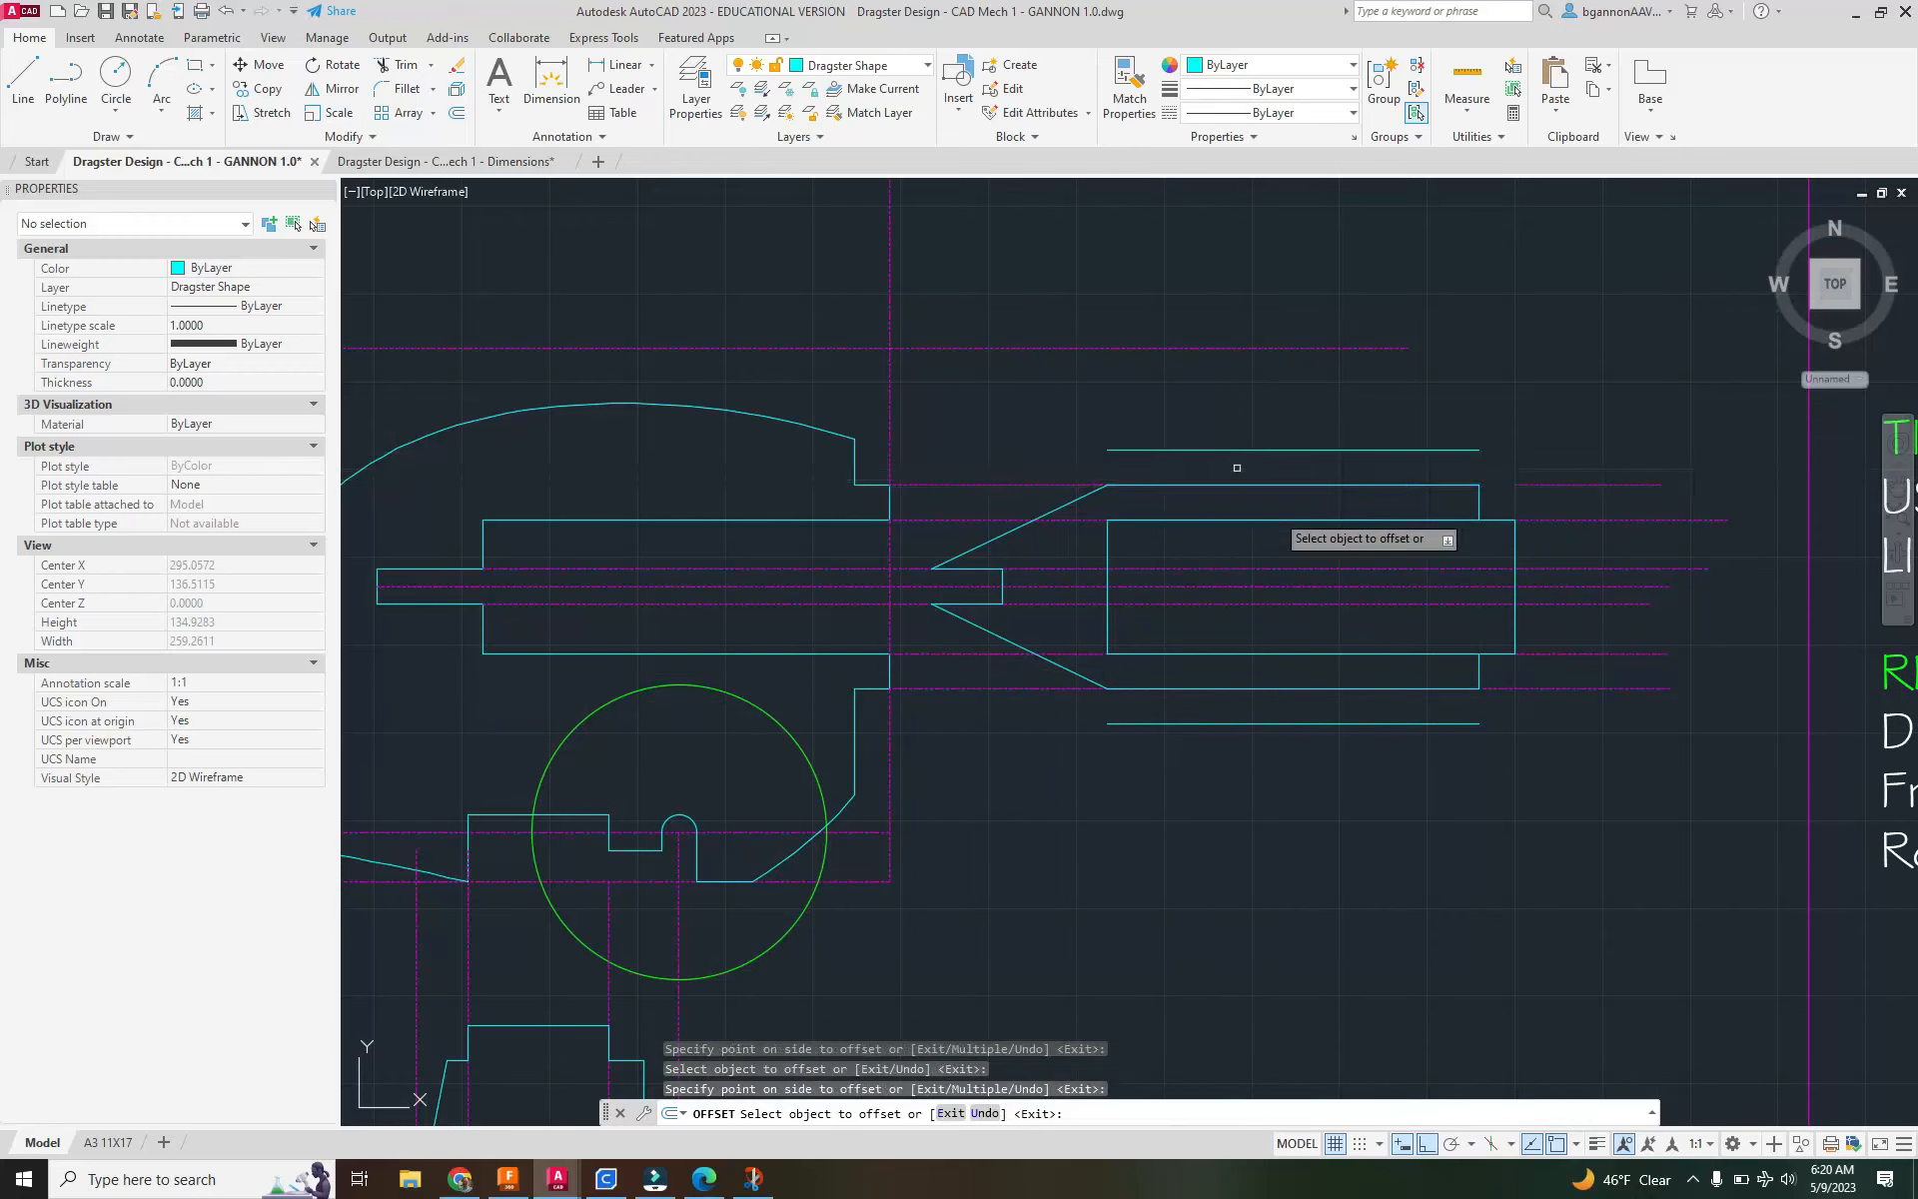
pyautogui.press('Return')
# Stretch the rear ends of both new outer lines horizontally past the inner rectangle's rear end.
pyautogui.click(1378, 450)
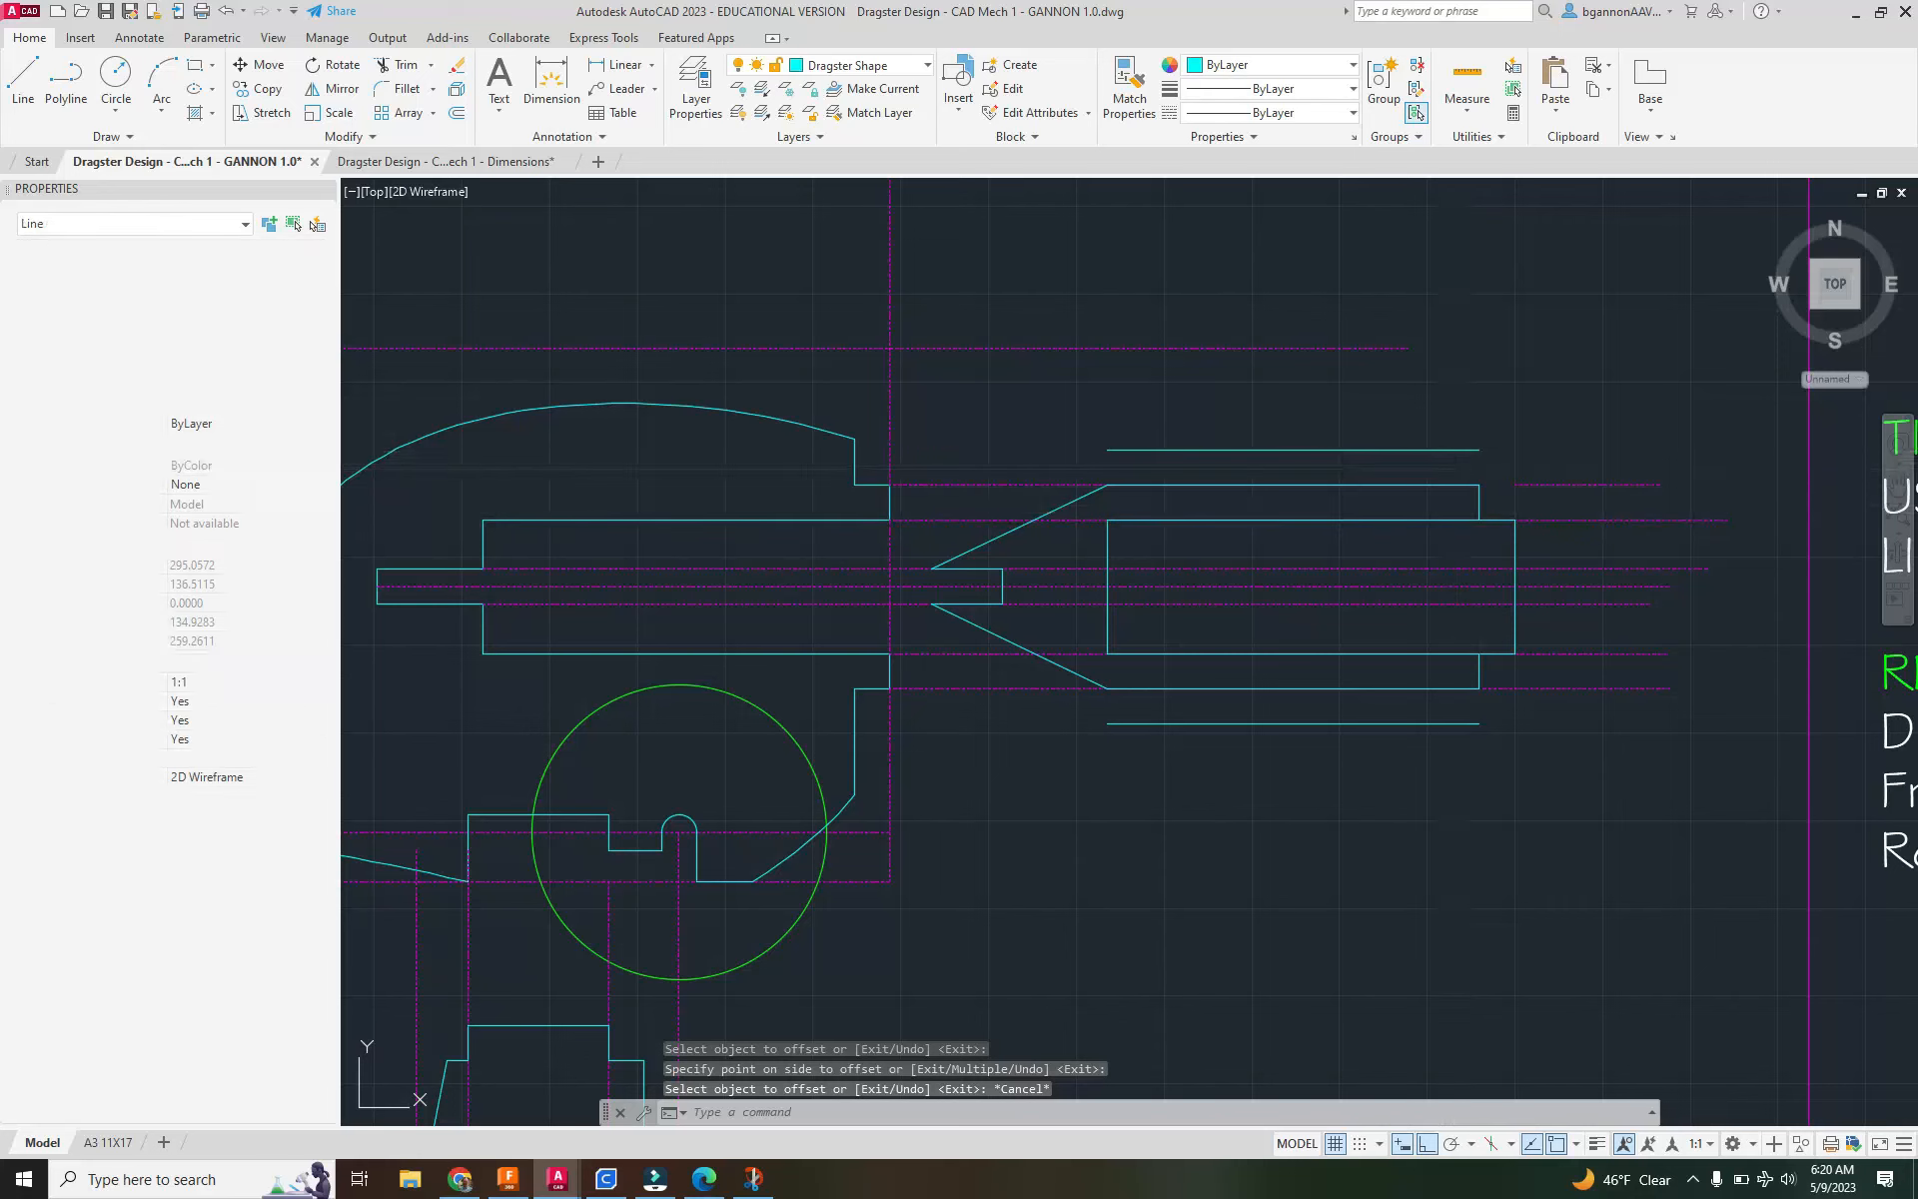
pyautogui.click(1478, 449)
pyautogui.click(1604, 449)
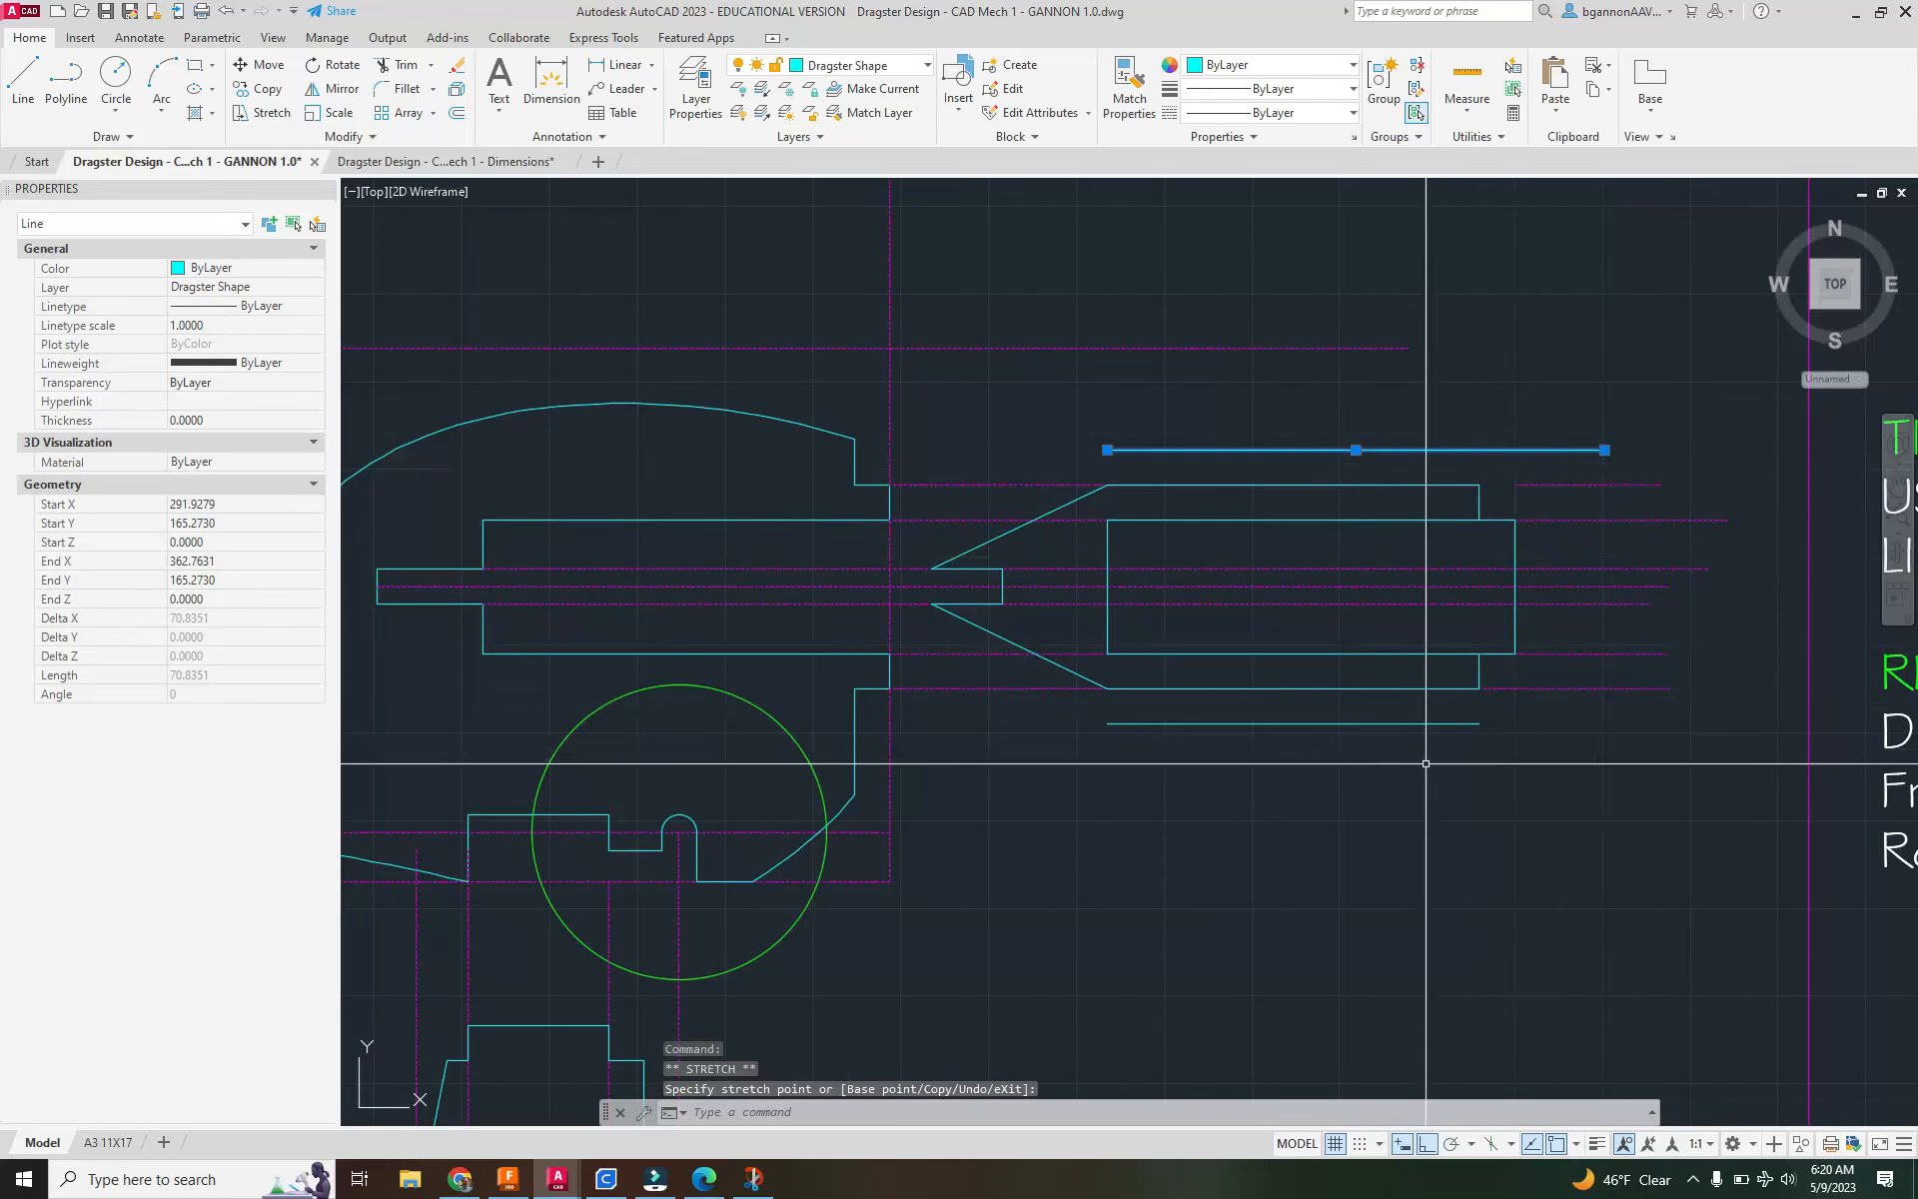
pyautogui.click(1453, 724)
pyautogui.click(1478, 723)
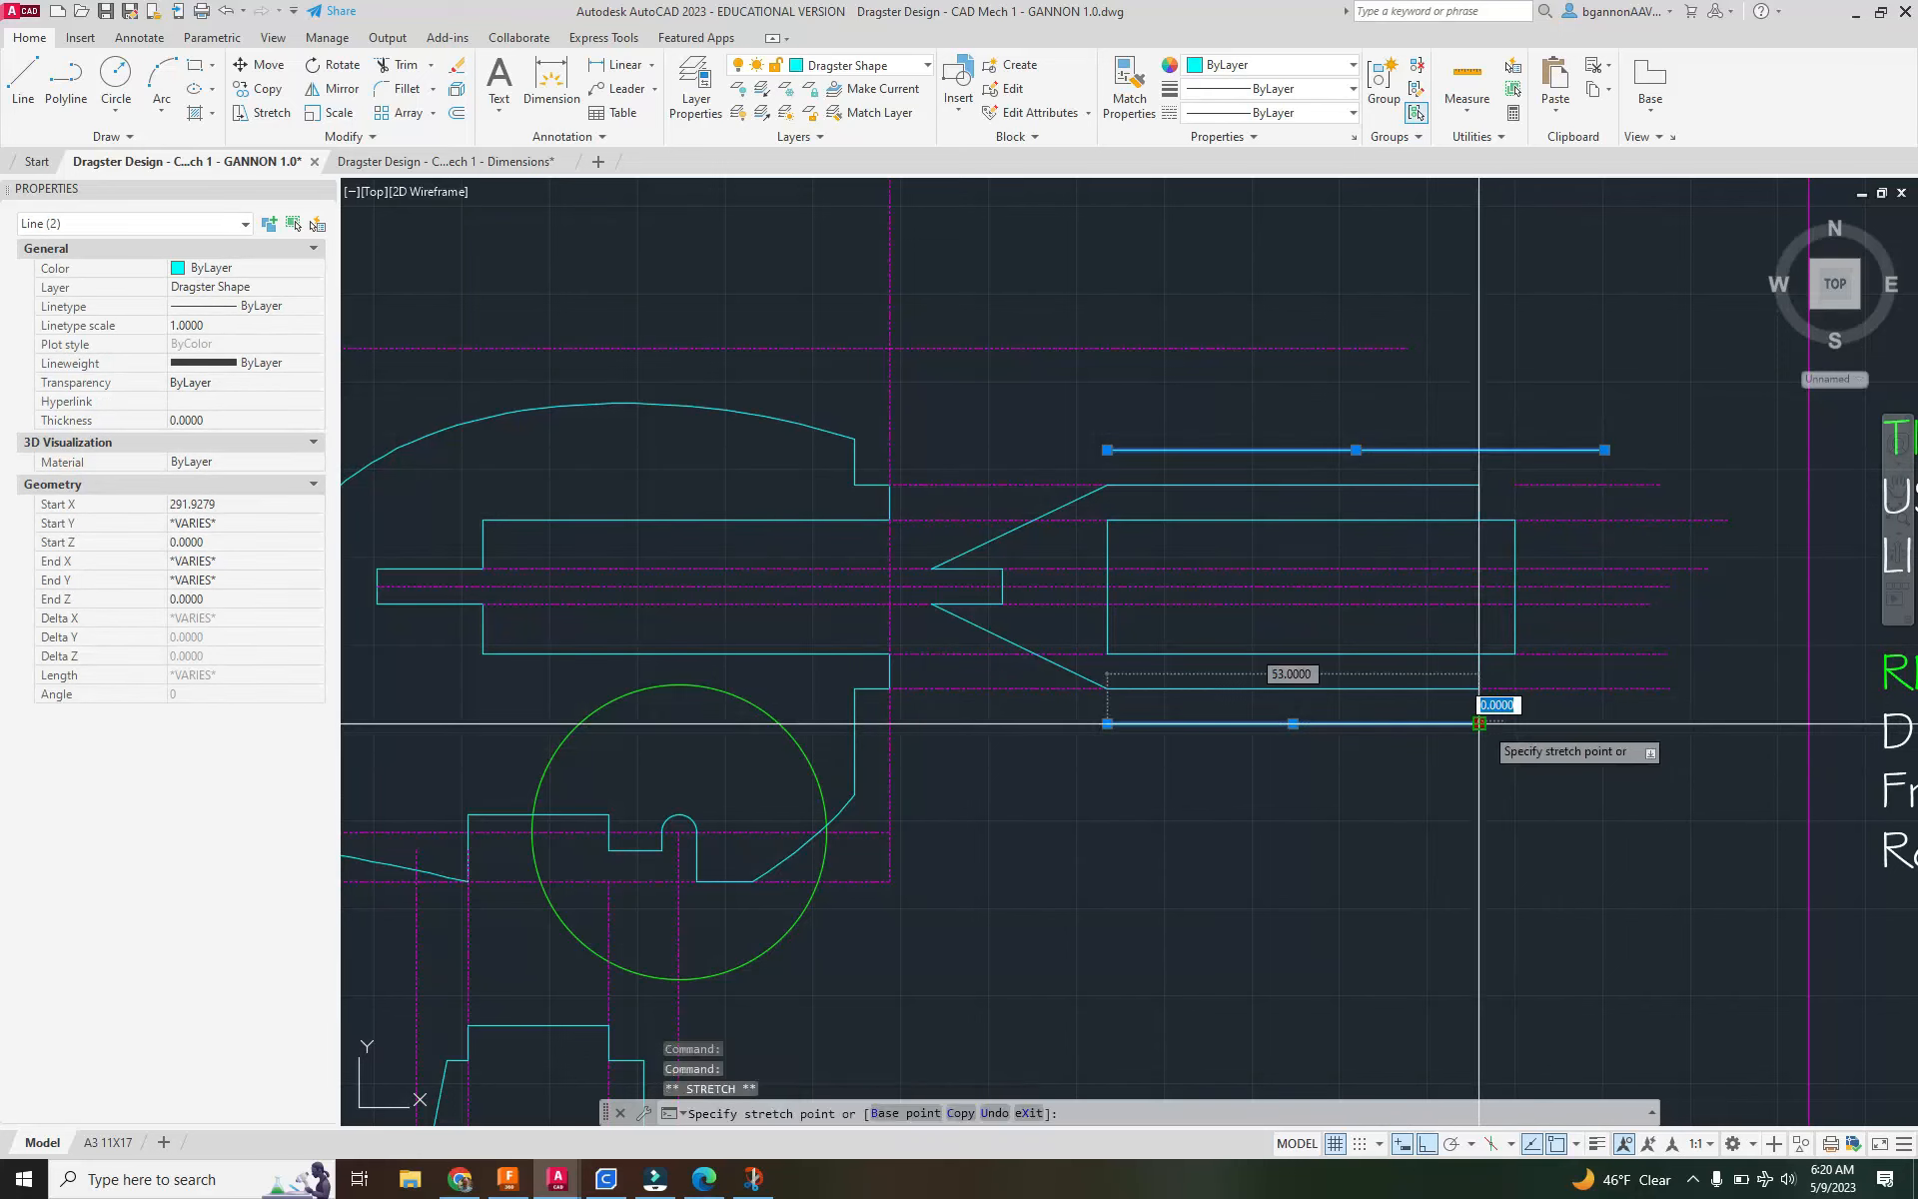
pyautogui.click(1587, 735)
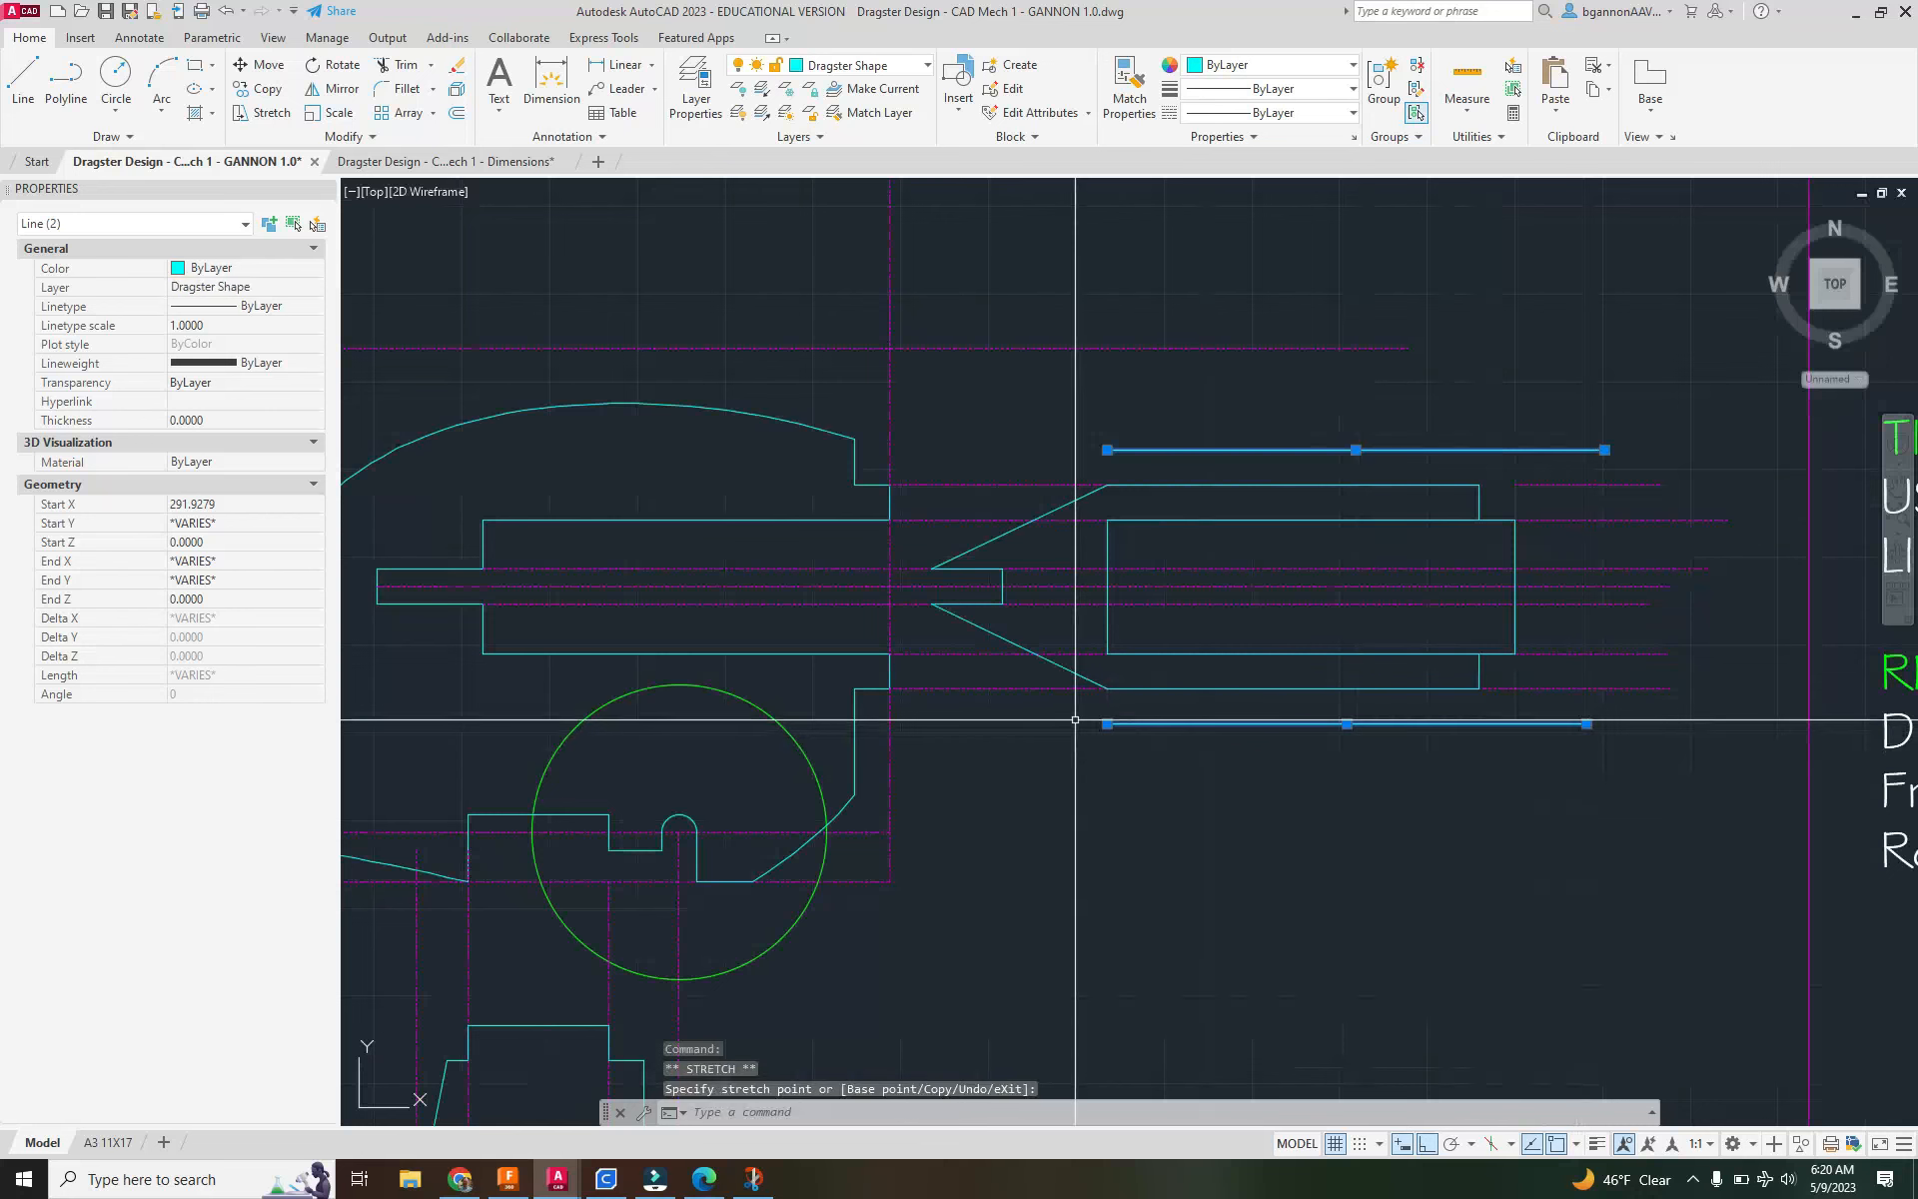
pyautogui.press('Escape')
# Stretch the wide ends of both slanted nose lines to the front endpoints of the new outer lines.
pyautogui.click(1099, 685)
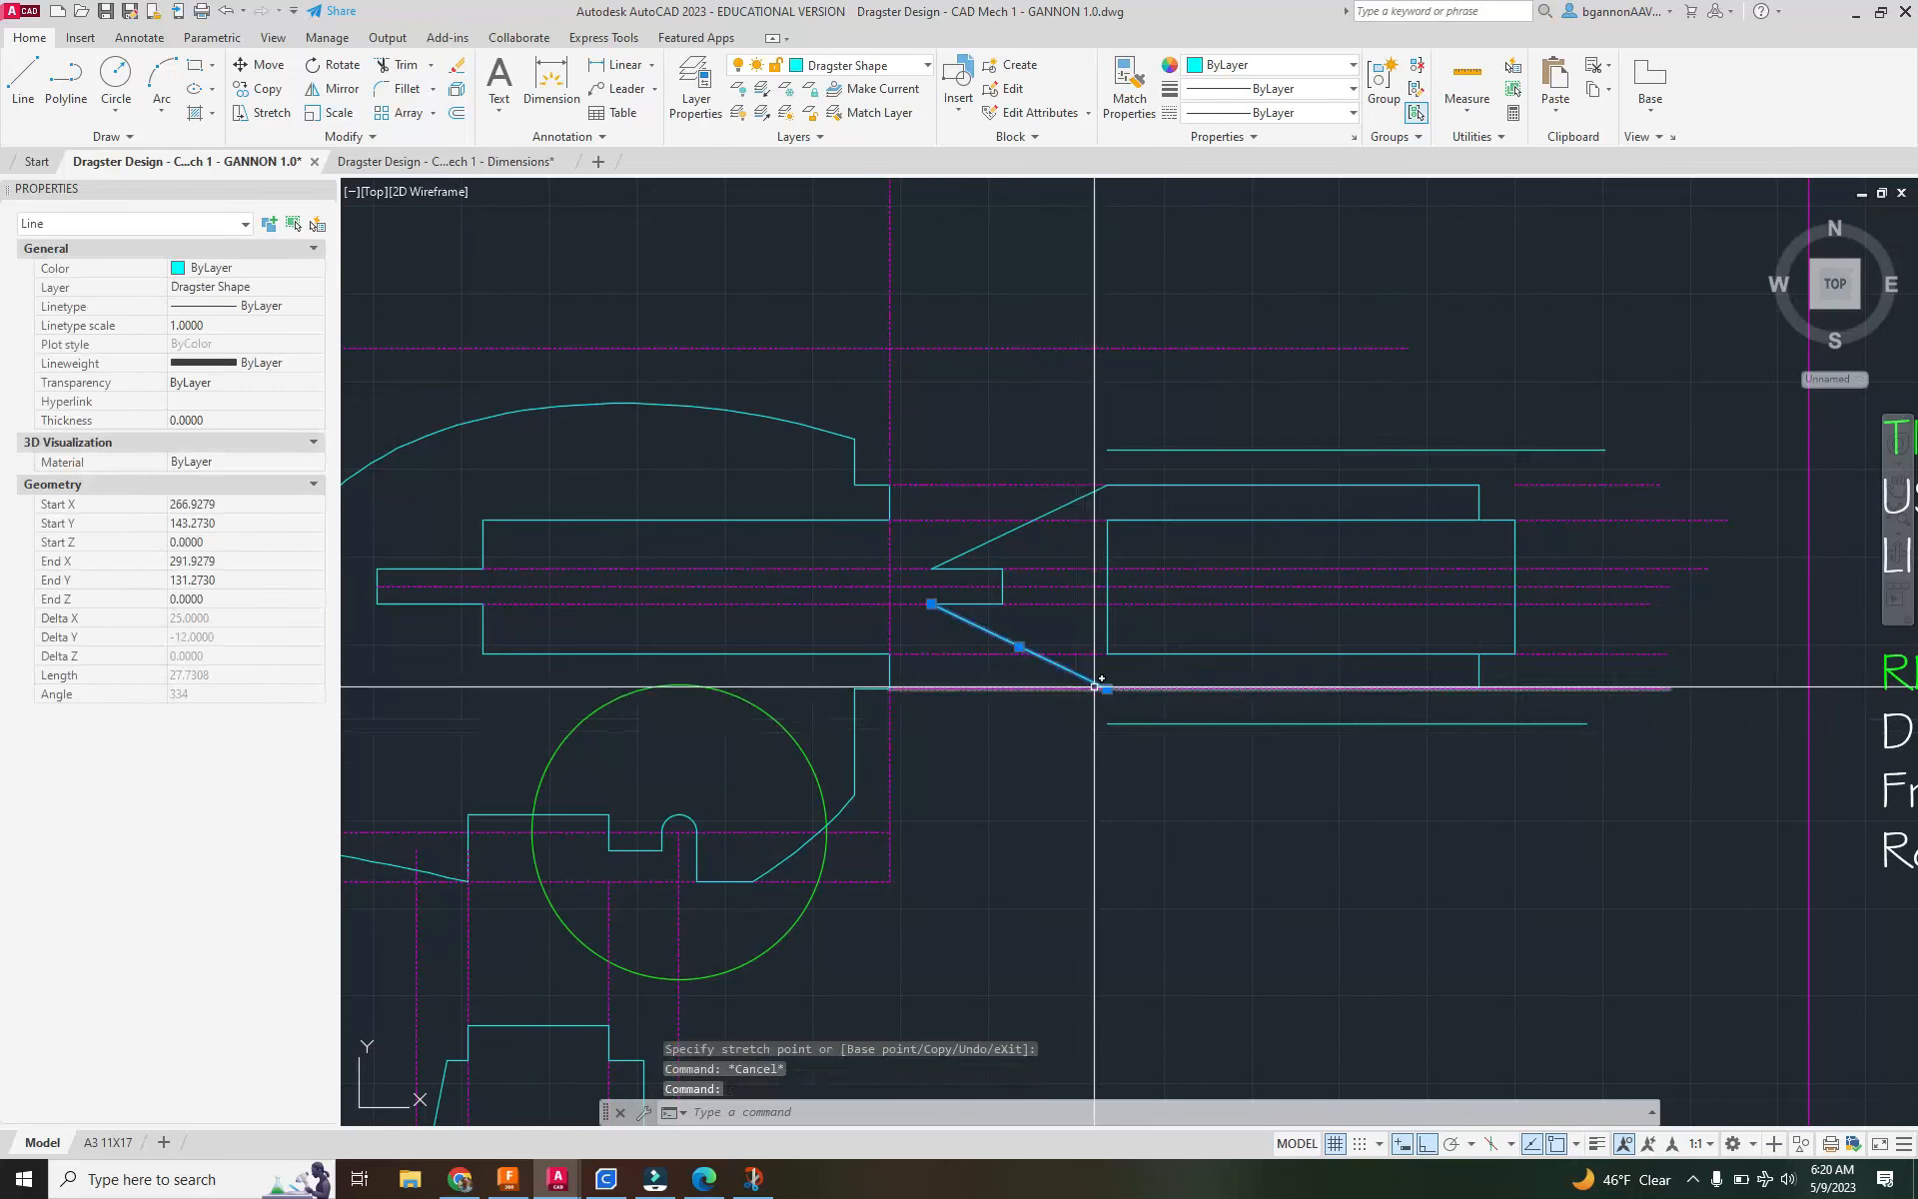
pyautogui.click(1103, 688)
pyautogui.click(1107, 723)
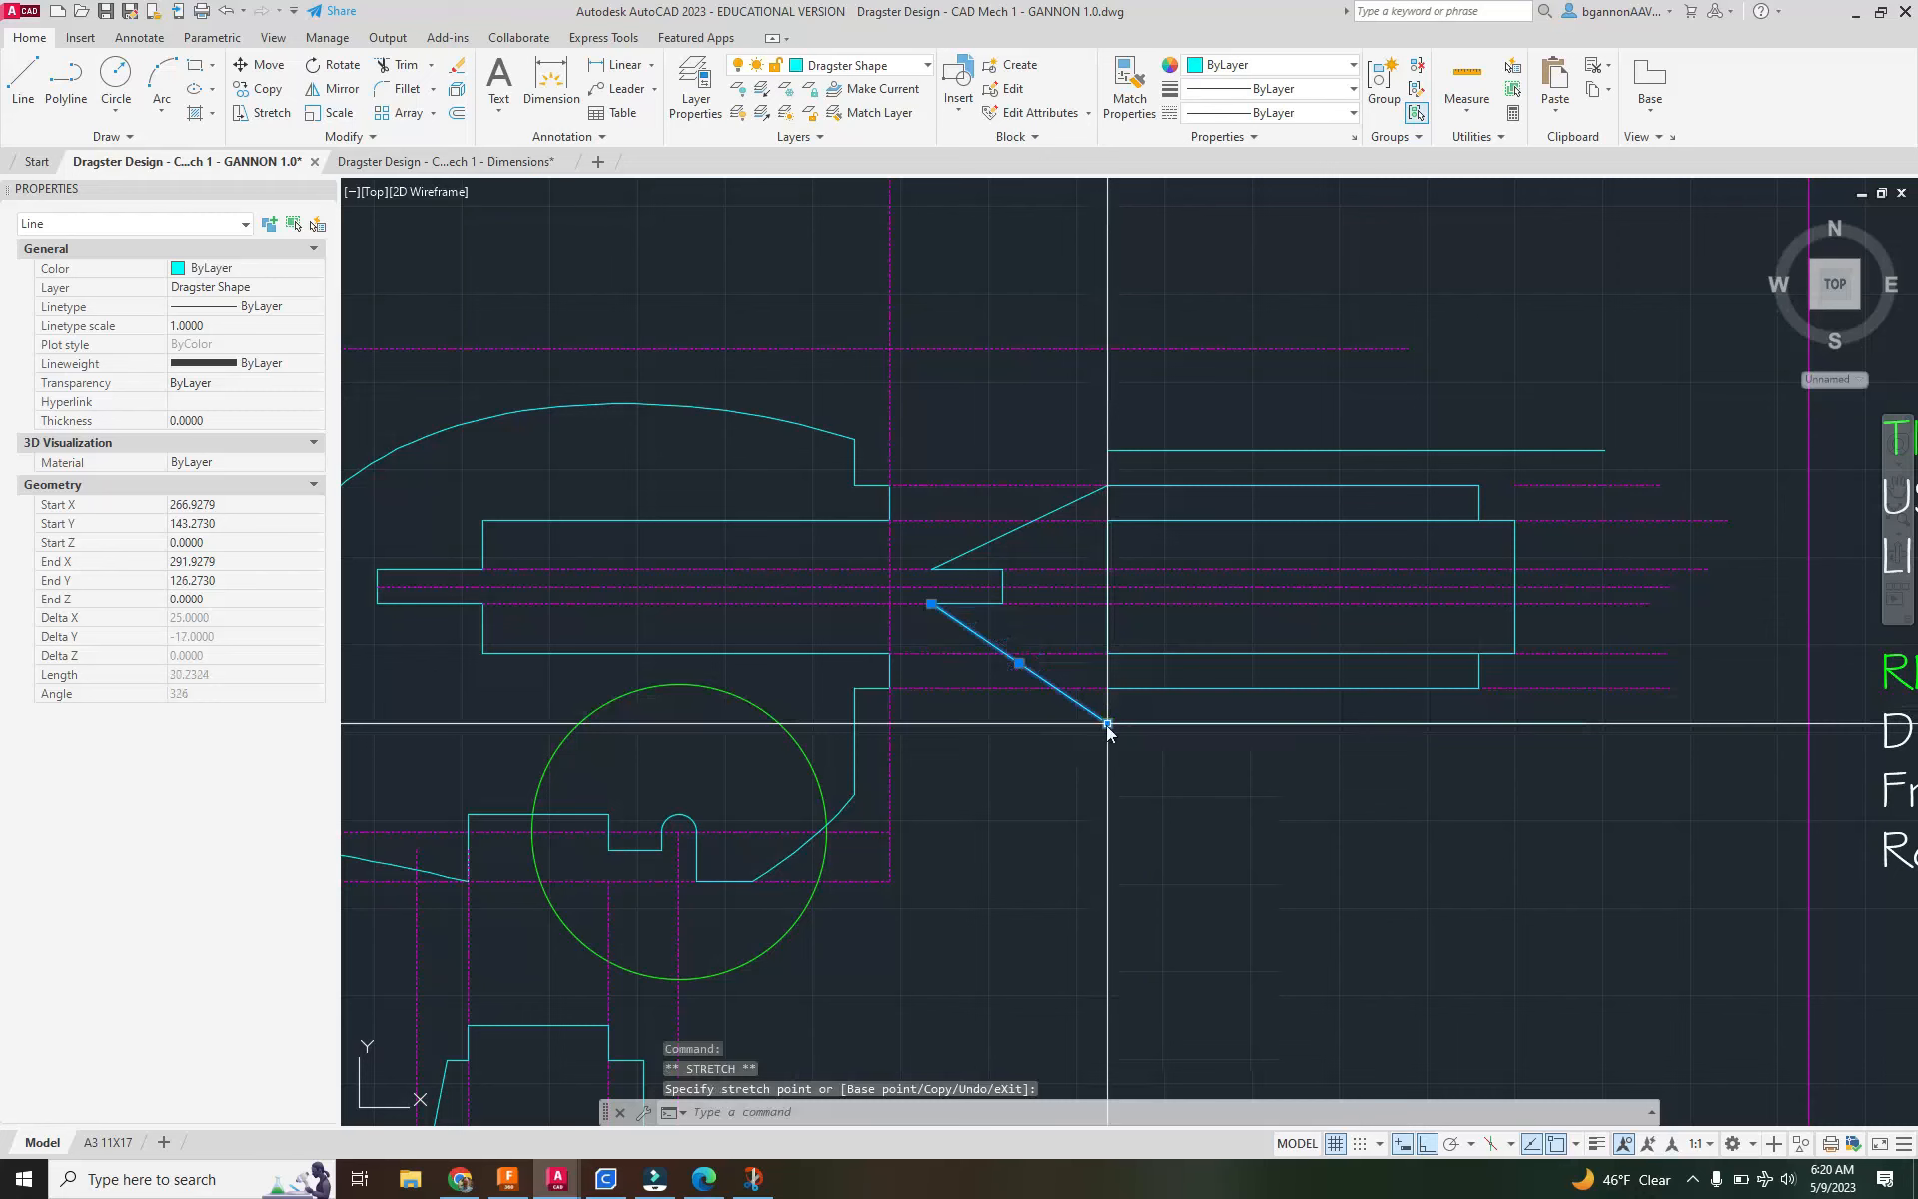
pyautogui.click(1069, 504)
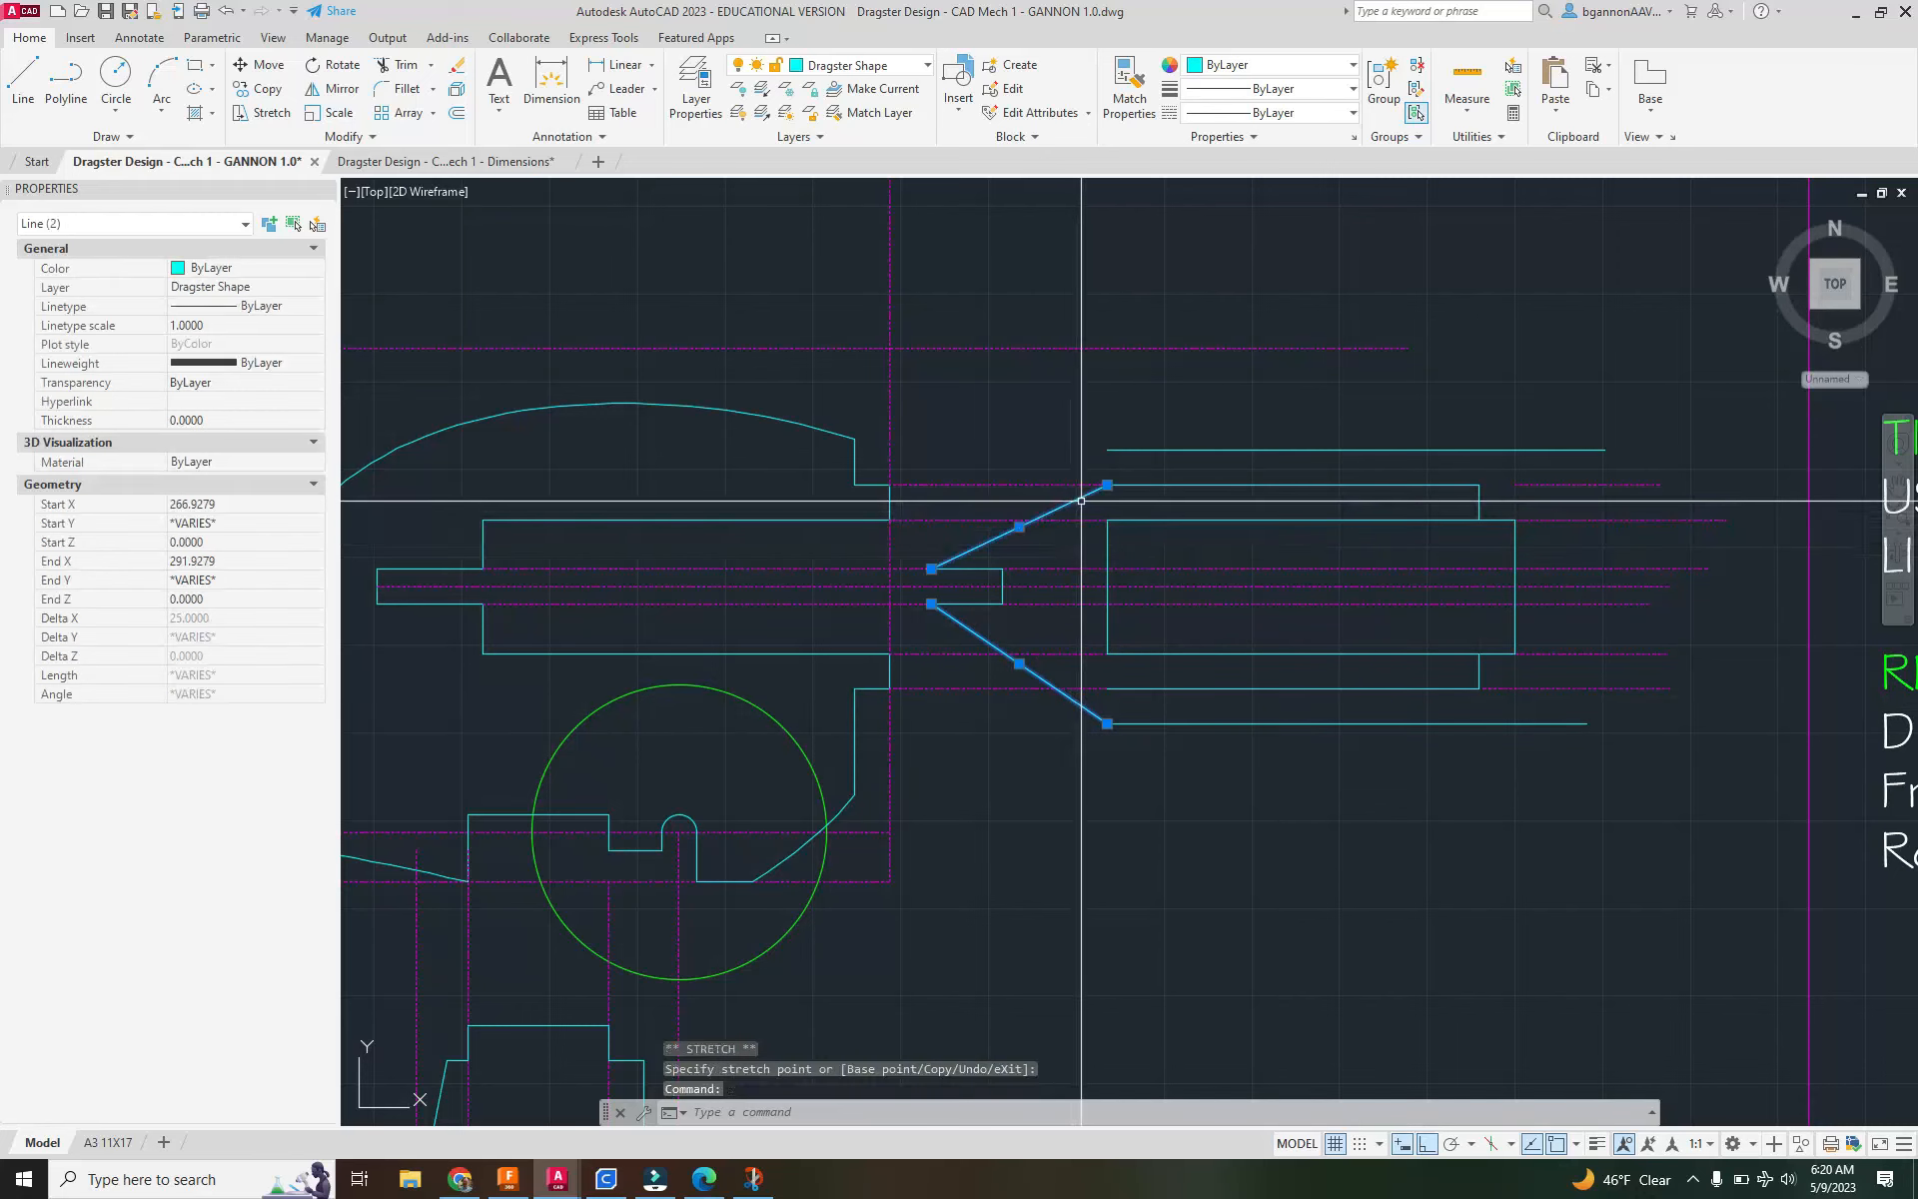
pyautogui.click(1107, 486)
pyautogui.click(1106, 450)
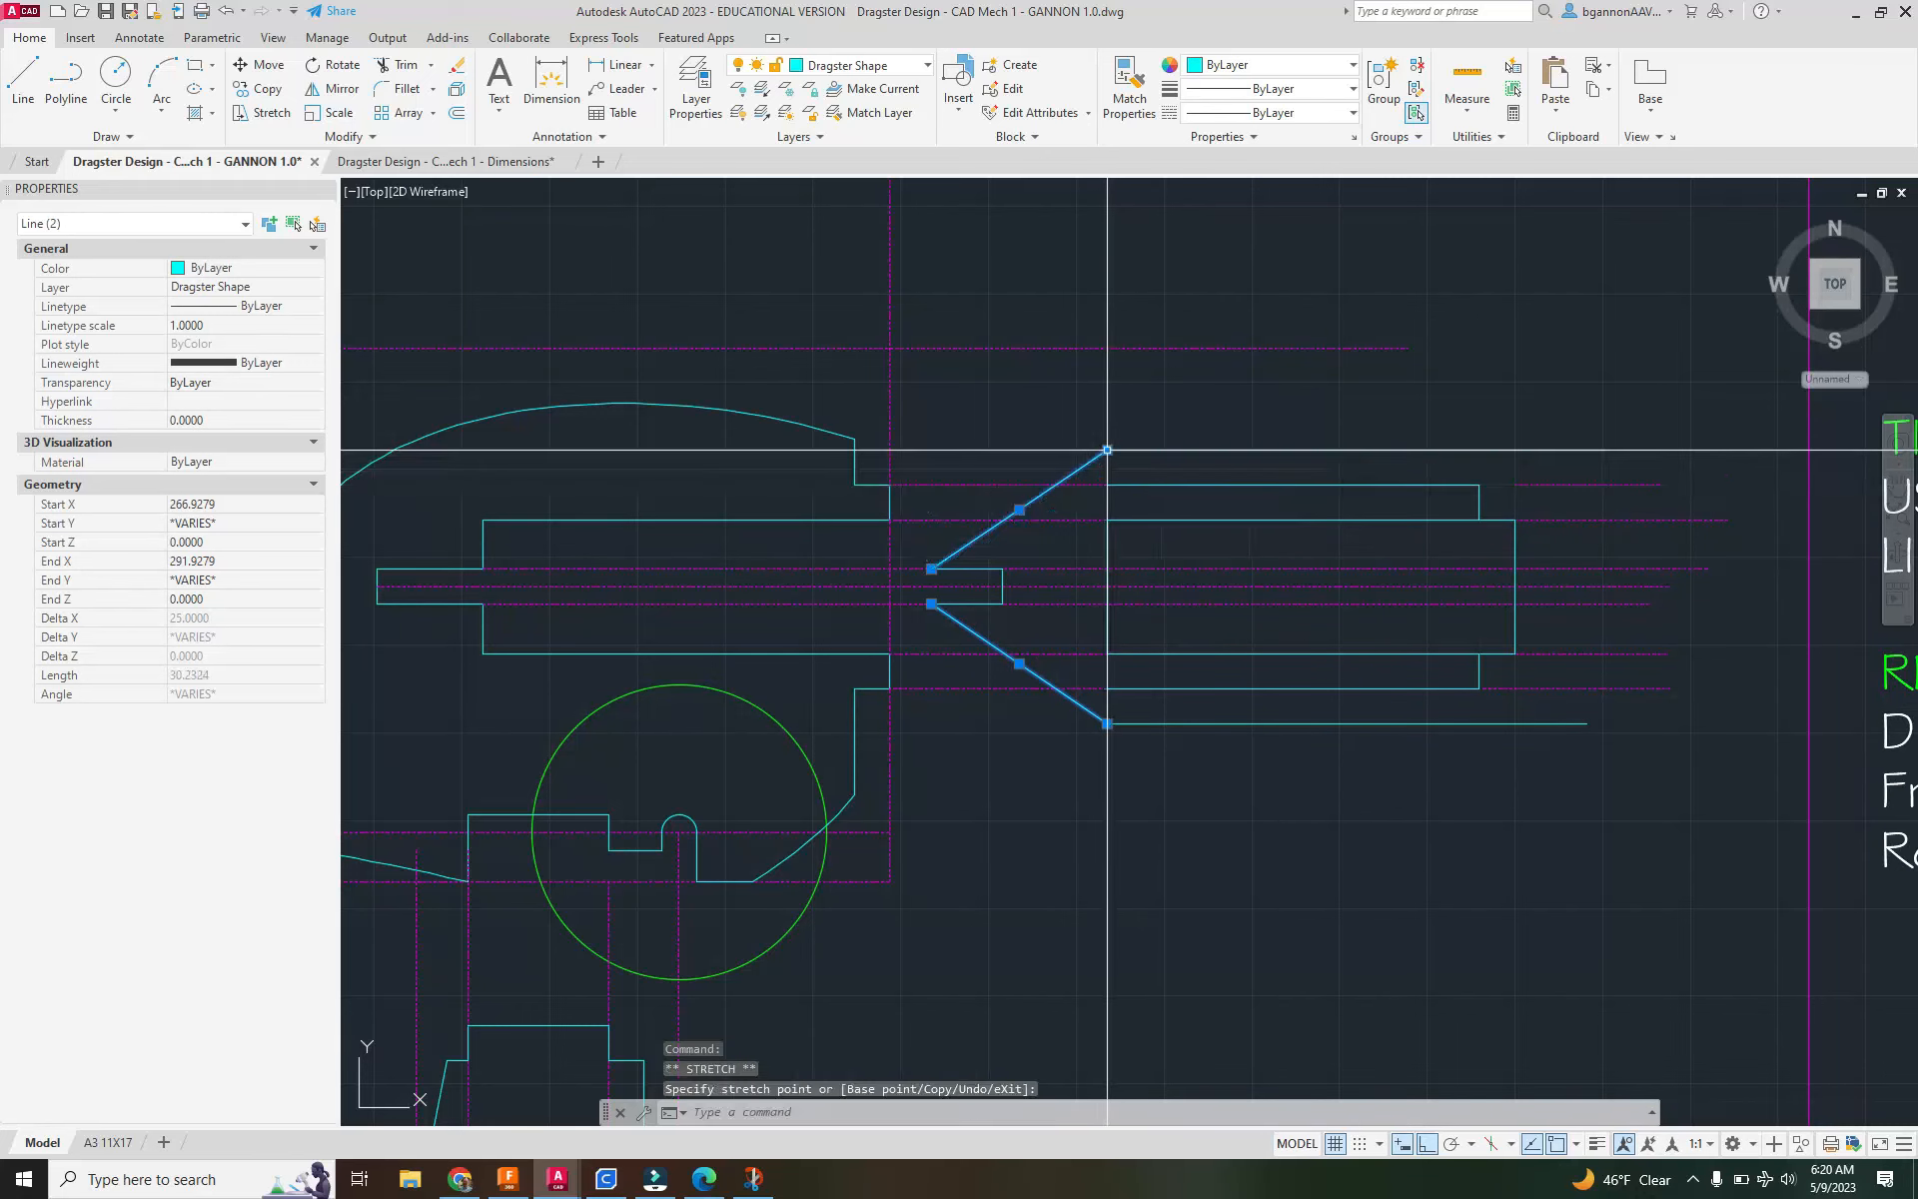
pyautogui.press('Escape')
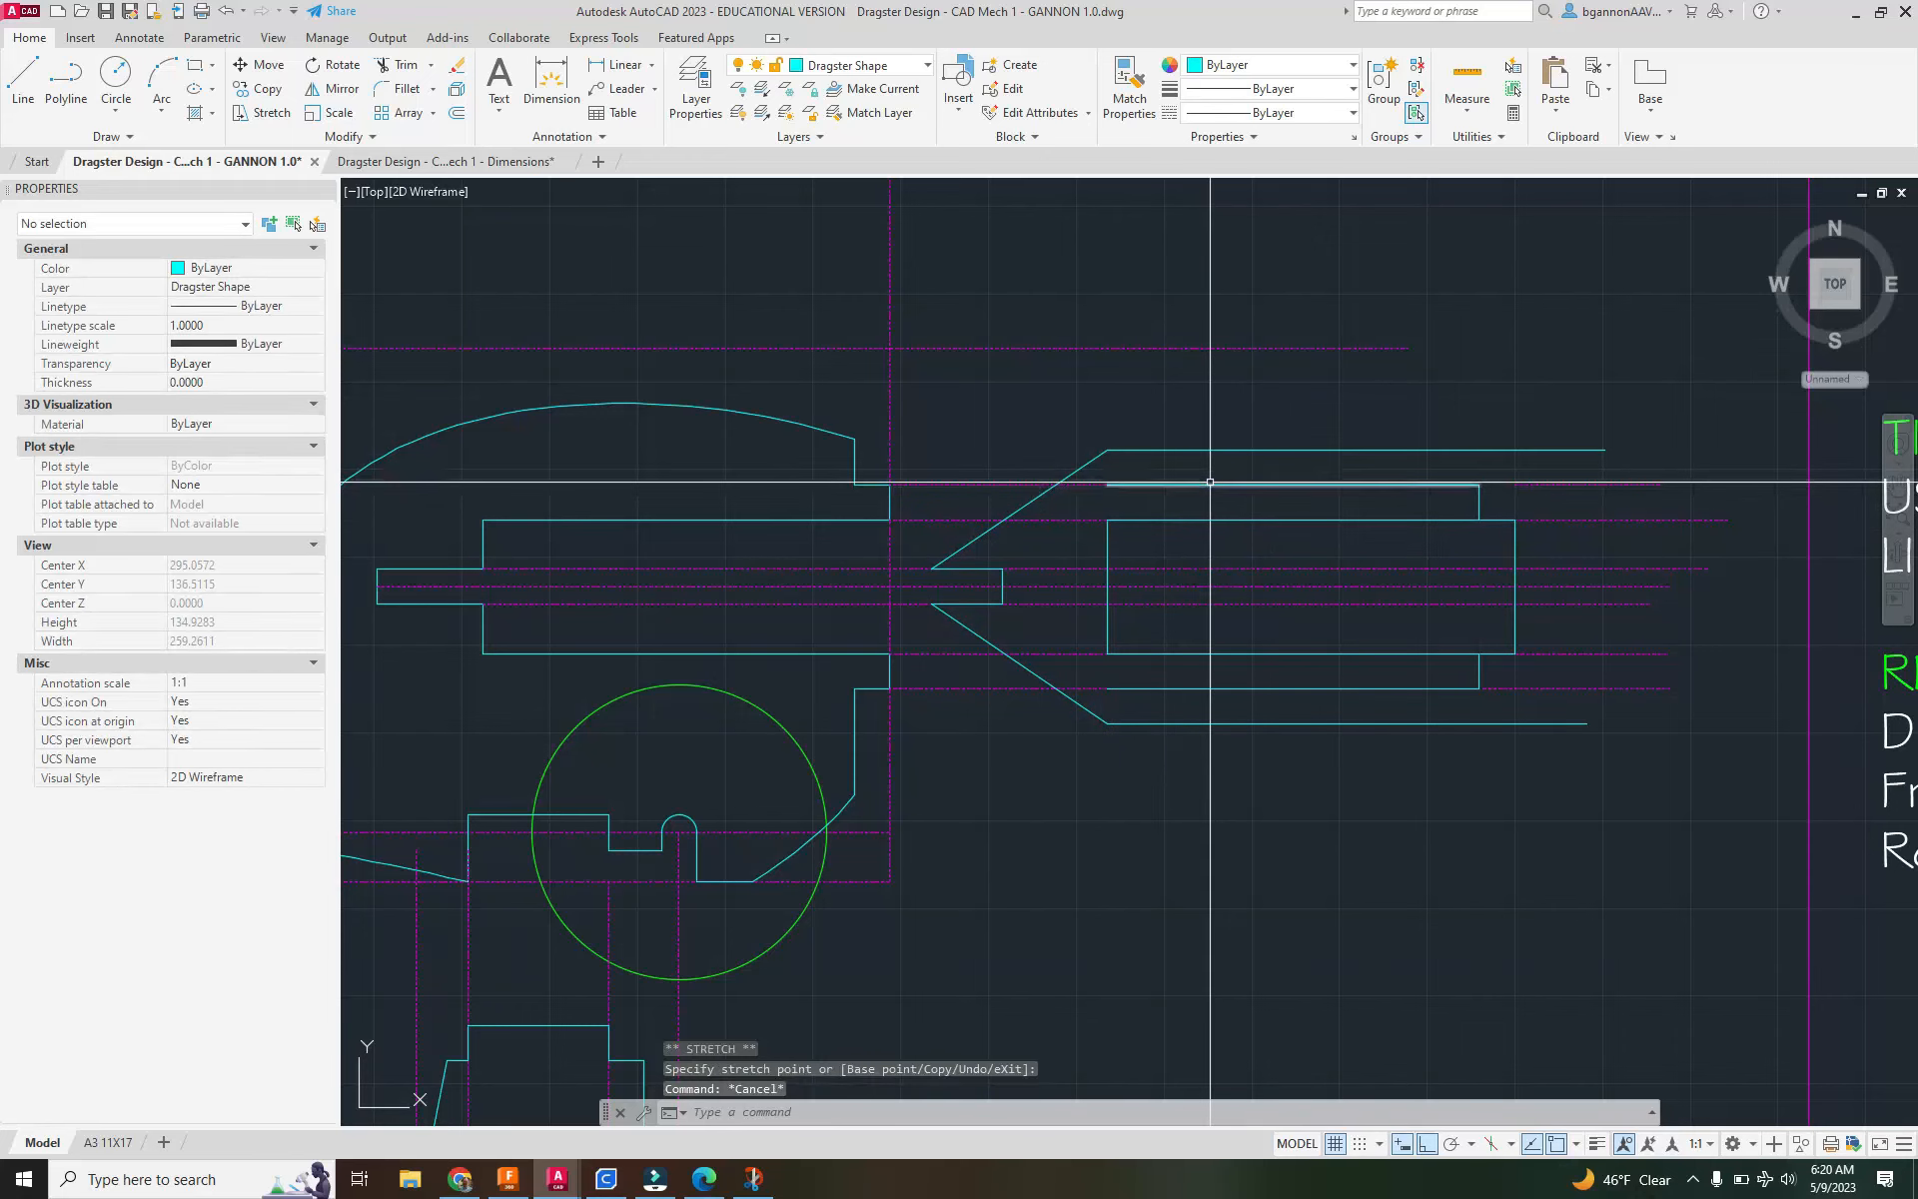
# Delete the two former outer edges between the inner rectangle and the new outer lines.
pyautogui.click(1210, 485)
pyautogui.press('Delete')
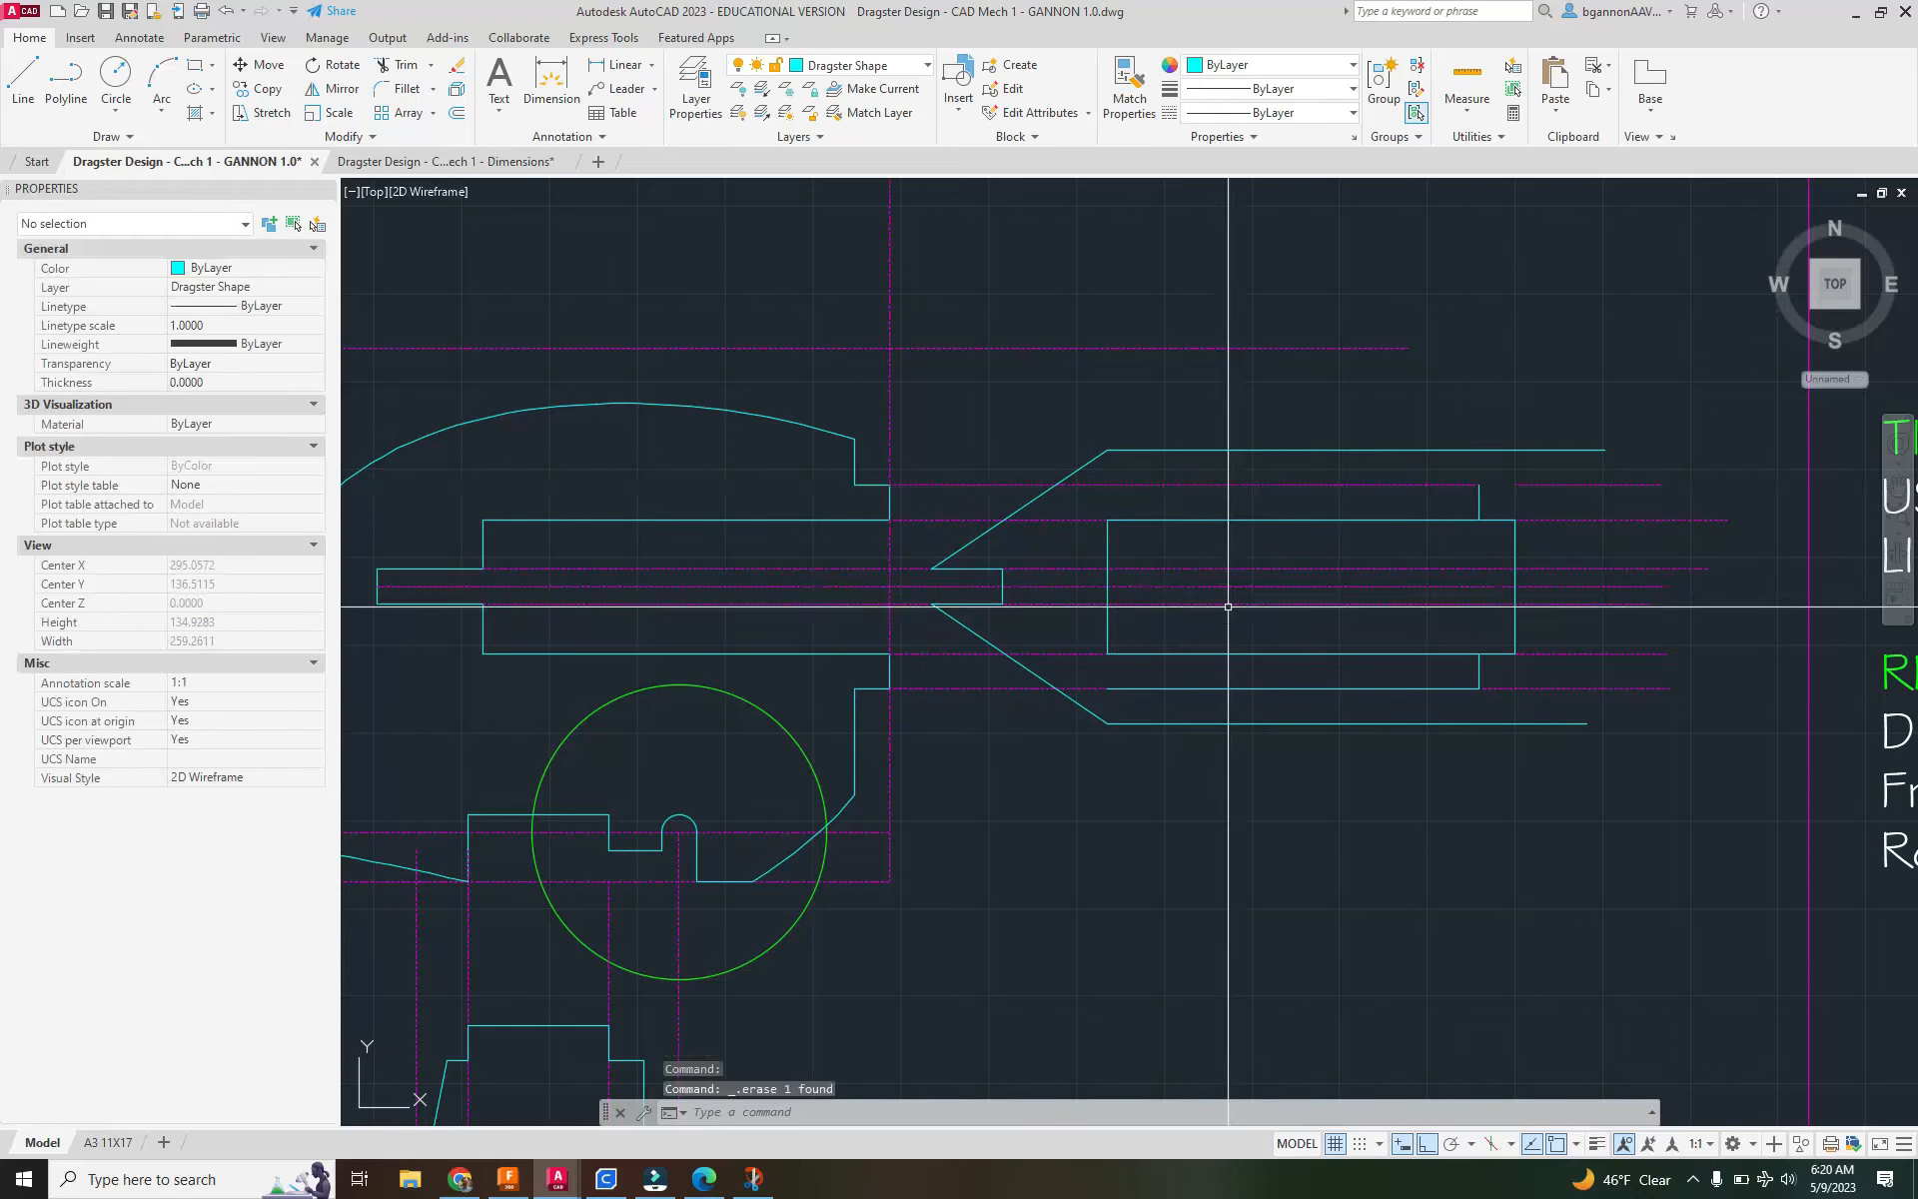
pyautogui.click(1230, 689)
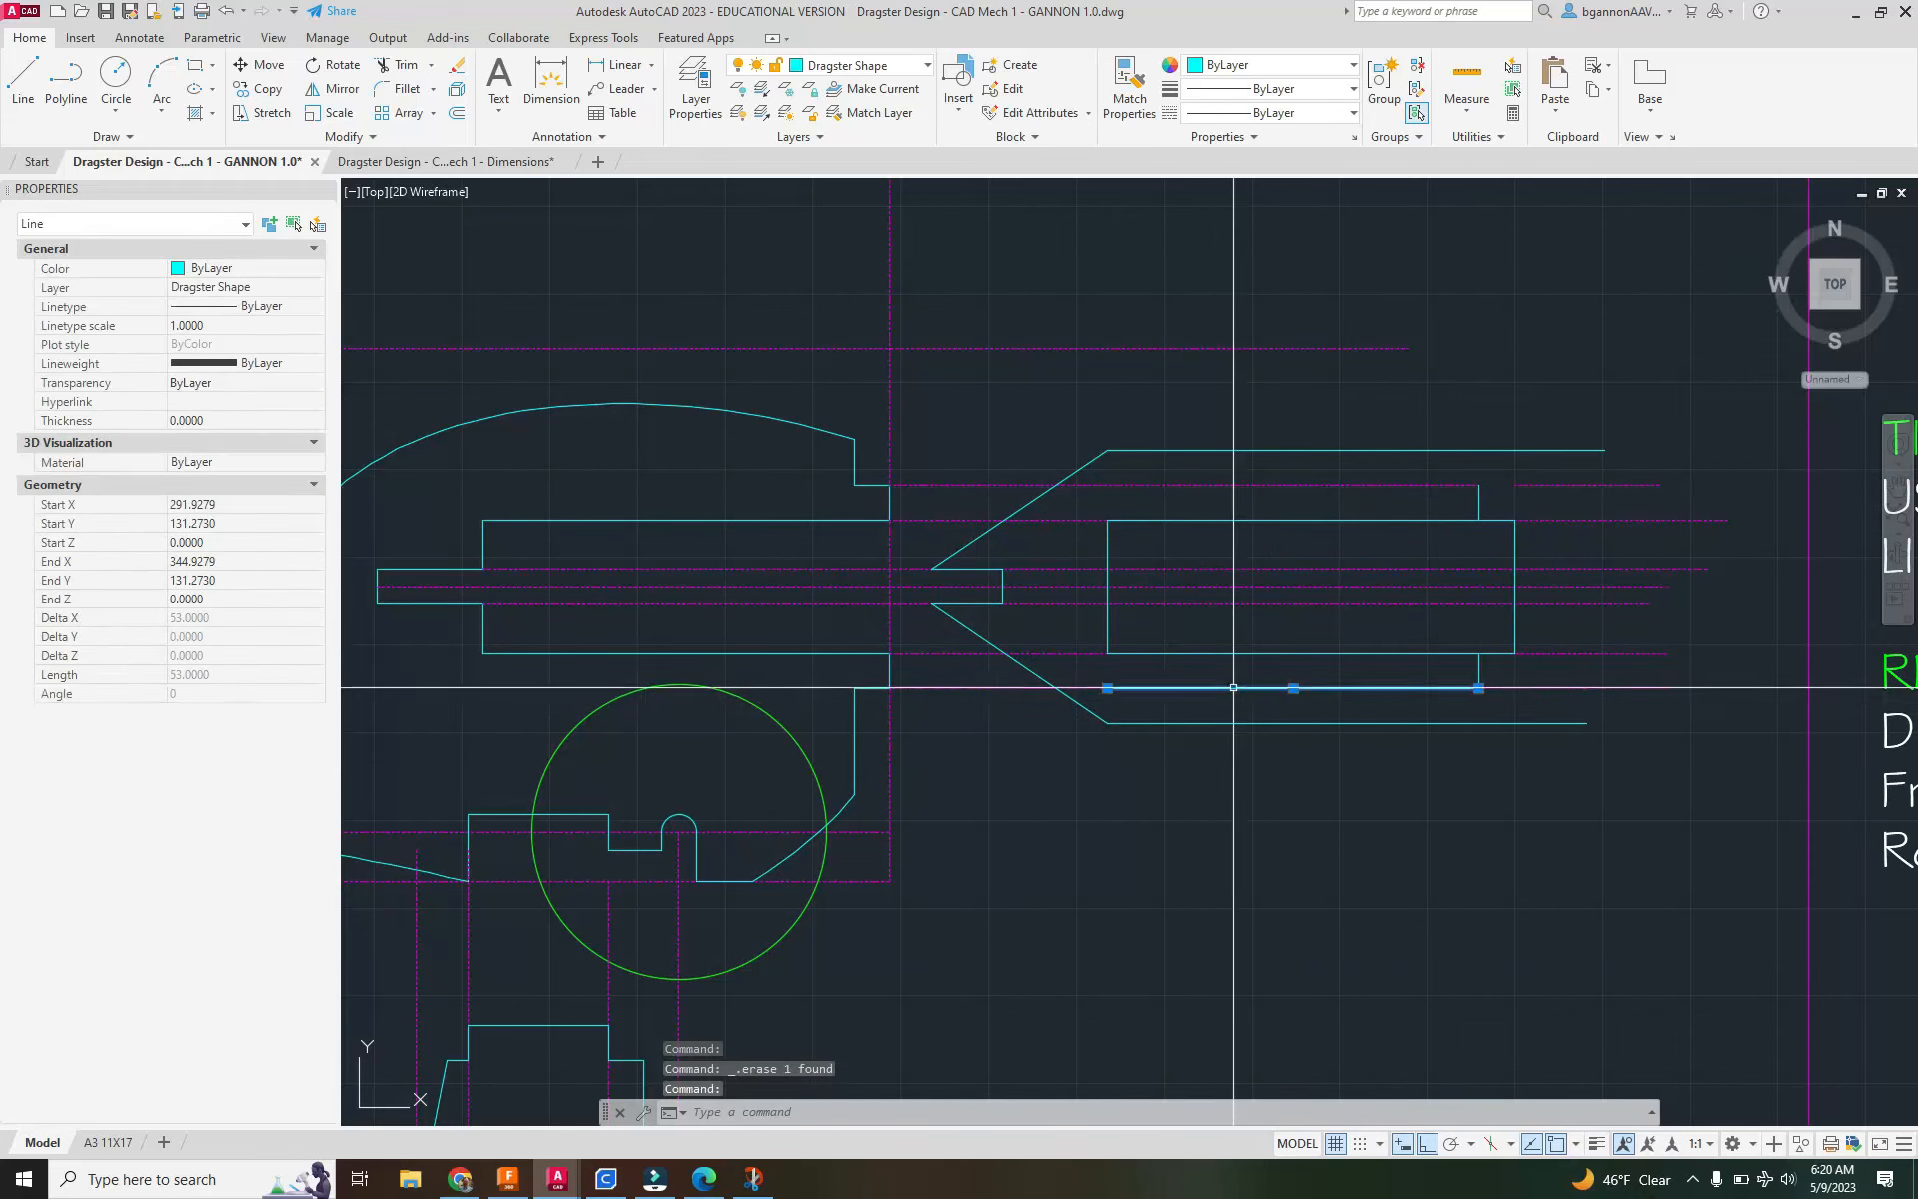
pyautogui.press('Delete')
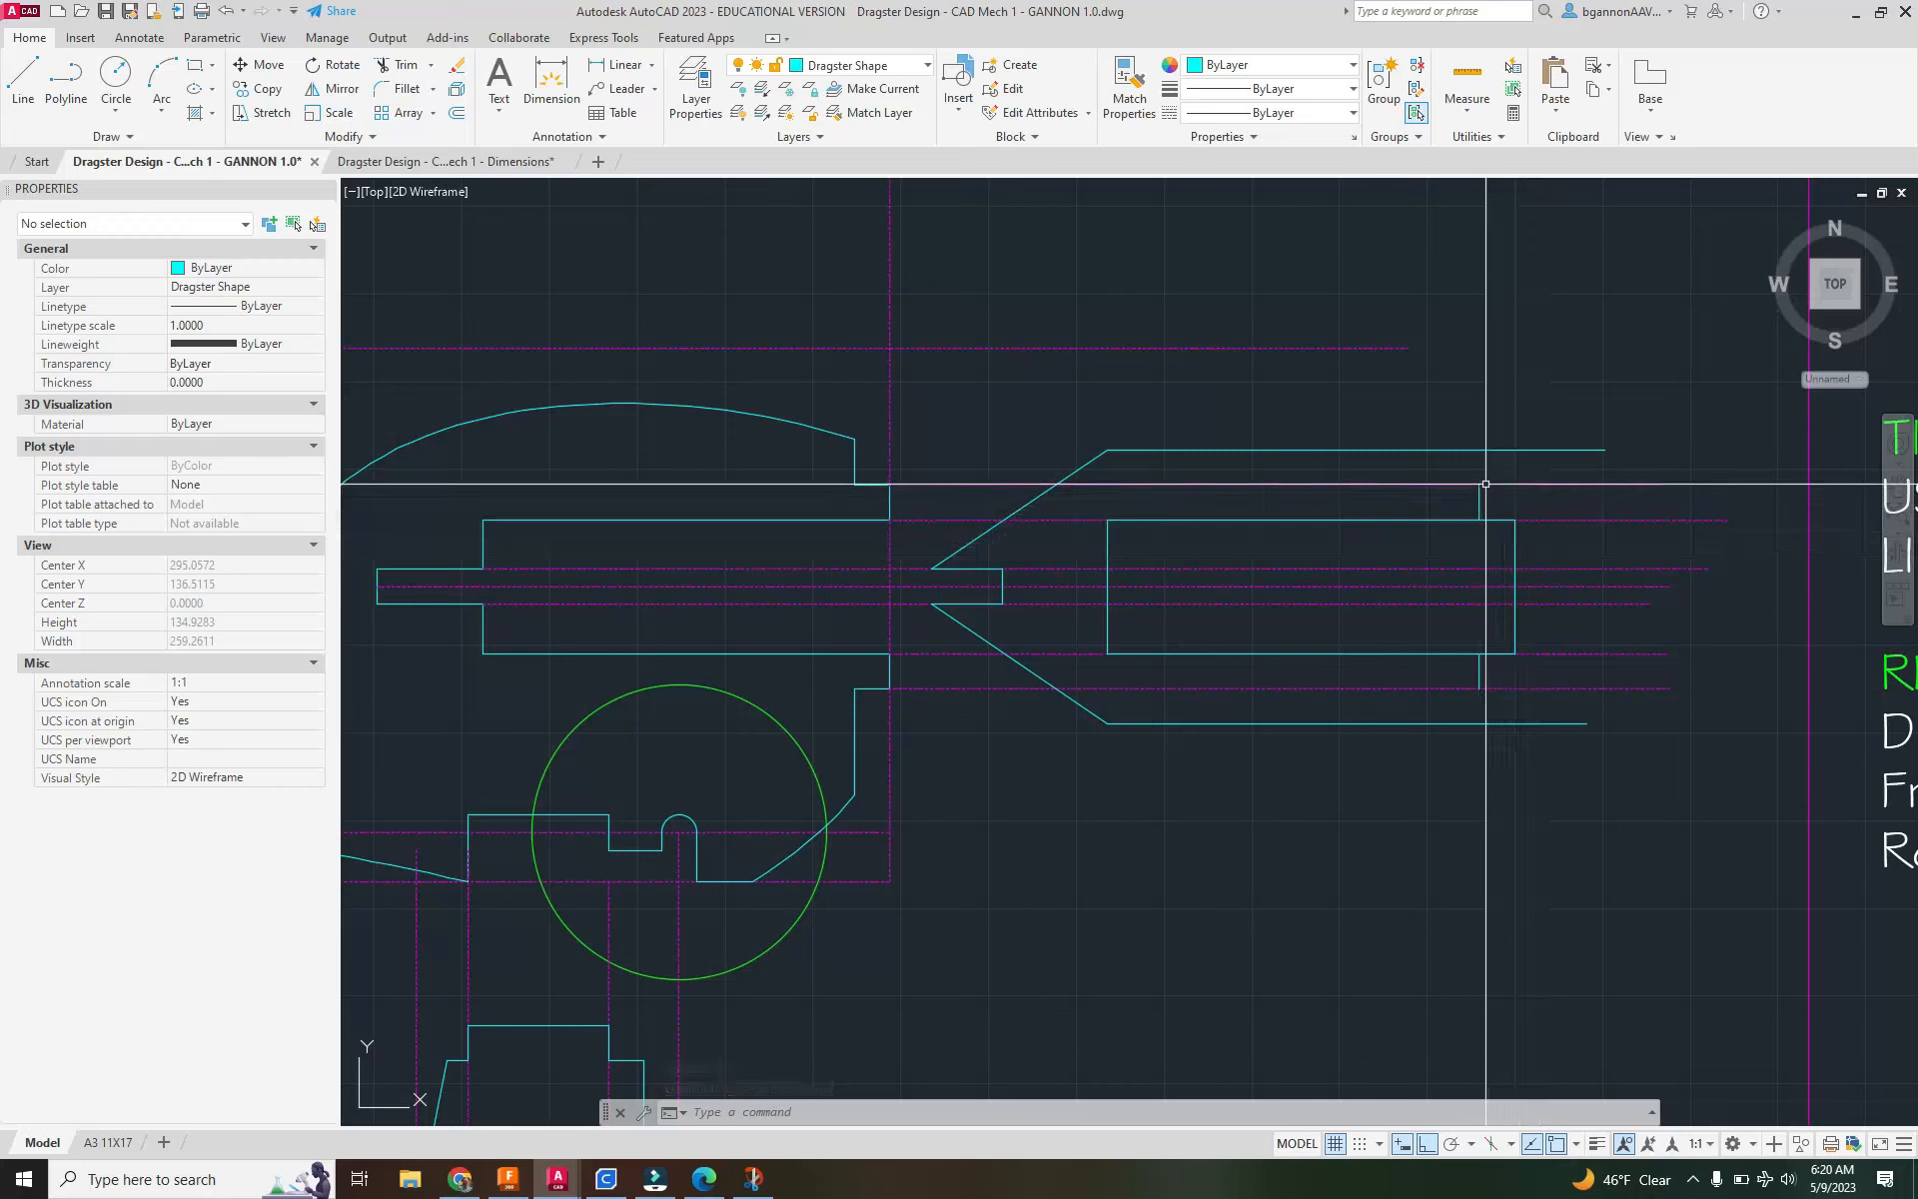
# Draw a line from the upper notch line's outer end, 5 mm rearward and 5 mm up to the upper outer edge.
pyautogui.press('l')
pyautogui.press('Return')
pyautogui.click(1479, 486)
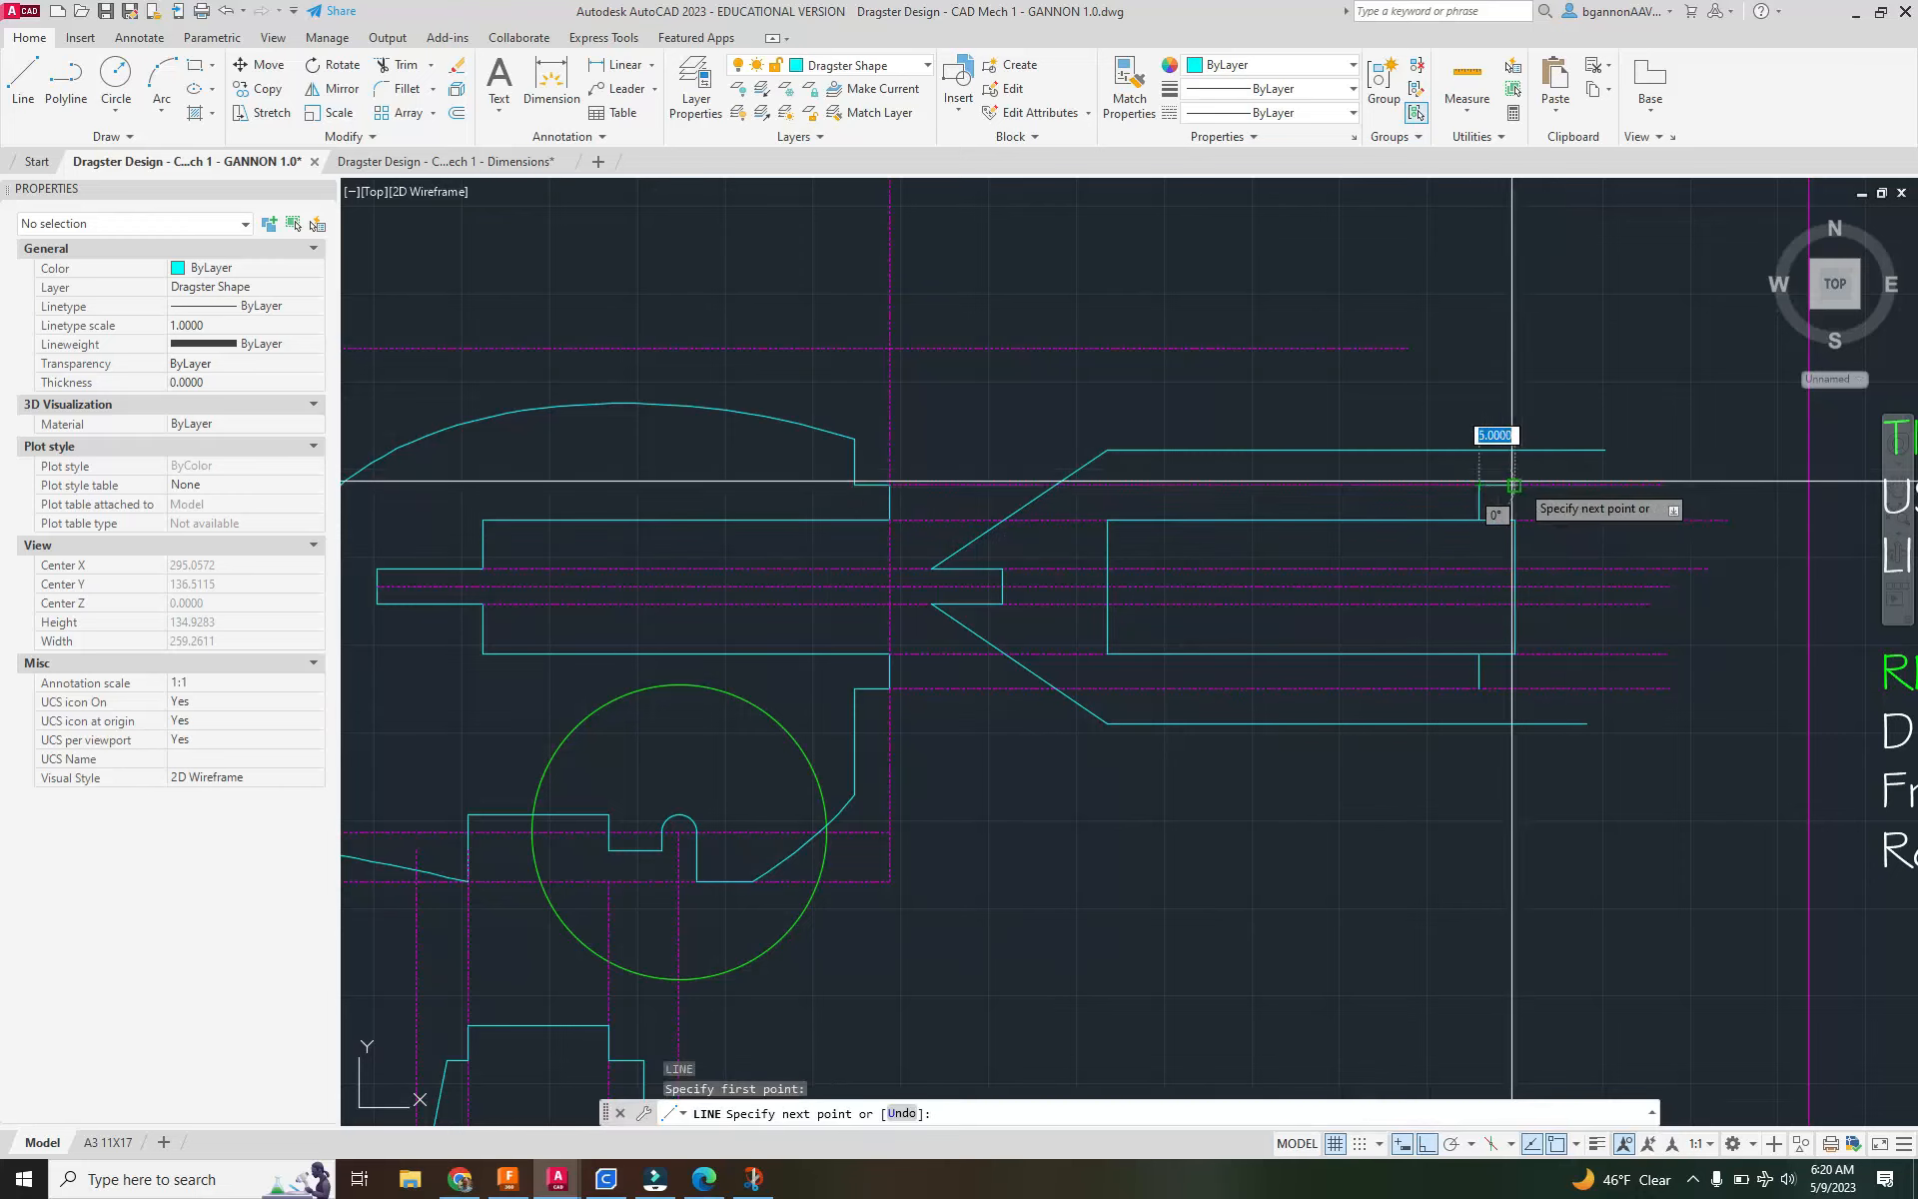
pyautogui.write('5')
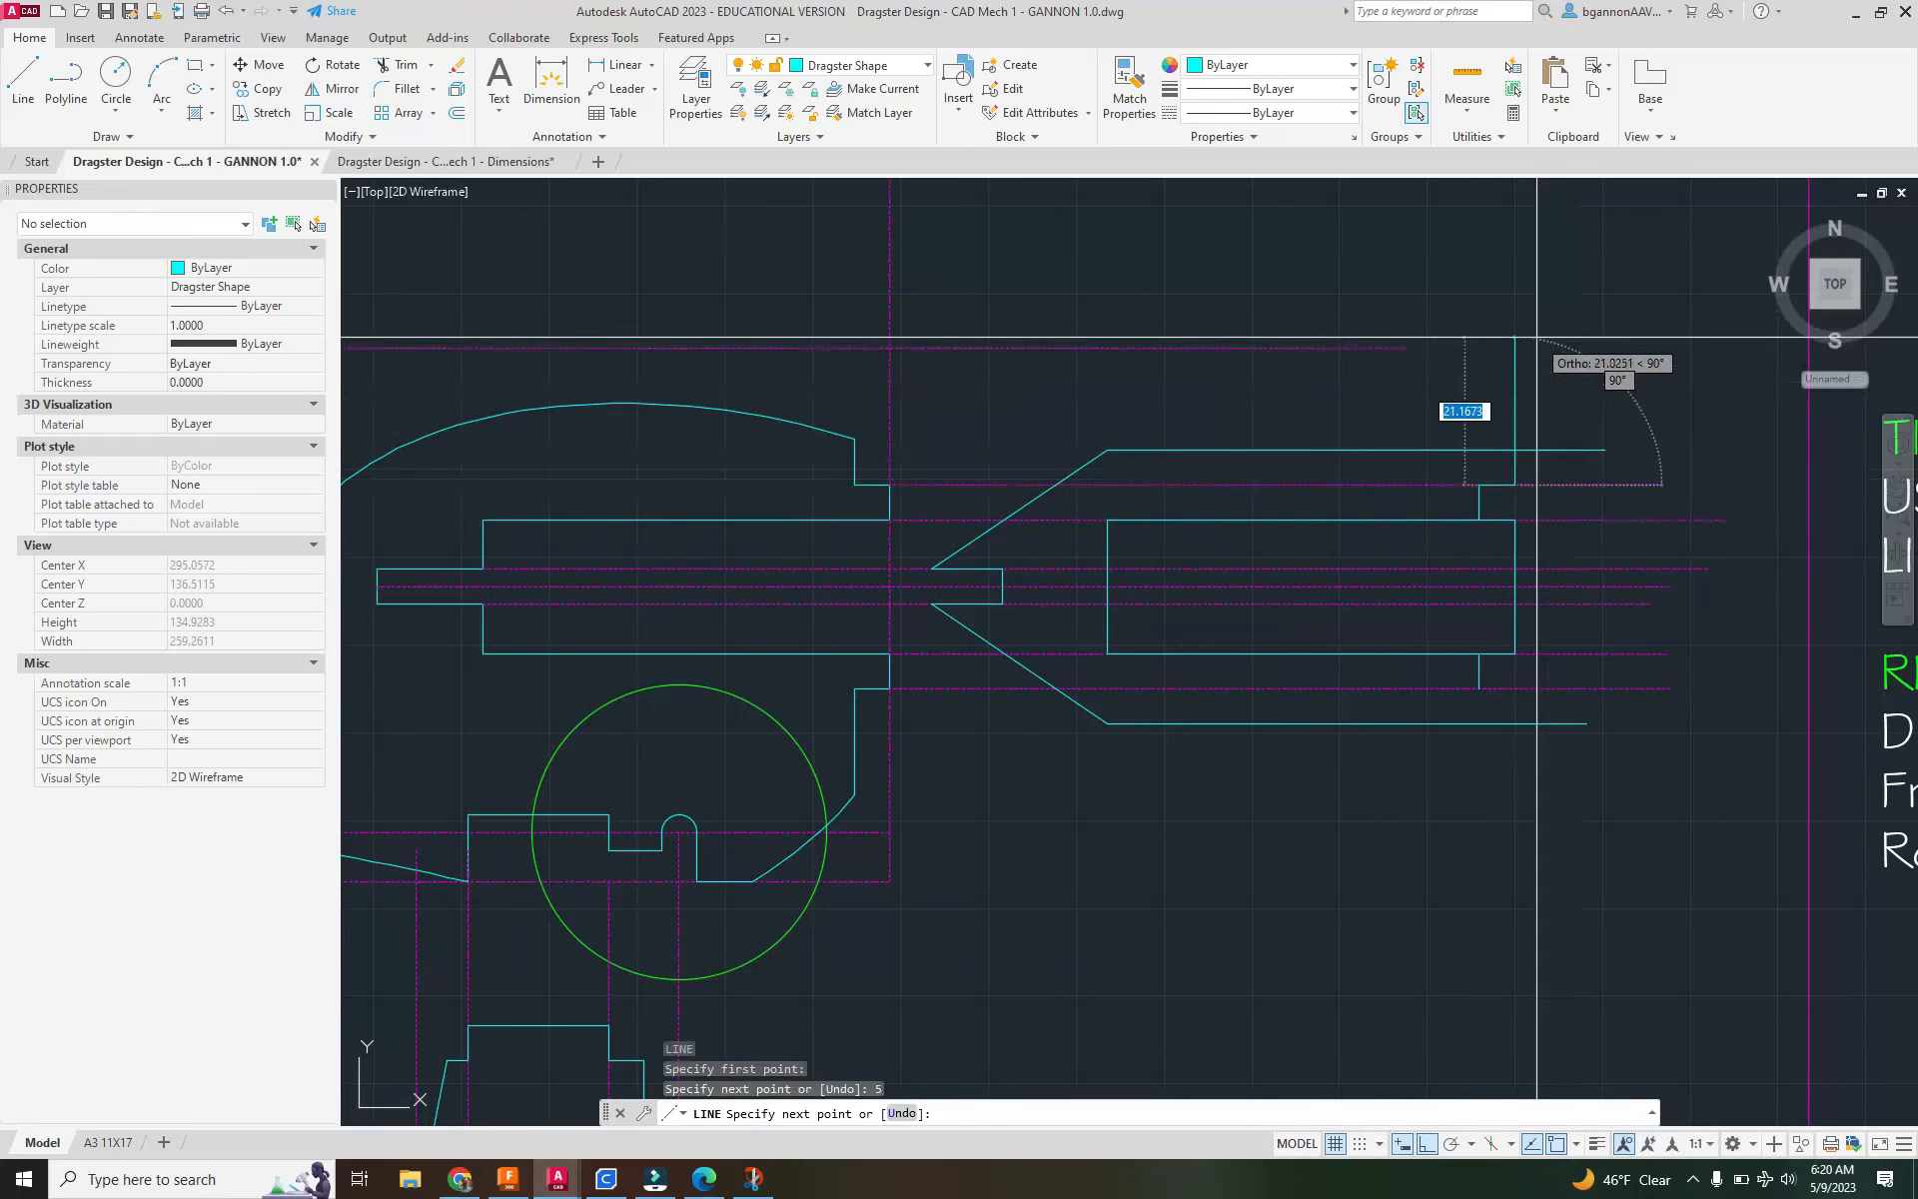
pyautogui.press('Escape')
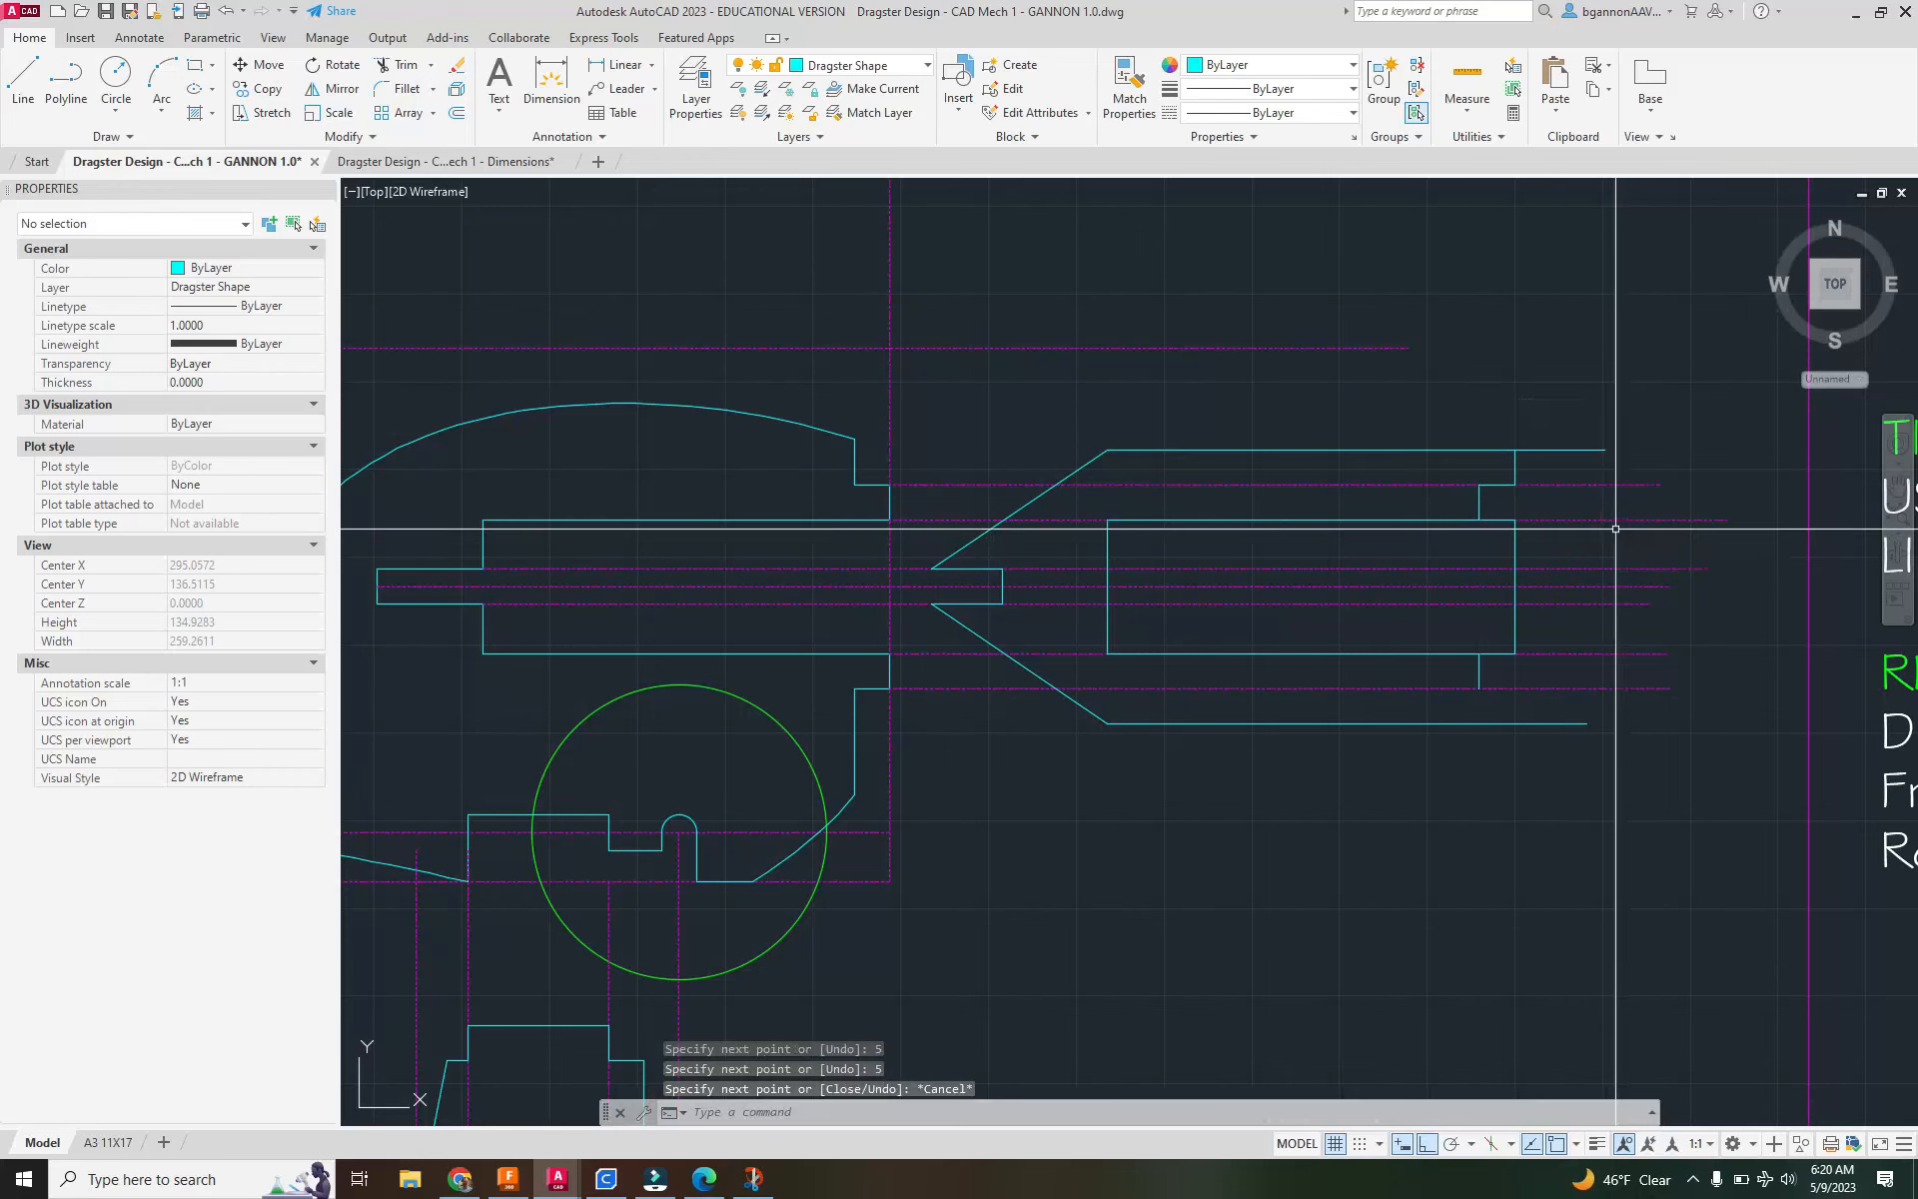
# Draw a line from the lower notch line's outer end, 5 mm rearward and 5 mm down to the lower outer edge.
pyautogui.press('Return')
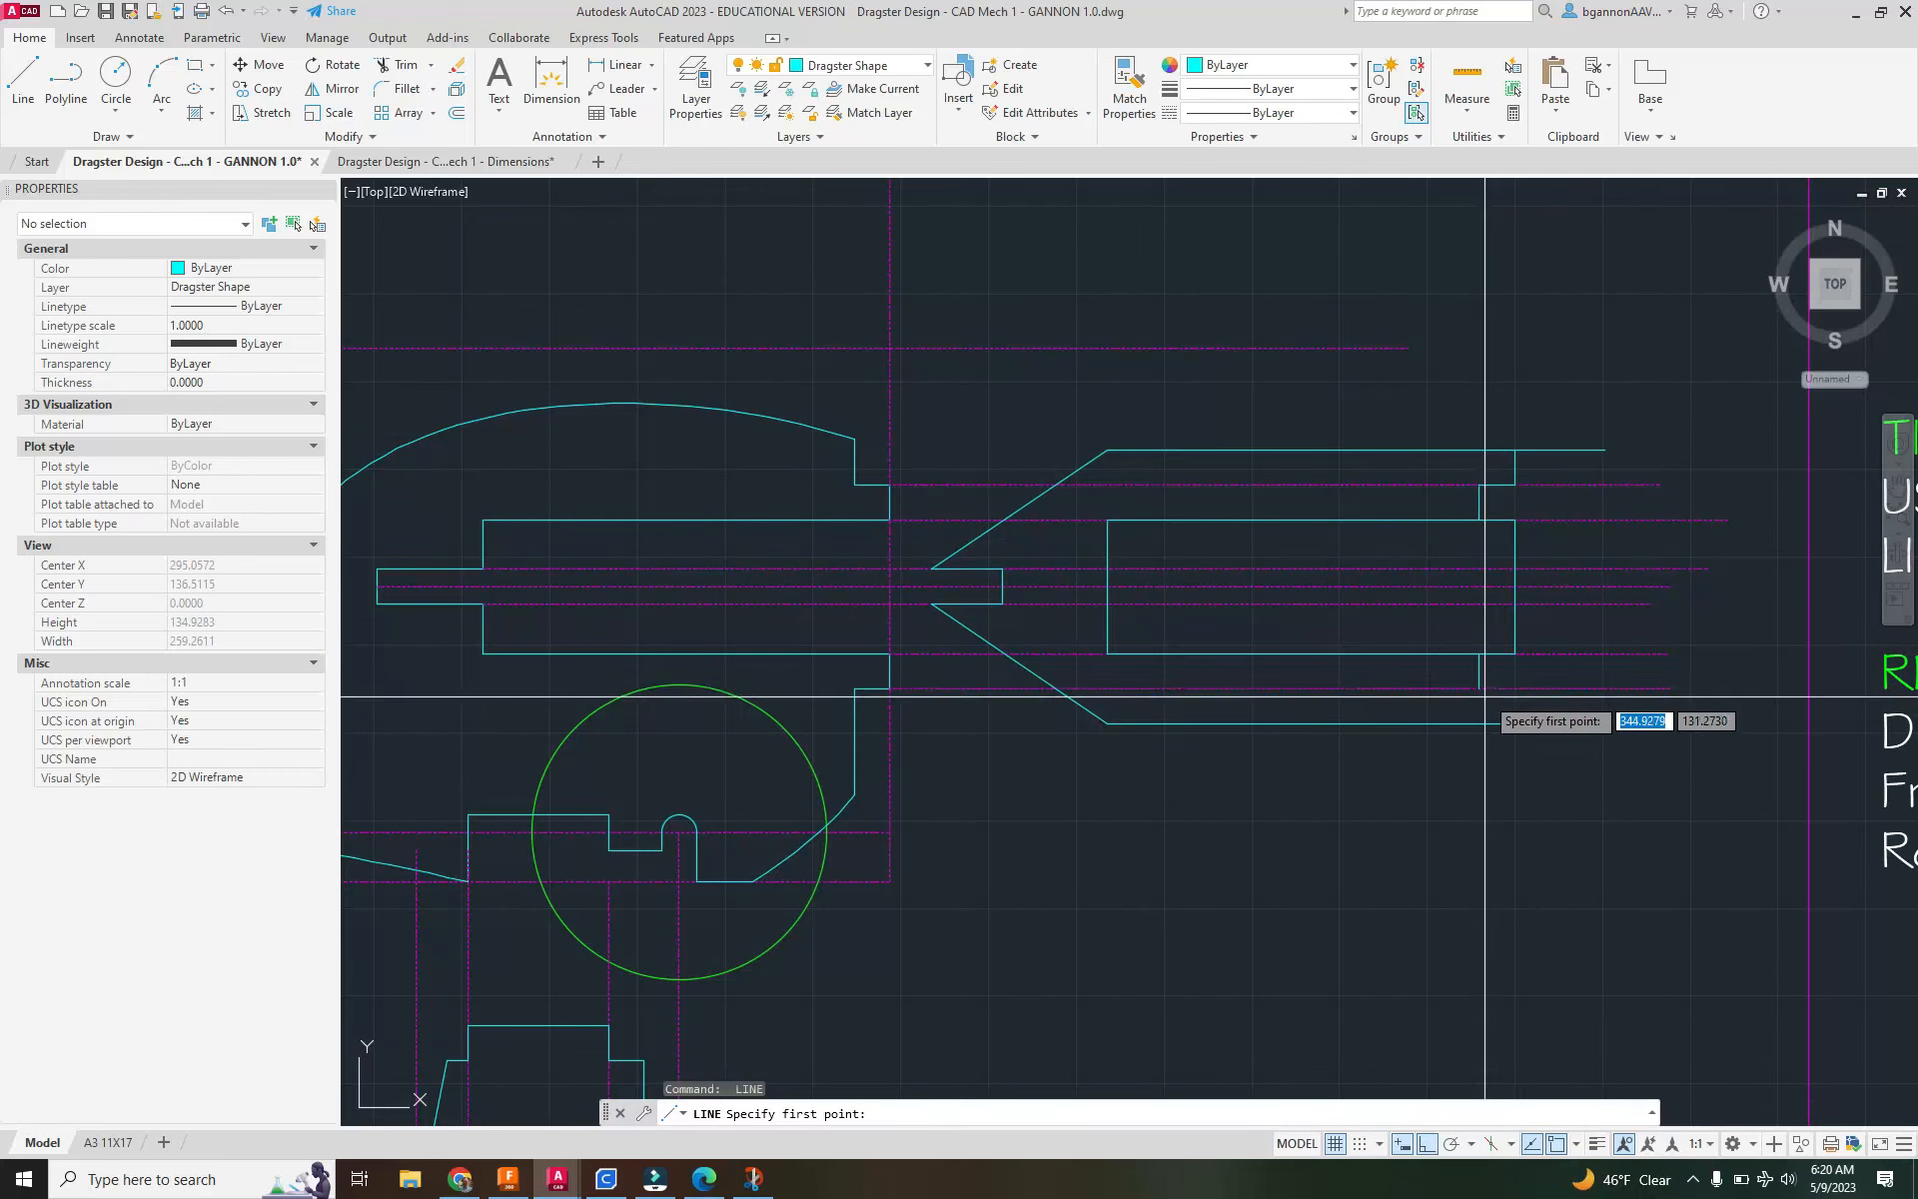
pyautogui.click(1479, 687)
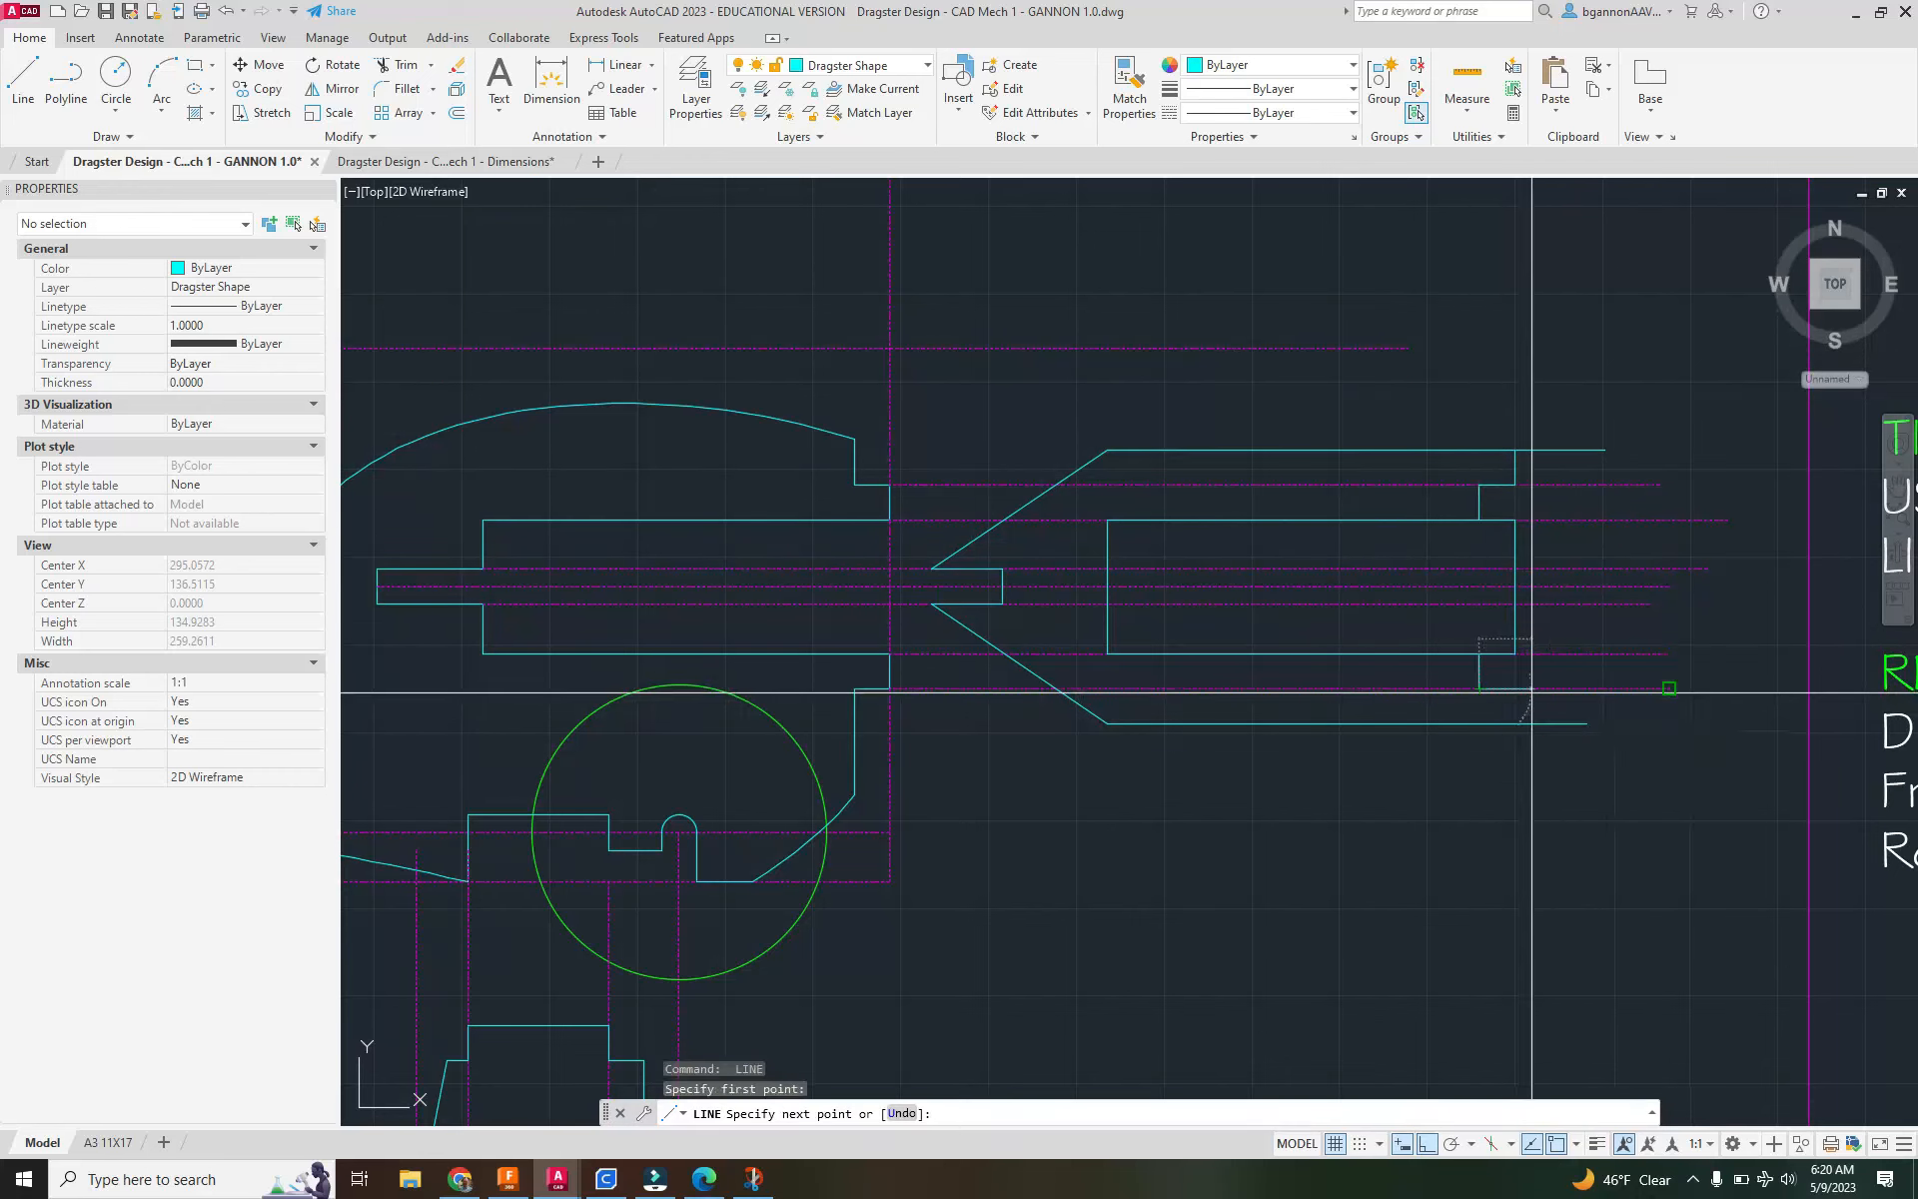
pyautogui.write('5')
pyautogui.press('Return')
pyautogui.write('5')
pyautogui.press('Return')
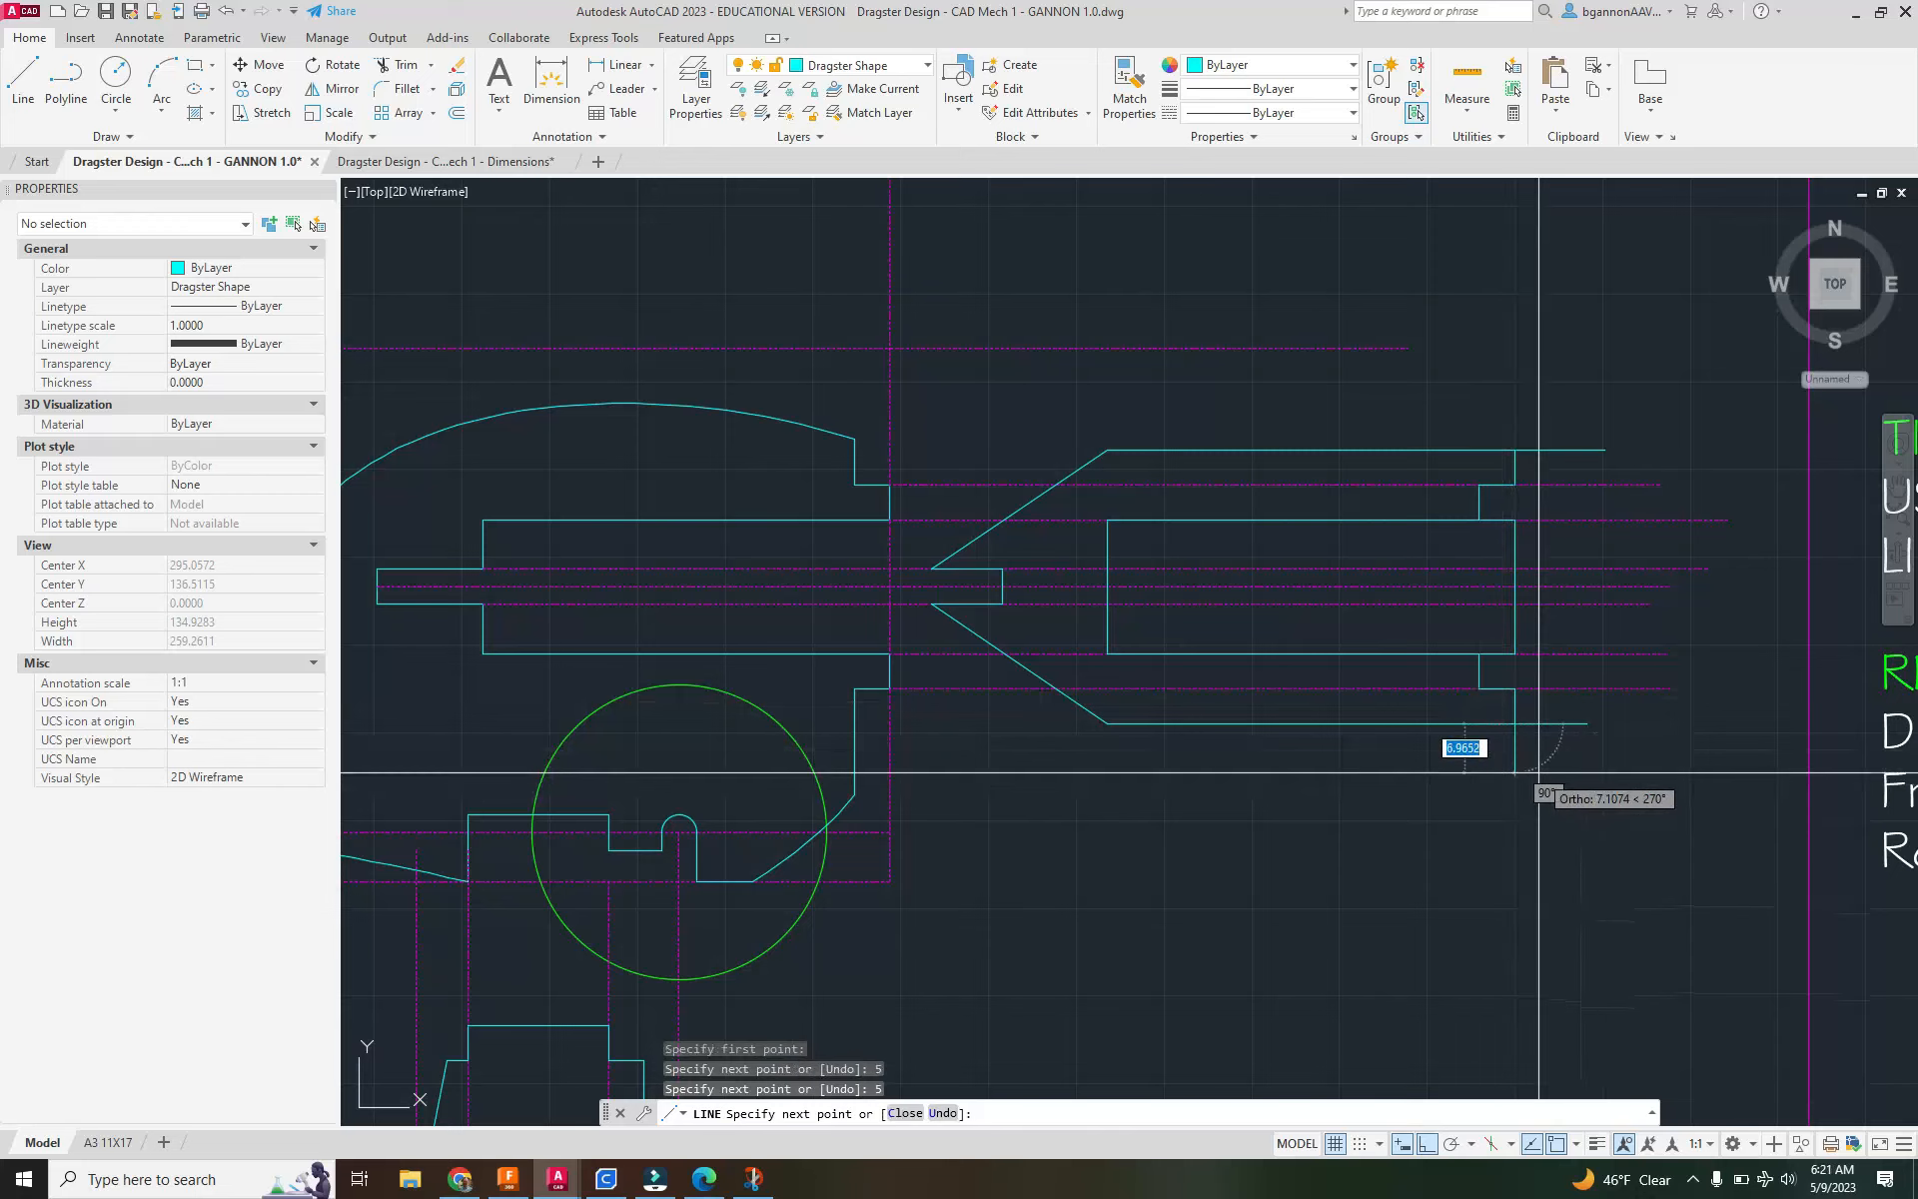
pyautogui.press('Escape')
# Trim the outer edges' rear overhangs, the inner rectangle's rear vertical line, and its horizontal edges beyond the notch lines.
pyautogui.write('tr')
pyautogui.press('Return')
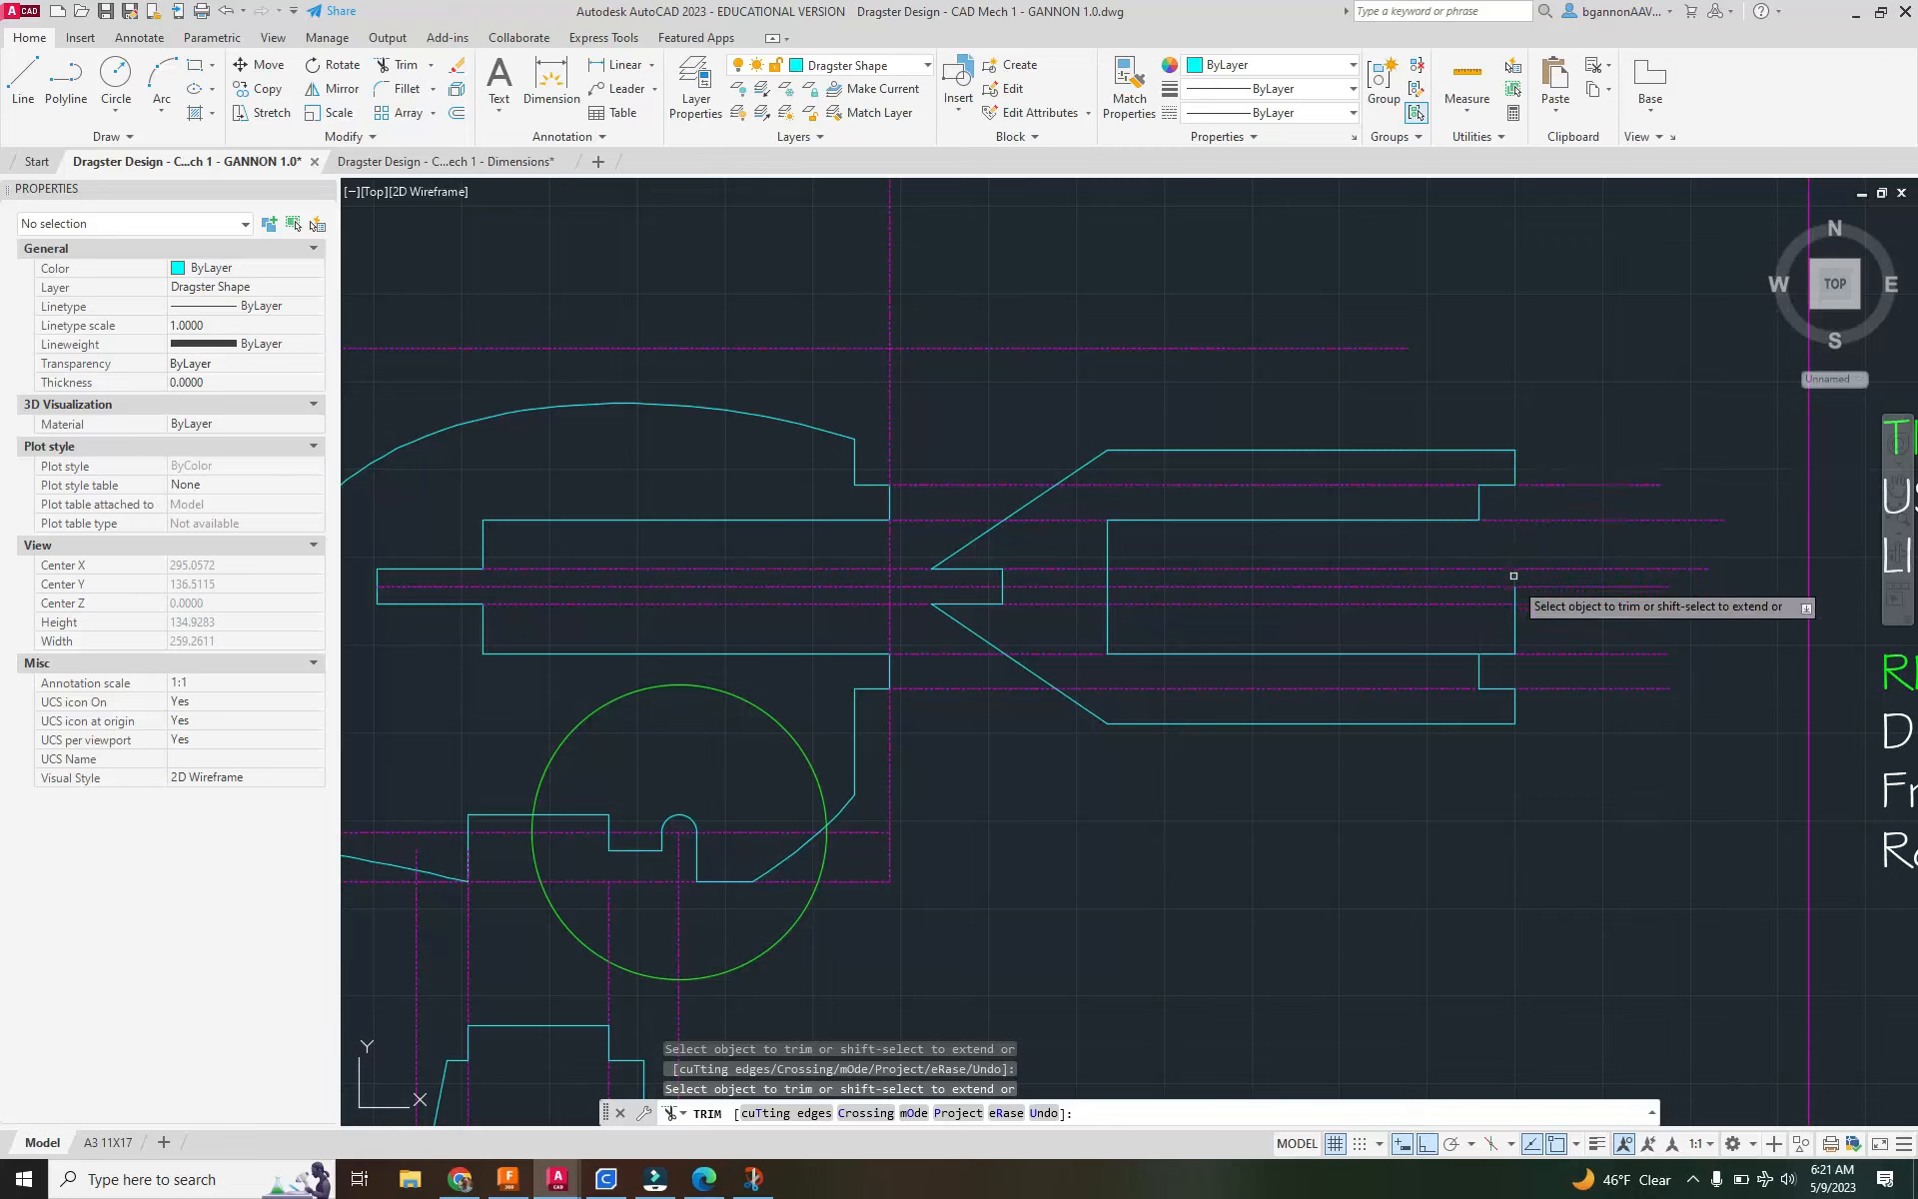
pyautogui.click(1516, 613)
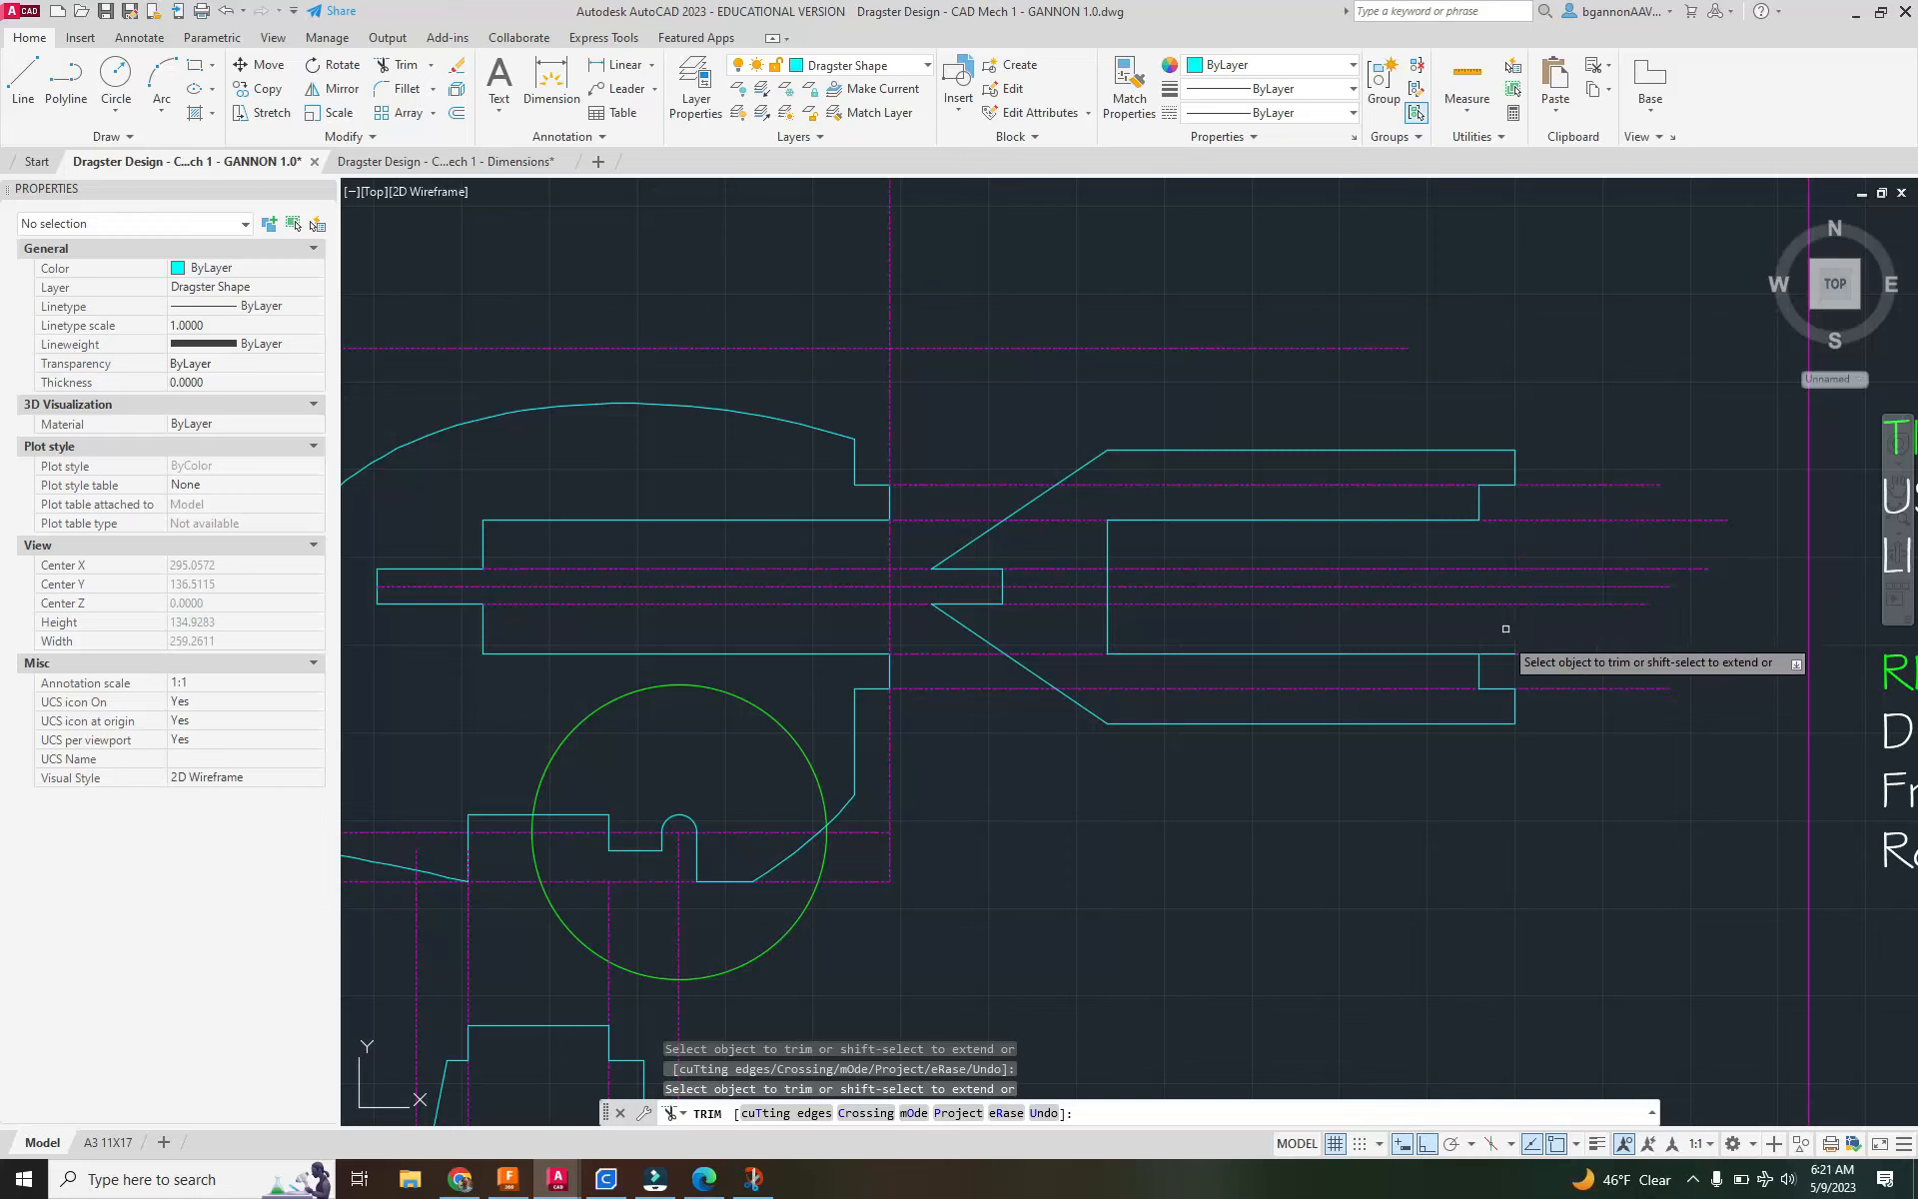
pyautogui.click(1503, 656)
pyautogui.press('Escape')
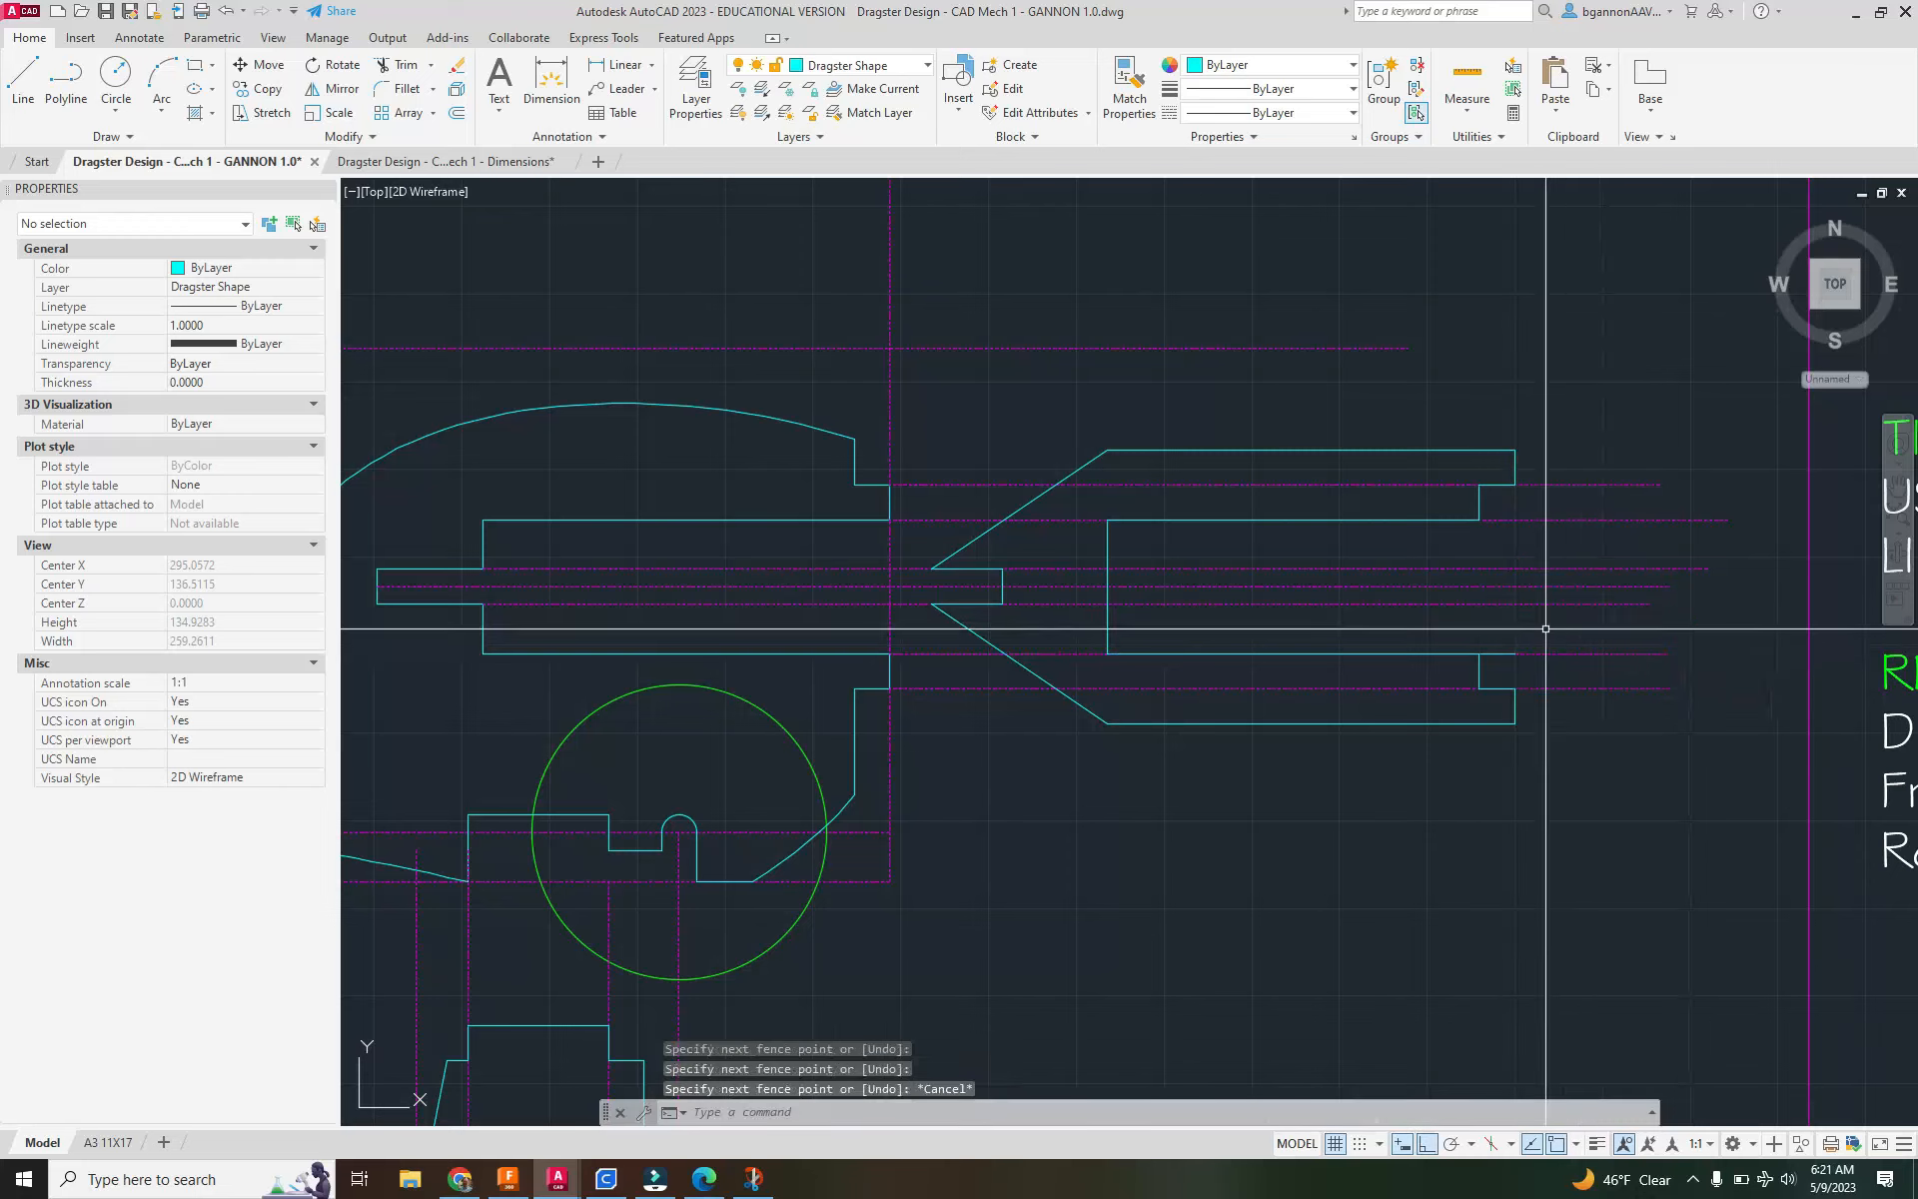
pyautogui.click(1503, 654)
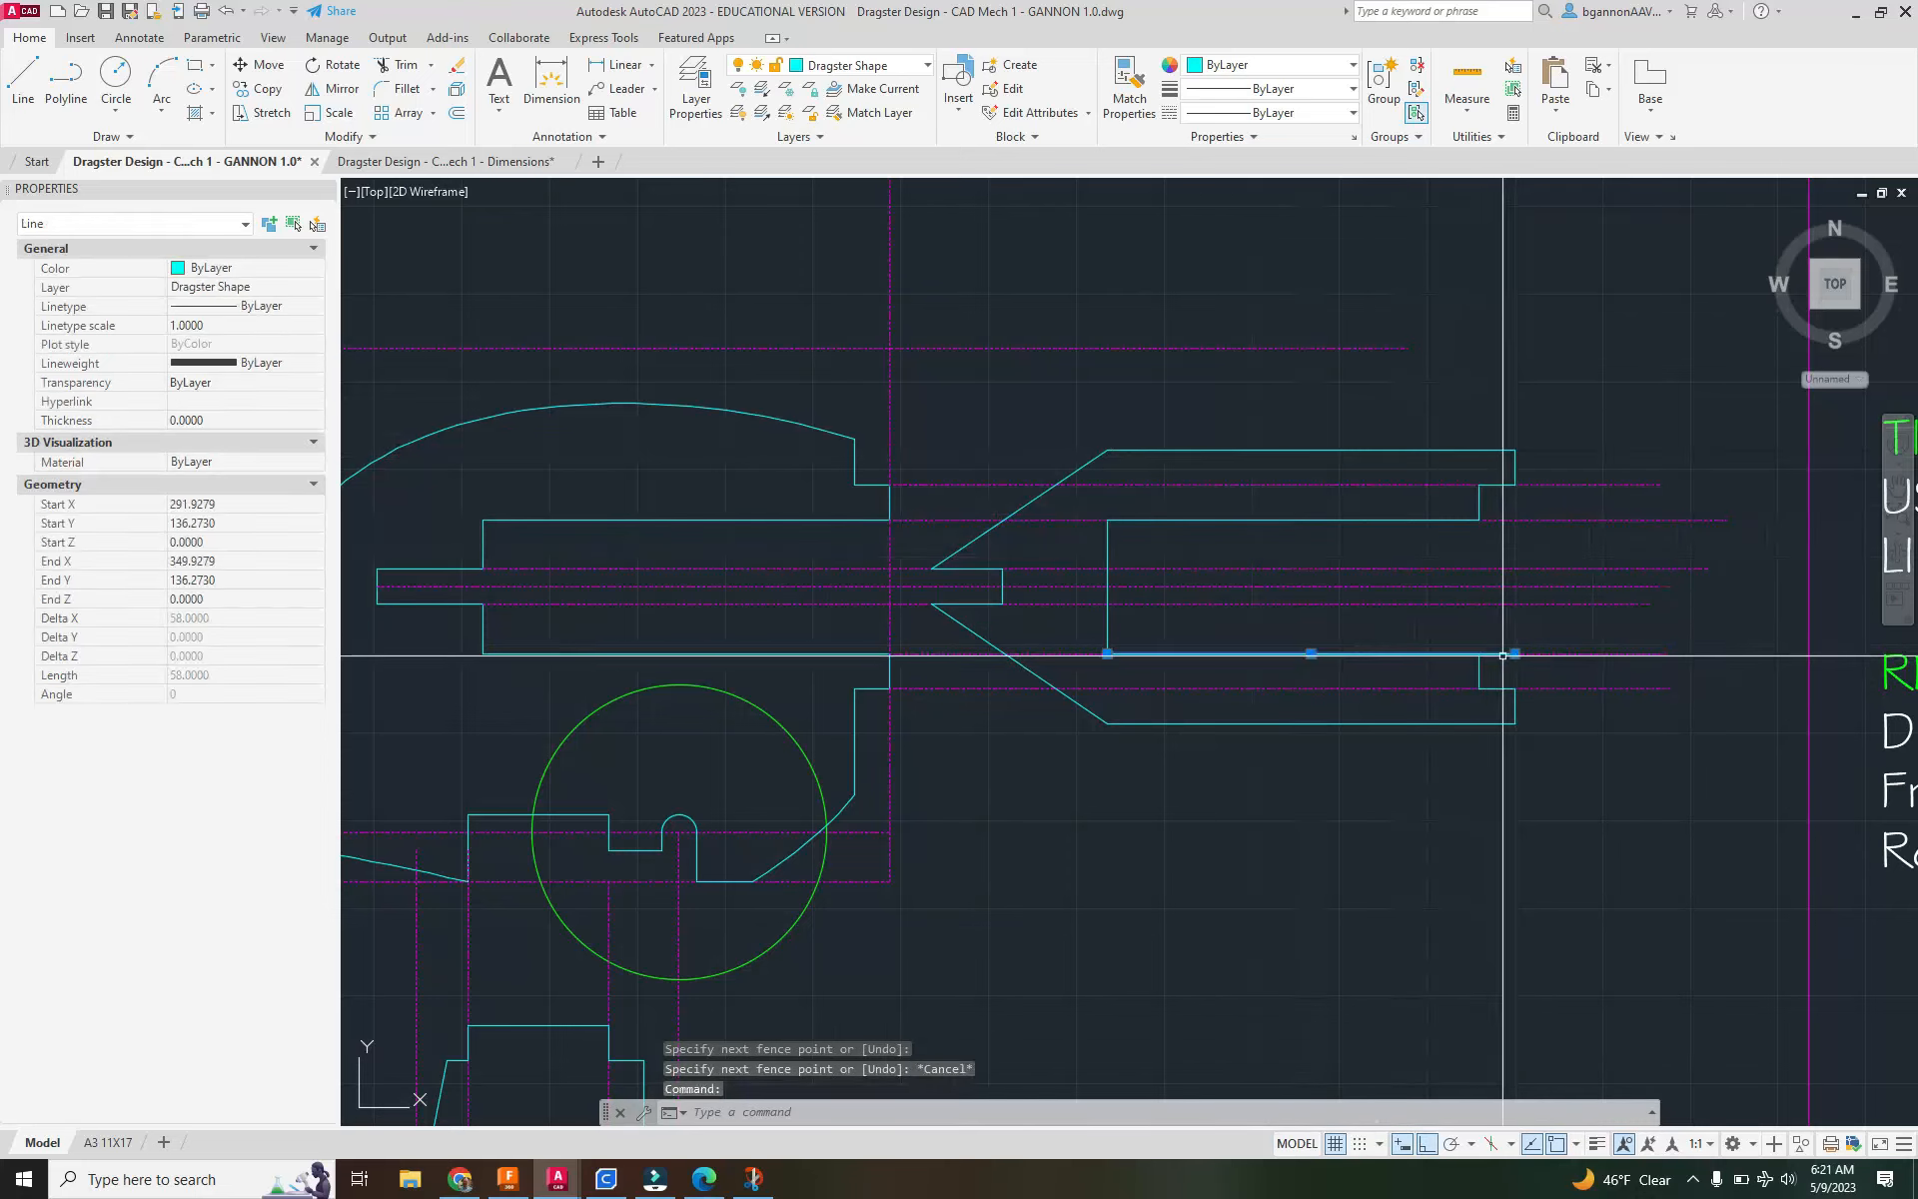
pyautogui.press('Escape')
pyautogui.write('tr')
pyautogui.press('Return')
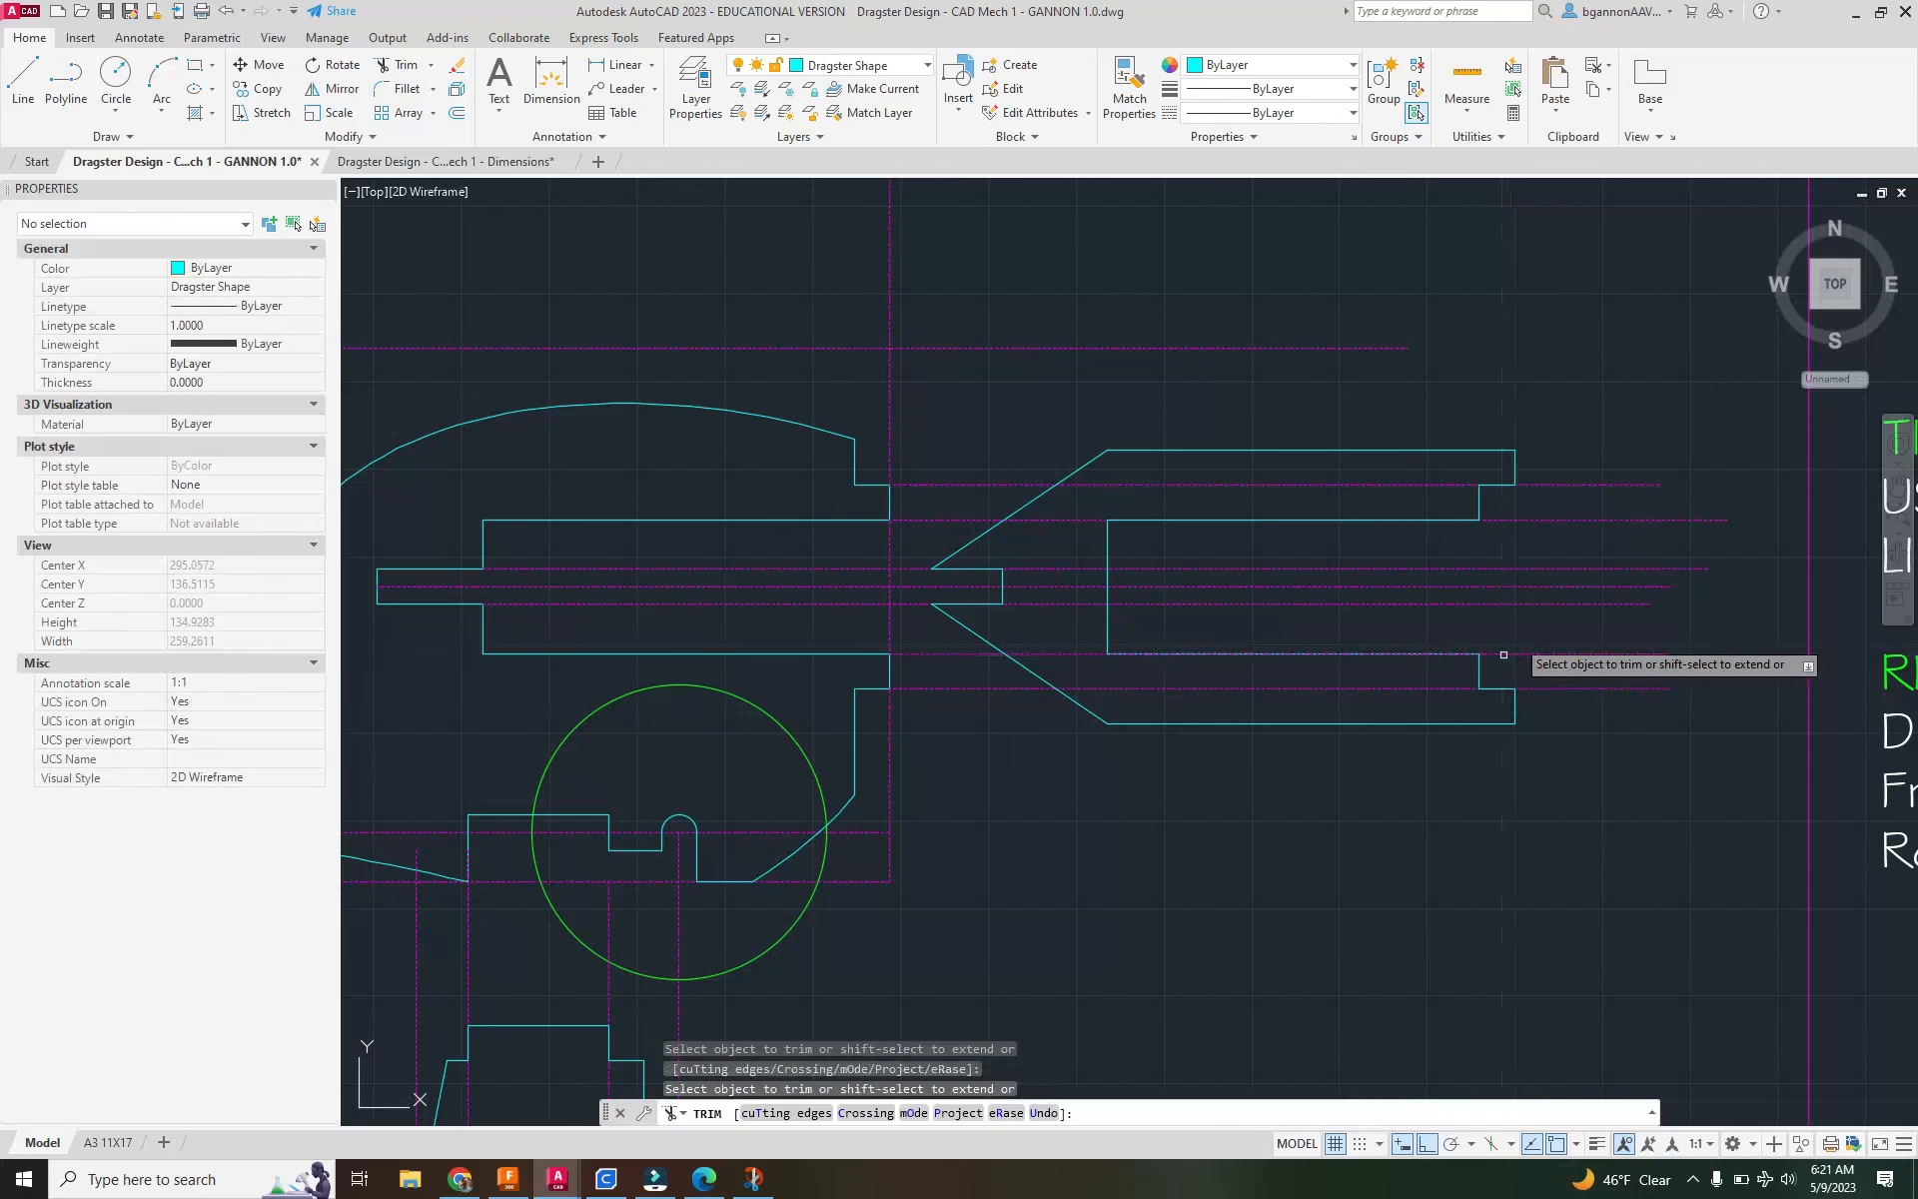
# Check the Dimensions drawing, and close the upper notch with a 5 mm vertical line and a horizontal line back to the inner edge.
pyautogui.click(441, 167)
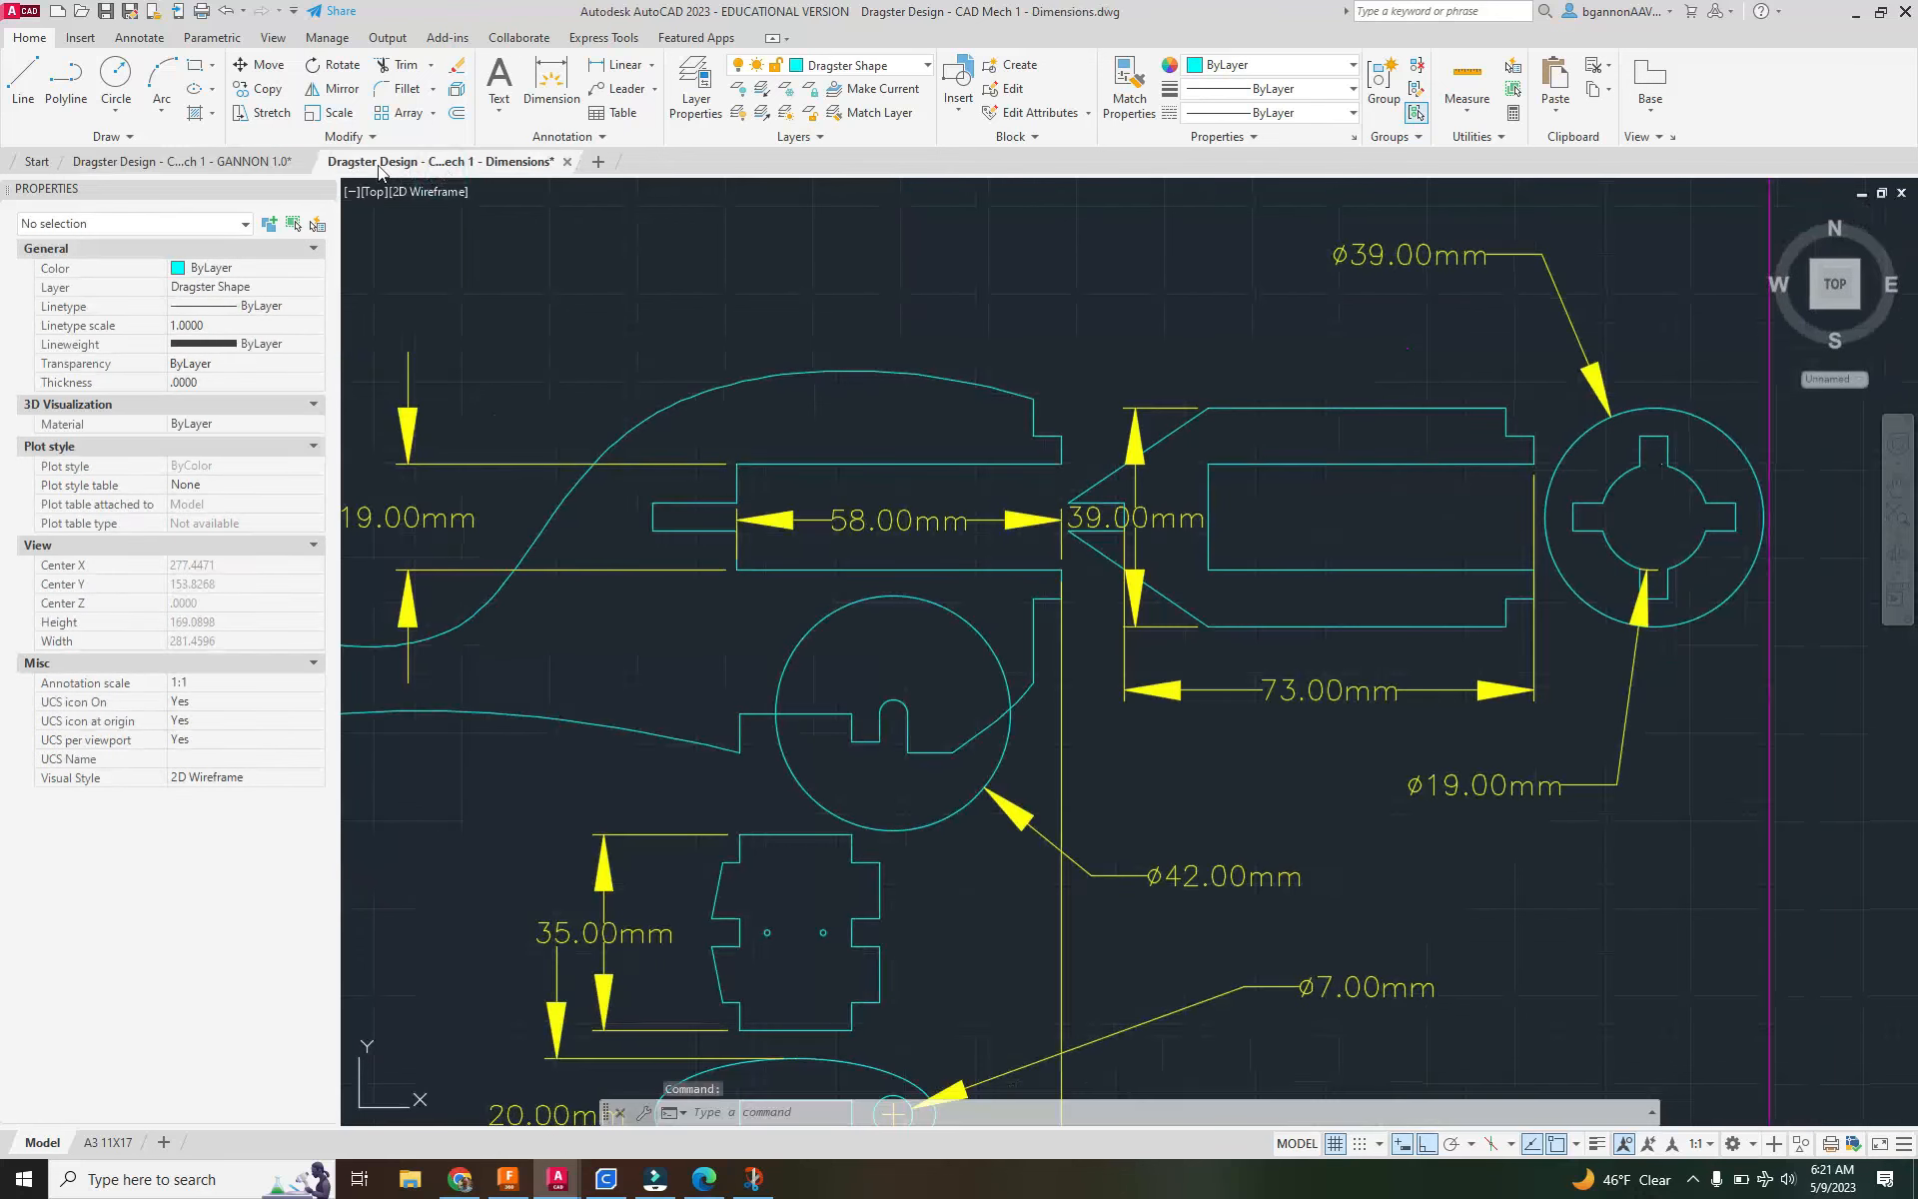
pyautogui.click(284, 166)
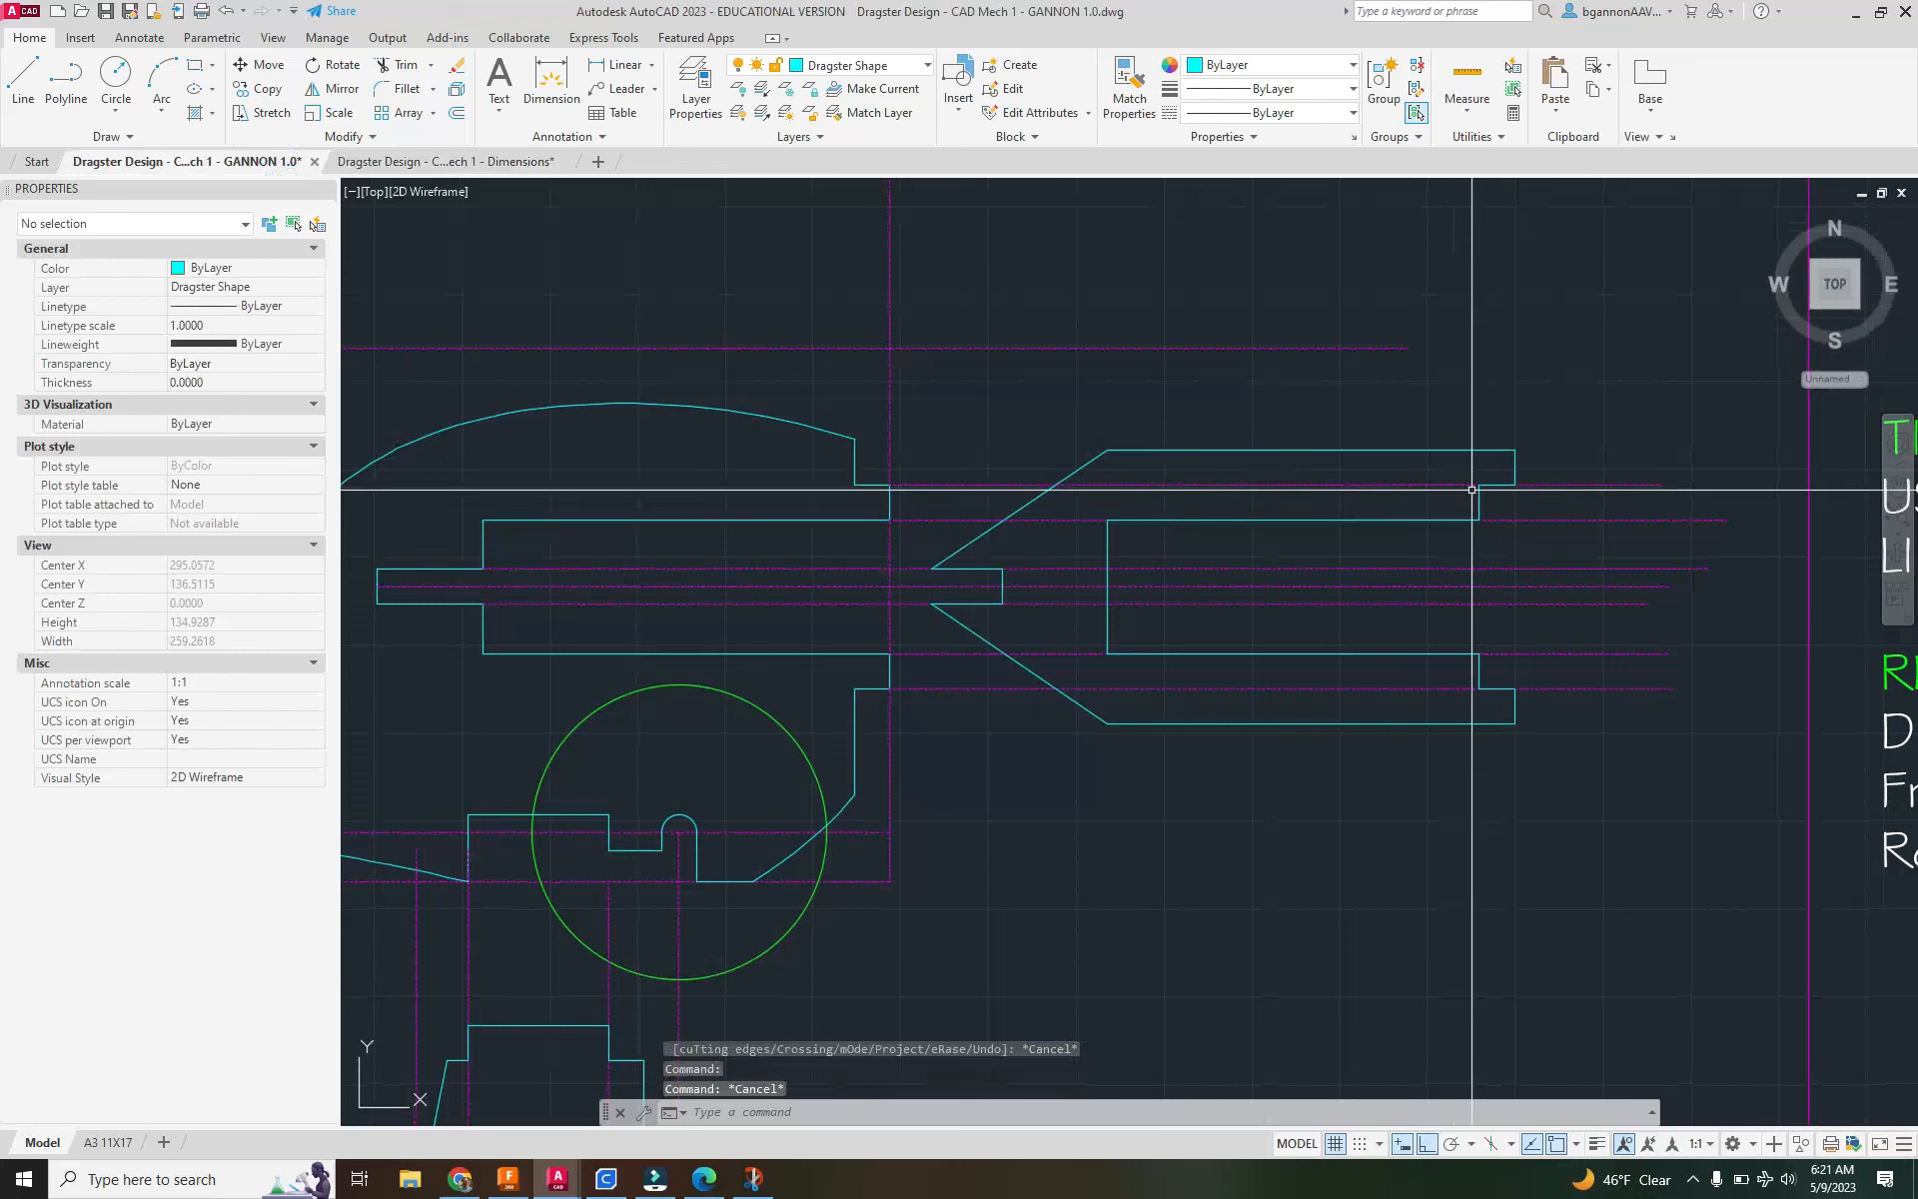
pyautogui.write('l')
pyautogui.press('Return')
pyautogui.click(1514, 485)
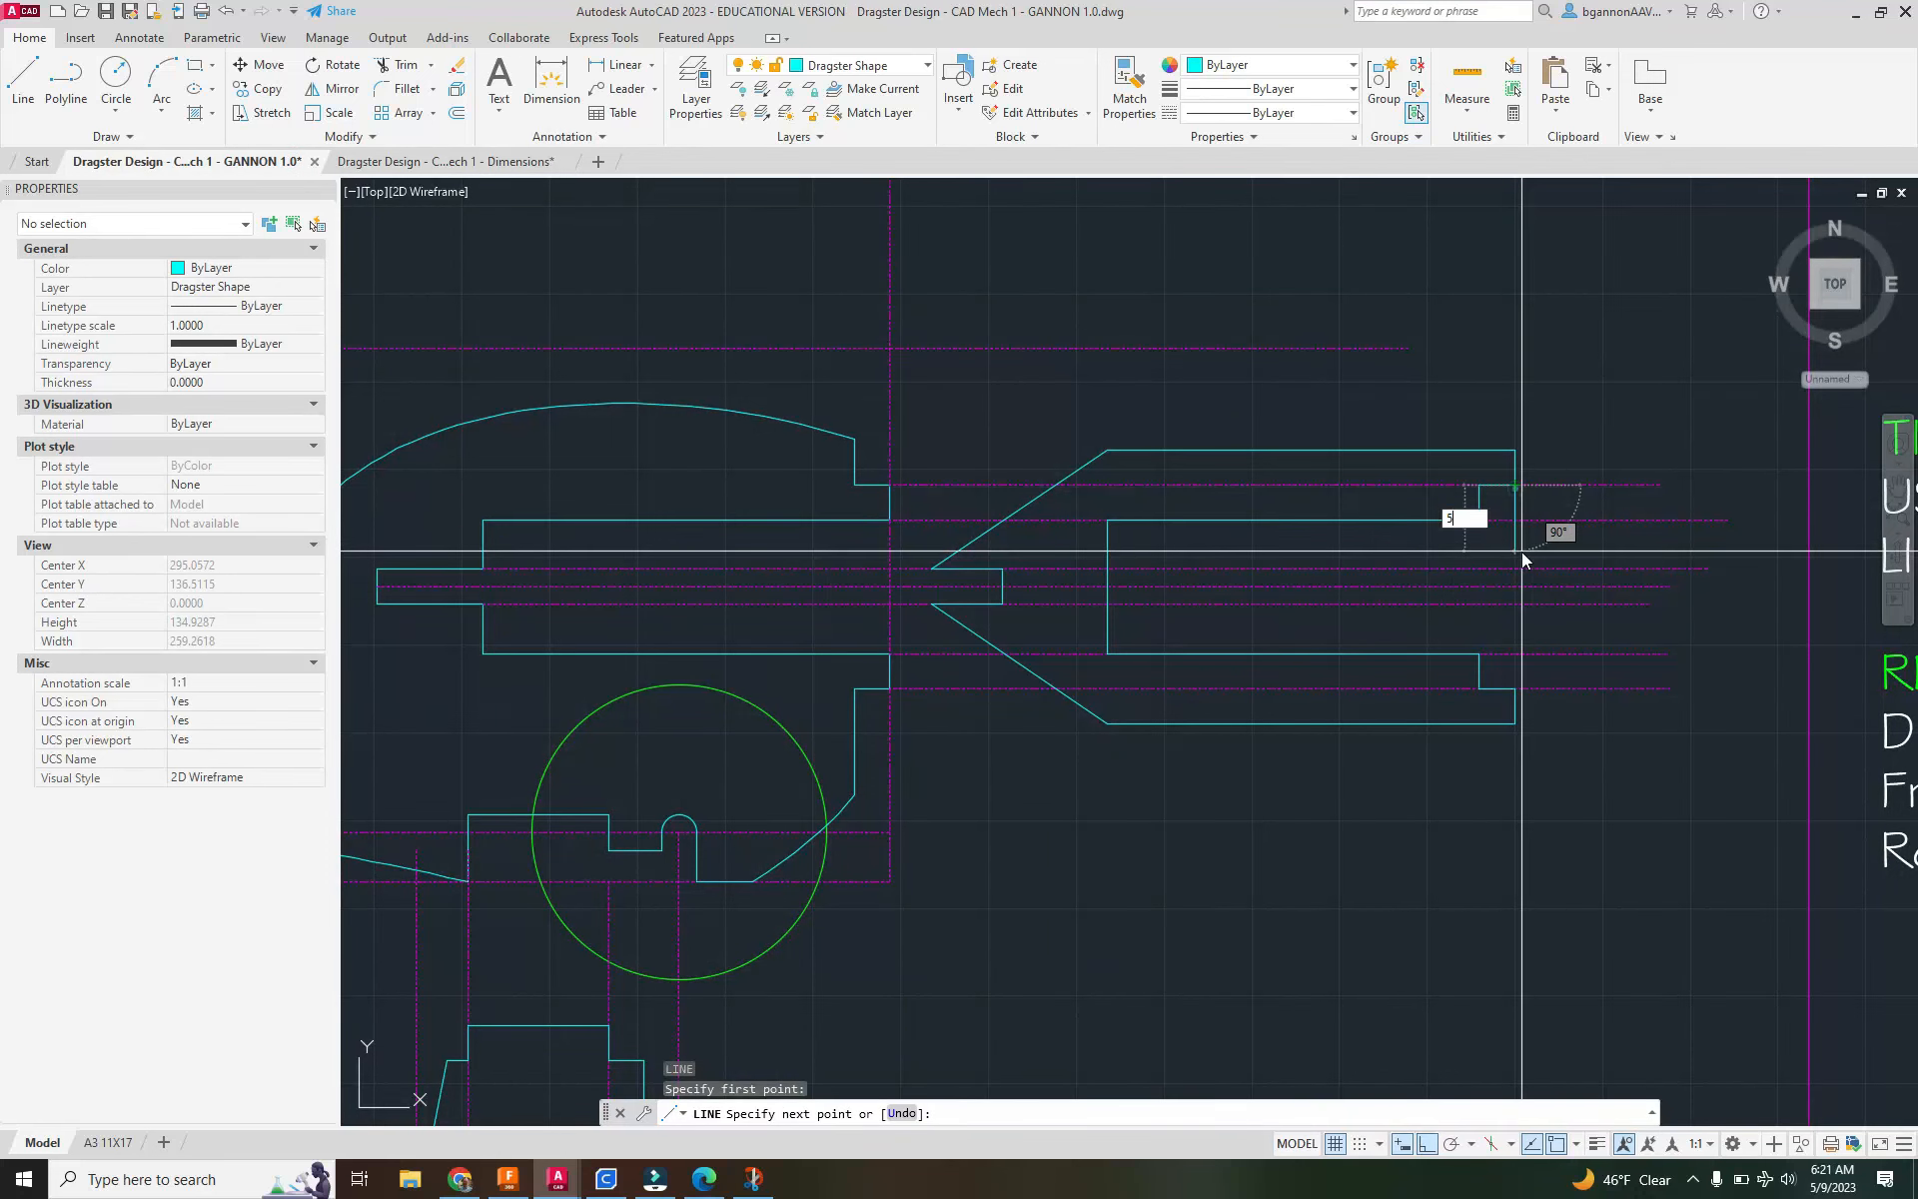
pyautogui.press('Return')
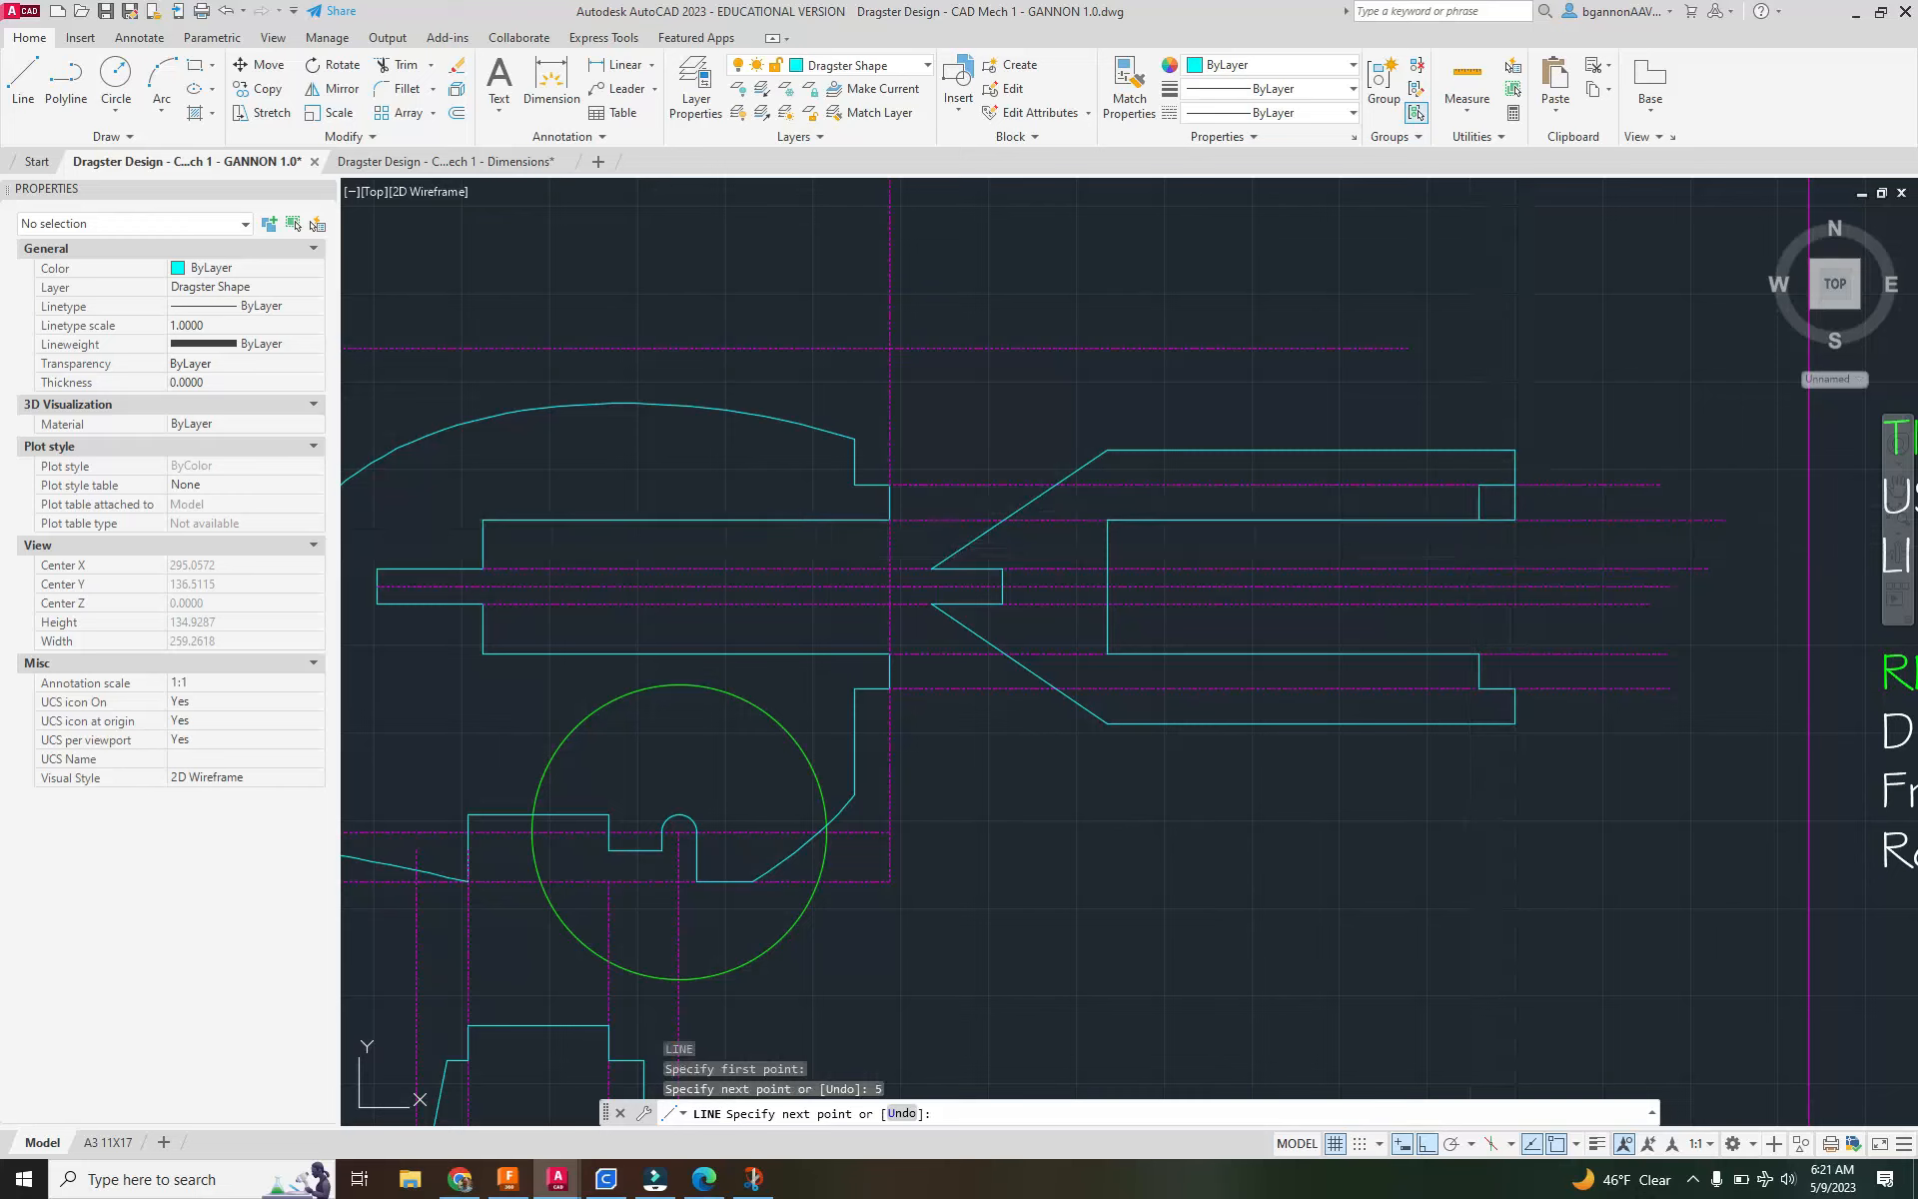
pyautogui.click(1478, 519)
pyautogui.press('Return')
# Close the lower notch with a 5 mm horizontal line from the inner edge's end and a vertical line to the outer step.
pyautogui.press('Return')
pyautogui.click(1478, 655)
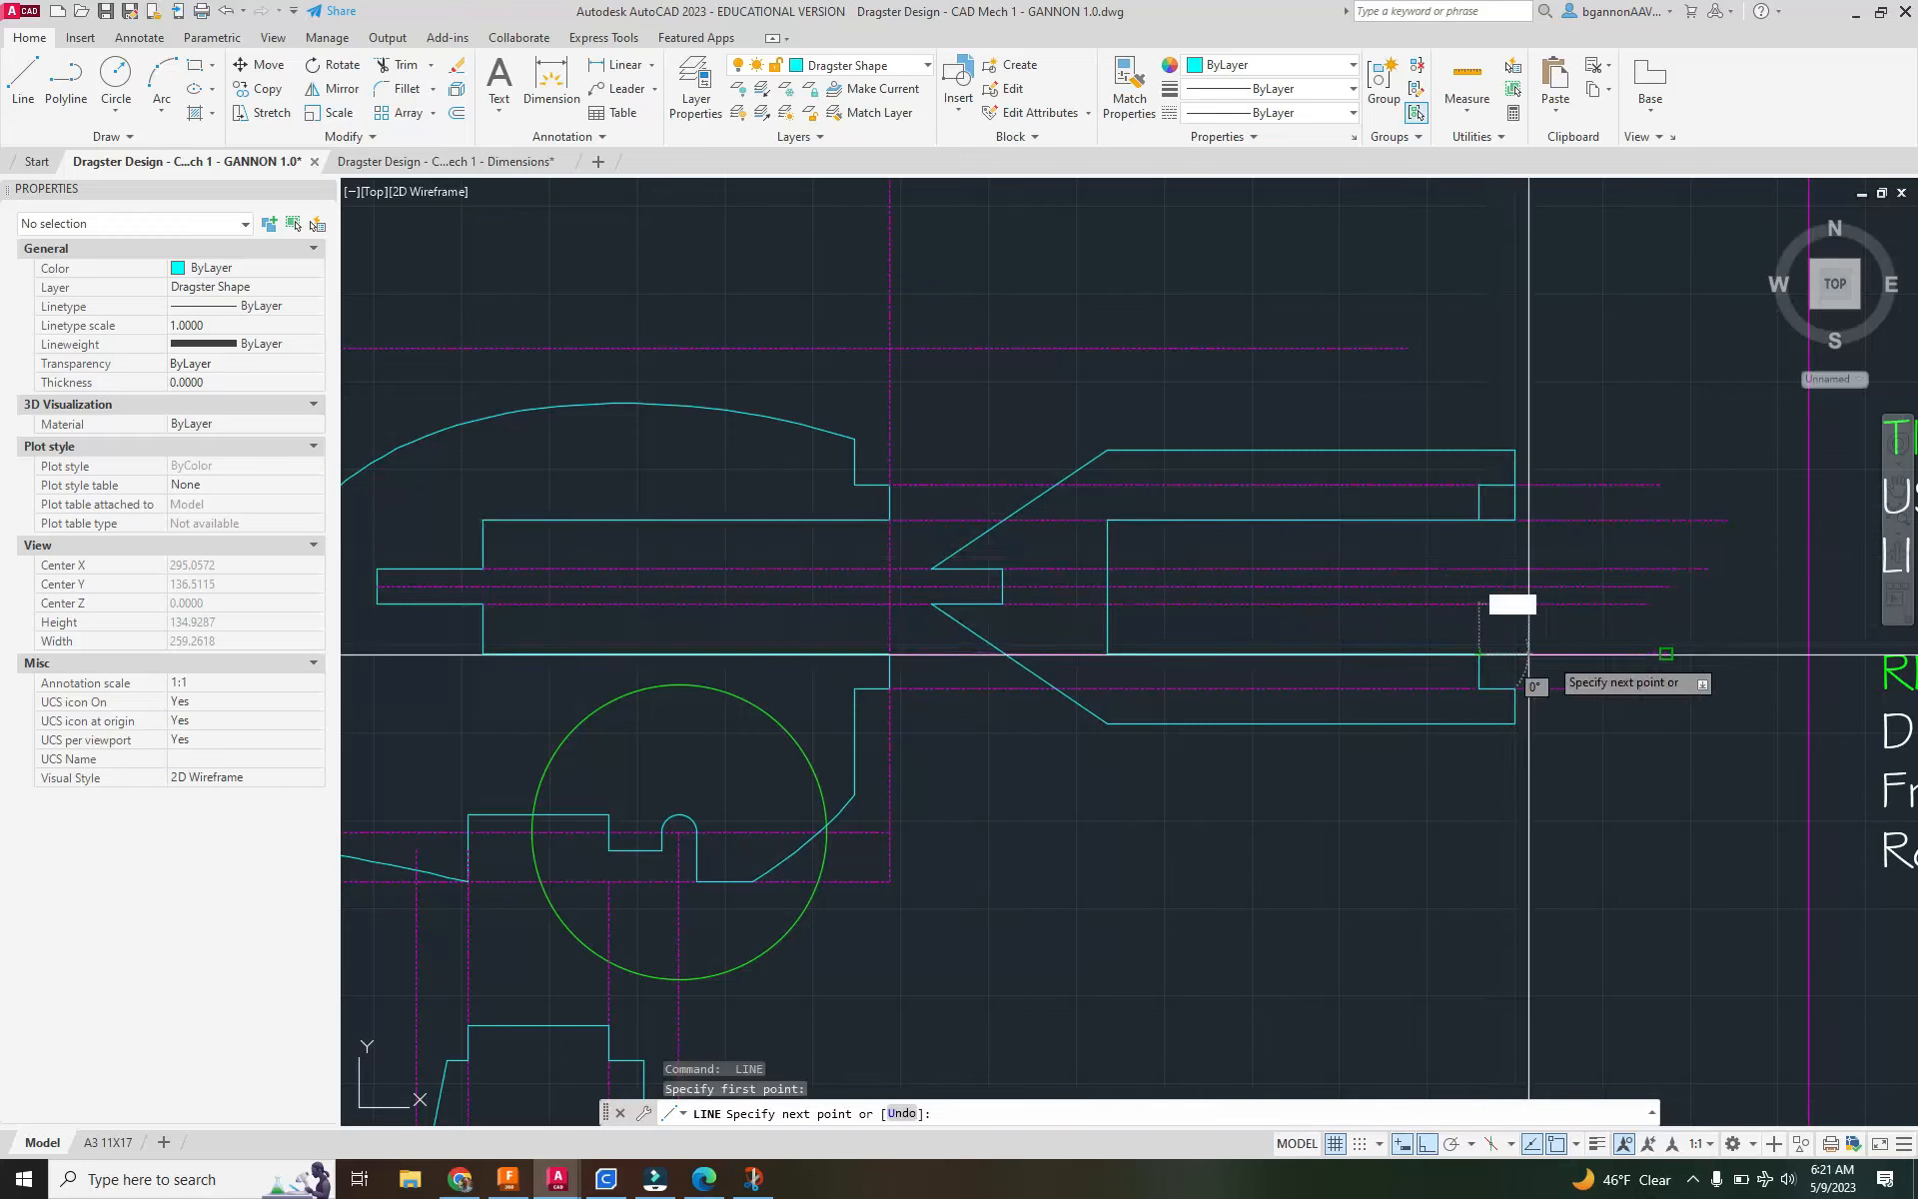
pyautogui.click(1514, 655)
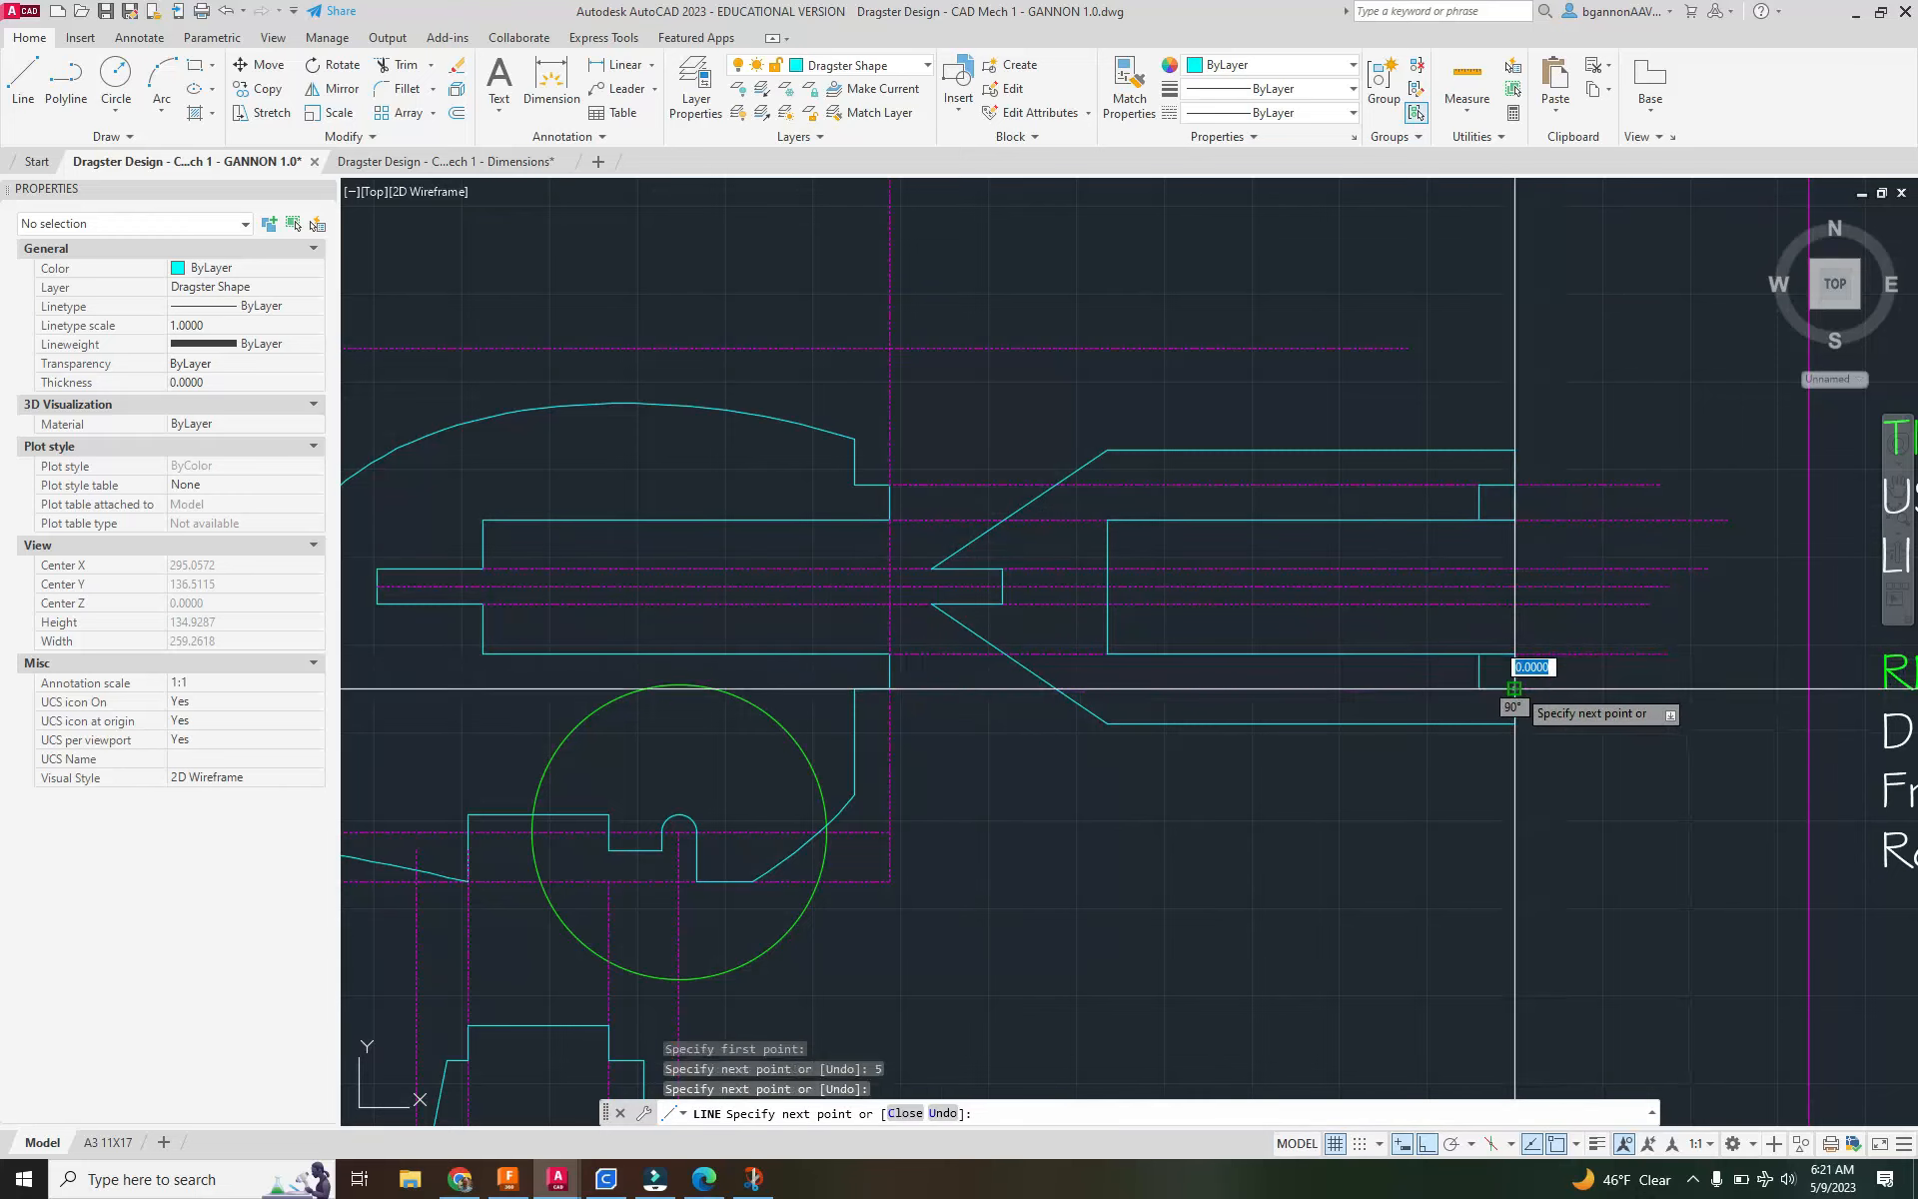
# Draw a 5 mm vertical line from the lower notch's inner corner down to the lower outer edge.
pyautogui.press('Escape')
pyautogui.scroll(2, 1490, 692)
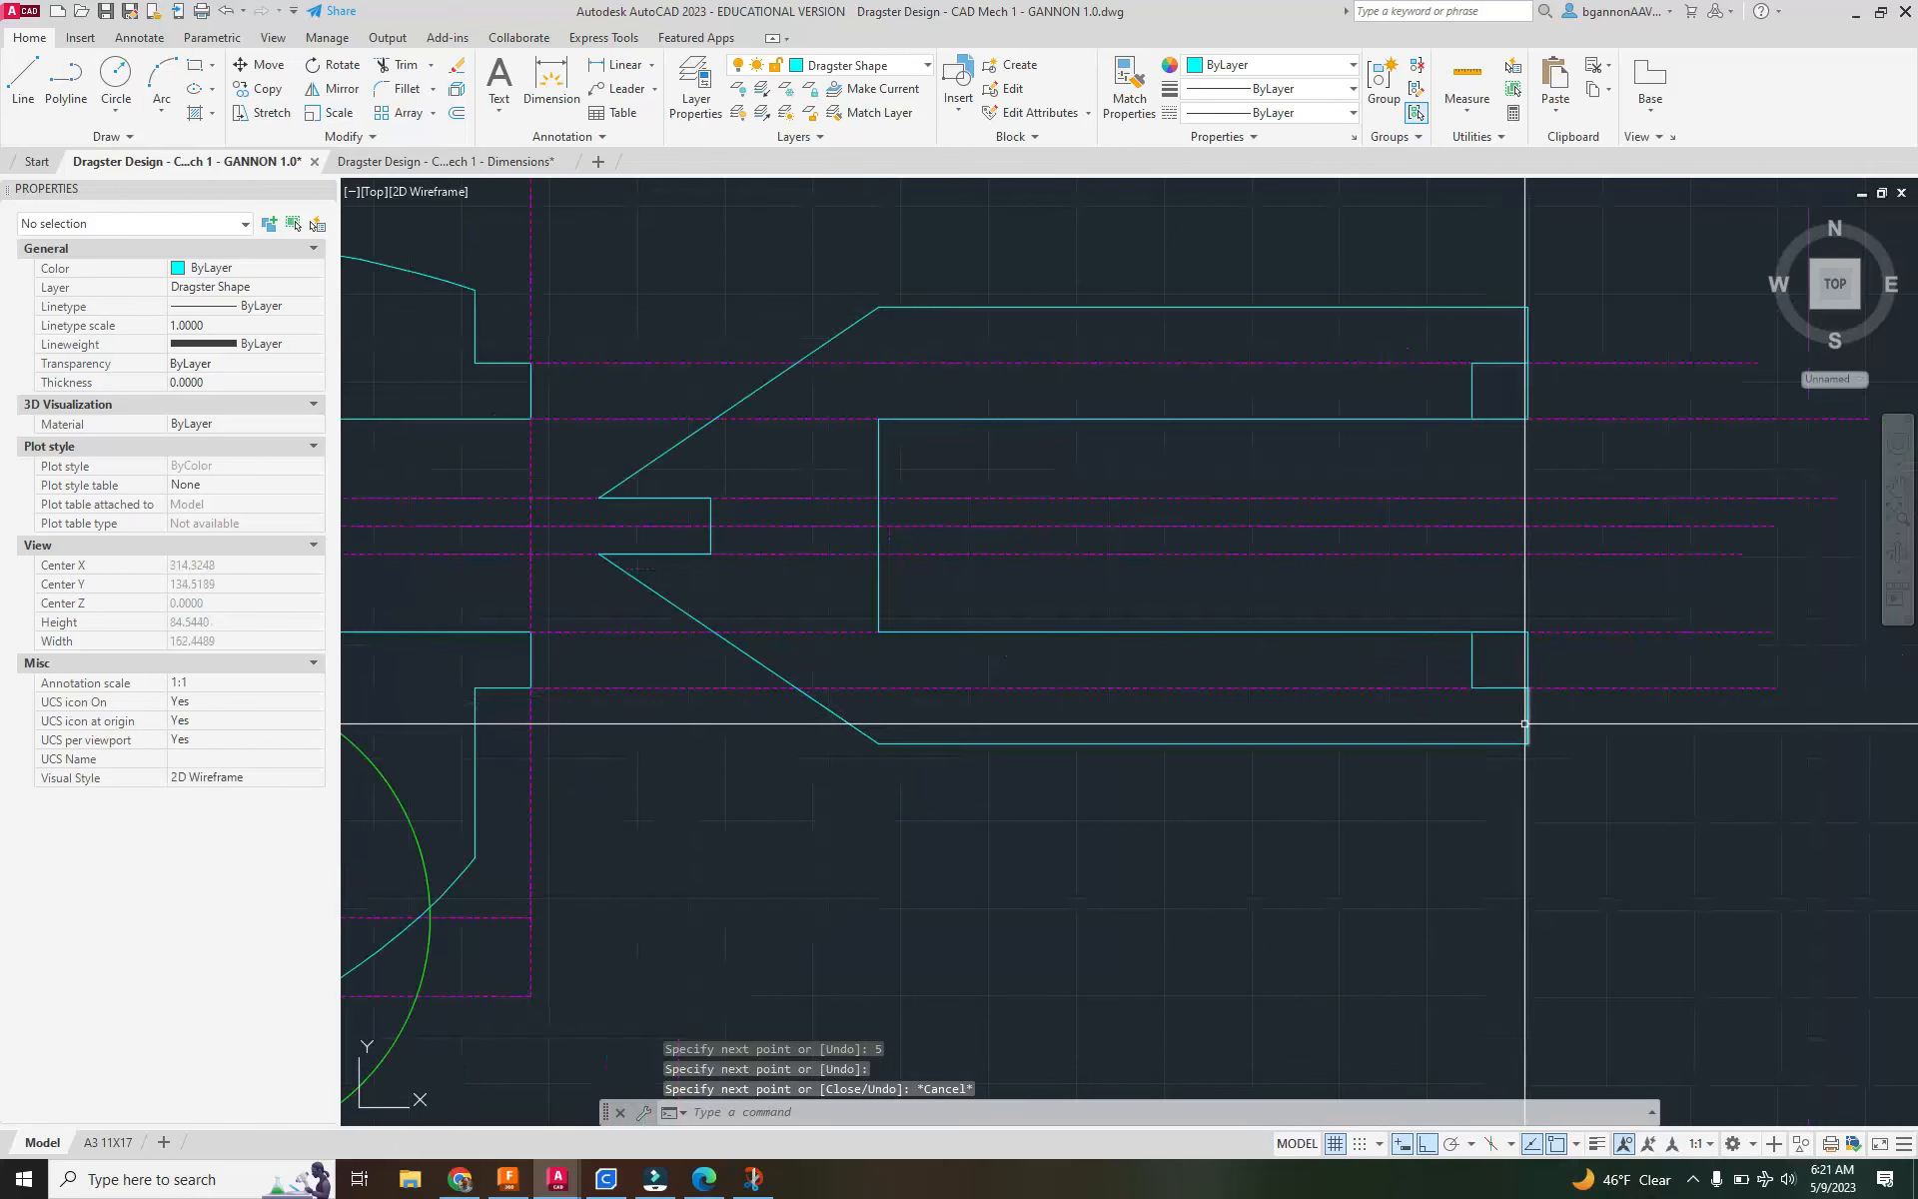
pyautogui.write('l')
pyautogui.press('Return')
pyautogui.click(1472, 687)
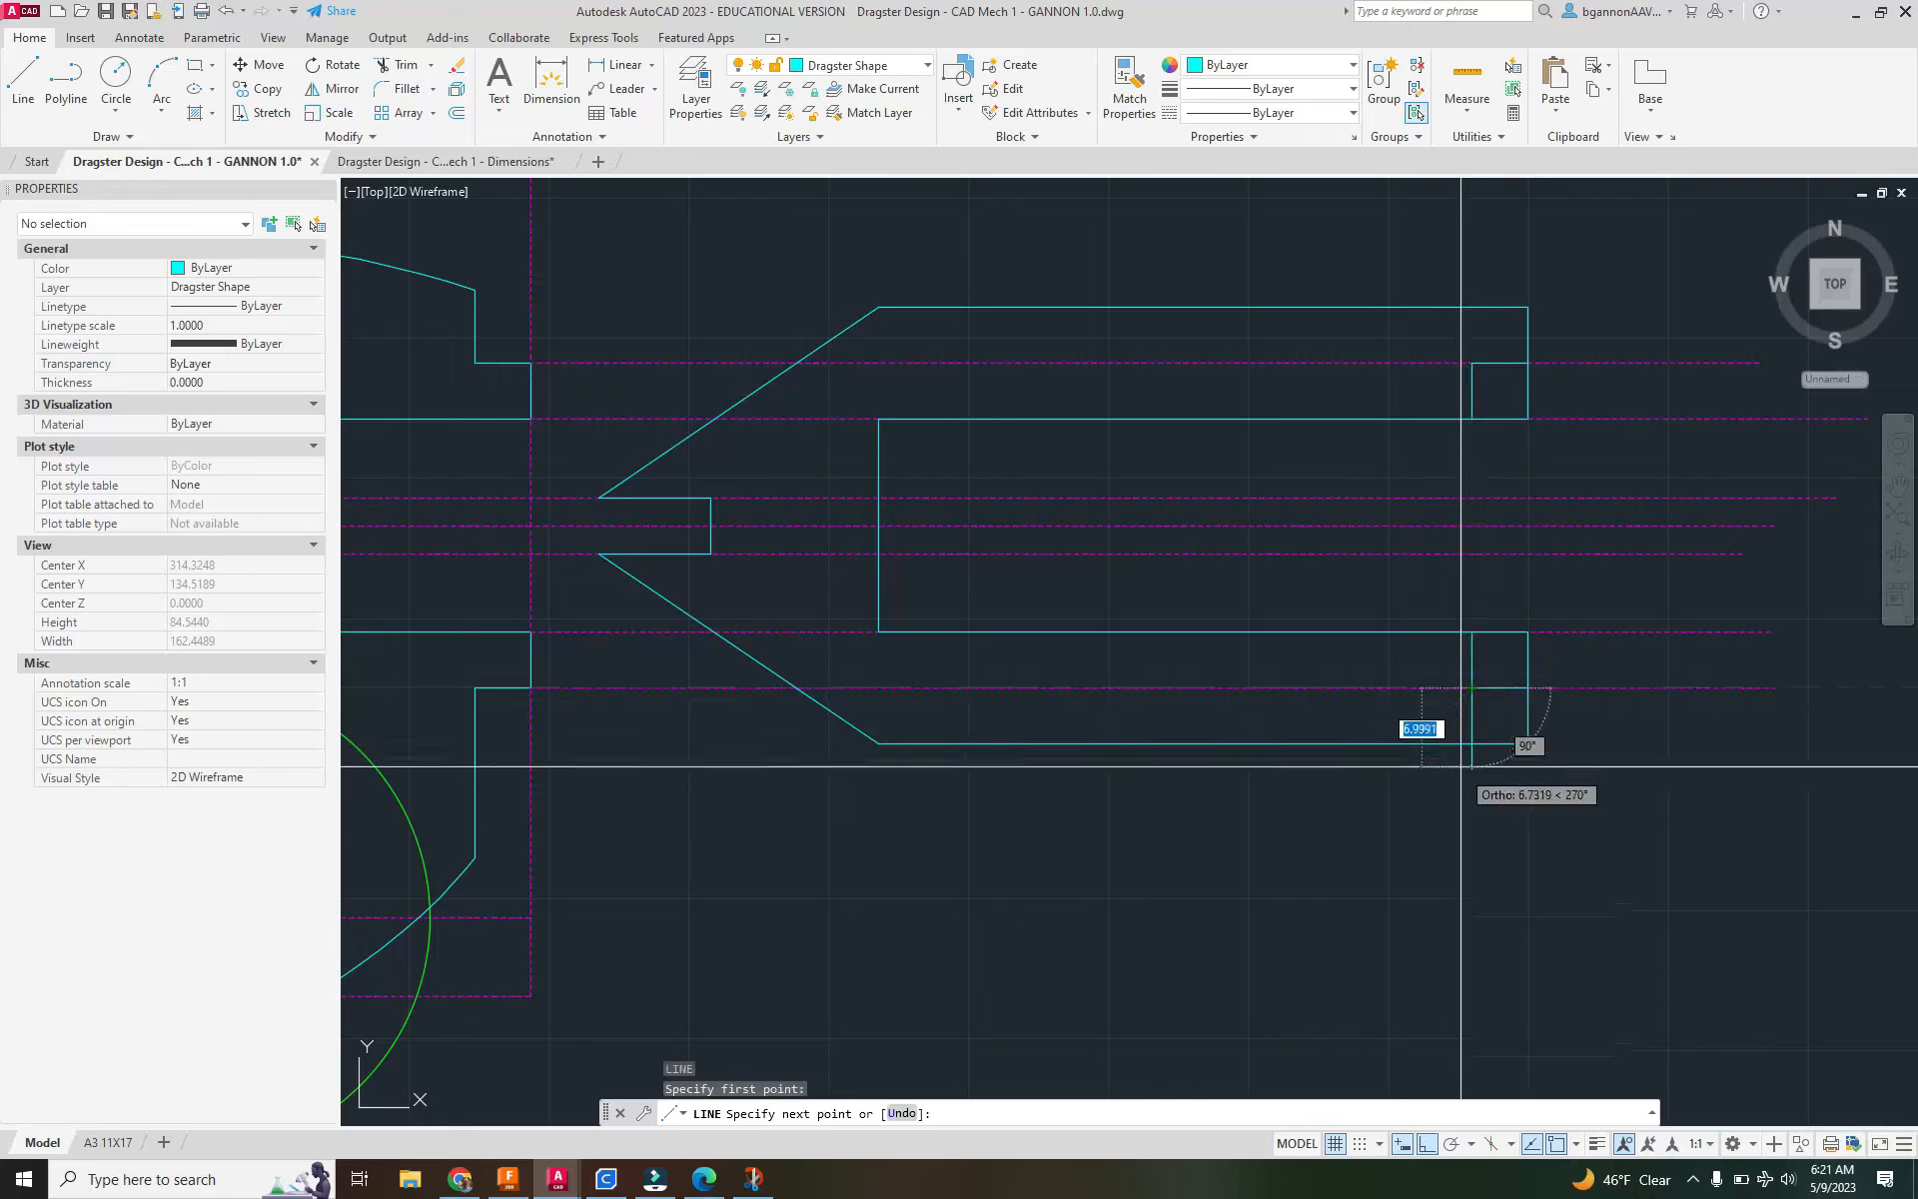
pyautogui.write('5')
pyautogui.press('Return')
pyautogui.press('Return')
# Trim the lower outer edge and rear vertical line beyond the notch step, and the vertical line inside the lower tab.
pyautogui.write('tr')
pyautogui.press('Return')
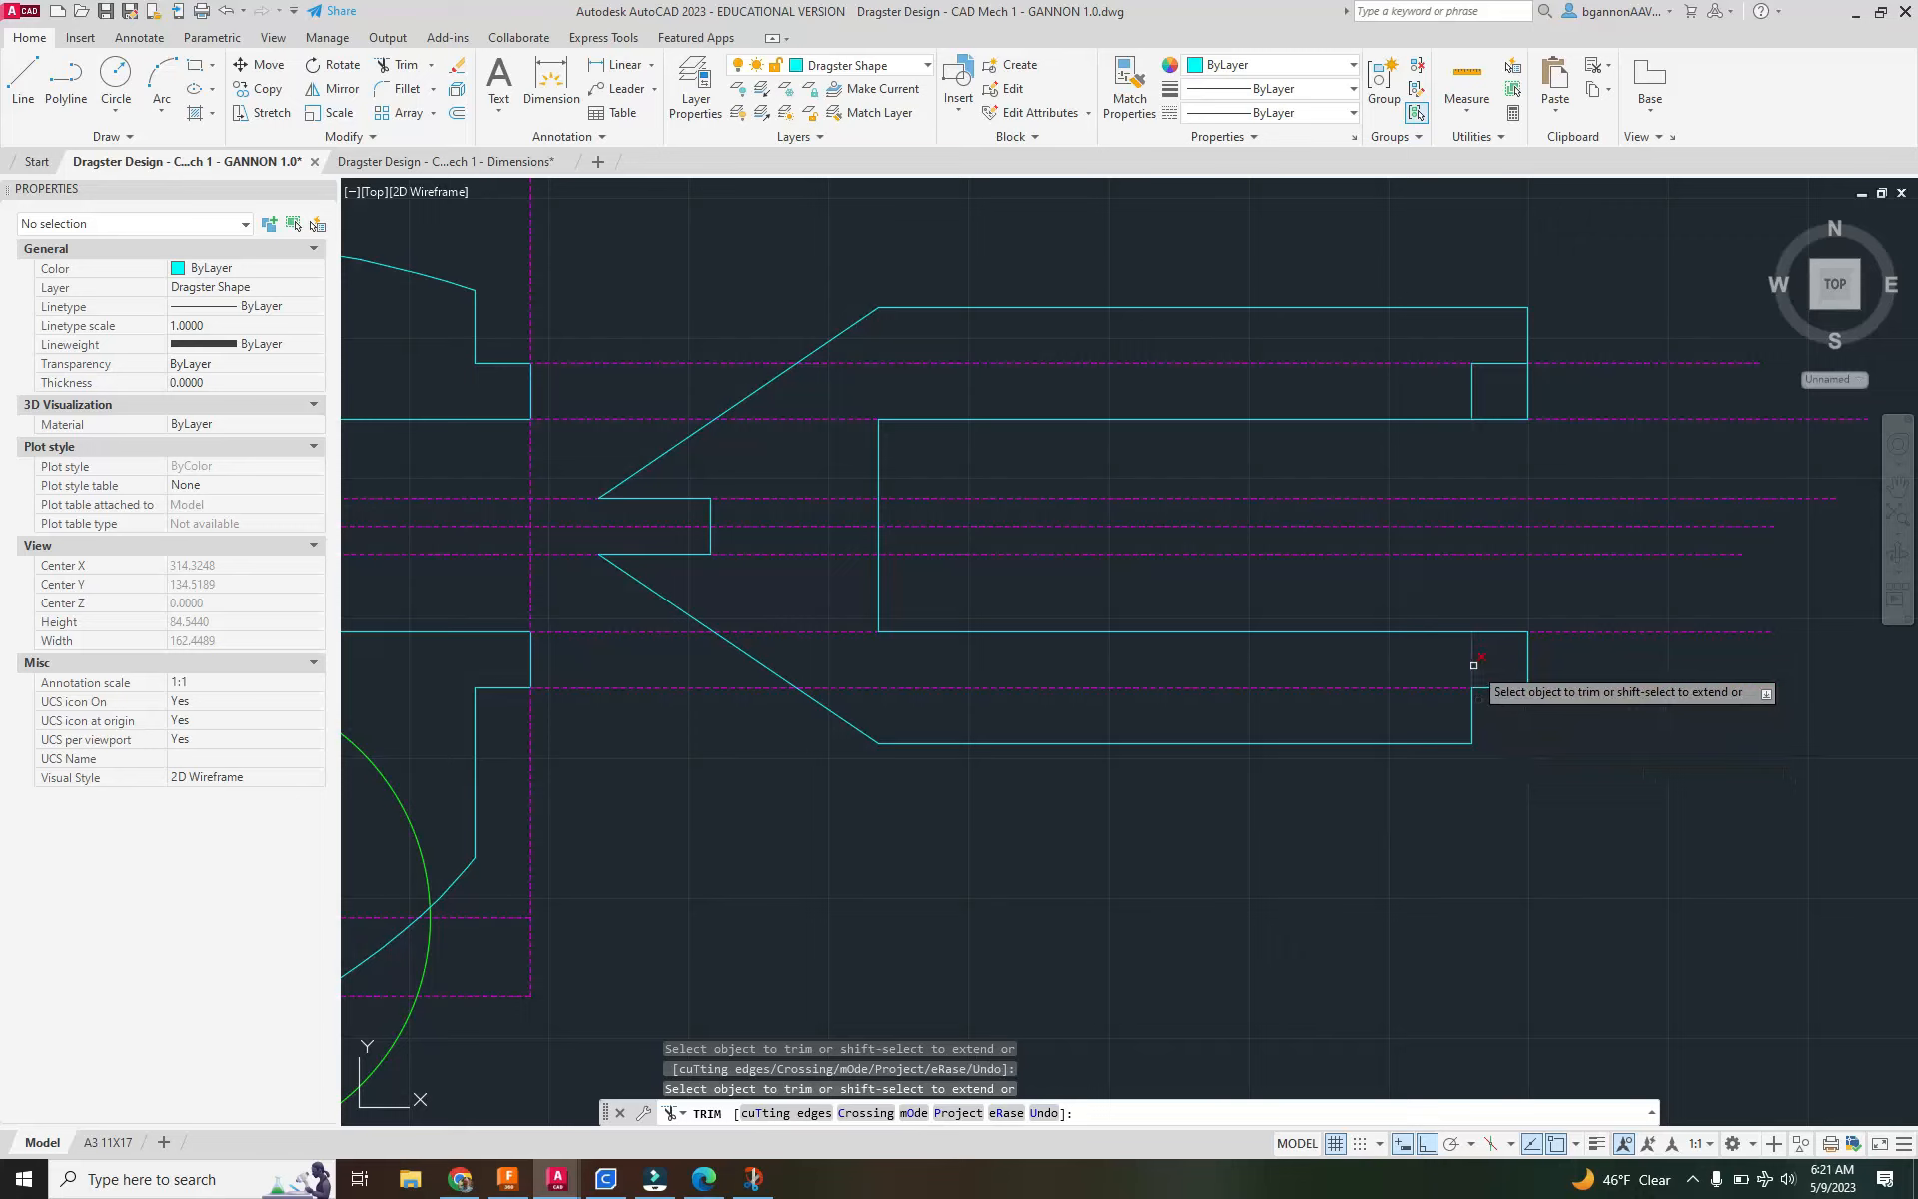
pyautogui.press('Escape')
# Draw a 5 mm vertical line from the upper notch's inner corner up to the upper outer edge.
pyautogui.write('l')
pyautogui.press('Return')
pyautogui.click(1473, 362)
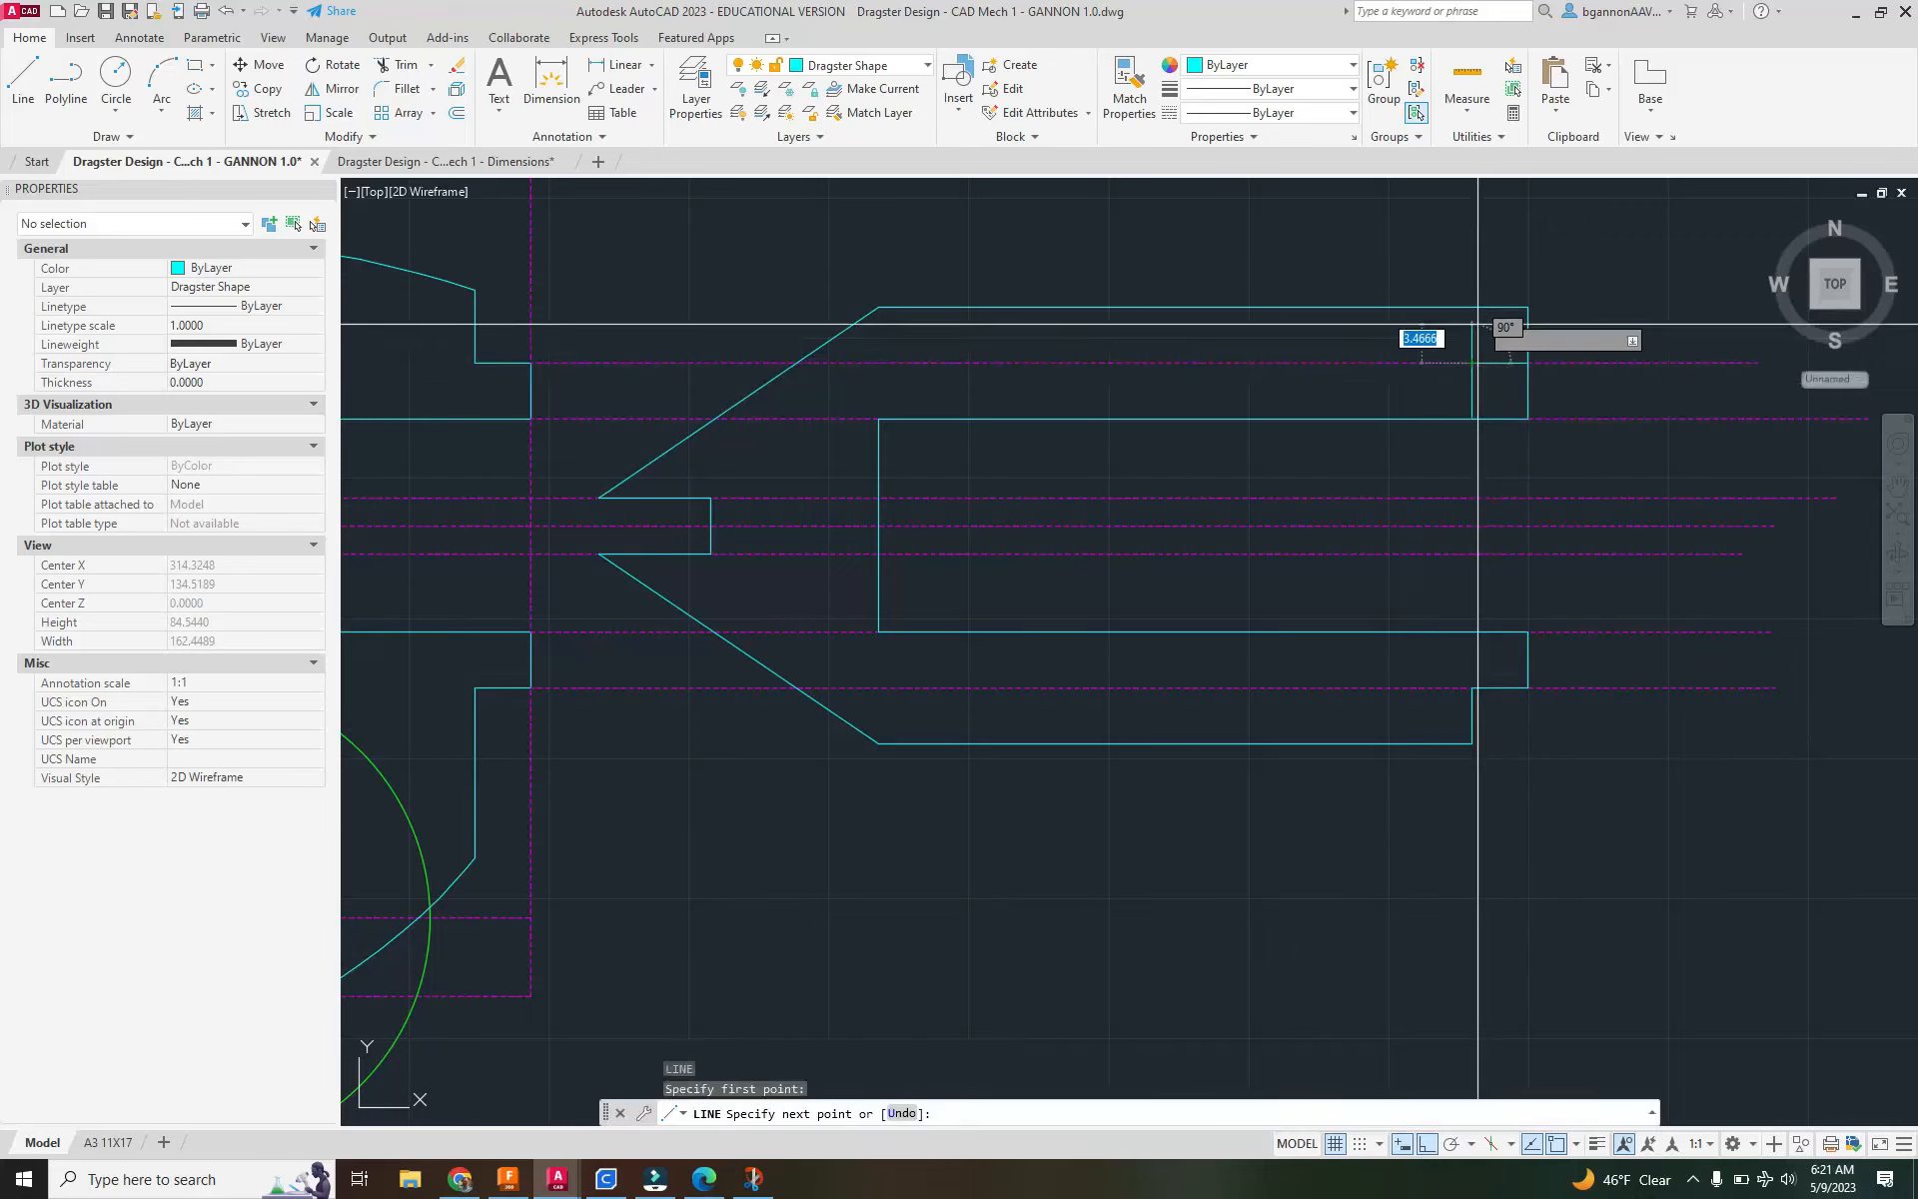
pyautogui.write('5')
pyautogui.press('Return')
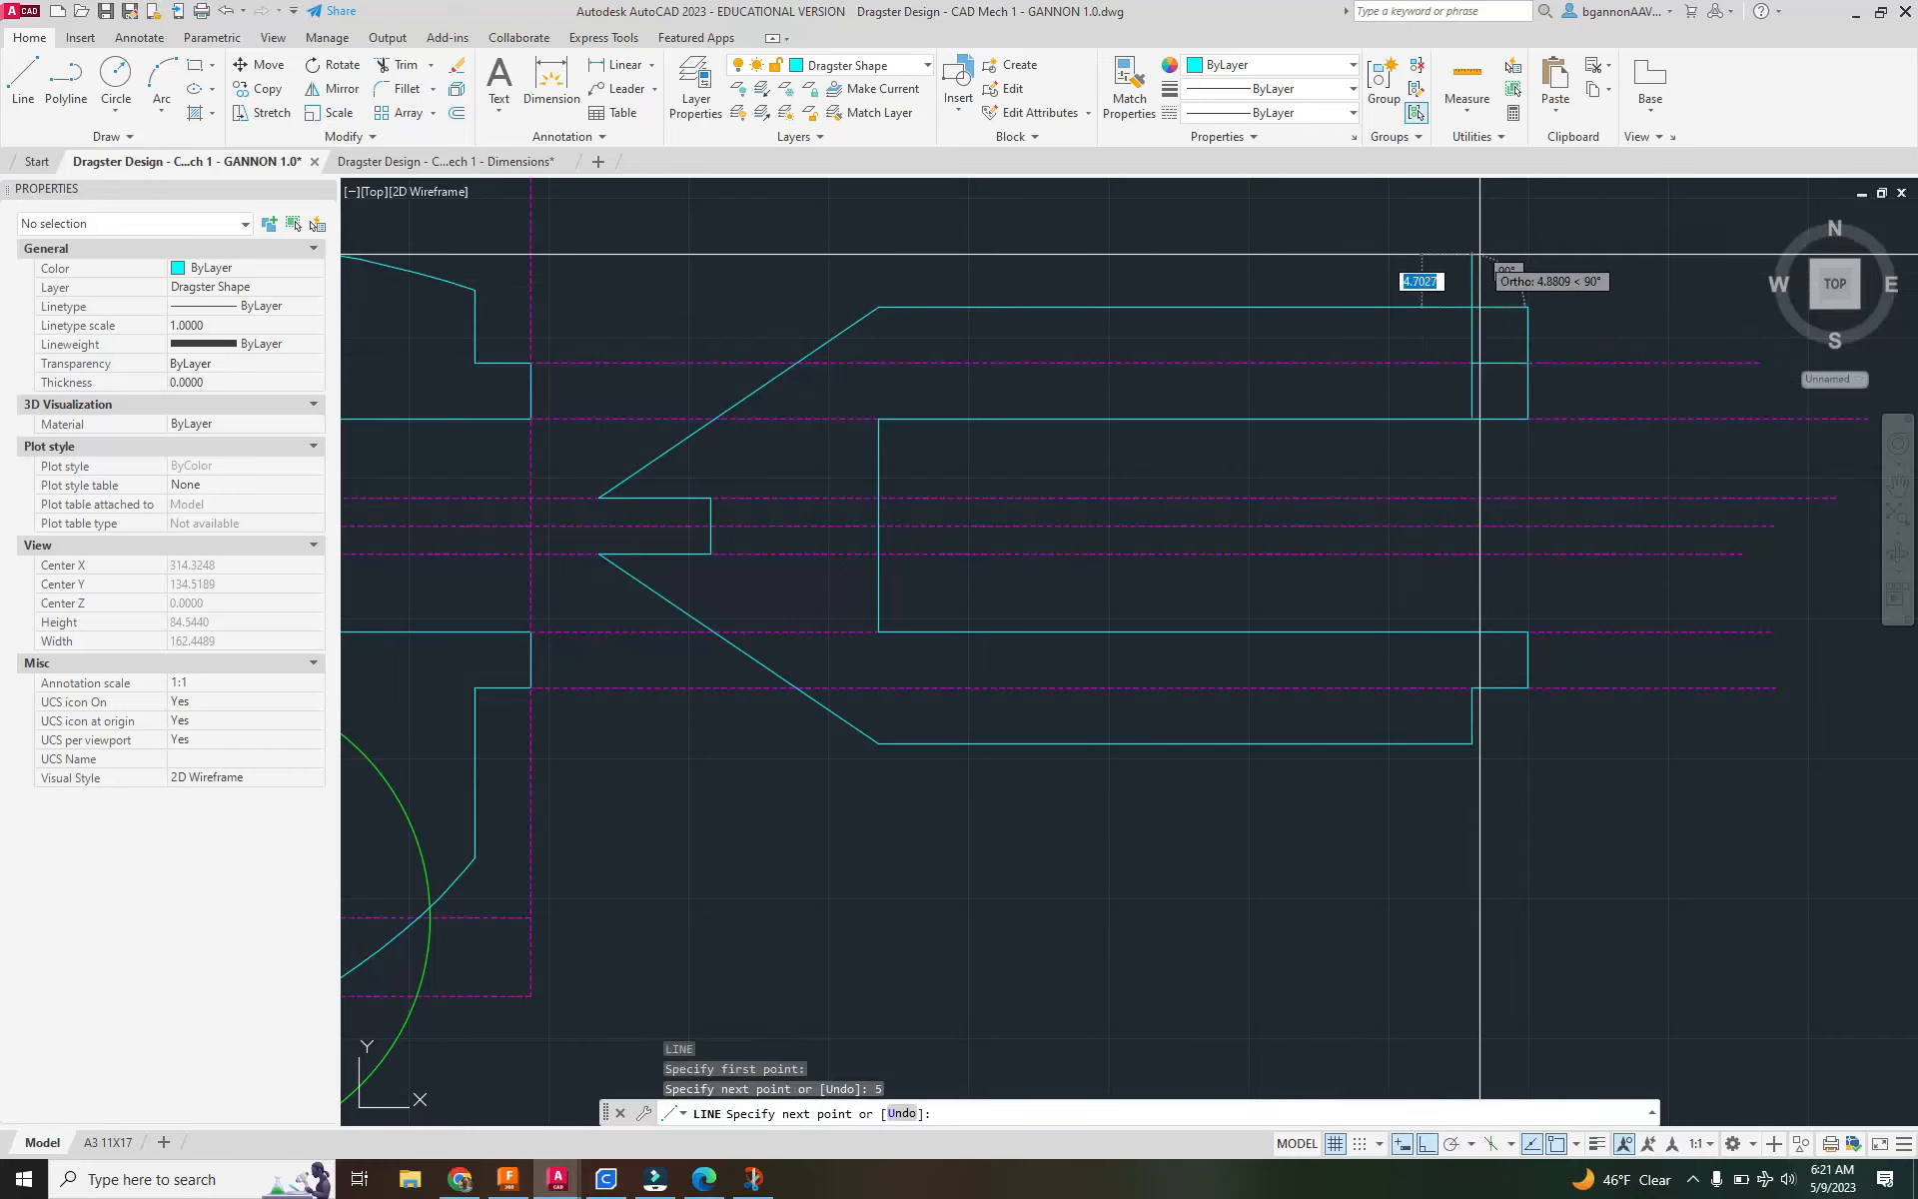
pyautogui.press('Return')
# Trim the upper outer edge and rear vertical line beyond the notch step, and the vertical line inside the upper tab.
pyautogui.write('Tr')
pyautogui.press('Return')
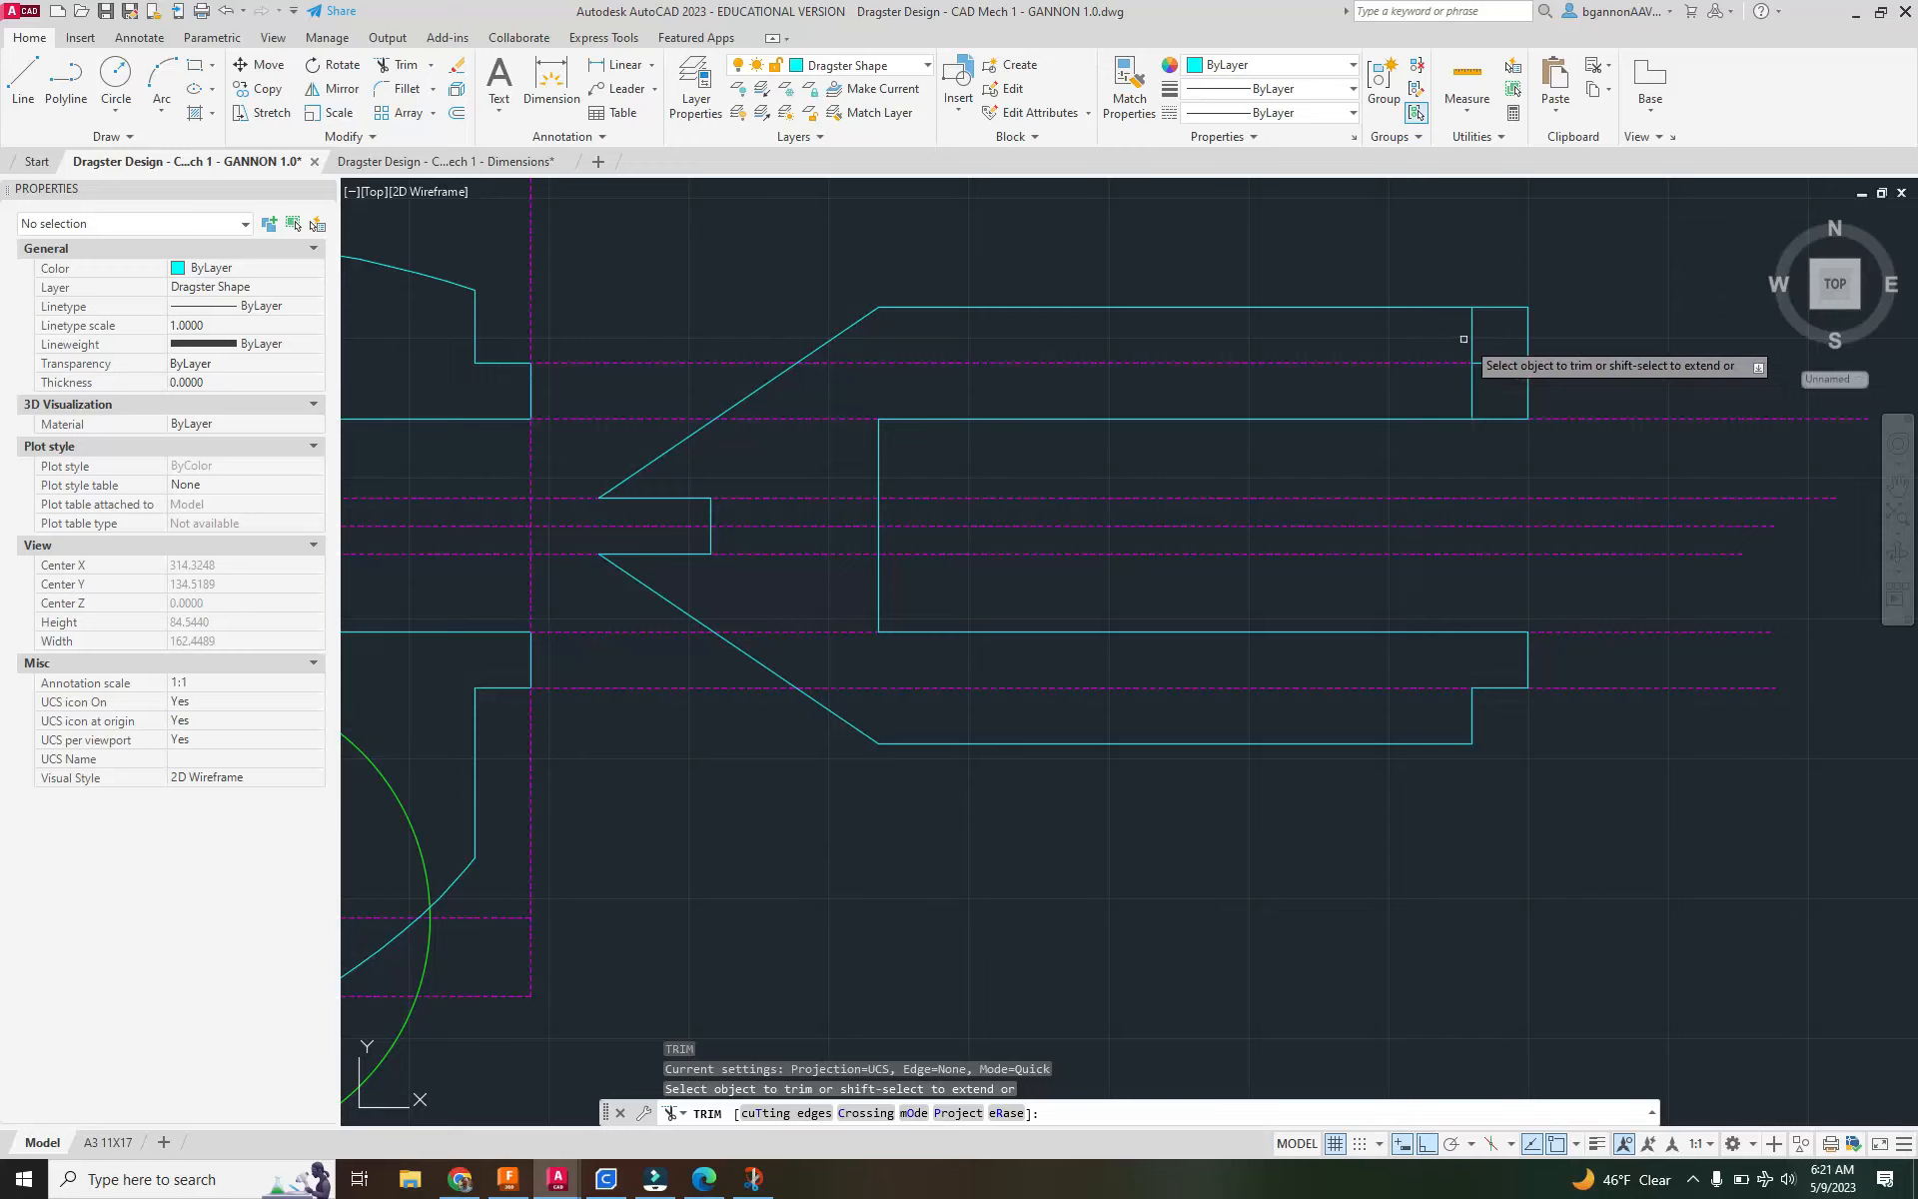
pyautogui.click(1507, 307)
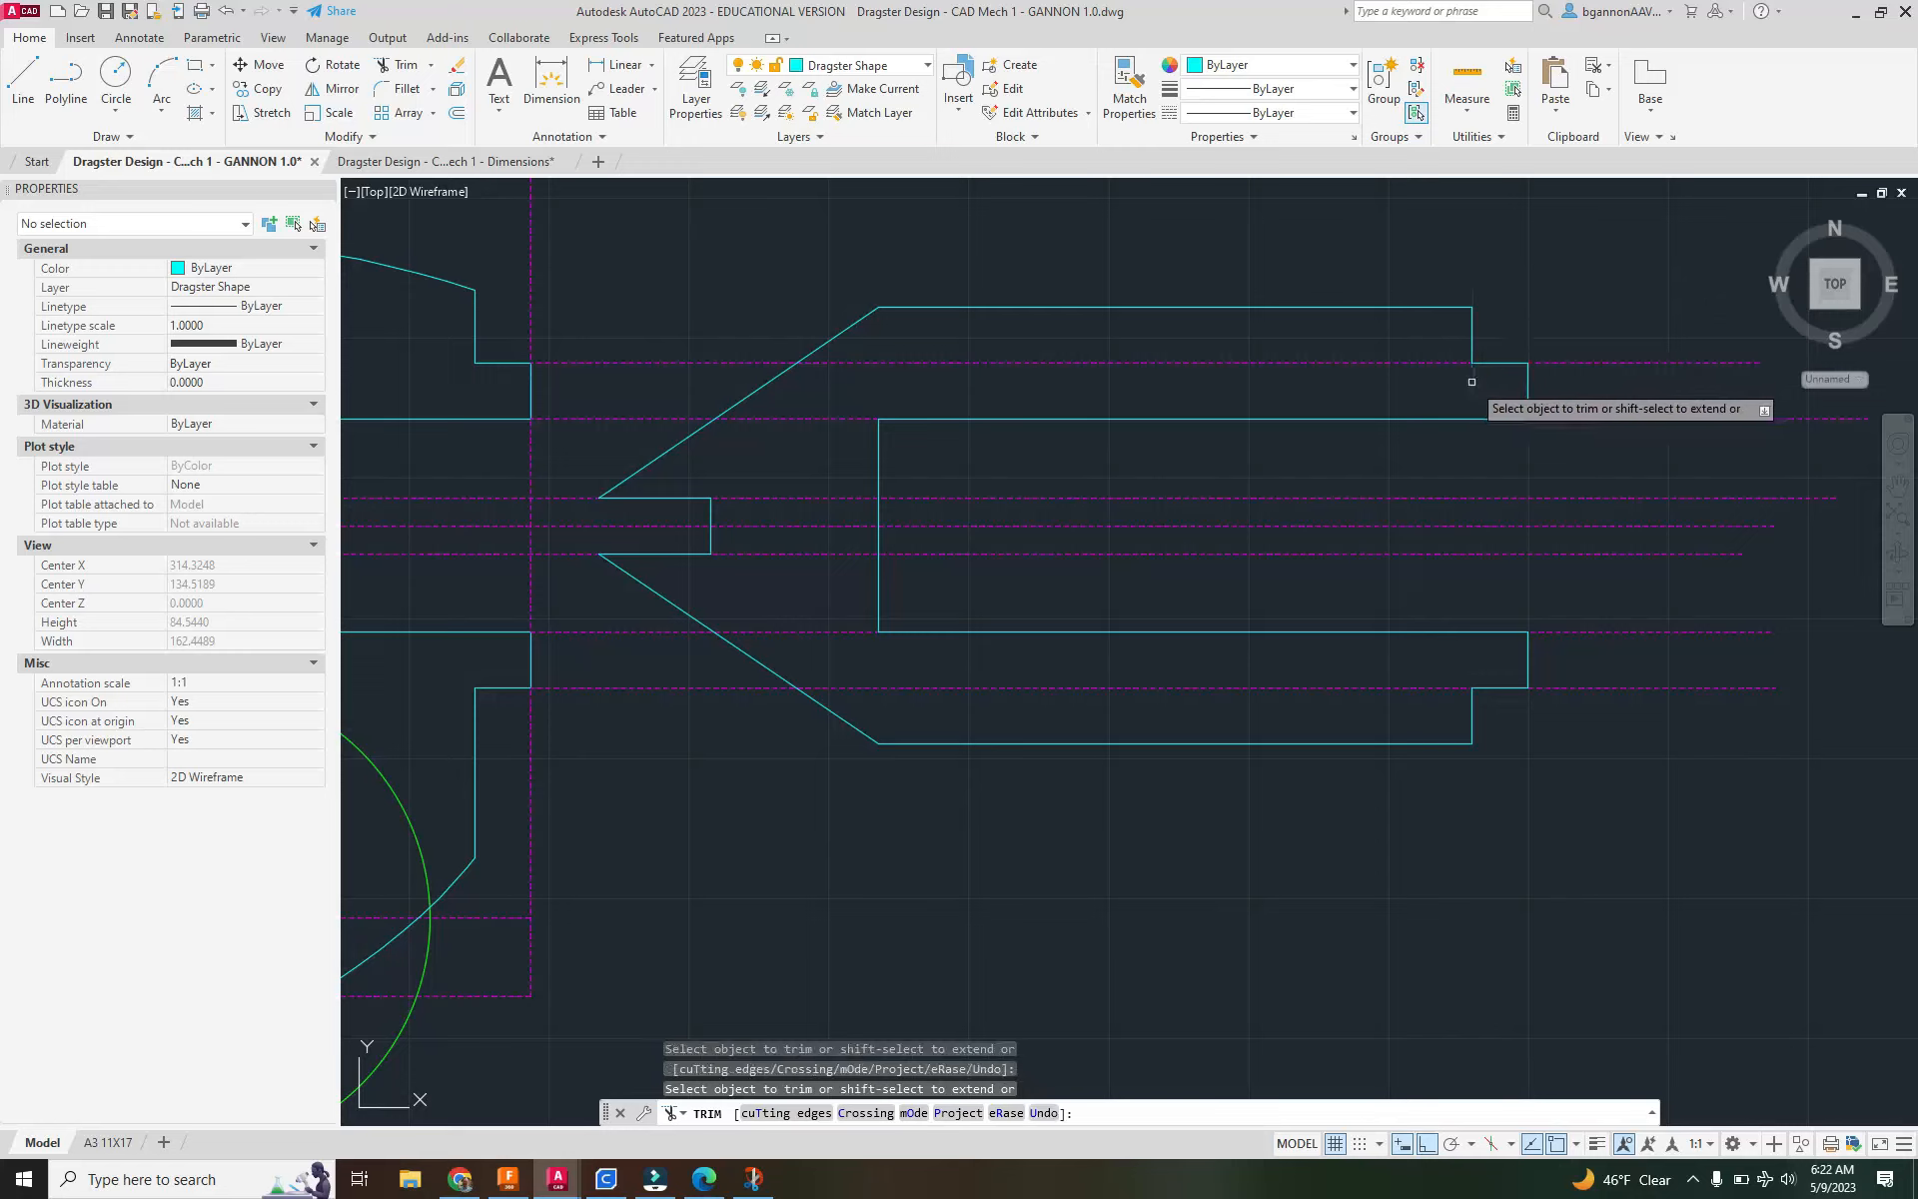
pyautogui.press('Escape')
pyautogui.scroll(-2, 1550, 621)
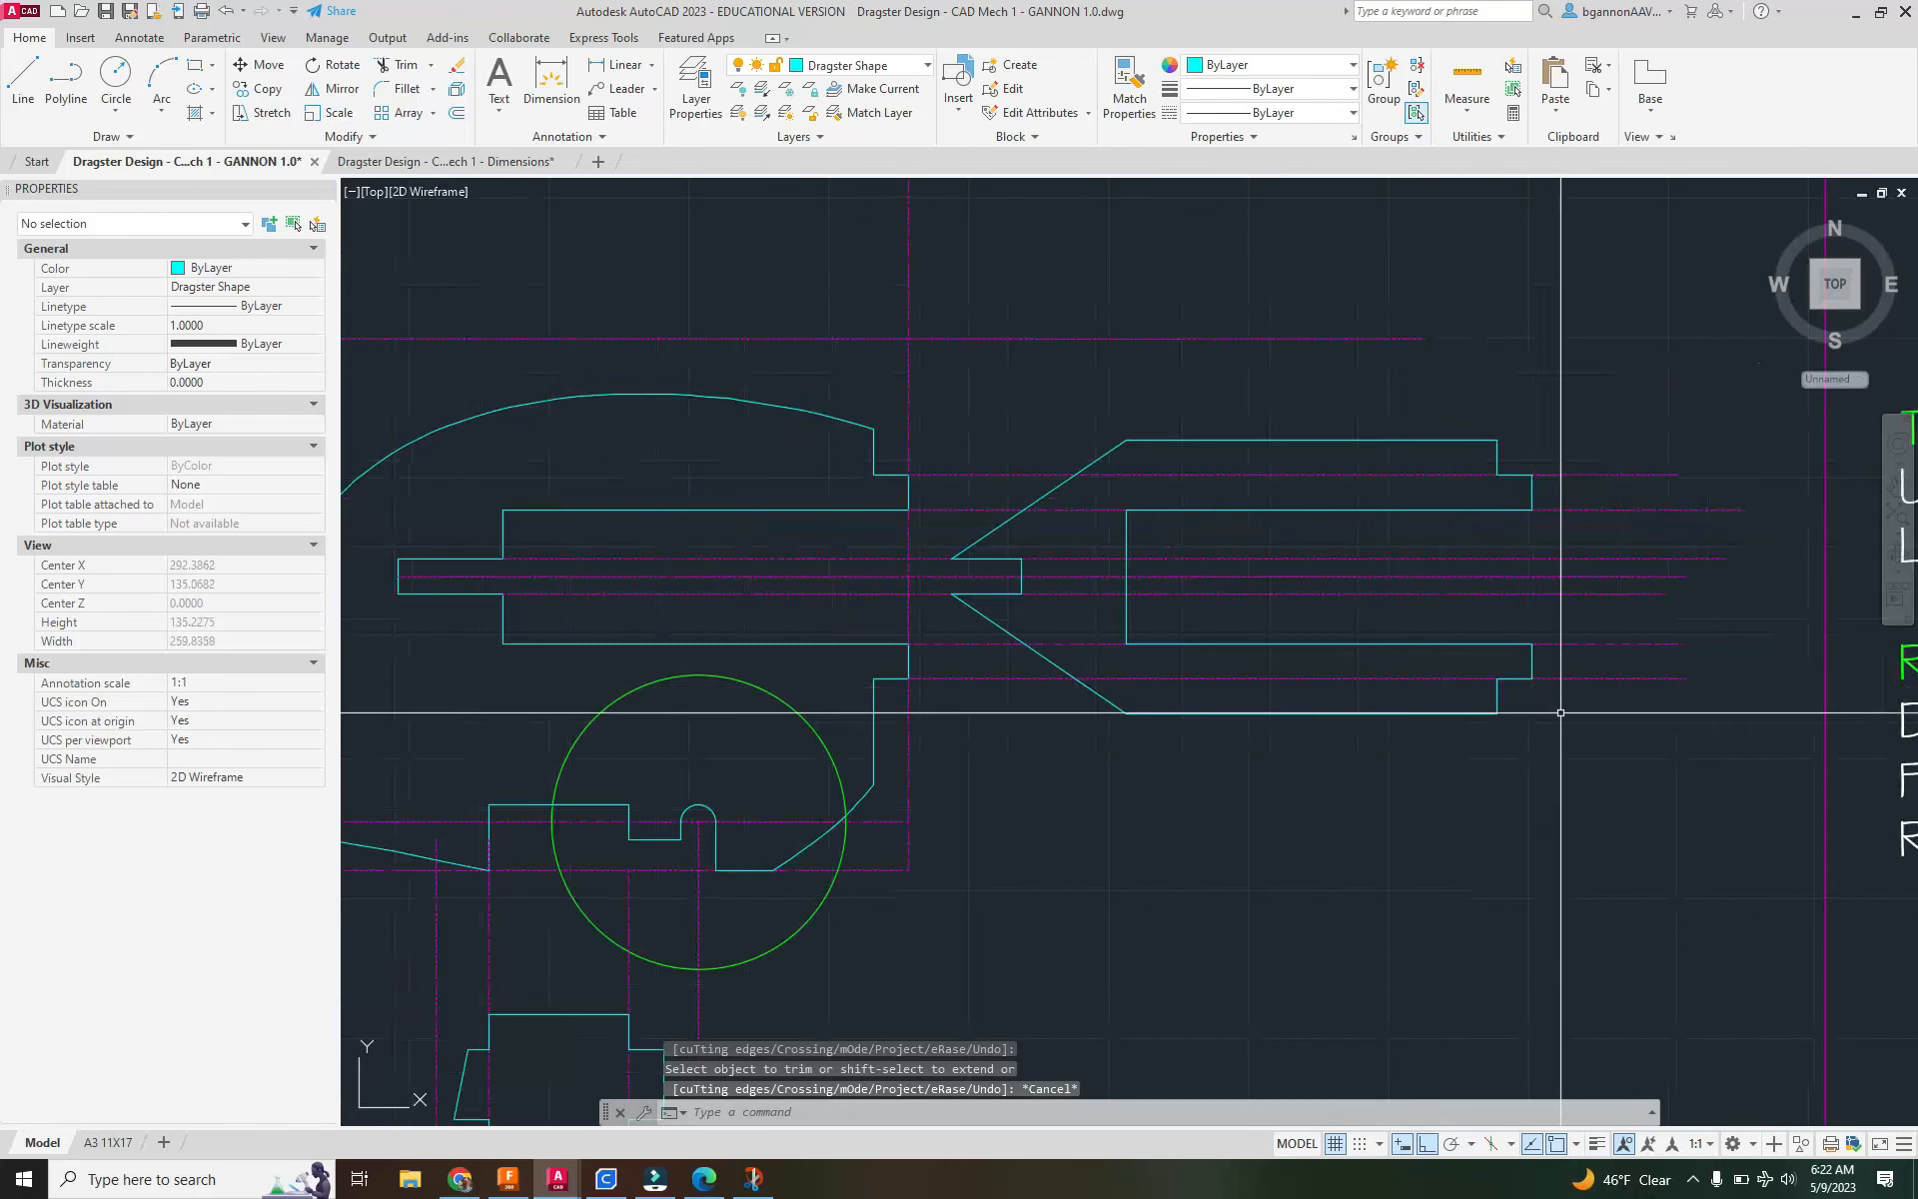
# Check the rear part and the neighbouring round part in the Dimensions drawing, and return to the working drawing.
pyautogui.scroll(-4, 1329, 776)
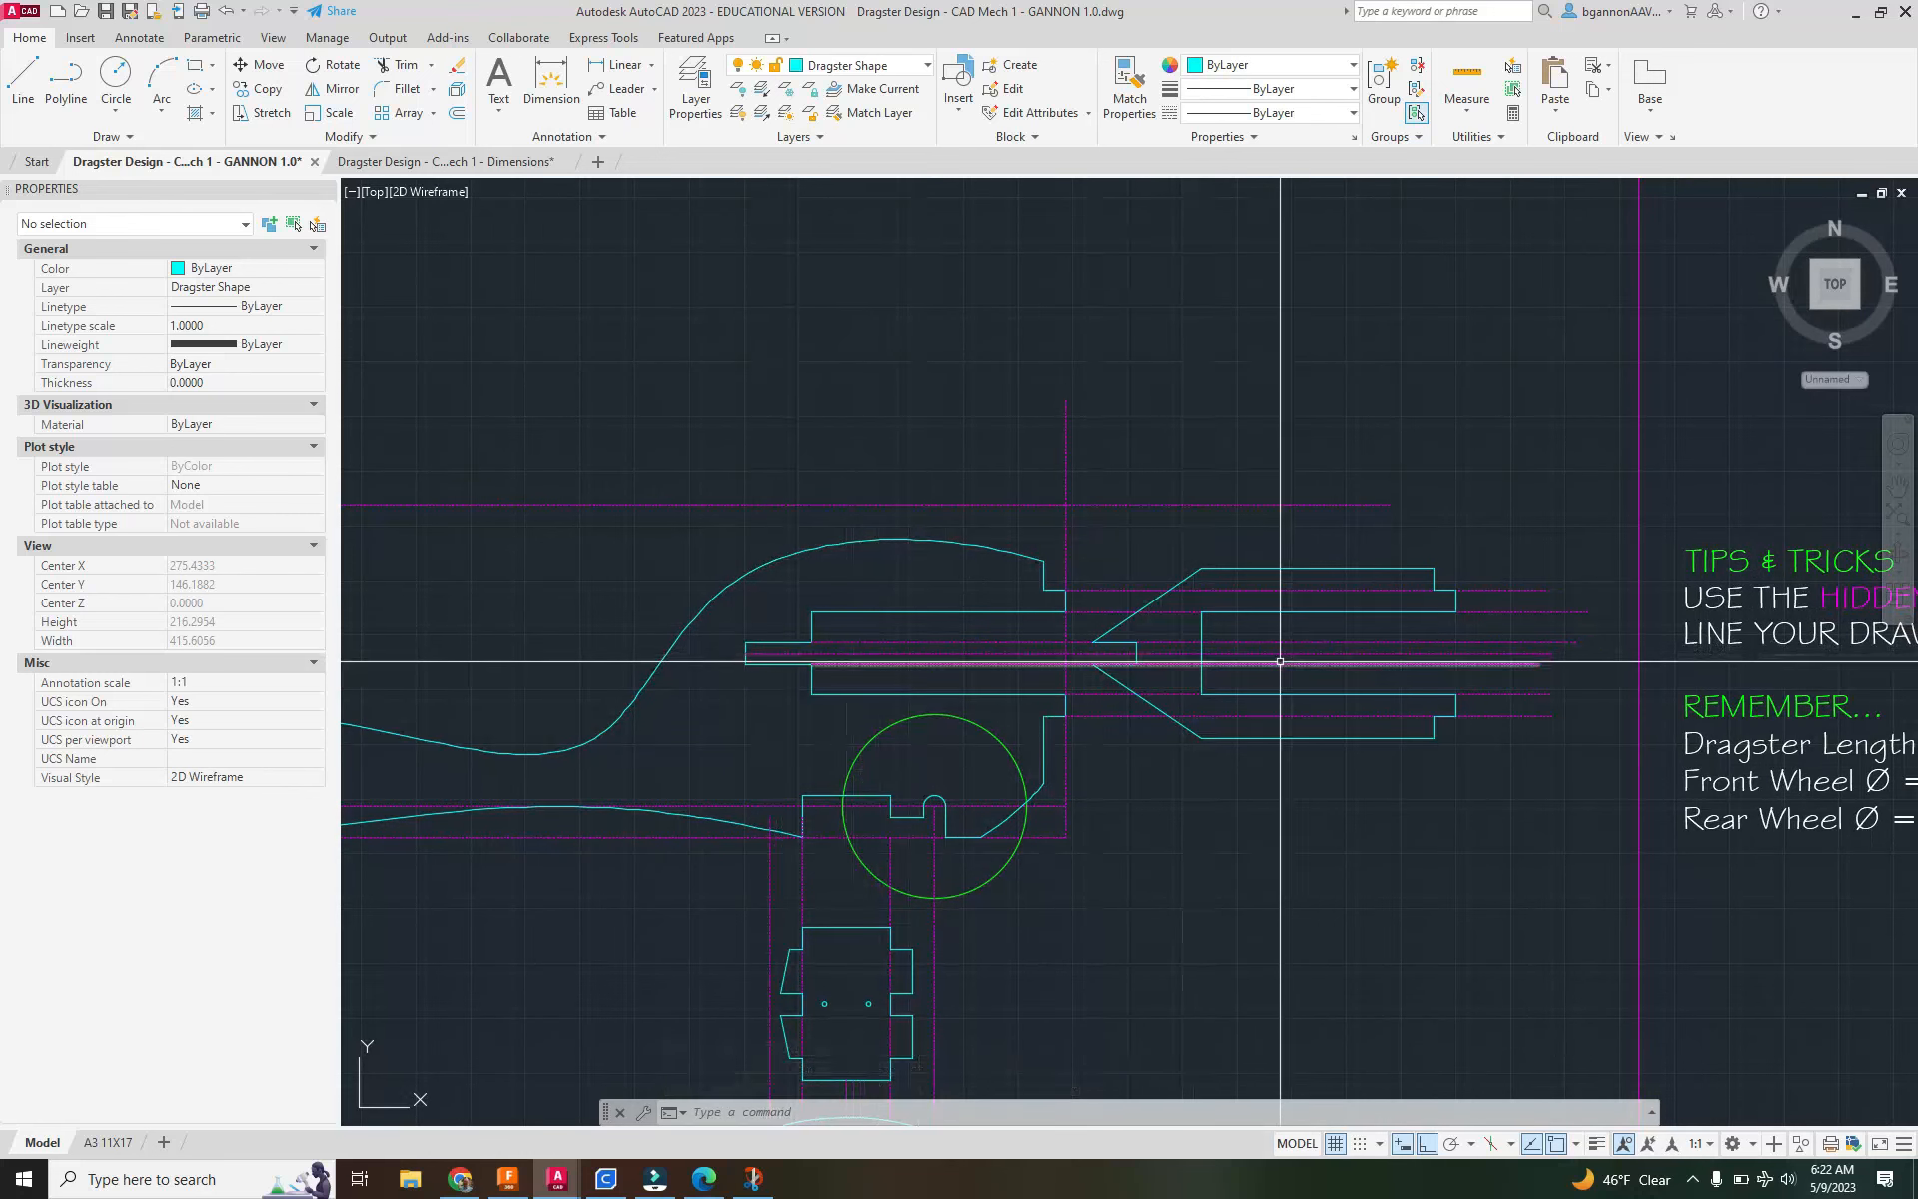
pyautogui.click(470, 161)
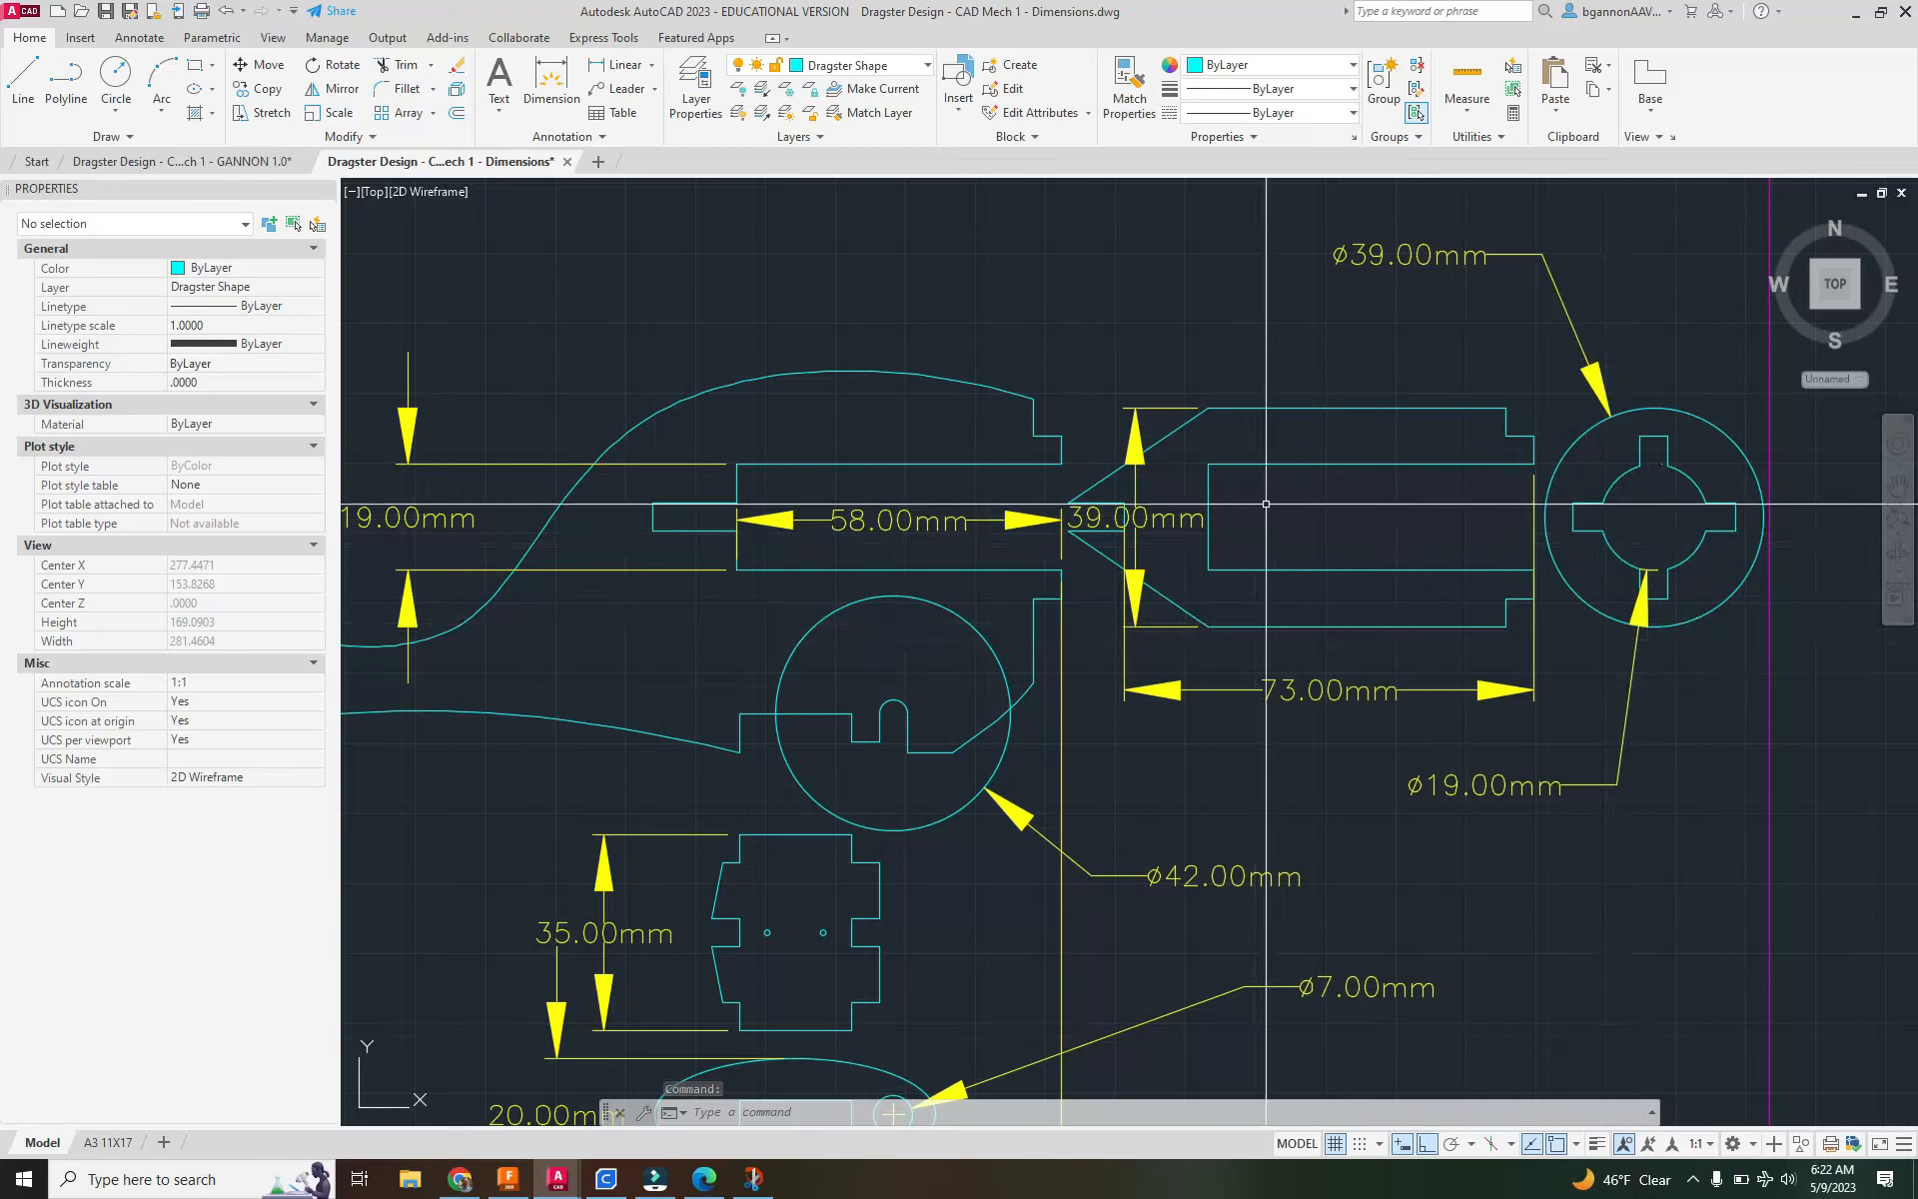
pyautogui.click(228, 164)
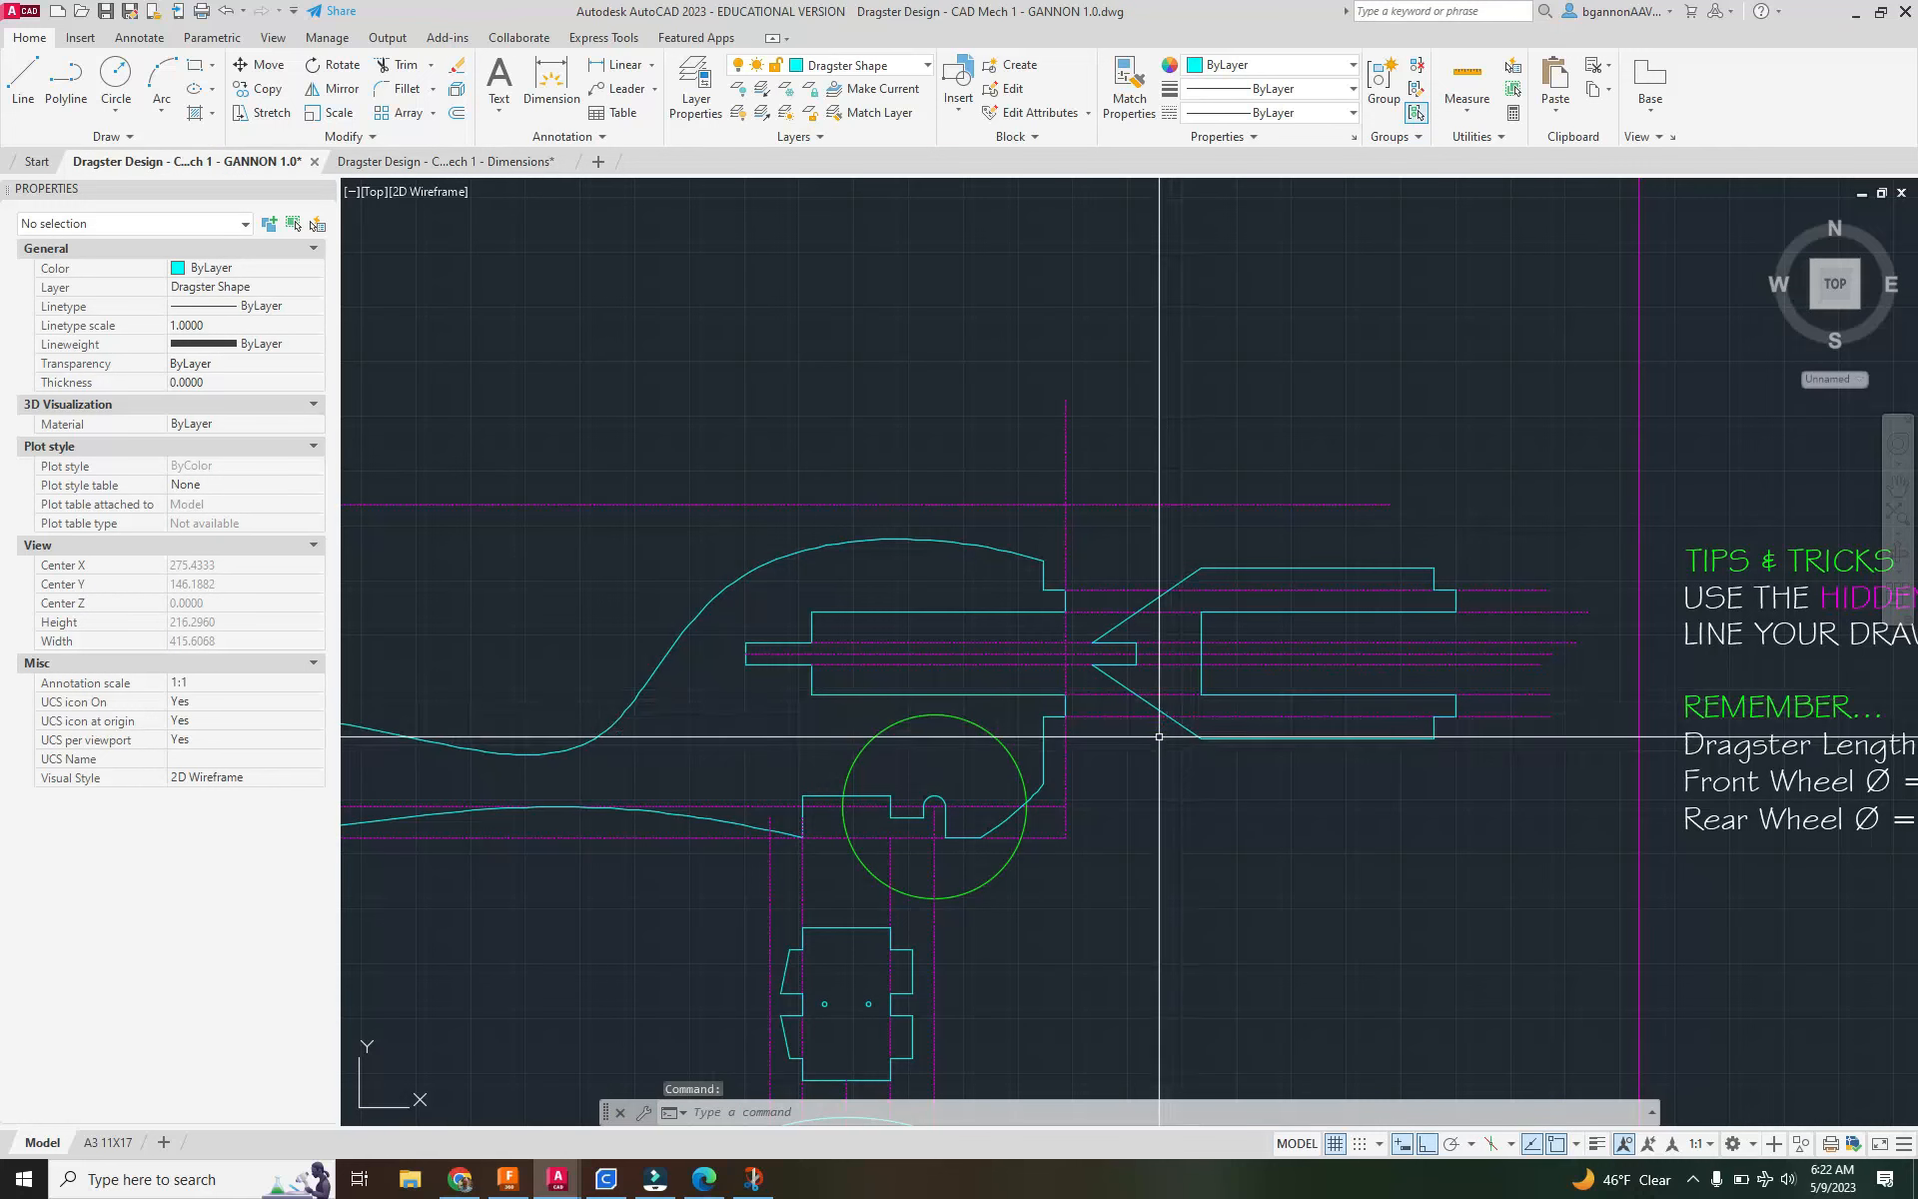